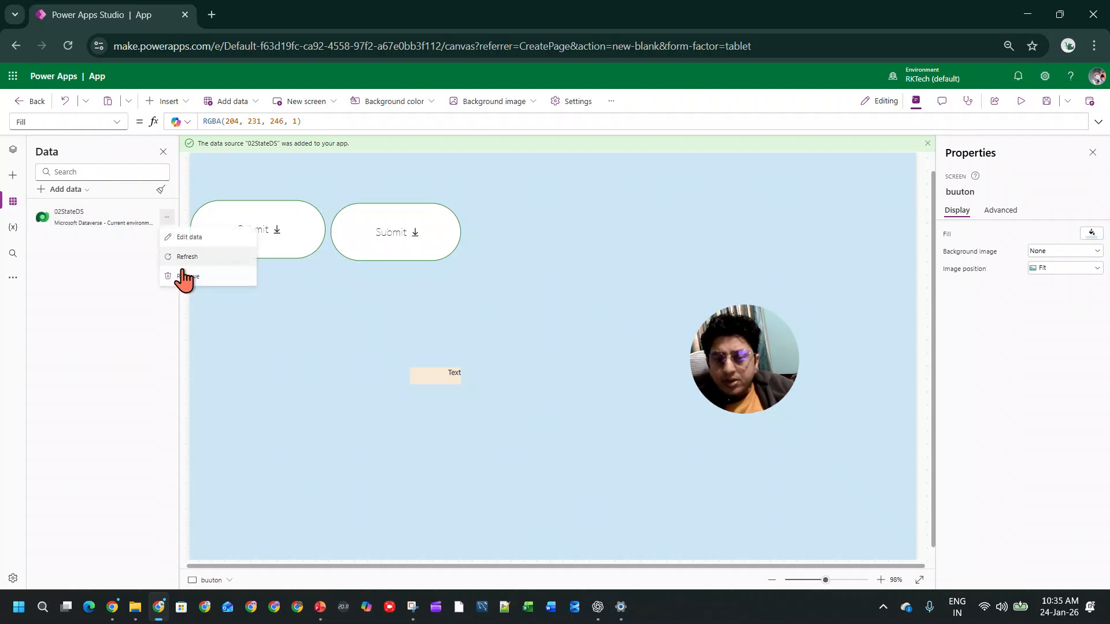
Step: Remove the 02StateDS data source from the app
{"action": "left_click", "coordinate": [223, 270]}
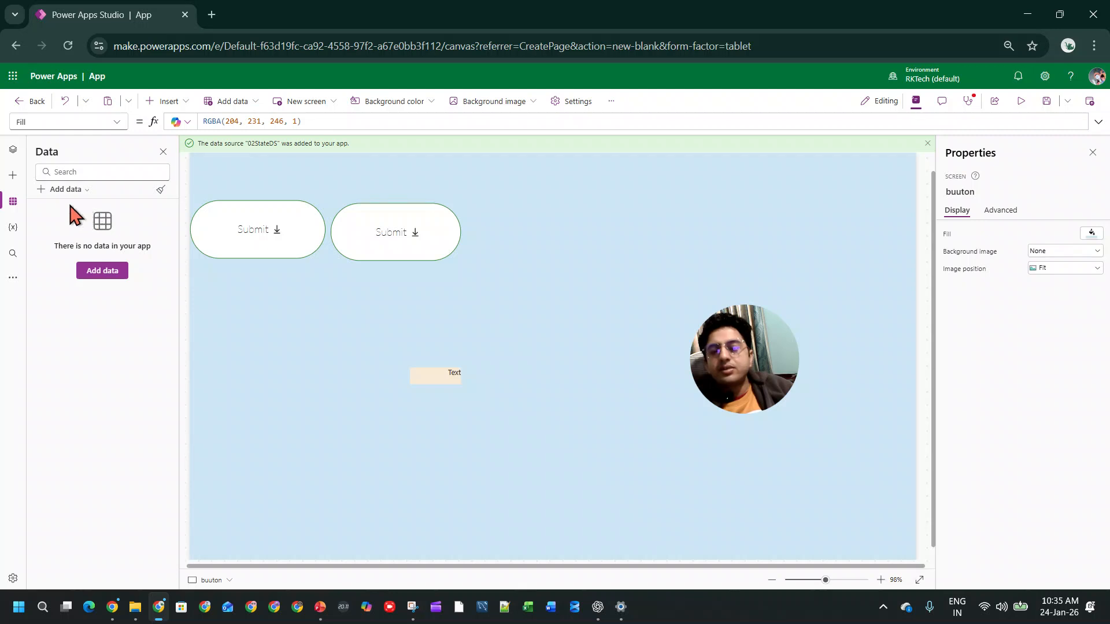
{"action": "left_click", "coordinate": [12, 149]}
{"action": "left_click", "coordinate": [160, 249]}
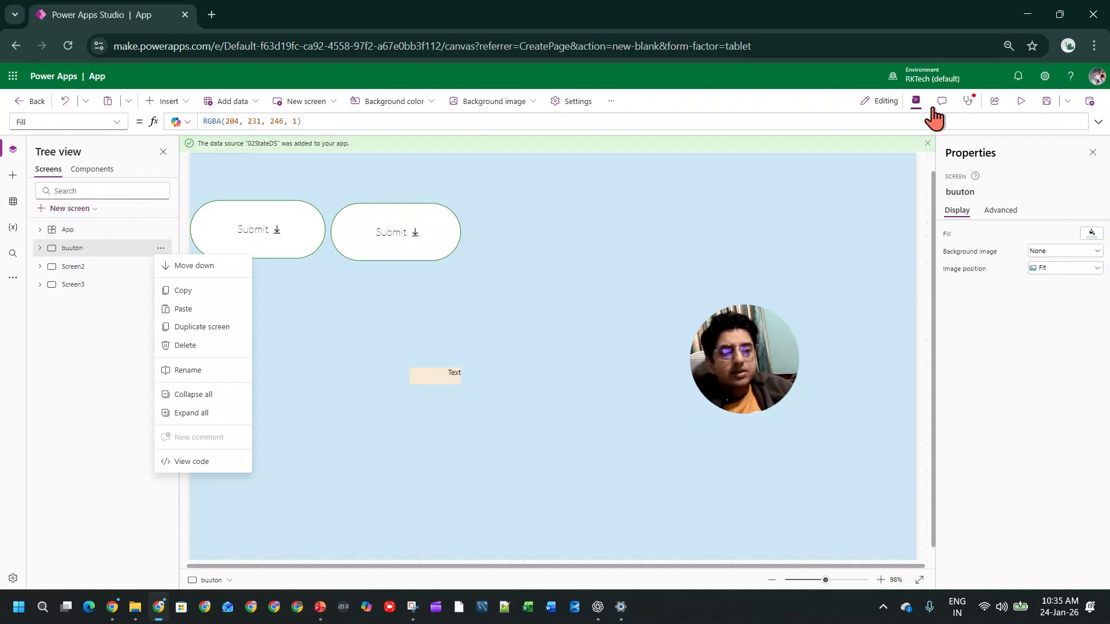
Step: Leave the current app without saving and create a new blank tablet canvas app from the page designs
{"action": "left_click", "coordinate": [29, 101]}
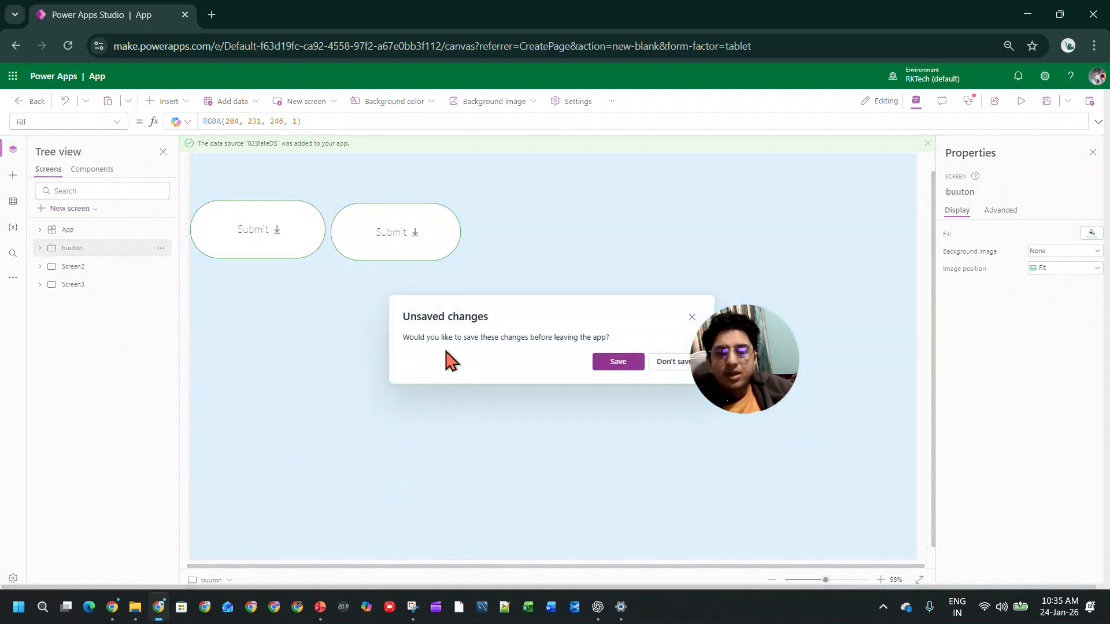
{"action": "left_click", "coordinate": [664, 363]}
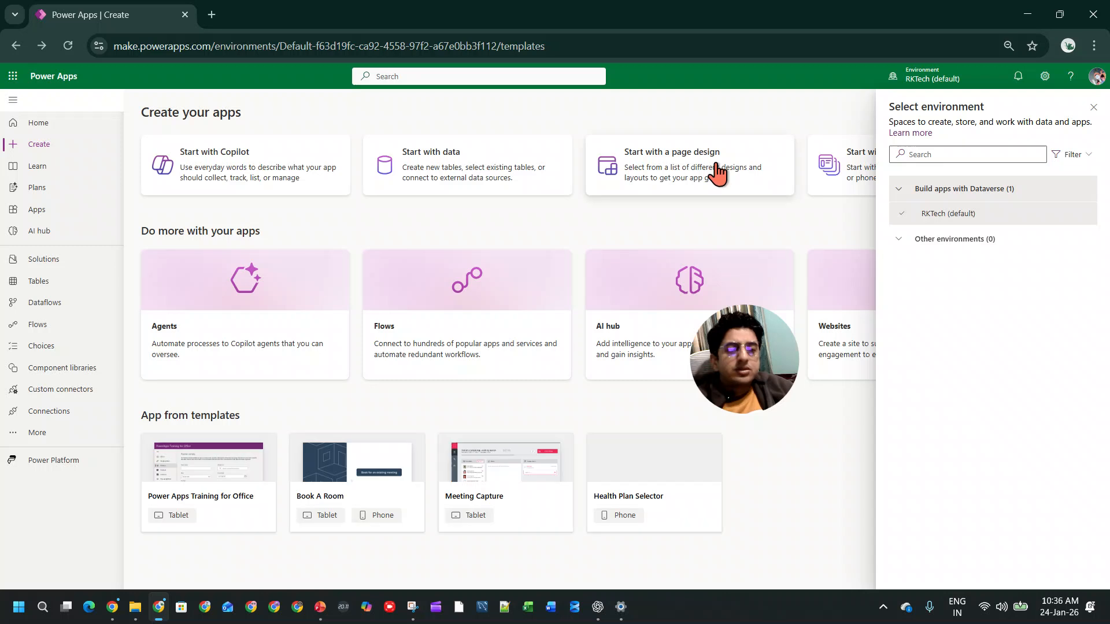
{"action": "left_click", "coordinate": [717, 171]}
{"action": "left_click", "coordinate": [802, 237]}
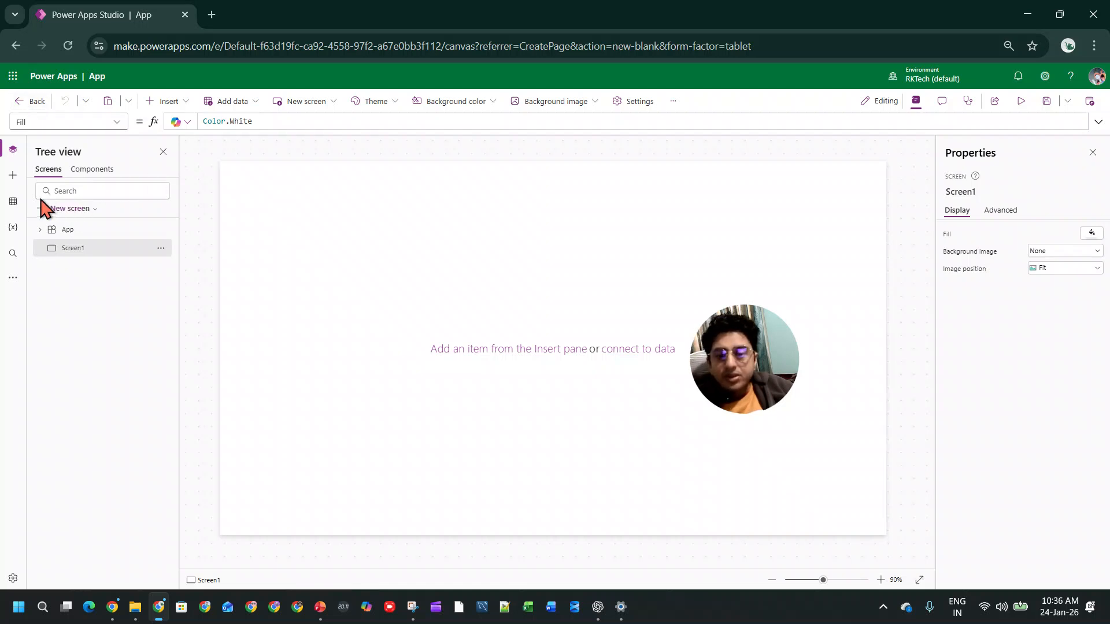
Step: Add the Employees Dataverse table to the new app as a data source
{"action": "left_click", "coordinate": [13, 202]}
{"action": "left_click", "coordinate": [101, 272]}
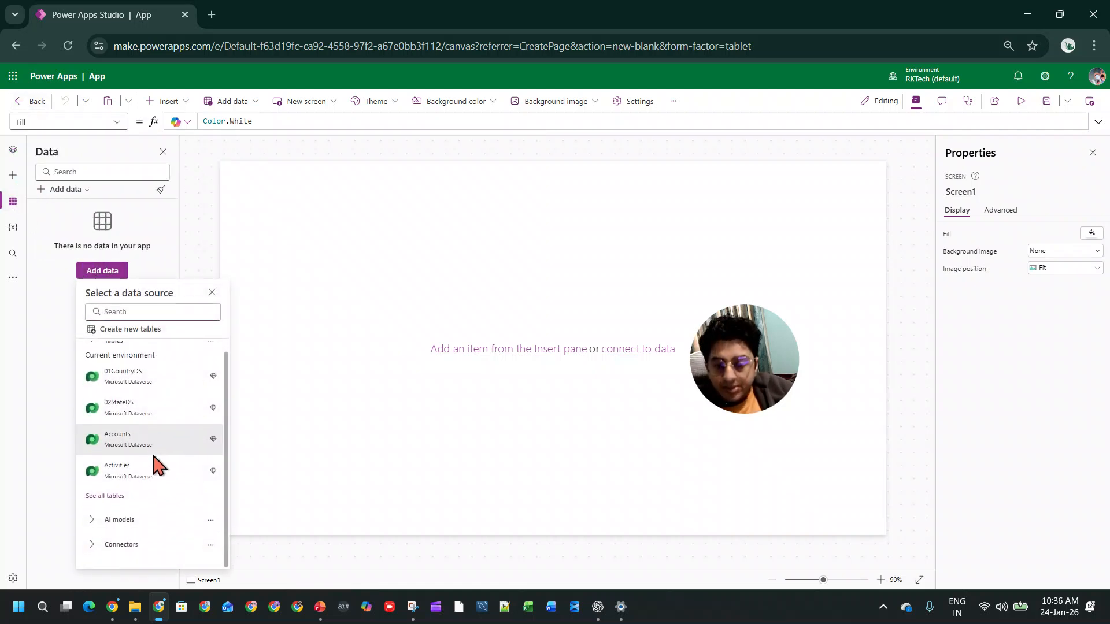
{"action": "left_click", "coordinate": [118, 505]}
{"action": "scroll", "coordinate": [195, 462], "scroll_direction": "down", "scroll_amount": 2}
{"action": "scroll", "coordinate": [195, 462], "scroll_direction": "down", "scroll_amount": 2}
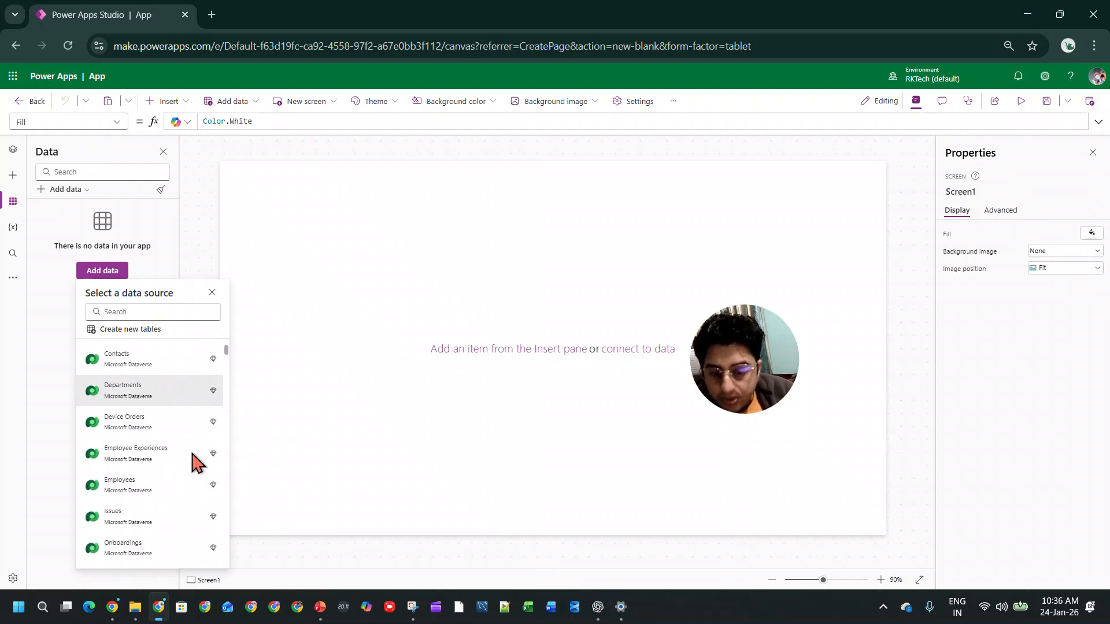
{"action": "left_click", "coordinate": [169, 483]}
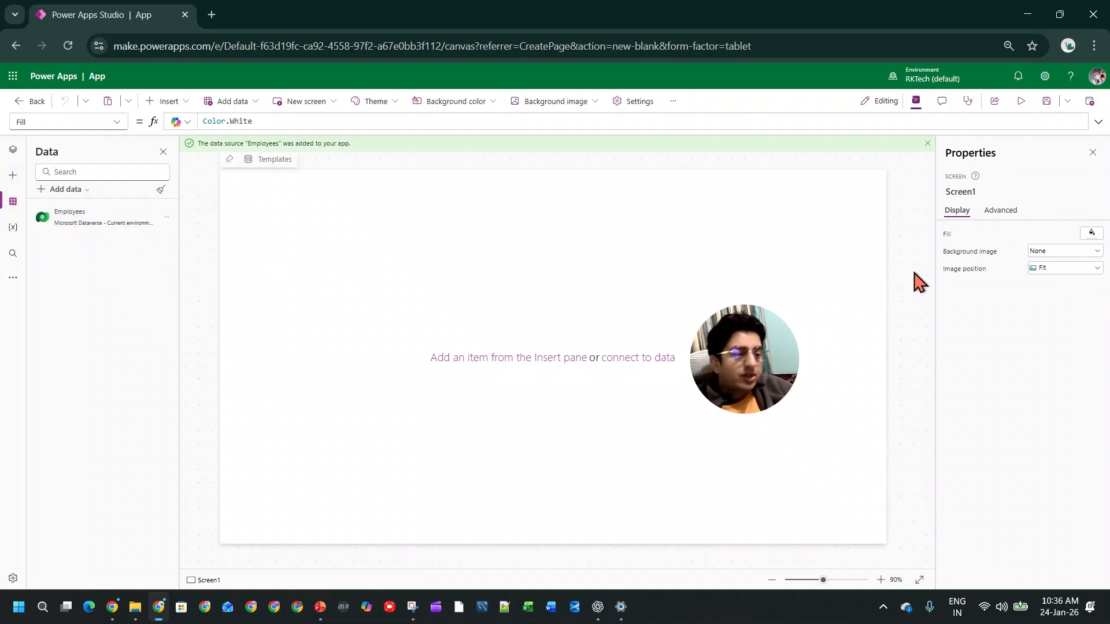
Step: Insert a blank vertical gallery on Screen1 and connect it to the Employees table
{"action": "left_click", "coordinate": [180, 104]}
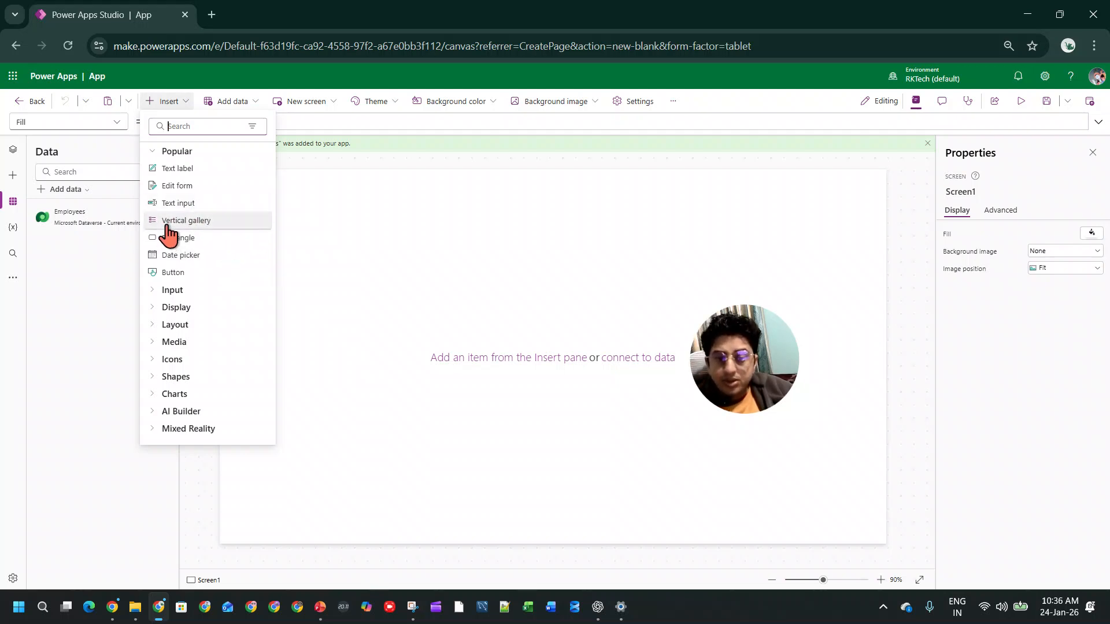
{"action": "left_click", "coordinate": [173, 324]}
{"action": "scroll", "coordinate": [260, 322], "scroll_direction": "down", "scroll_amount": 3}
{"action": "scroll", "coordinate": [256, 285], "scroll_direction": "up", "scroll_amount": 1}
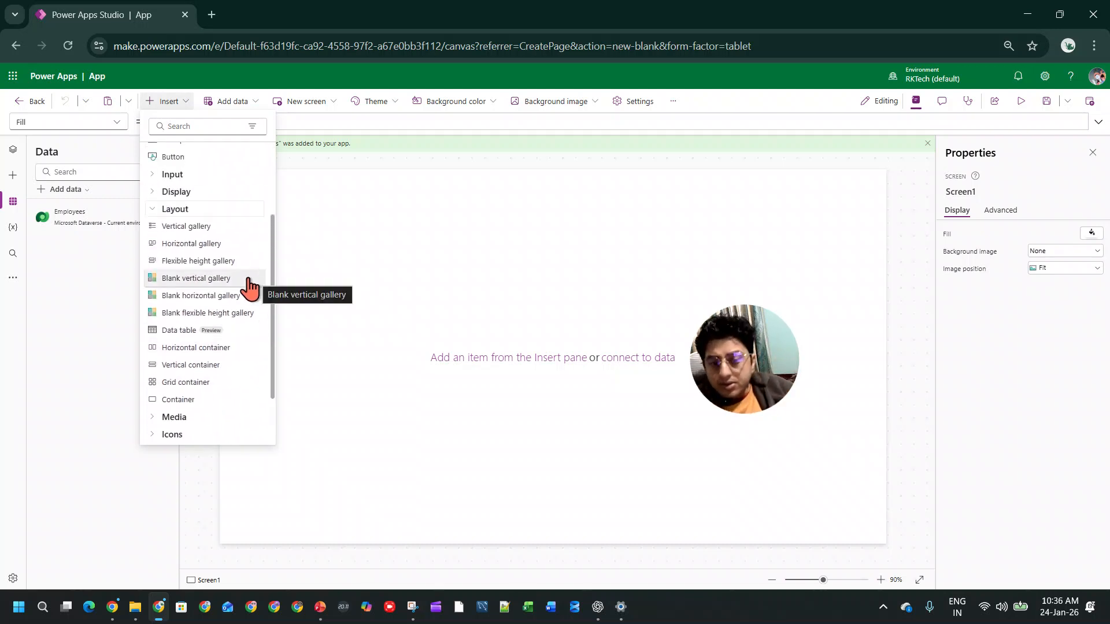
{"action": "left_click", "coordinate": [236, 281]}
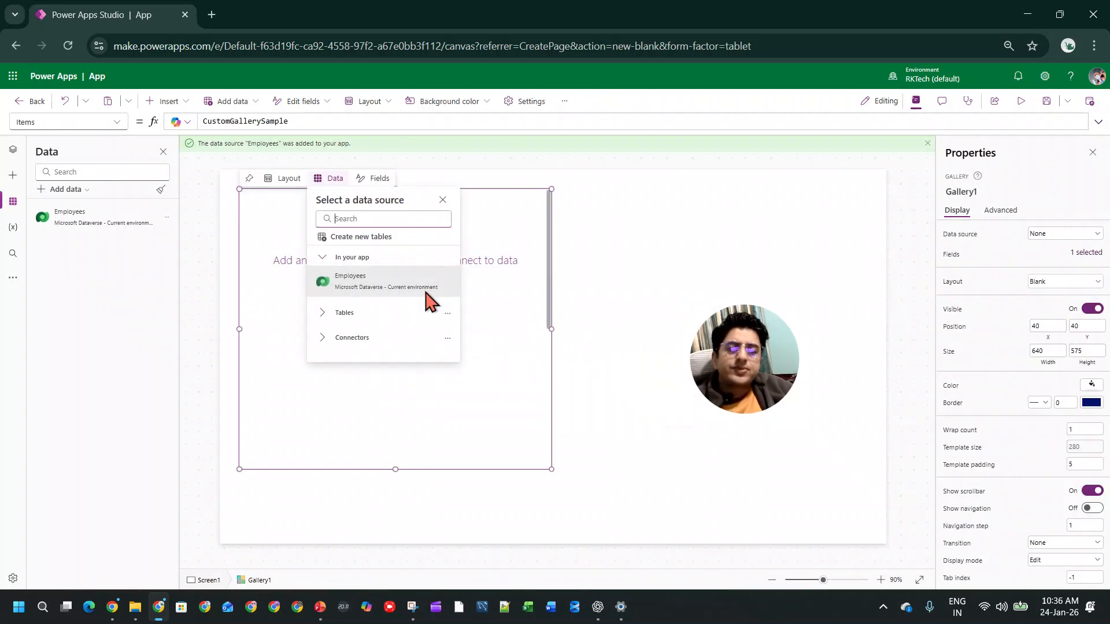
{"action": "left_click", "coordinate": [400, 284]}
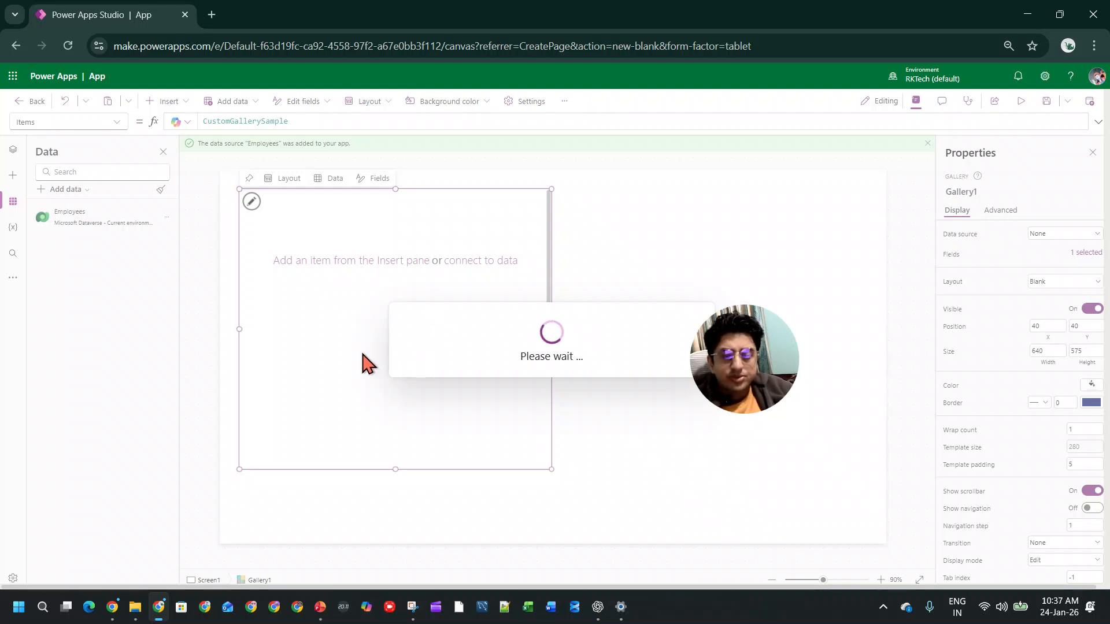
Step: Place the gallery at X 0, Y 160 and reduce it to about 365 wide with a template size of about 97
{"action": "left_click_drag", "start_coordinate": [419, 344], "coordinate": [380, 402]}
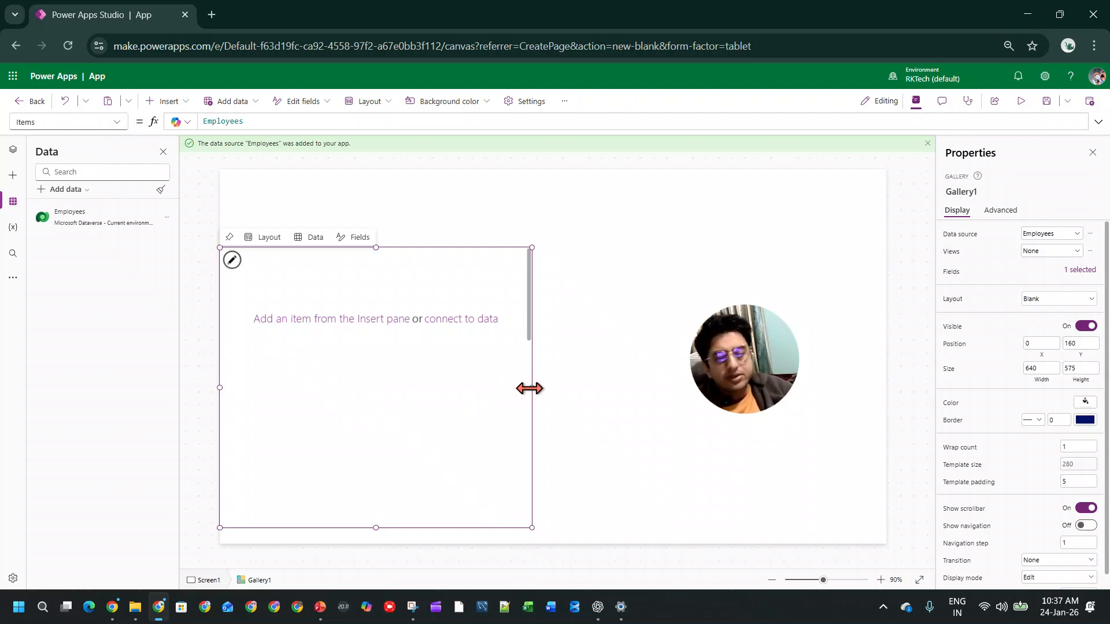
{"action": "left_click_drag", "start_coordinate": [513, 388], "coordinate": [393, 383]}
{"action": "left_click", "coordinate": [325, 319]}
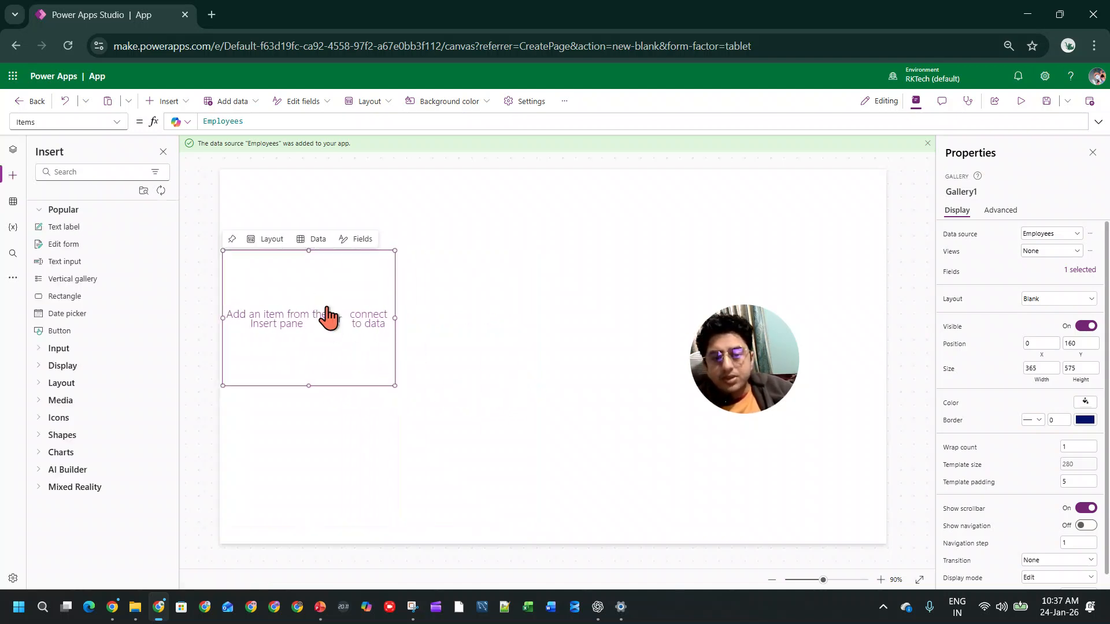
{"action": "left_click_drag", "start_coordinate": [308, 386], "coordinate": [309, 294]}
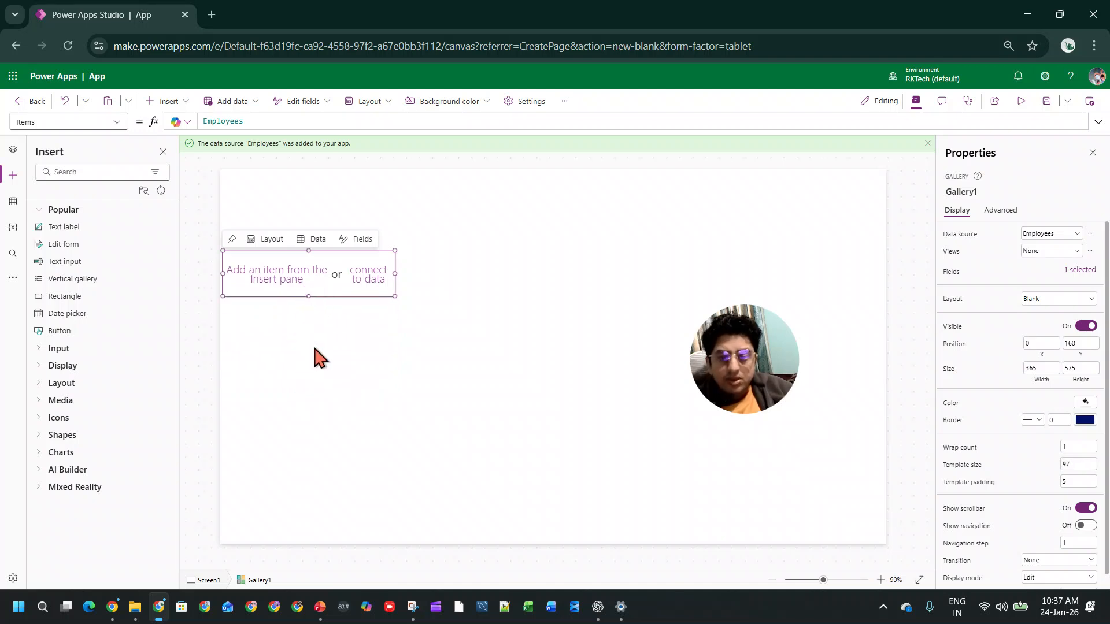
{"action": "left_click", "coordinate": [1080, 270]}
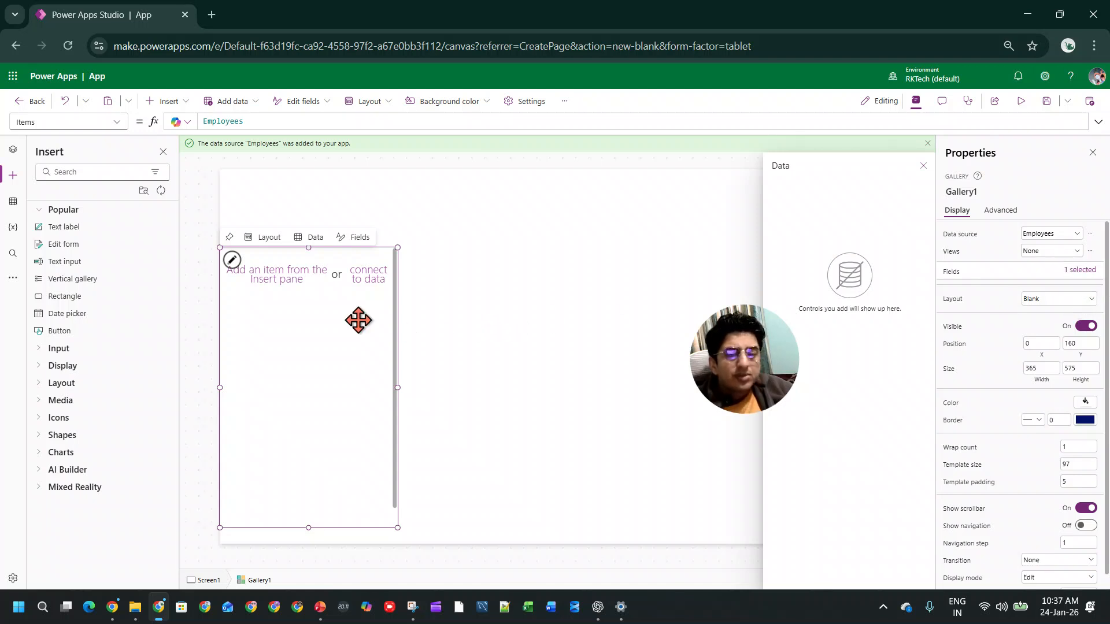
{"action": "left_click", "coordinate": [337, 286]}
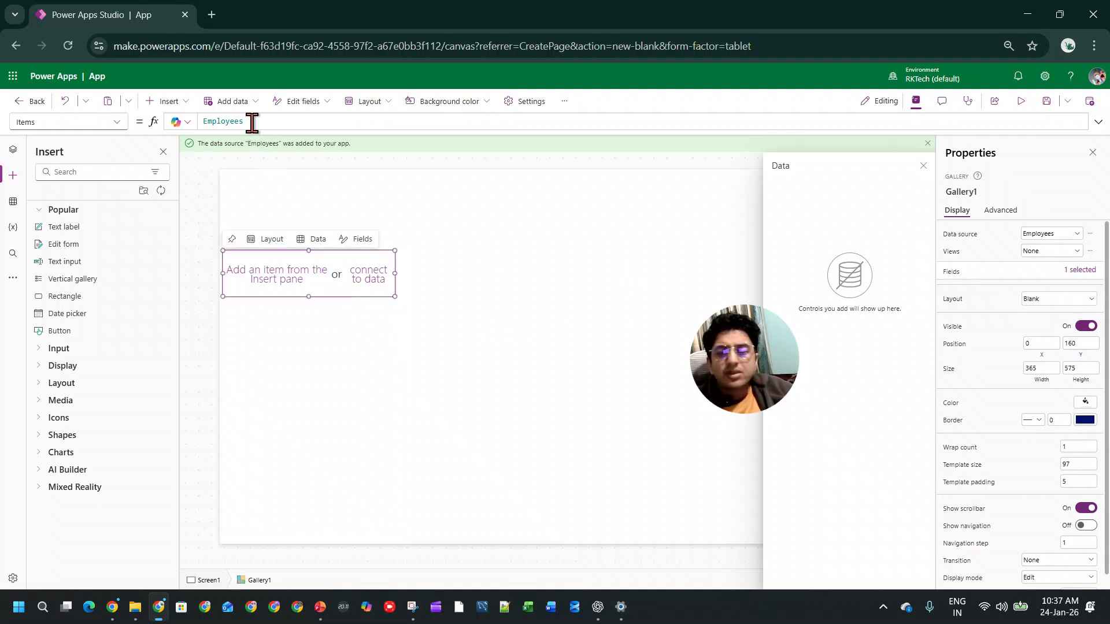
{"action": "left_click", "coordinate": [319, 348]}
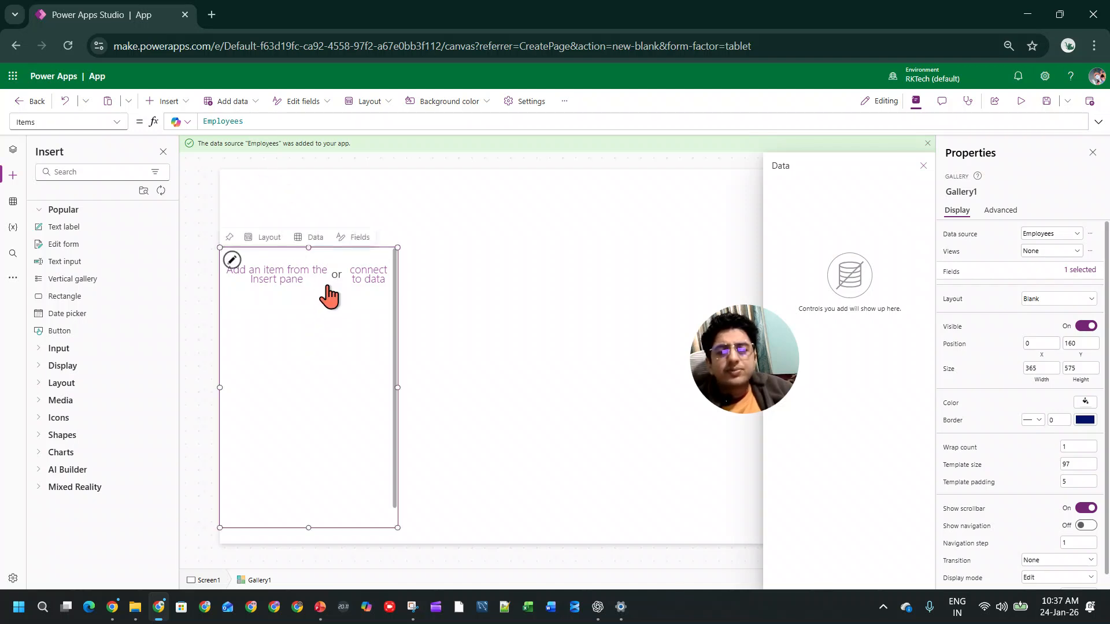
{"action": "left_click", "coordinate": [285, 283]}
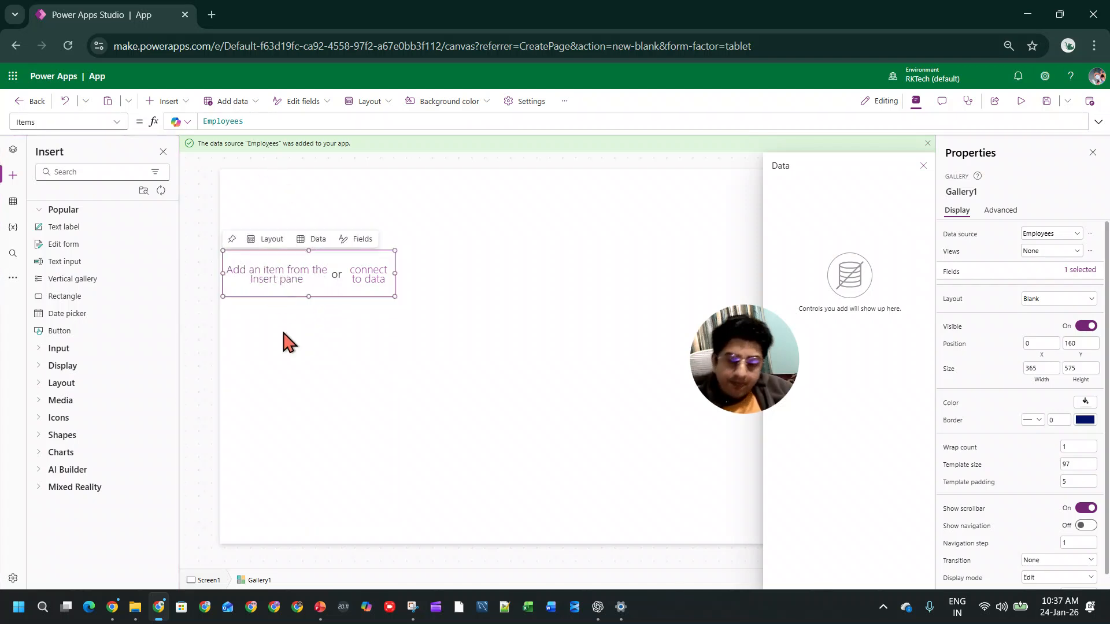
Step: Set the gallery's border thickness to 1
{"action": "left_click", "coordinate": [286, 351]}
{"action": "scroll", "coordinate": [1076, 512], "scroll_direction": "down", "scroll_amount": 1}
{"action": "left_click", "coordinate": [1053, 404]}
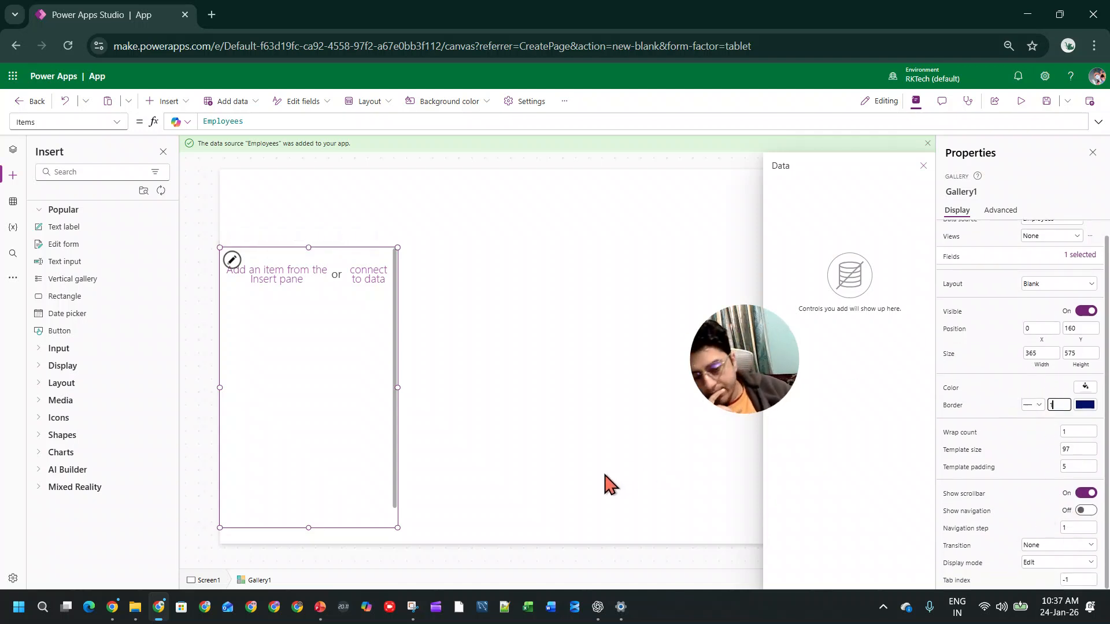
{"action": "left_click", "coordinate": [460, 428]}
{"action": "left_click", "coordinate": [338, 369]}
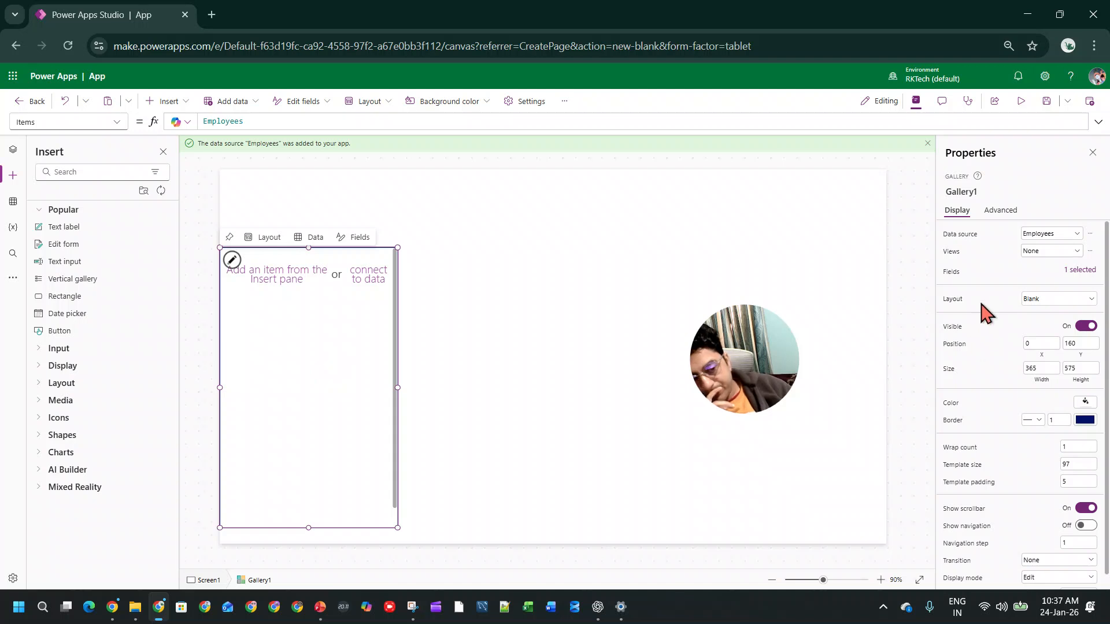
Step: Insert a text input into the gallery template, positioned at X 0, Y 10 and sized to about 331 by 66
{"action": "left_click", "coordinate": [326, 273]}
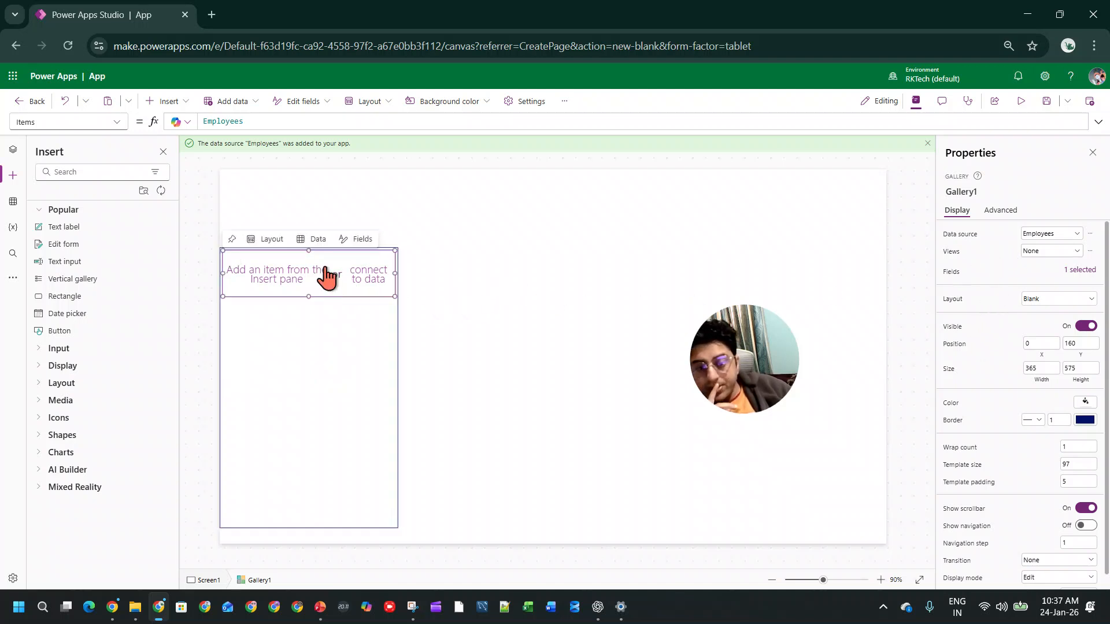
{"action": "left_click", "coordinate": [156, 102]}
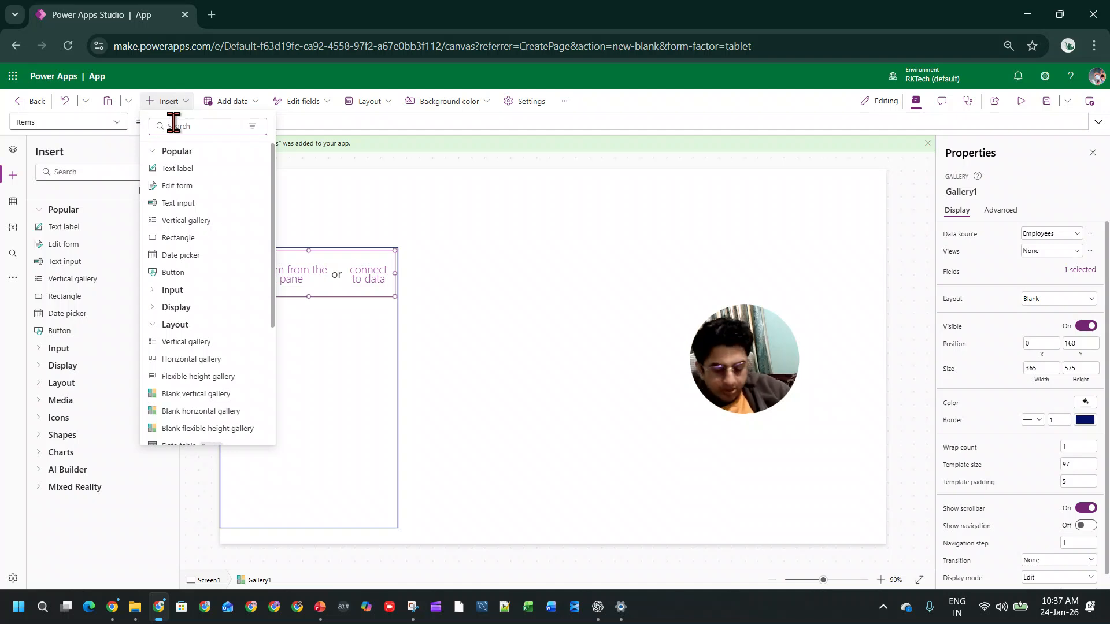
{"action": "type", "text": "te"}
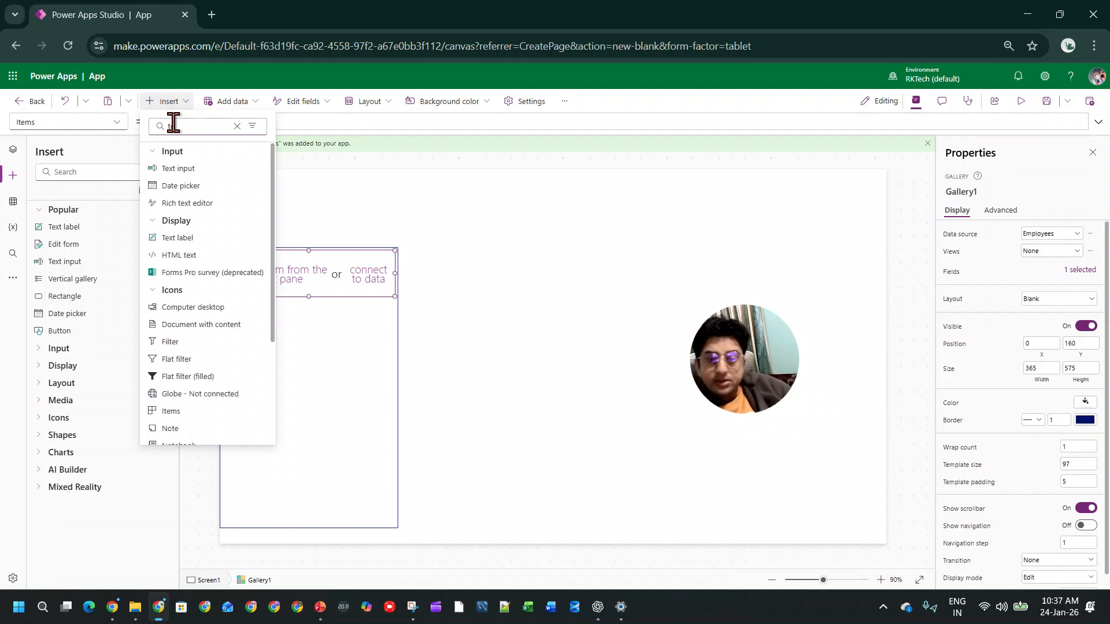
{"action": "left_click", "coordinate": [193, 169]}
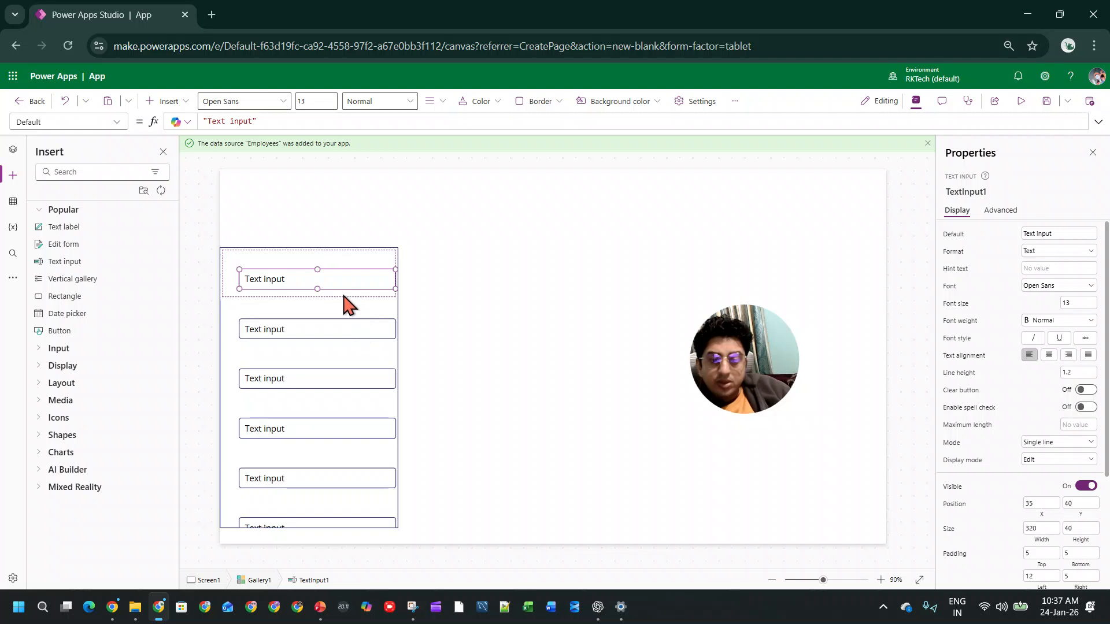
{"action": "left_click_drag", "start_coordinate": [331, 279], "coordinate": [315, 264]}
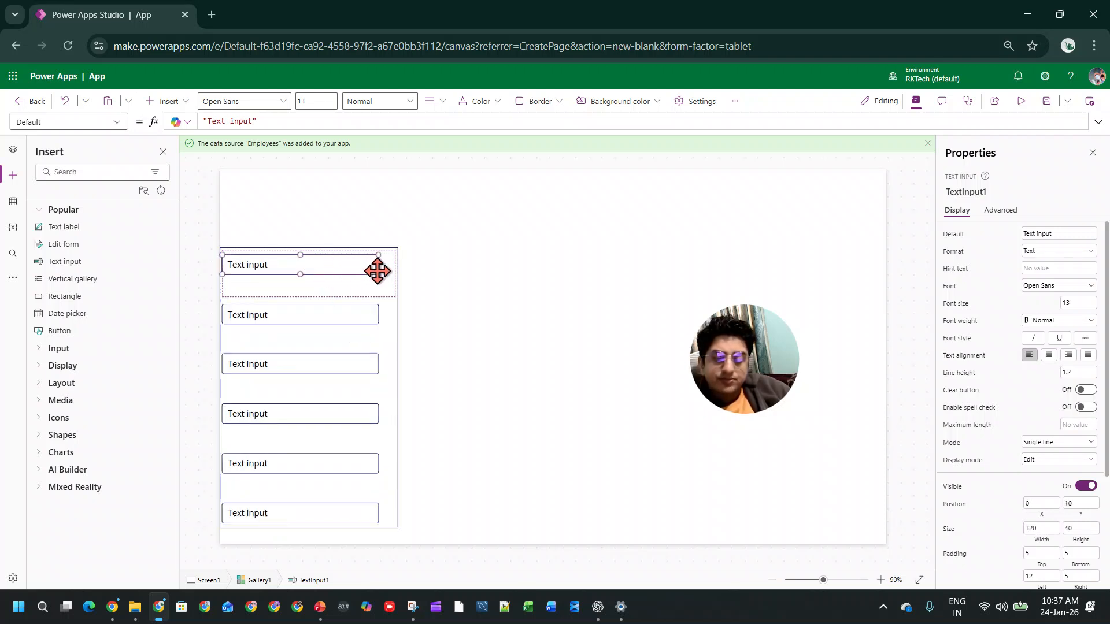
{"action": "left_click_drag", "start_coordinate": [378, 274], "coordinate": [384, 286]}
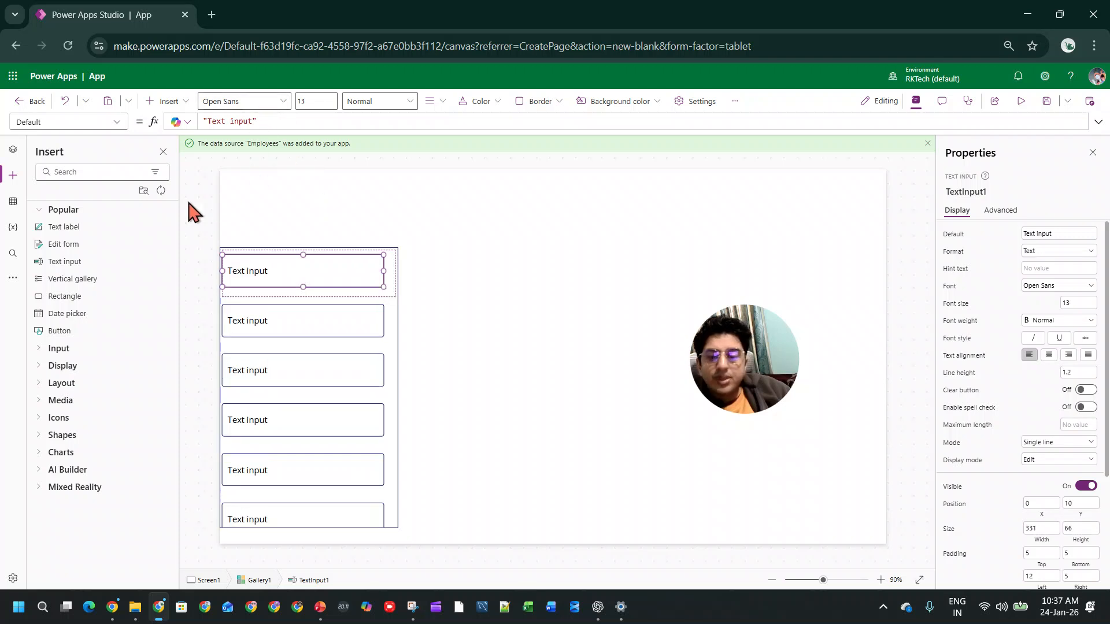
Step: Insert a data table on the screen outside the gallery and connect it to the Employees table
{"action": "left_click", "coordinate": [457, 309]}
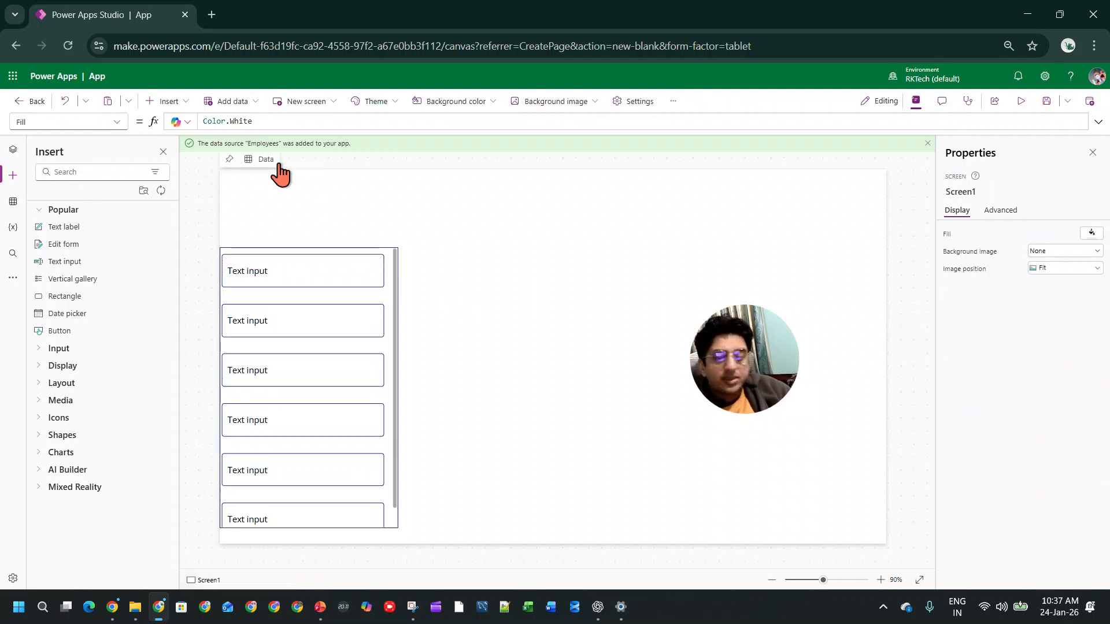
{"action": "left_click", "coordinate": [166, 102]}
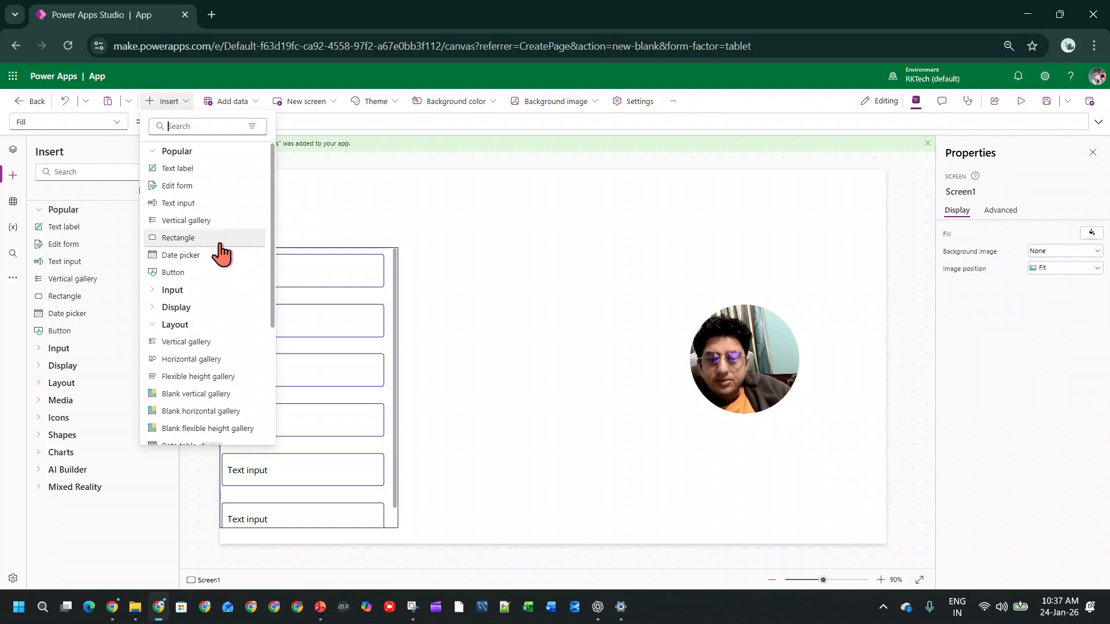
{"action": "type", "text": "tab"}
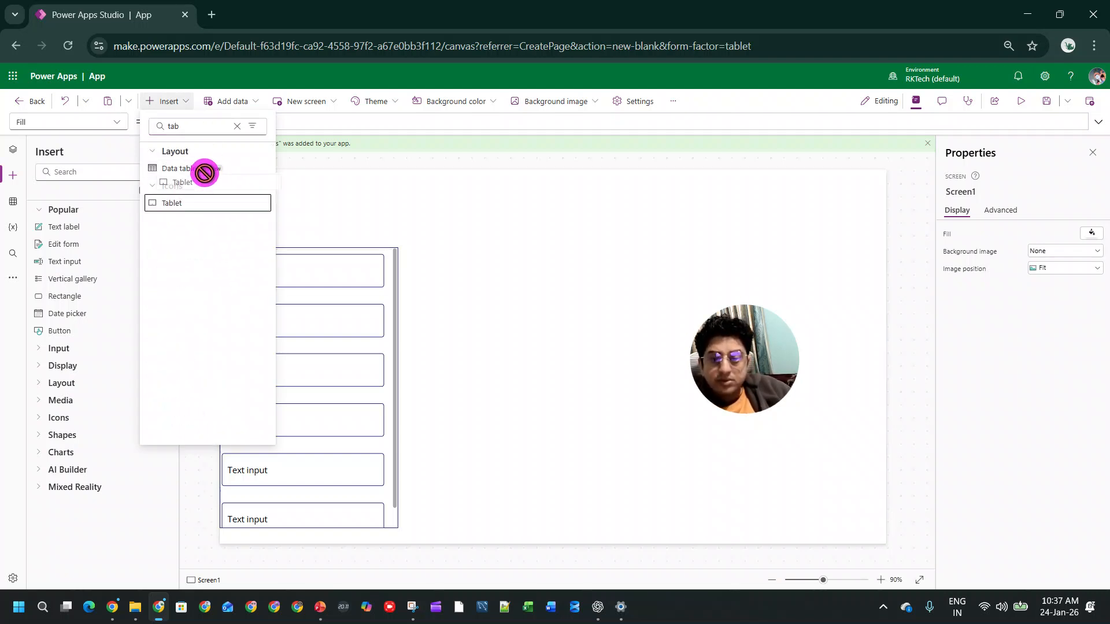
{"action": "key", "text": "Escape"}
{"action": "left_click", "coordinate": [355, 280]}
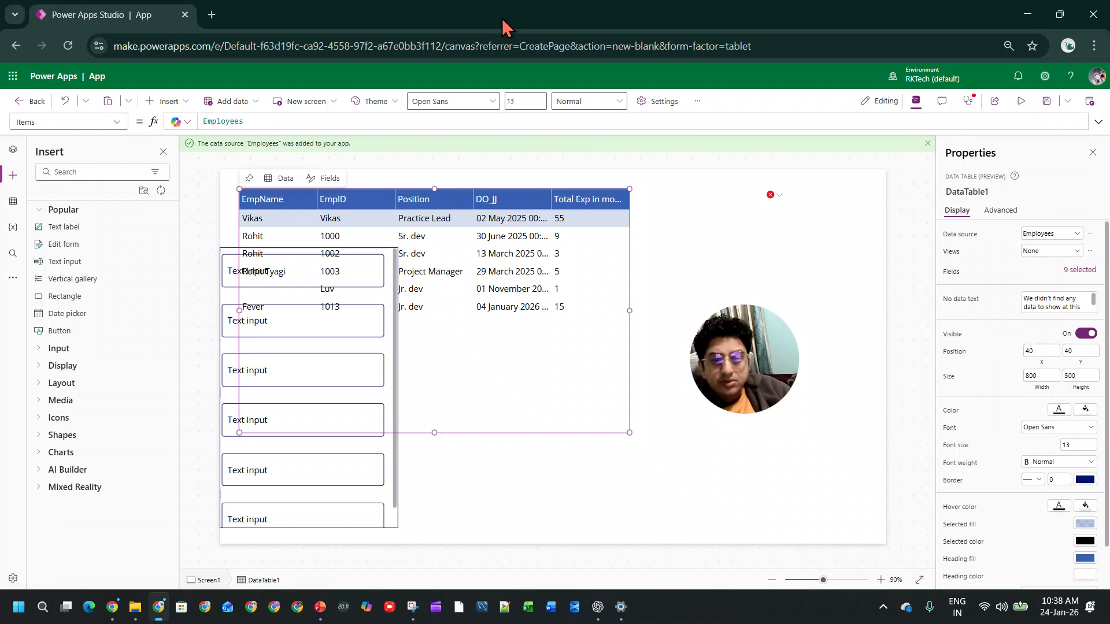
Step: Move the data table beside the gallery to about X 422, Y 226 and widen it to about 886
{"action": "left_click", "coordinate": [507, 378]}
{"action": "left_click", "coordinate": [534, 372]}
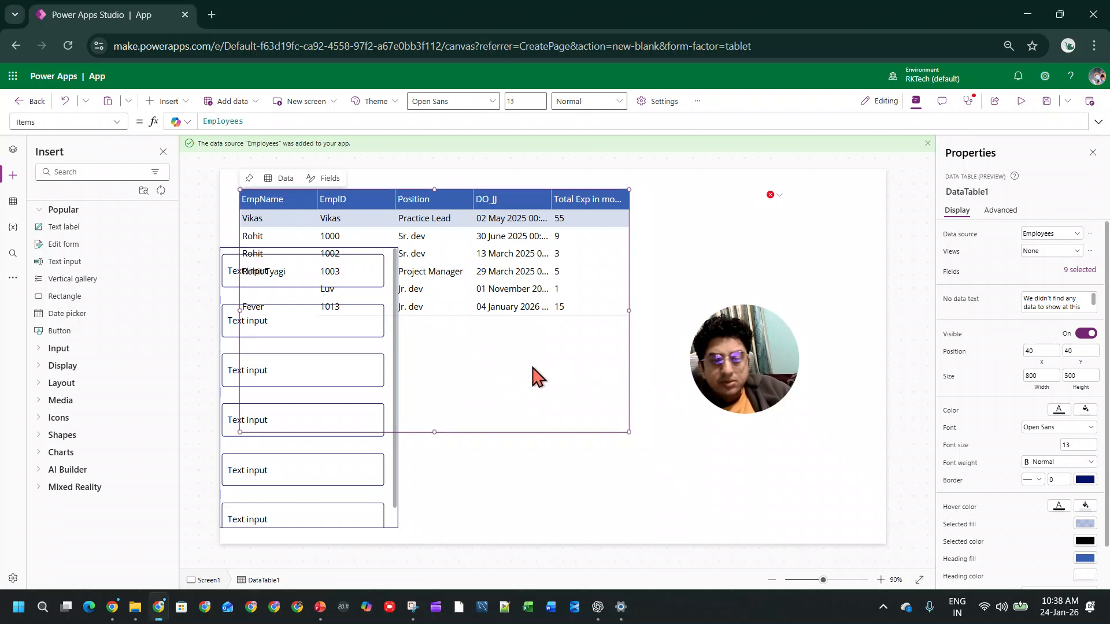
{"action": "left_click_drag", "start_coordinate": [520, 435], "coordinate": [734, 517]}
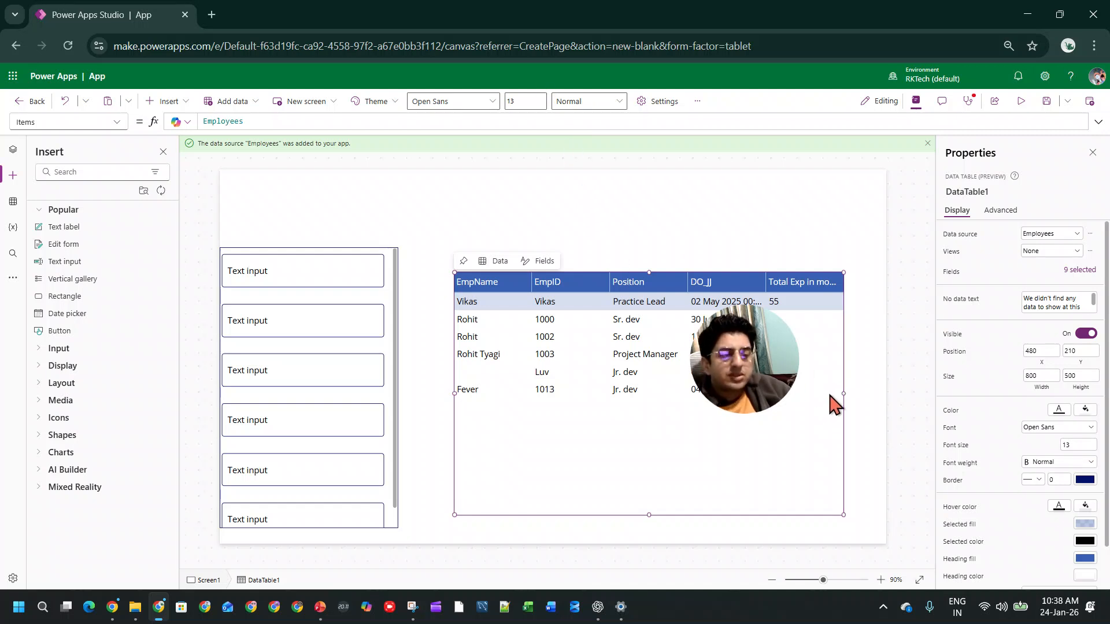
{"action": "left_click_drag", "start_coordinate": [845, 399], "coordinate": [896, 393]}
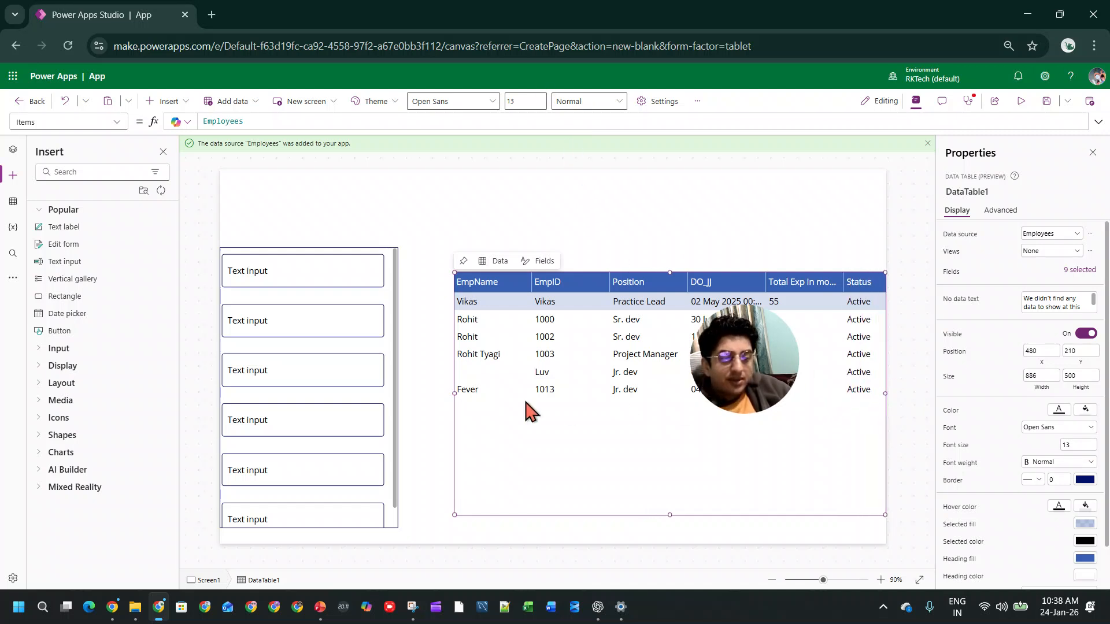
{"action": "left_click_drag", "start_coordinate": [451, 394], "coordinate": [424, 402]}
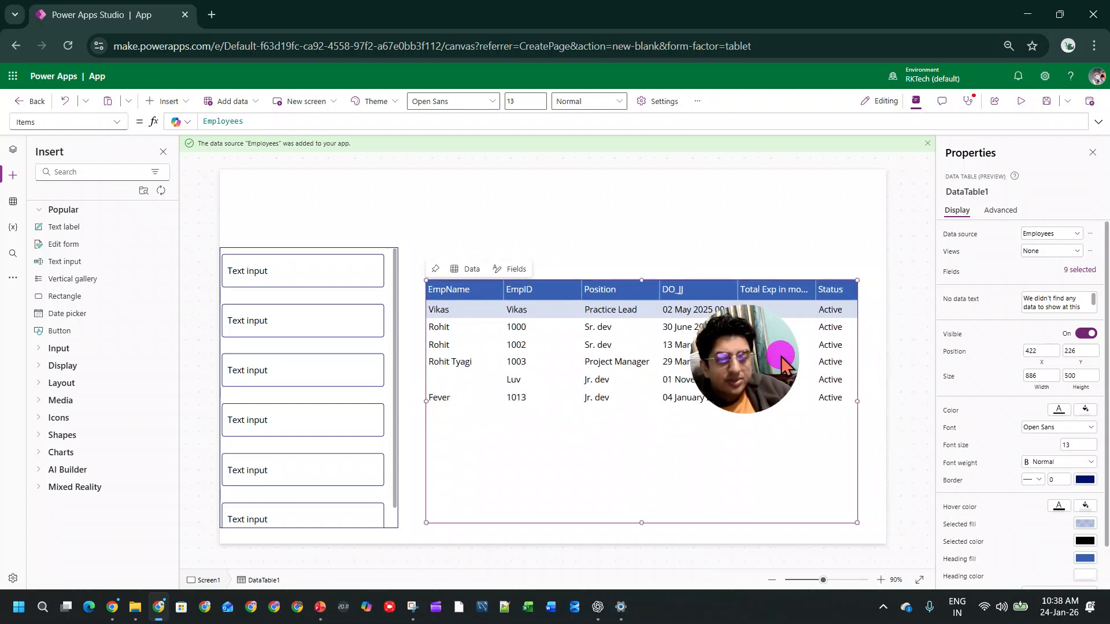
Step: Extend the data table toward the gallery to X 386 with a width of about 921
{"action": "left_click_drag", "start_coordinate": [783, 363], "coordinate": [893, 193]}
{"action": "left_click_drag", "start_coordinate": [426, 401], "coordinate": [407, 410]}
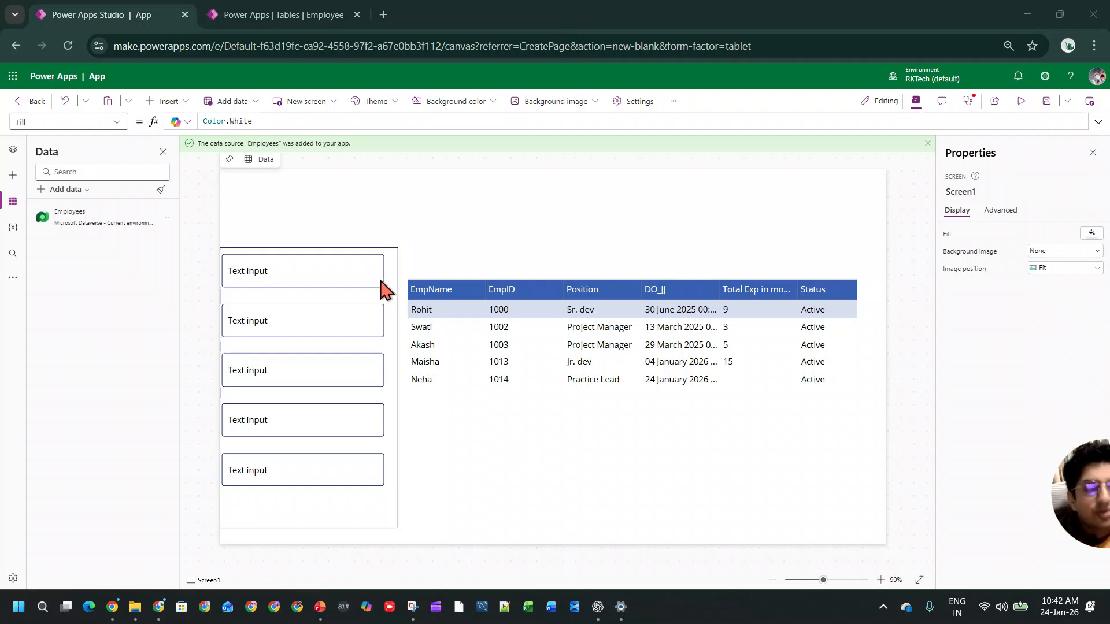
Step: Refresh the Employees data source in the app
{"action": "left_click_drag", "start_coordinate": [1078, 481], "coordinate": [994, 487]}
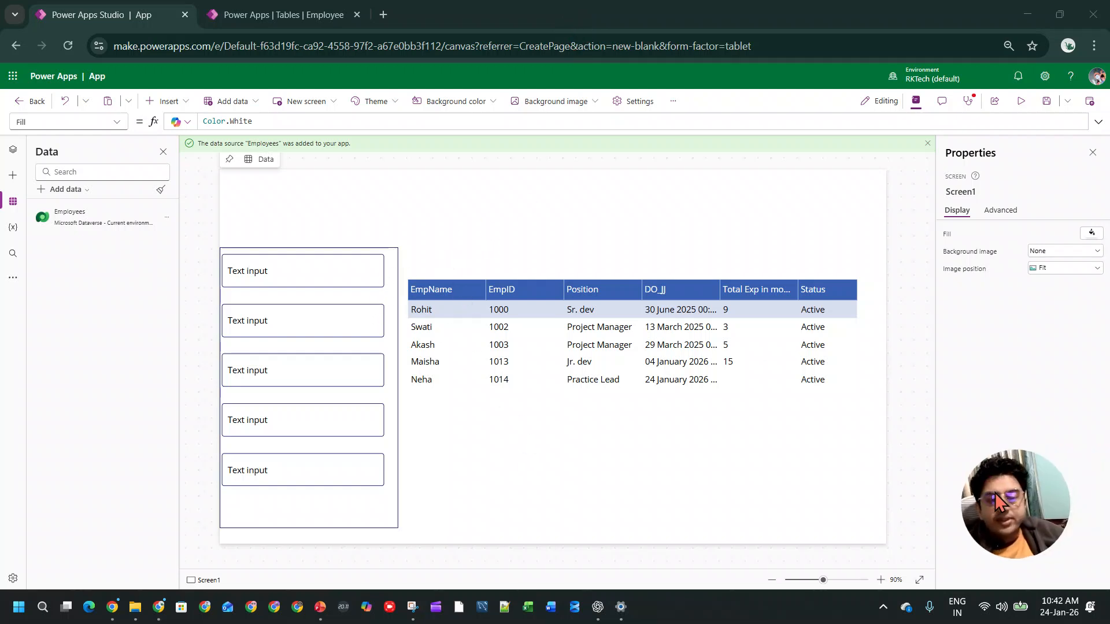
{"action": "left_click", "coordinate": [167, 217]}
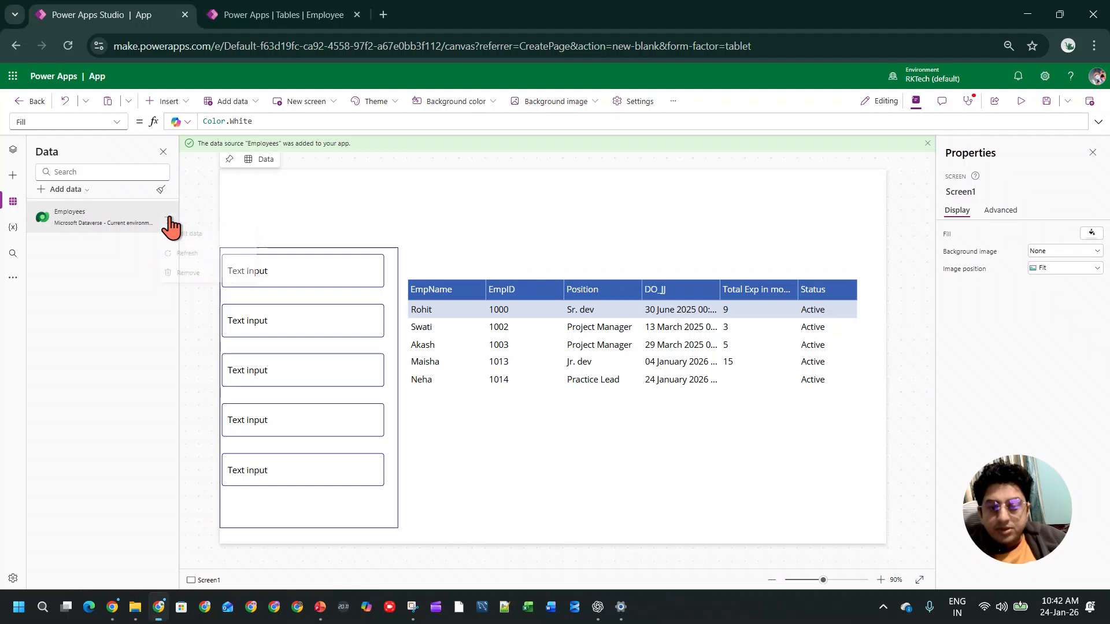
{"action": "left_click", "coordinate": [187, 256]}
Step: Set the data table's border thickness to 1
{"action": "left_click", "coordinate": [739, 440]}
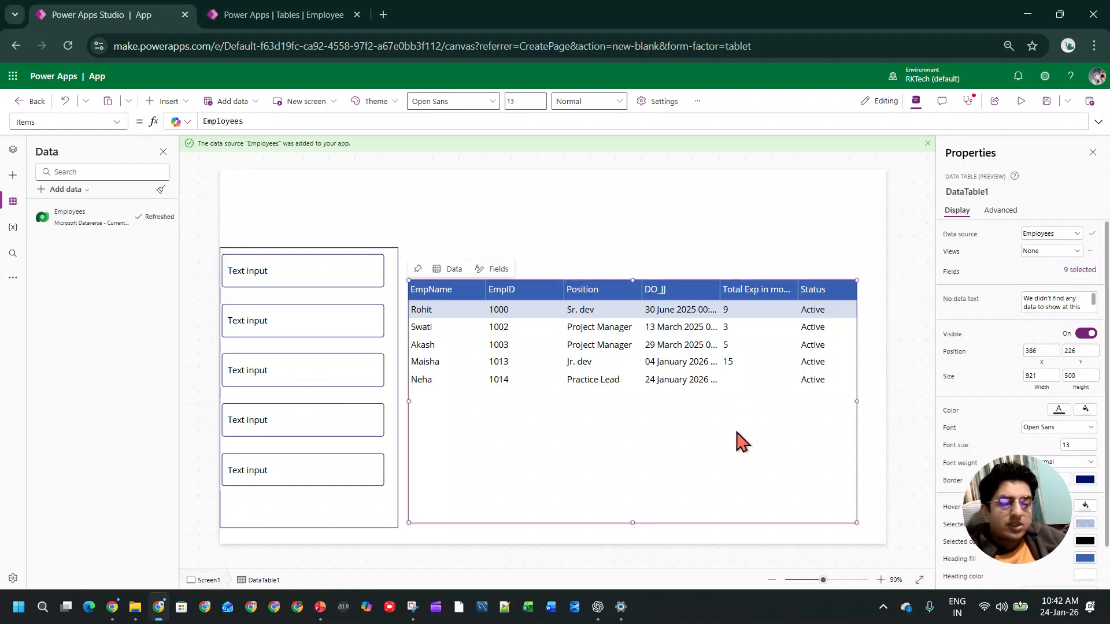
{"action": "left_click_drag", "start_coordinate": [1019, 517], "coordinate": [187, 497]}
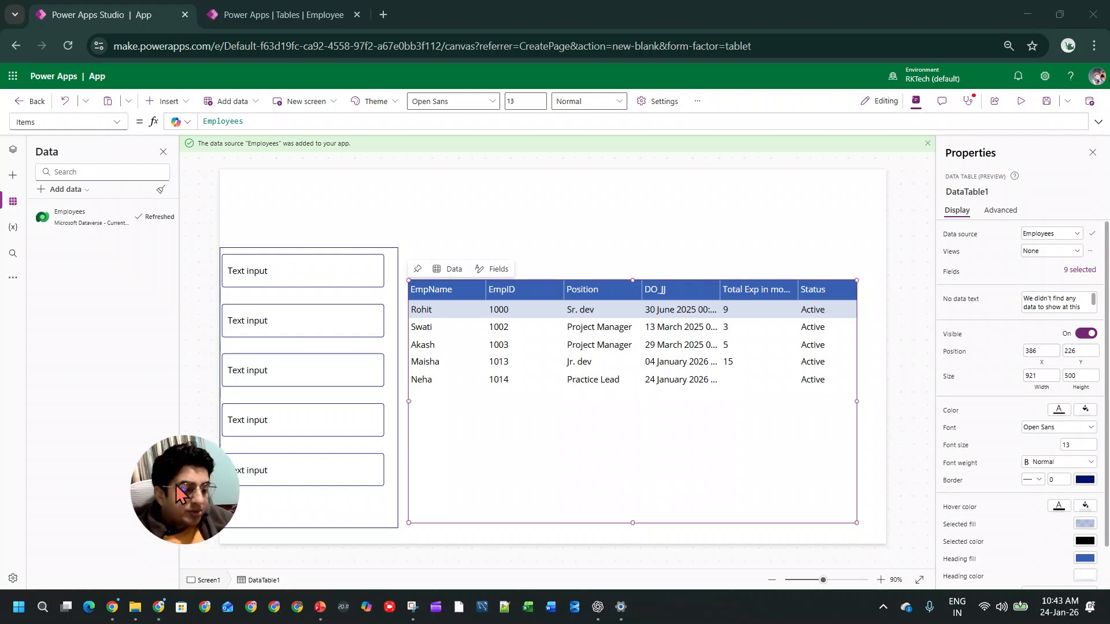
{"action": "scroll", "coordinate": [994, 482], "scroll_direction": "down", "scroll_amount": 2}
{"action": "left_click", "coordinate": [1049, 434]}
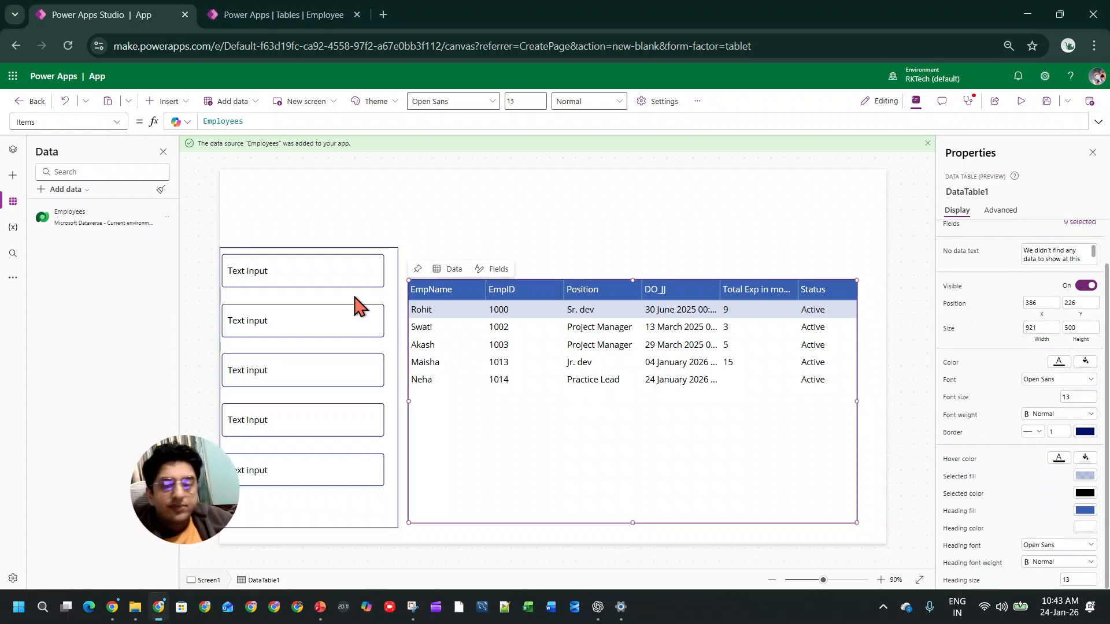
Step: Check the gallery's data source and field settings, and delete the text input from its template
{"action": "left_click", "coordinate": [329, 274]}
{"action": "left_click", "coordinate": [394, 291]}
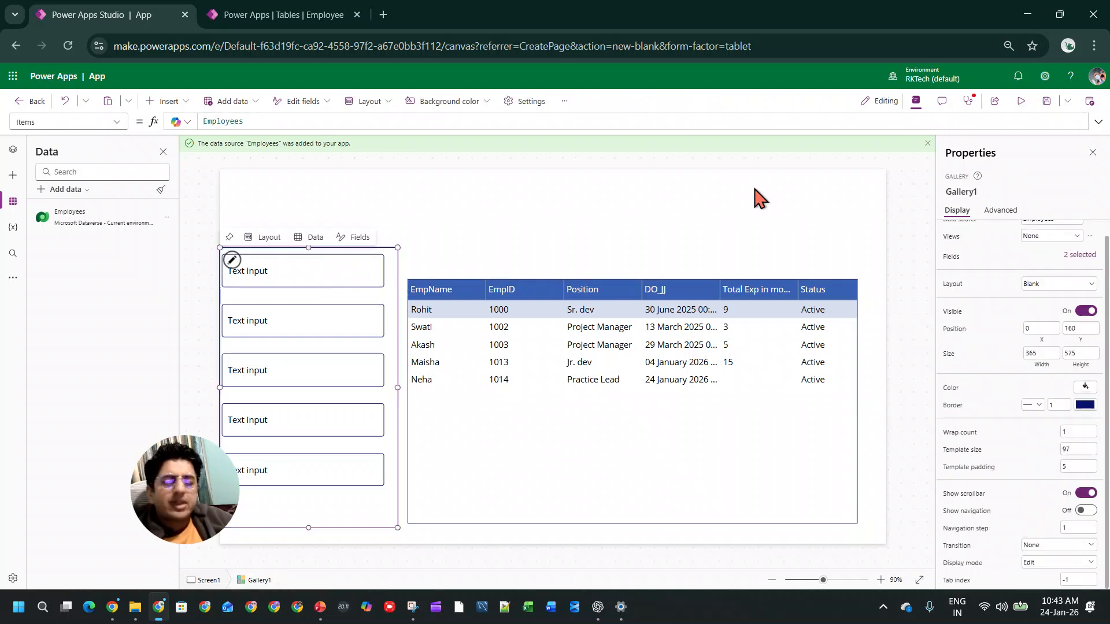
{"action": "scroll", "coordinate": [1035, 254], "scroll_direction": "up", "scroll_amount": 1}
{"action": "left_click", "coordinate": [1051, 234]}
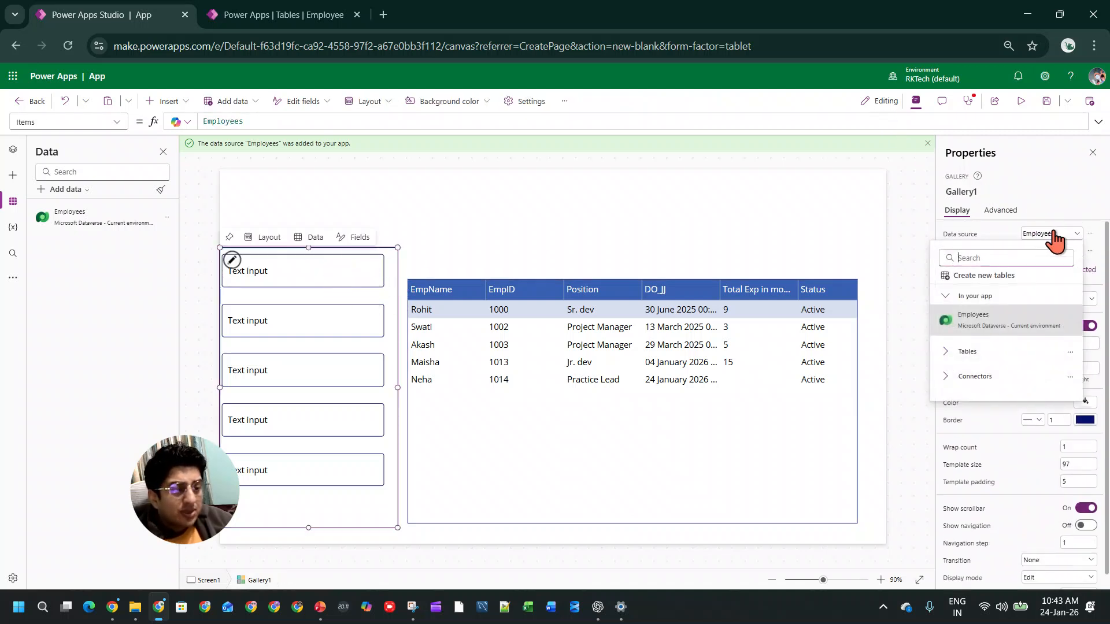
{"action": "left_click", "coordinate": [1096, 270]}
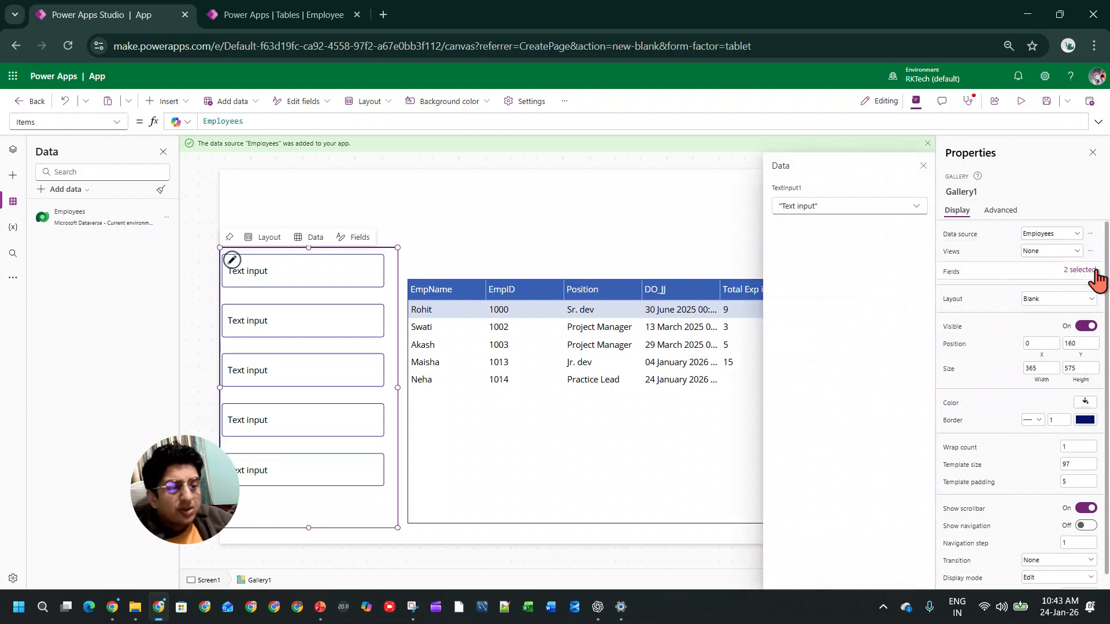
{"action": "left_click", "coordinate": [357, 270]}
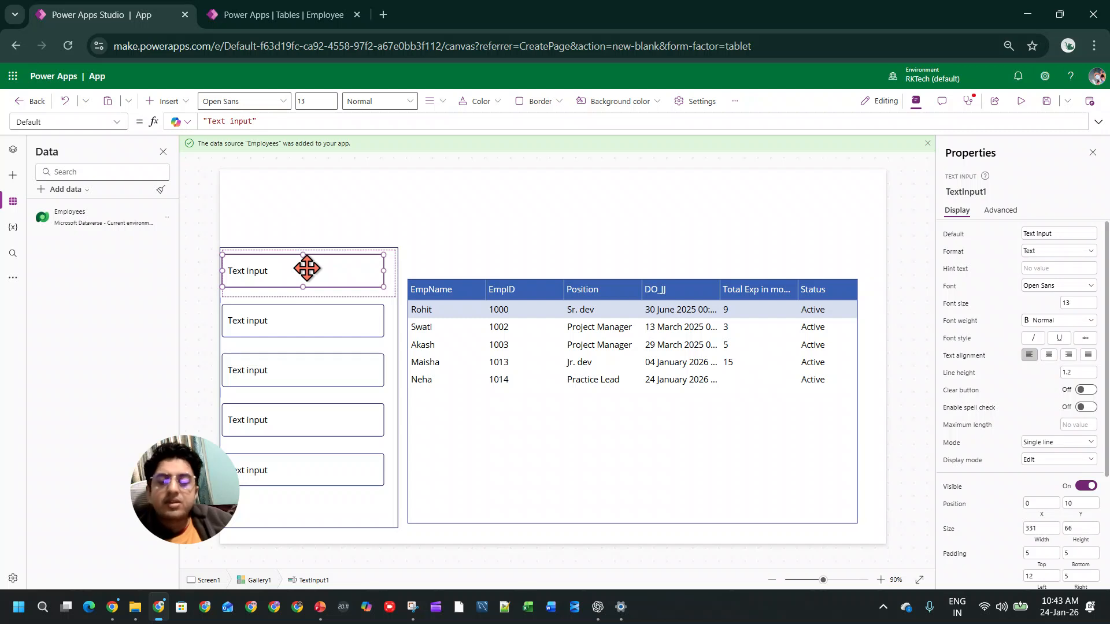
{"action": "key", "text": "Delete"}
Step: Insert a text label into the gallery template to show each employee's EmpName
{"action": "left_click", "coordinate": [302, 269]}
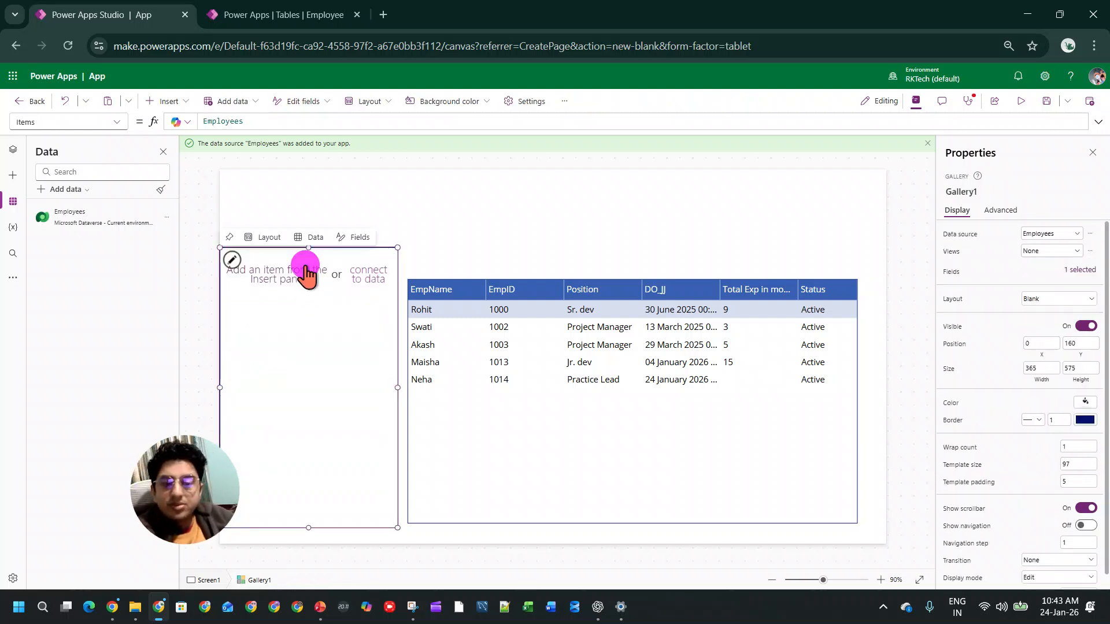
{"action": "left_click", "coordinate": [166, 103]}
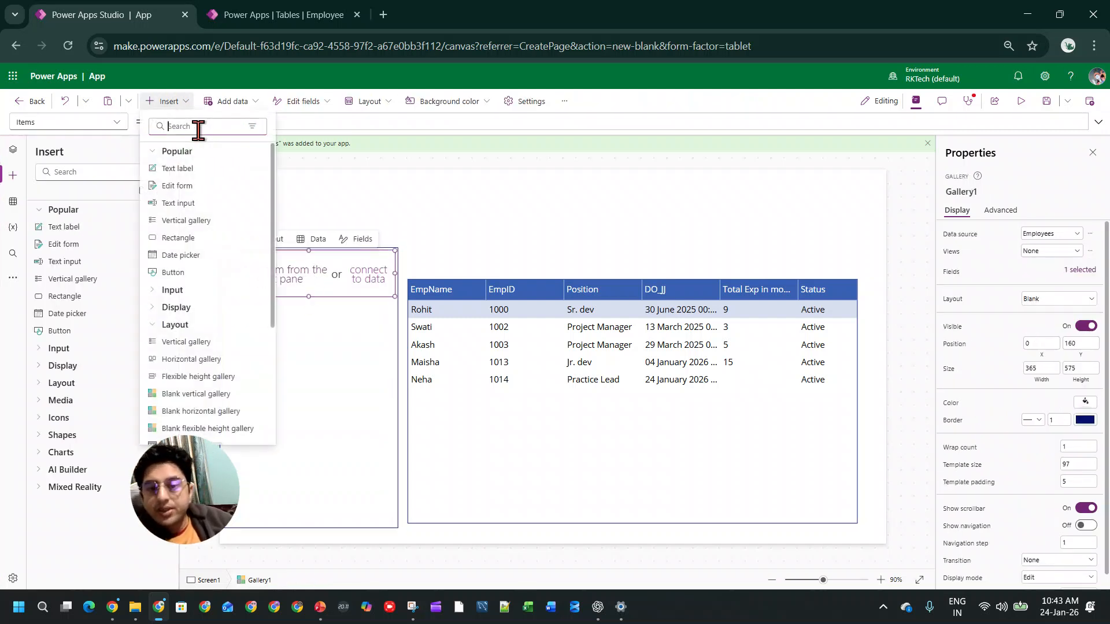
{"action": "left_click", "coordinate": [203, 168]}
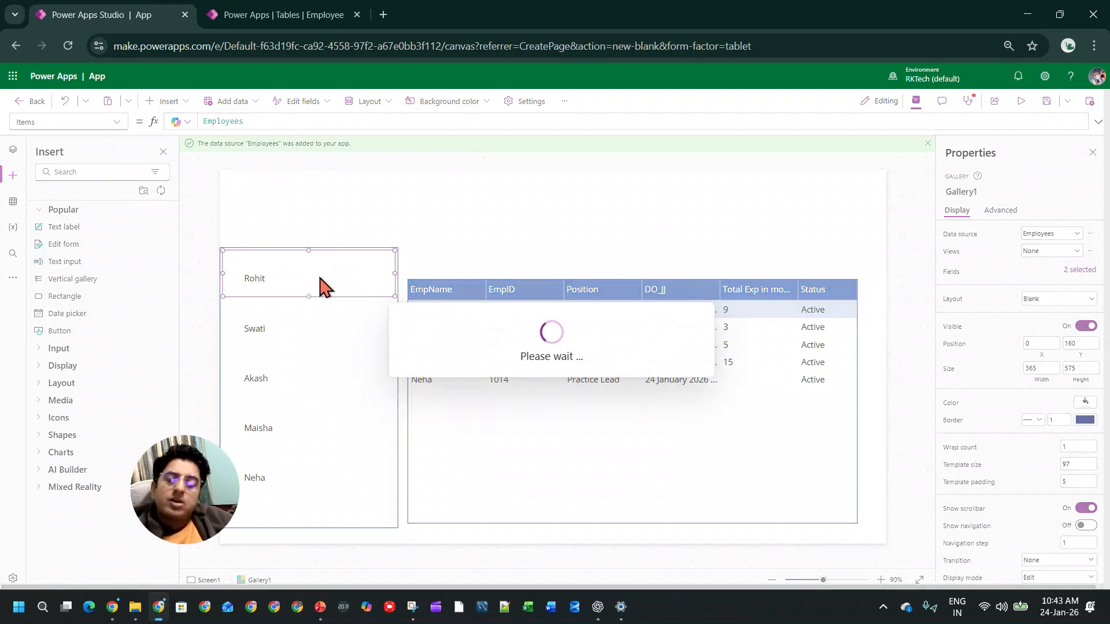
{"action": "left_click", "coordinate": [320, 285]}
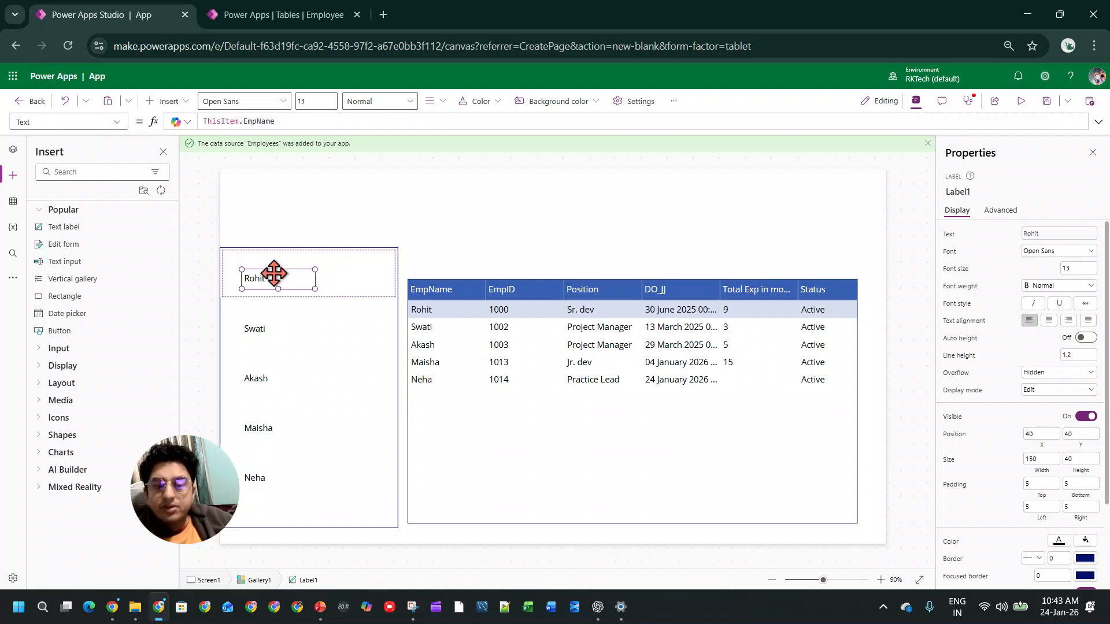
Step: Reduce the gallery's template size to 81 and move the EmpName label slightly upward within the template
{"action": "left_click", "coordinate": [355, 285]}
{"action": "left_click", "coordinate": [303, 296]}
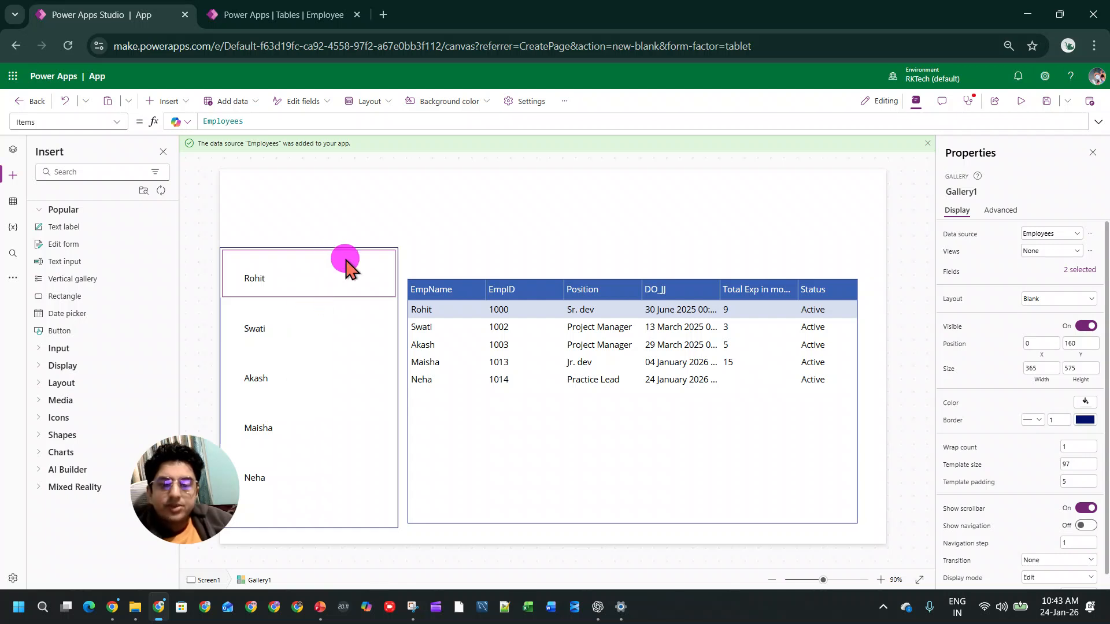
{"action": "left_click", "coordinate": [431, 270]}
{"action": "left_click", "coordinate": [341, 296]}
{"action": "left_click", "coordinate": [316, 271]}
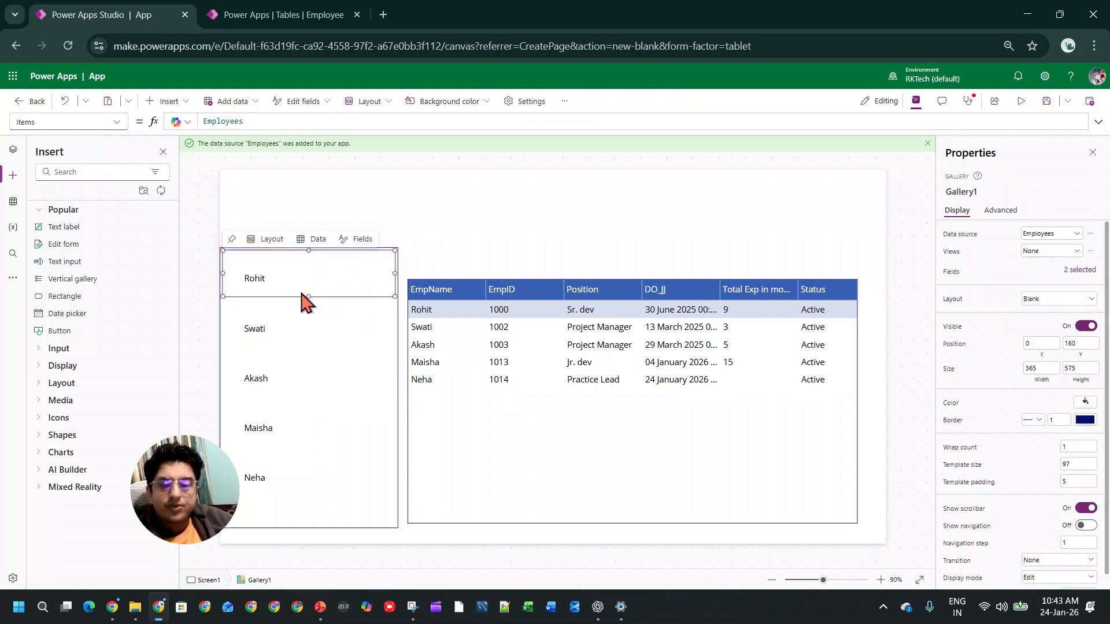
{"action": "left_click_drag", "start_coordinate": [306, 295], "coordinate": [307, 288]}
{"action": "left_click", "coordinate": [260, 269]}
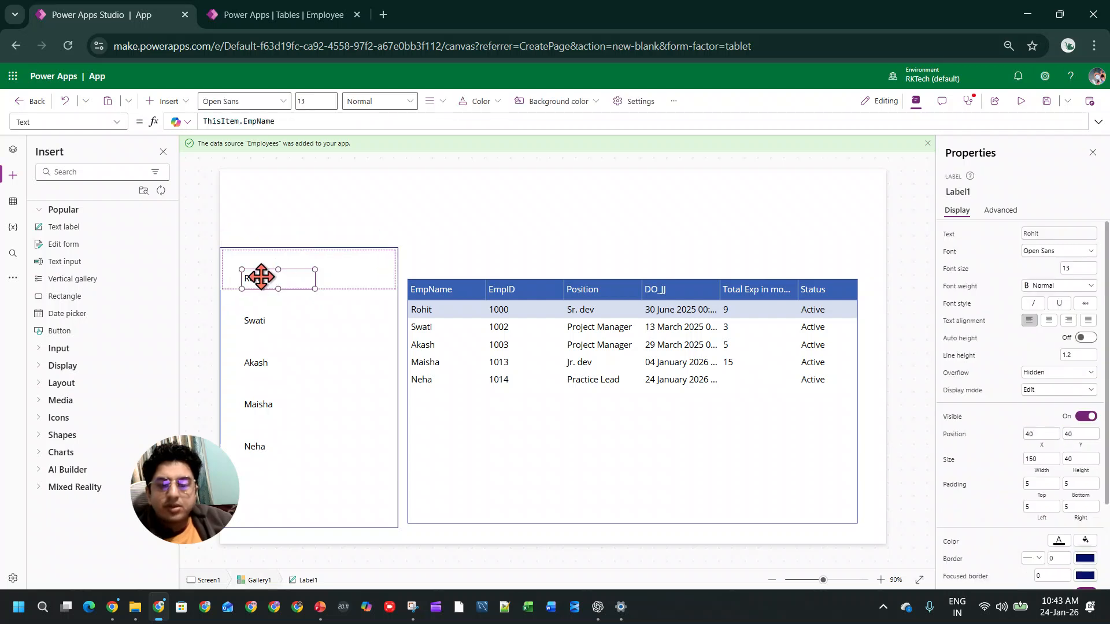
Step: Begin the gallery's TemplateFill formula with If(ThisItem.IsSelected, placed ahead of the existing RGBA(0, 0, 0, 0)
{"action": "left_click", "coordinate": [330, 279]}
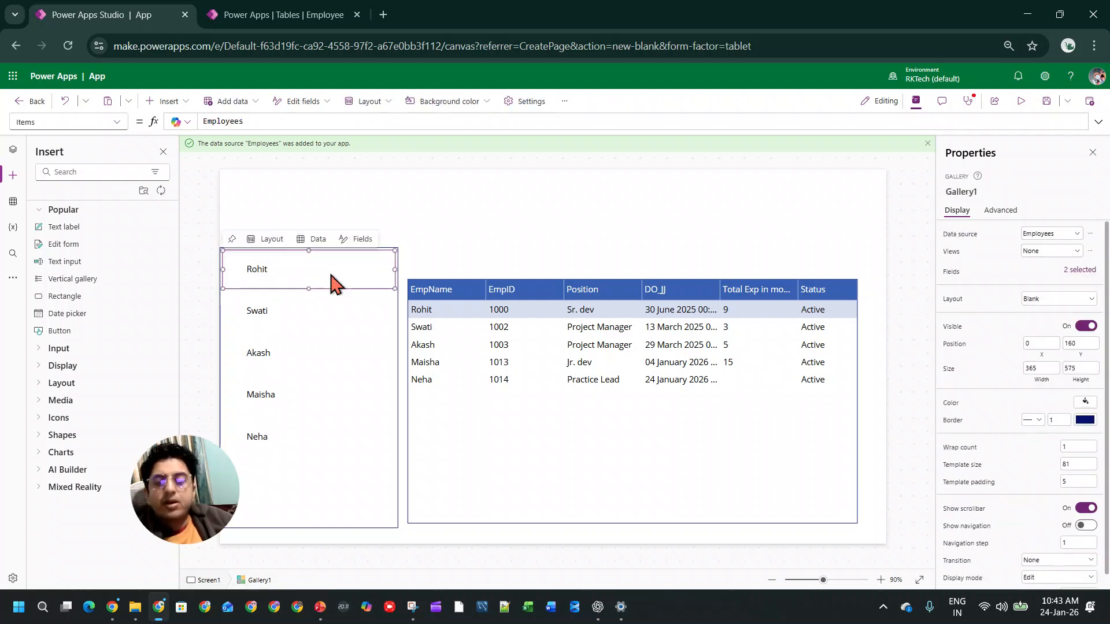
{"action": "left_click", "coordinate": [116, 122]}
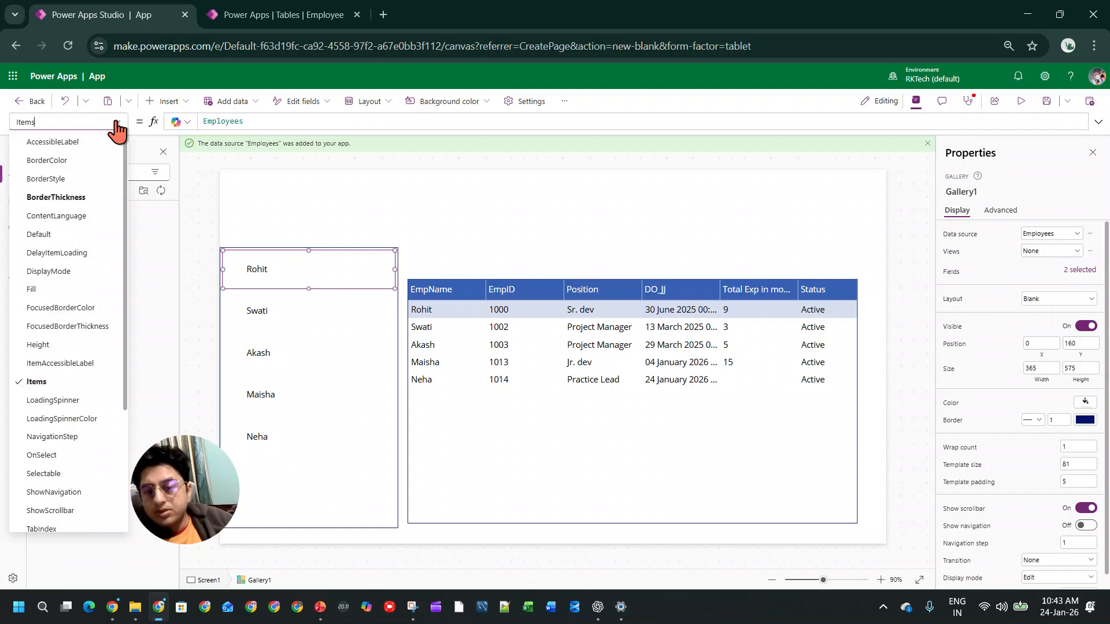
{"action": "scroll", "coordinate": [118, 315], "scroll_direction": "down", "scroll_amount": 3}
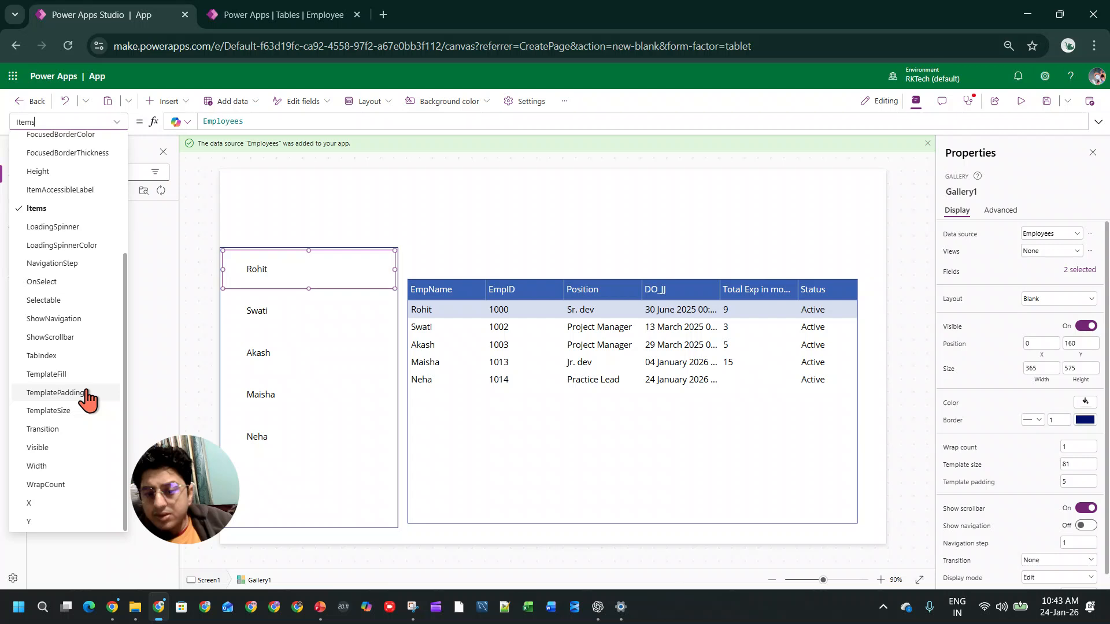
{"action": "left_click", "coordinate": [81, 374]}
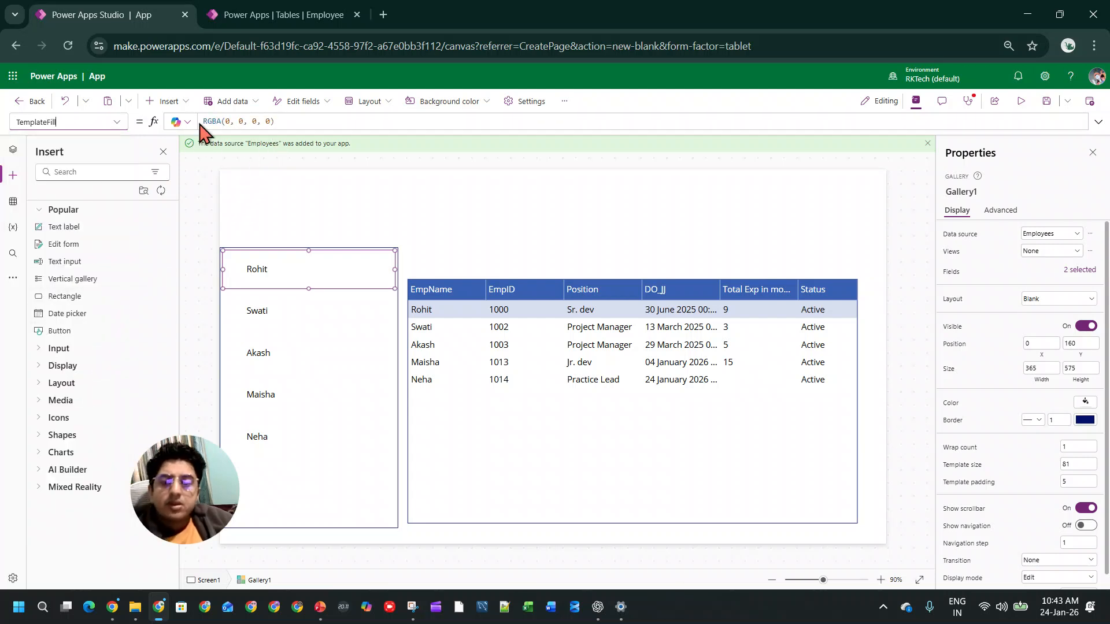
{"action": "left_click_drag", "start_coordinate": [205, 122], "coordinate": [224, 121]}
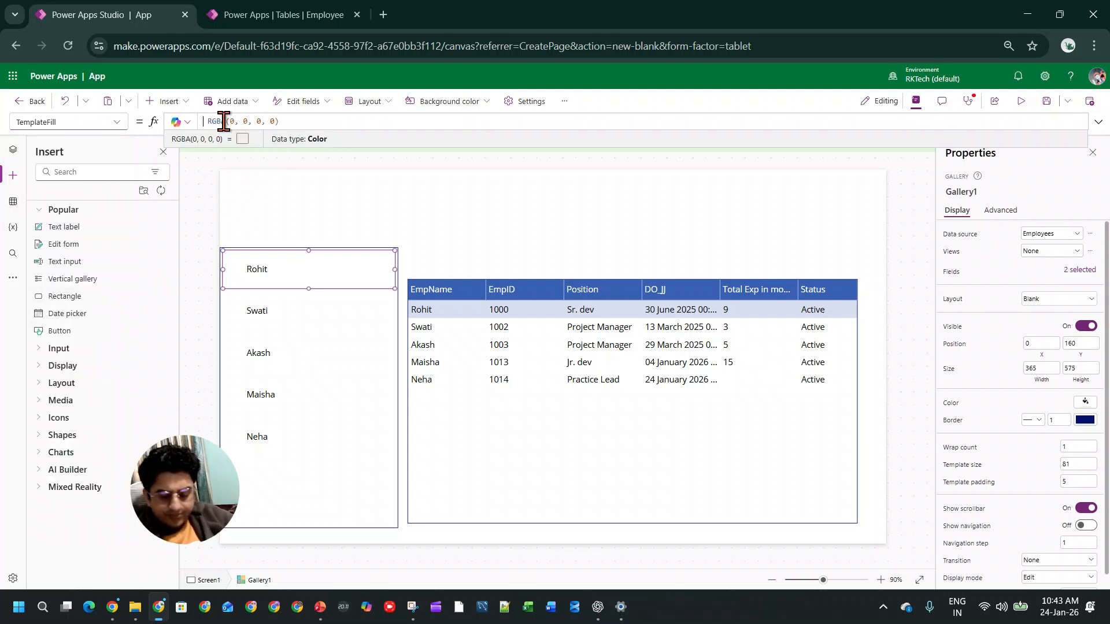
{"action": "type", "text": "If("}
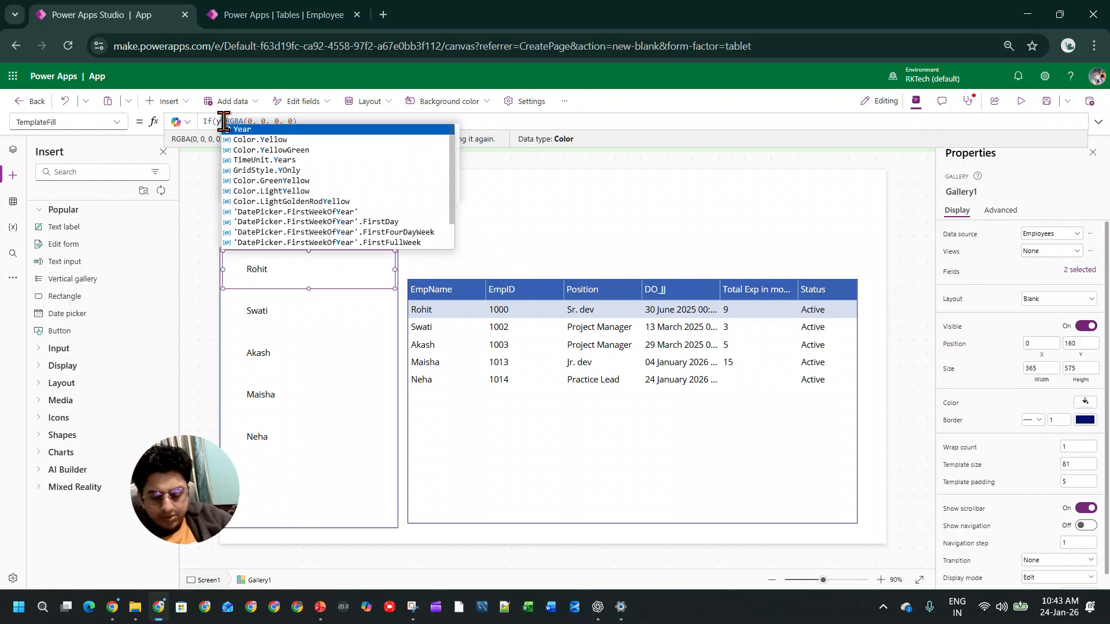
{"action": "type", "text": "i"}
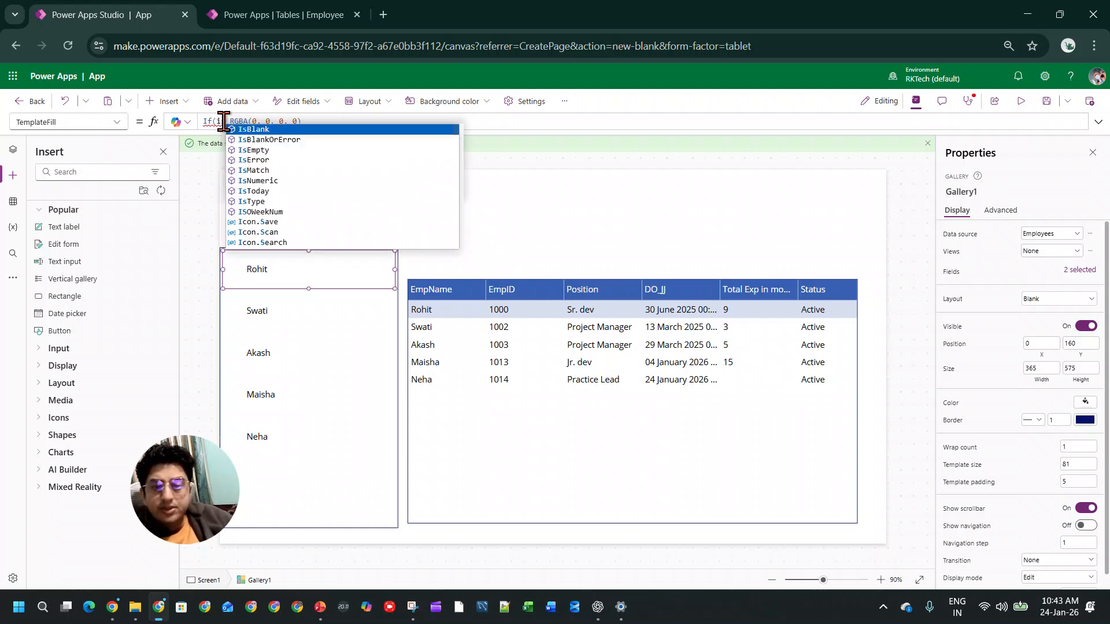
{"action": "type", "text": "s"}
{"action": "key", "text": "BackSpace"}
{"action": "key", "text": "BackSpace"}
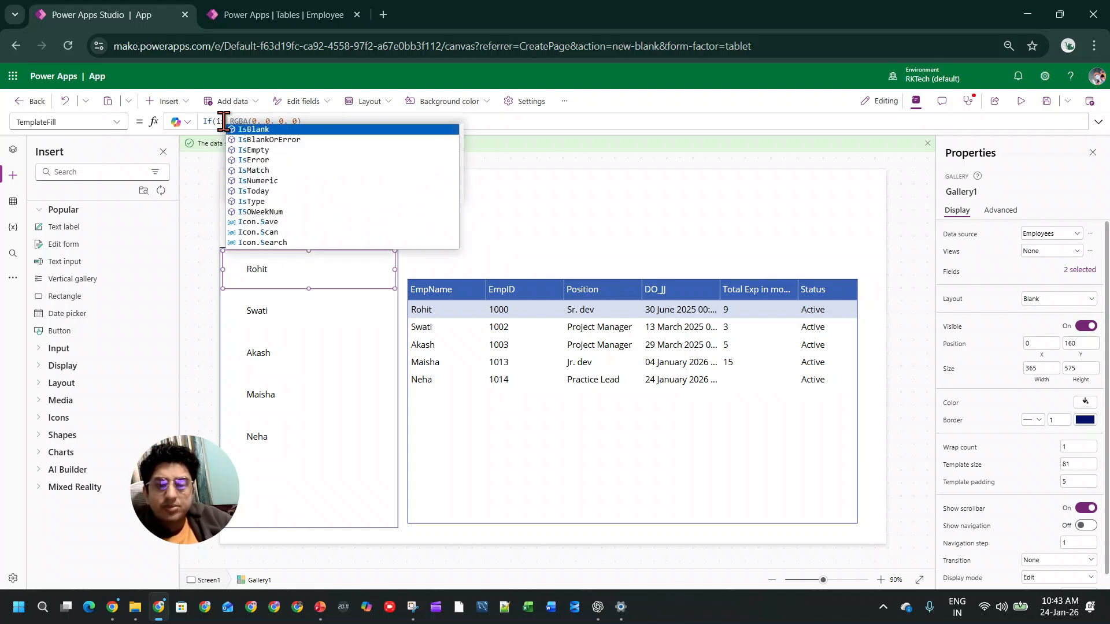
{"action": "type", "text": "this"}
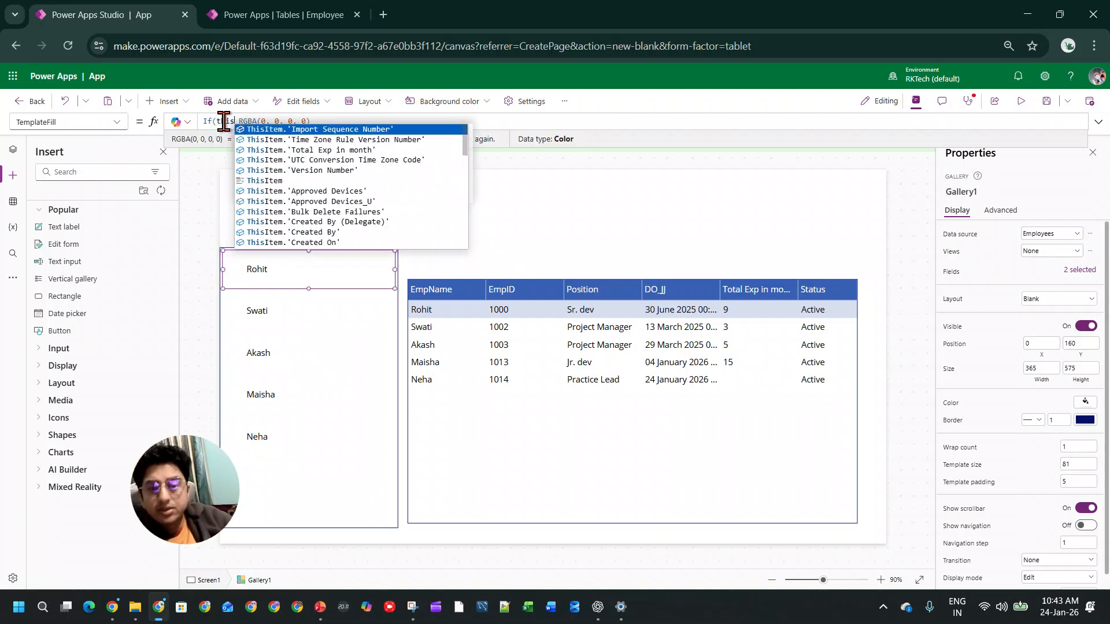
{"action": "left_click", "coordinate": [292, 182]}
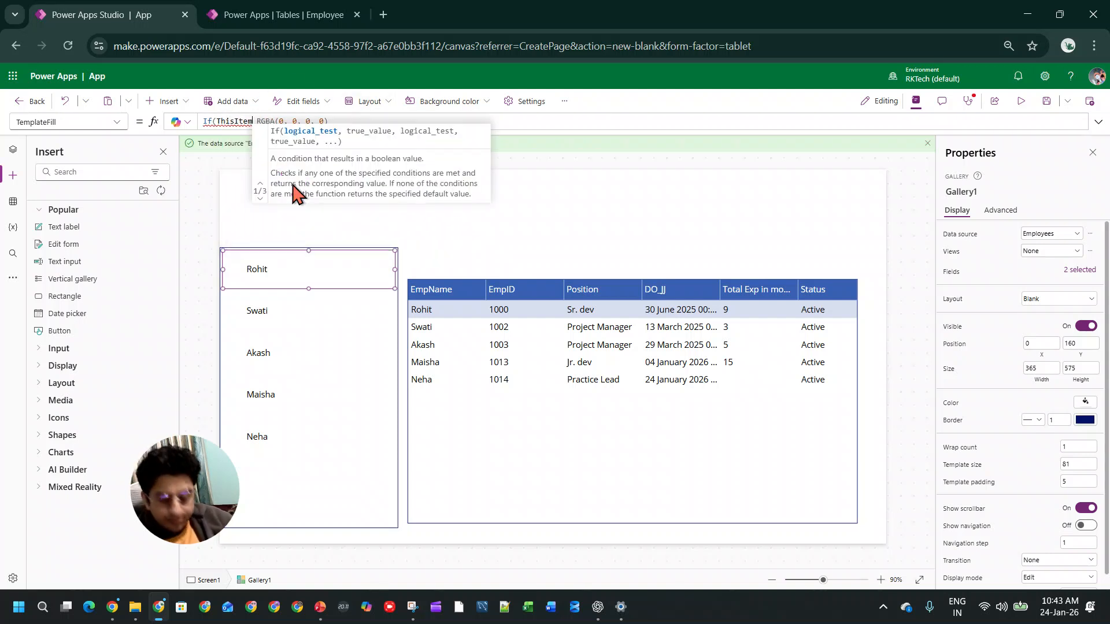
{"action": "type", "text": ".is"}
{"action": "key", "text": "Tab"}
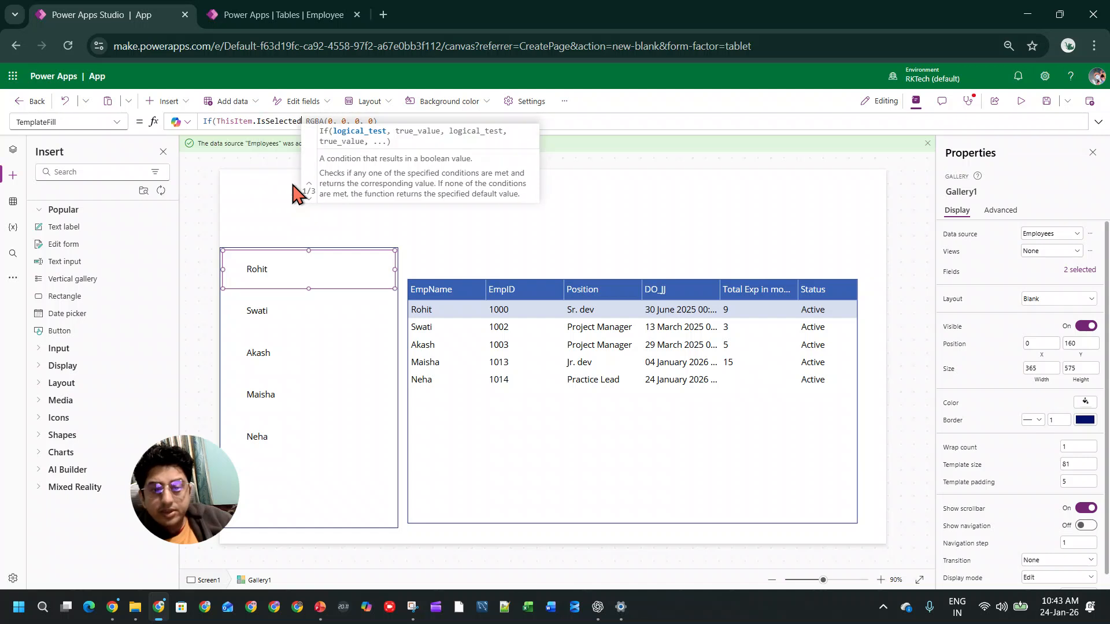
{"action": "type", "text": ".colo"}
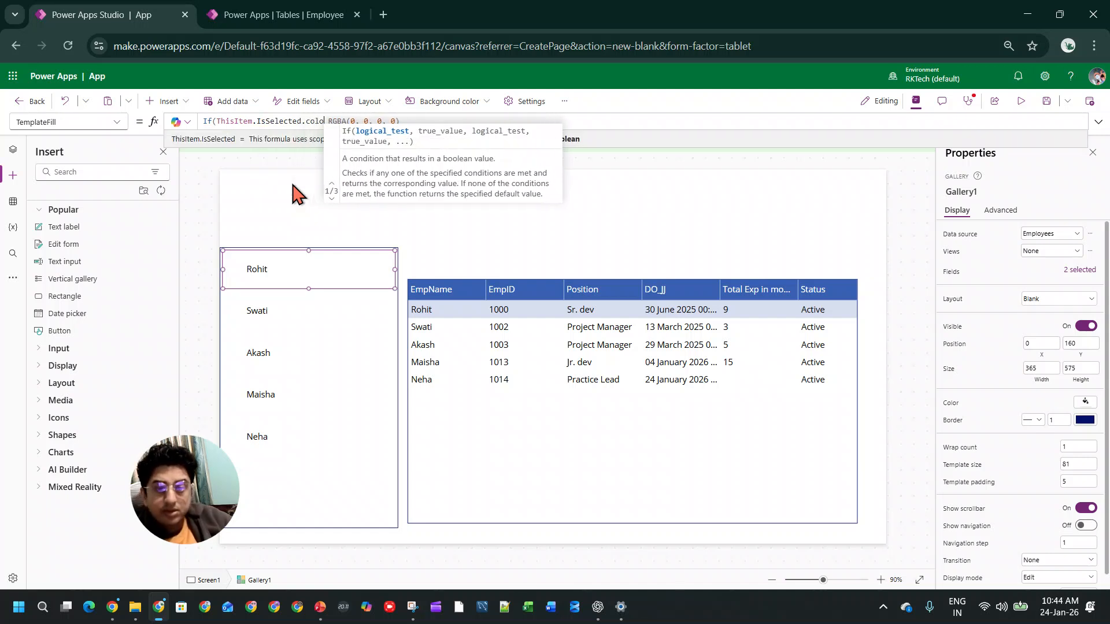
{"action": "key", "text": "BackSpace"}
{"action": "key", "text": "BackSpace"}
{"action": "key", "text": "BackSpace"}
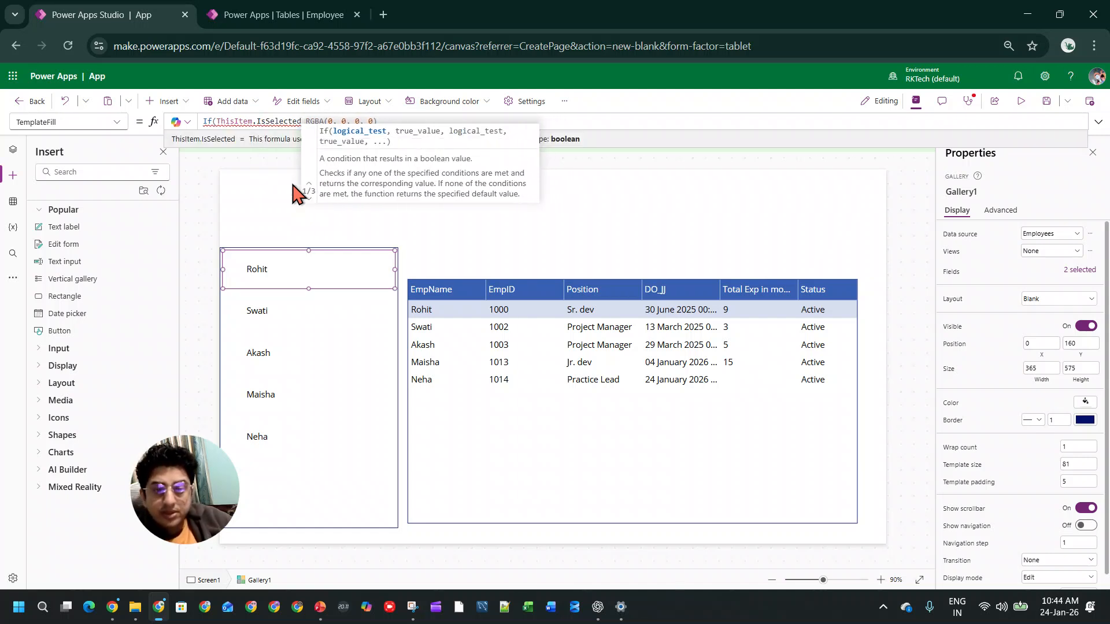
{"action": "type", "text": ".colo"}
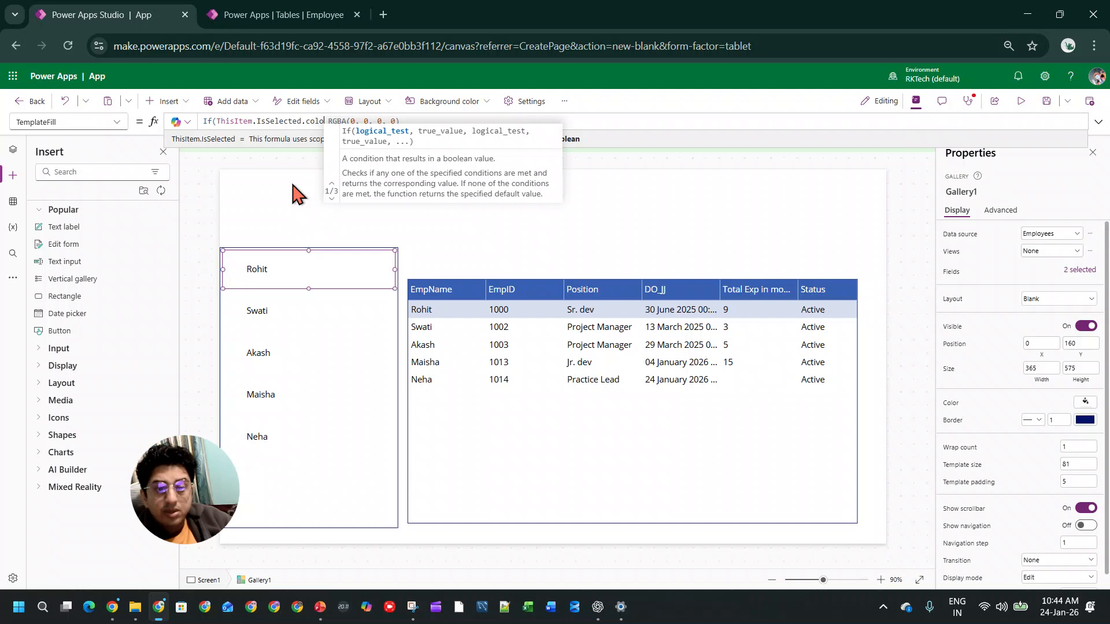
{"action": "type", "text": "r"}
{"action": "key", "text": "BackSpace"}
{"action": "key", "text": "BackSpace"}
{"action": "key", "text": "BackSpace"}
{"action": "key", "text": "BackSpace"}
{"action": "key", "text": "BackSpace"}
{"action": "key", "text": "BackSpace"}
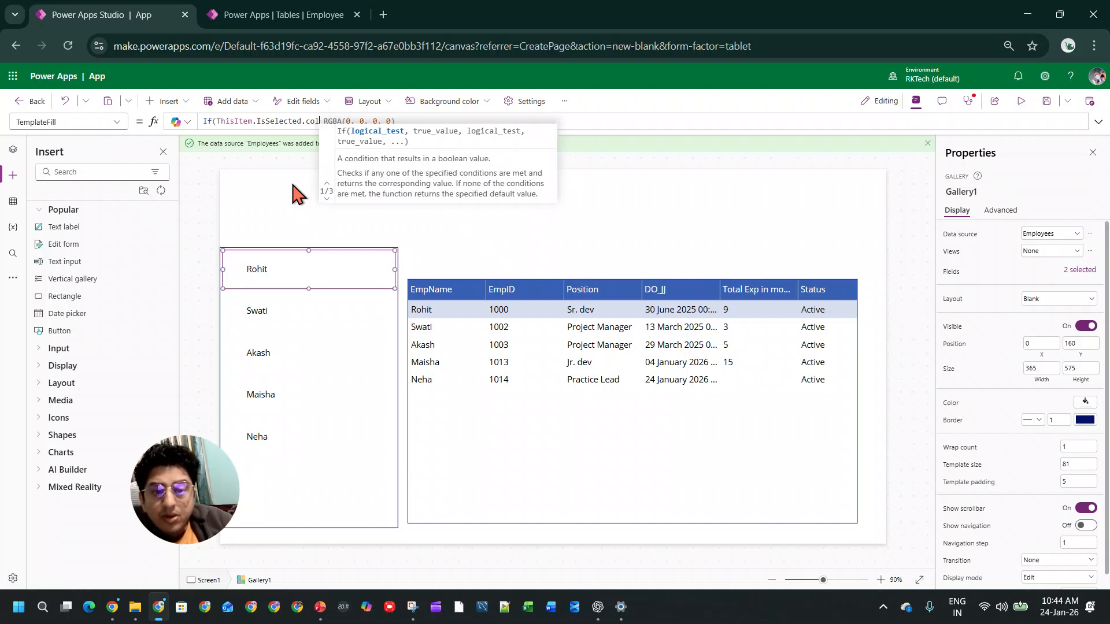
{"action": "type", "text": "."}
{"action": "key", "text": "BackSpace"}
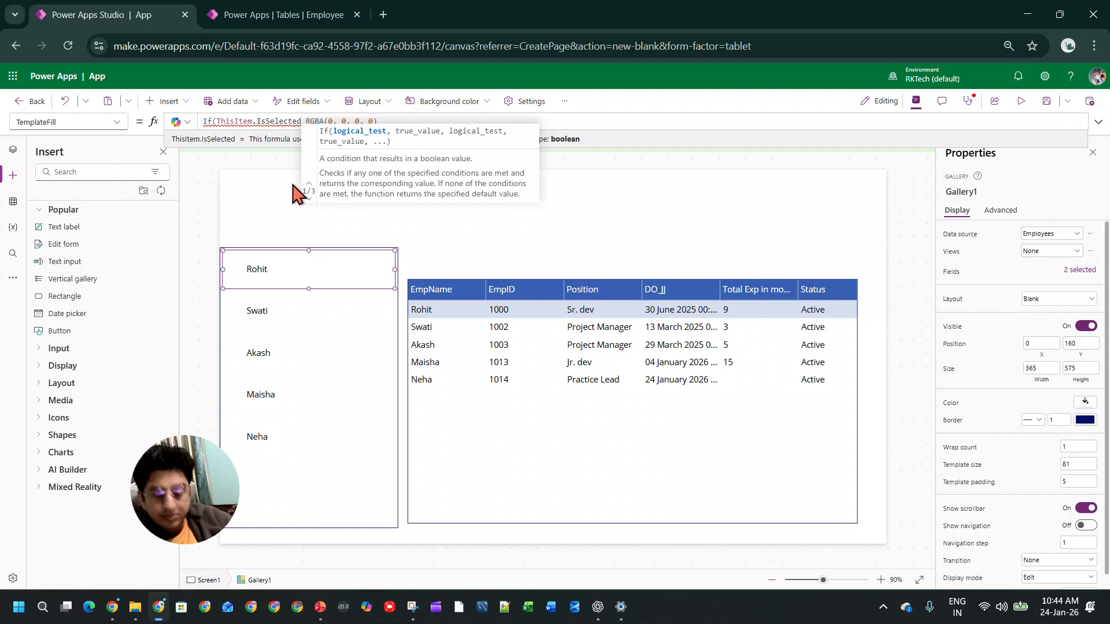
Step: Complete the gallery's TemplateFill formula as If(ThisItem.IsSelected,Color.AntiqueWhite, RGBA(0, 0, 0, 0))
{"action": "type", "text": ")"}
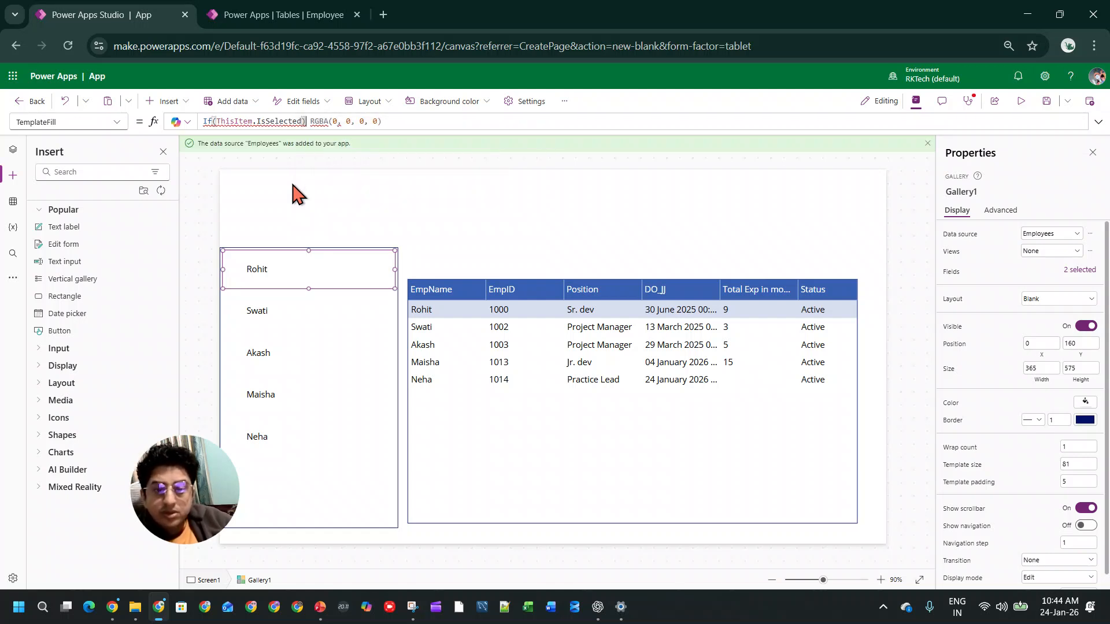
{"action": "type", "text": ",colo"}
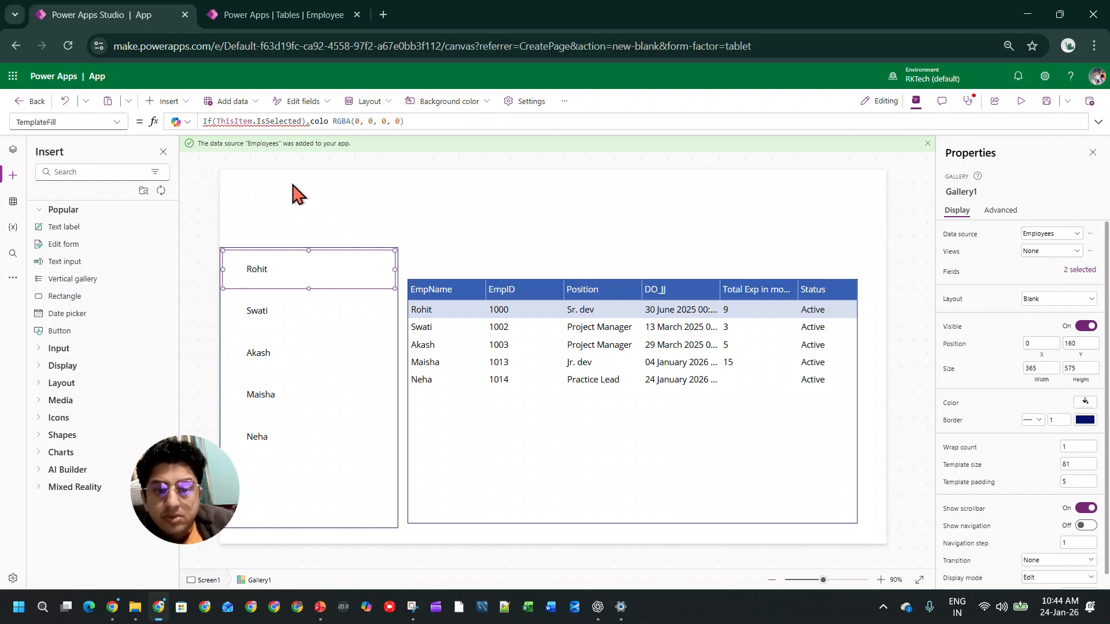
{"action": "type", "text": "r.AntiqueWhite,"}
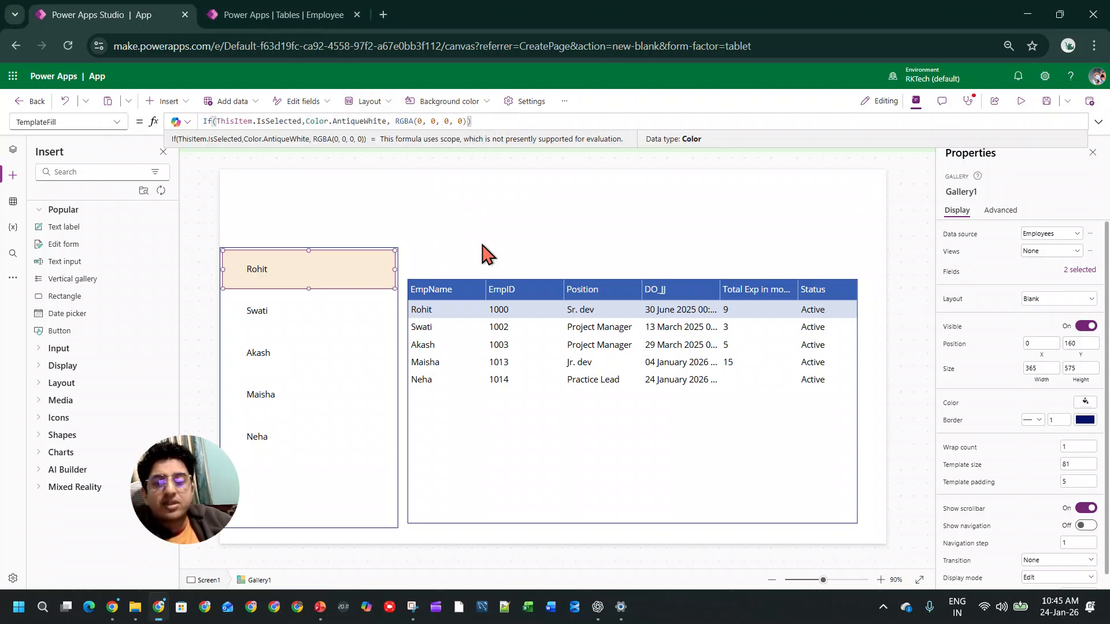
Step: Preview the app to check the gallery's selection highlight, and return to editing
{"action": "key", "text": "F5"}
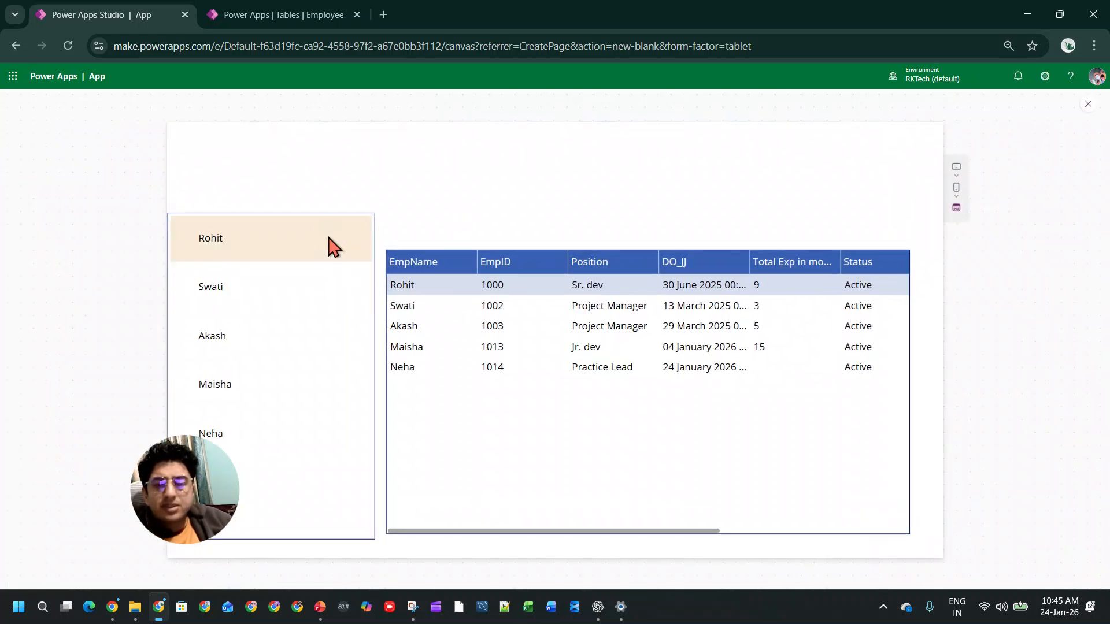
{"action": "left_click", "coordinate": [1086, 104]}
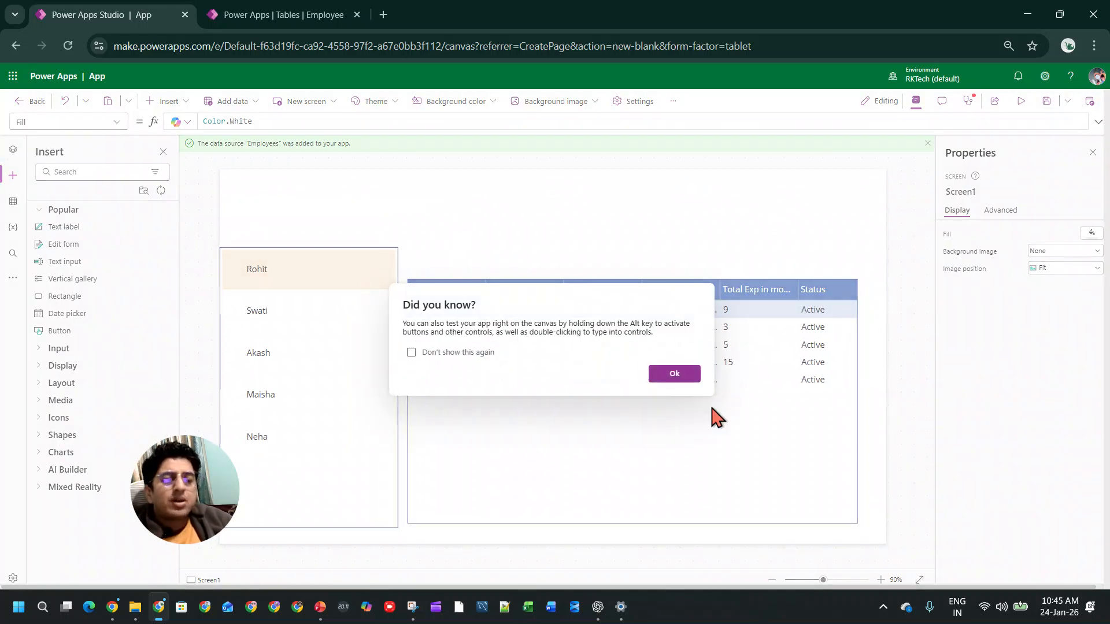
{"action": "left_click", "coordinate": [673, 375]}
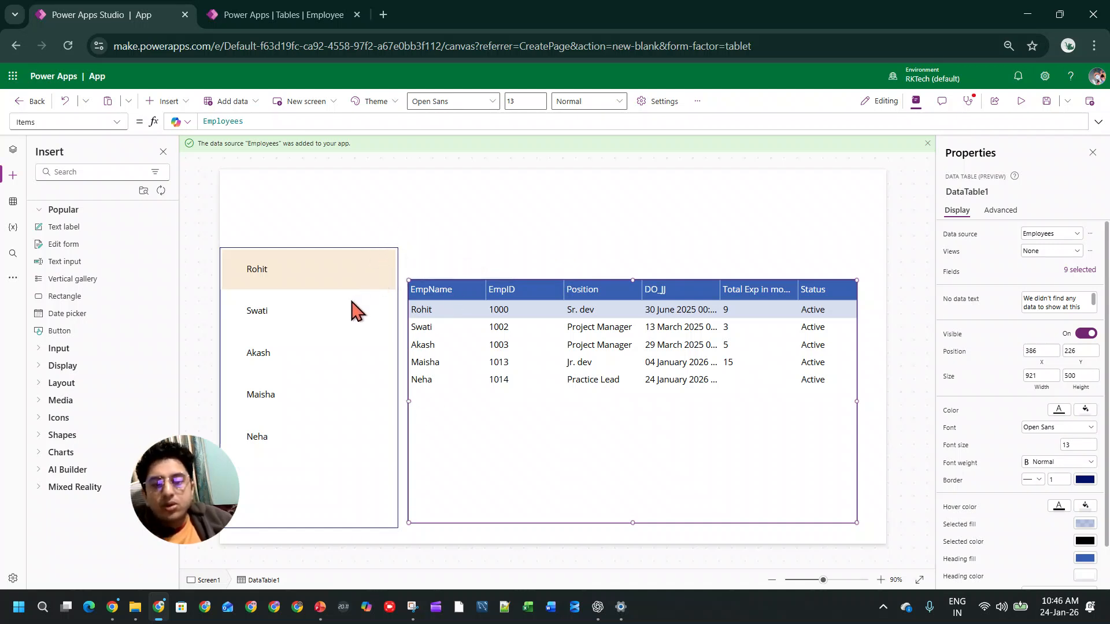
Step: Wrap the data table's Items formula in Filter( with Employees as the source, followed by a comma for the condition
{"action": "left_click", "coordinate": [366, 344]}
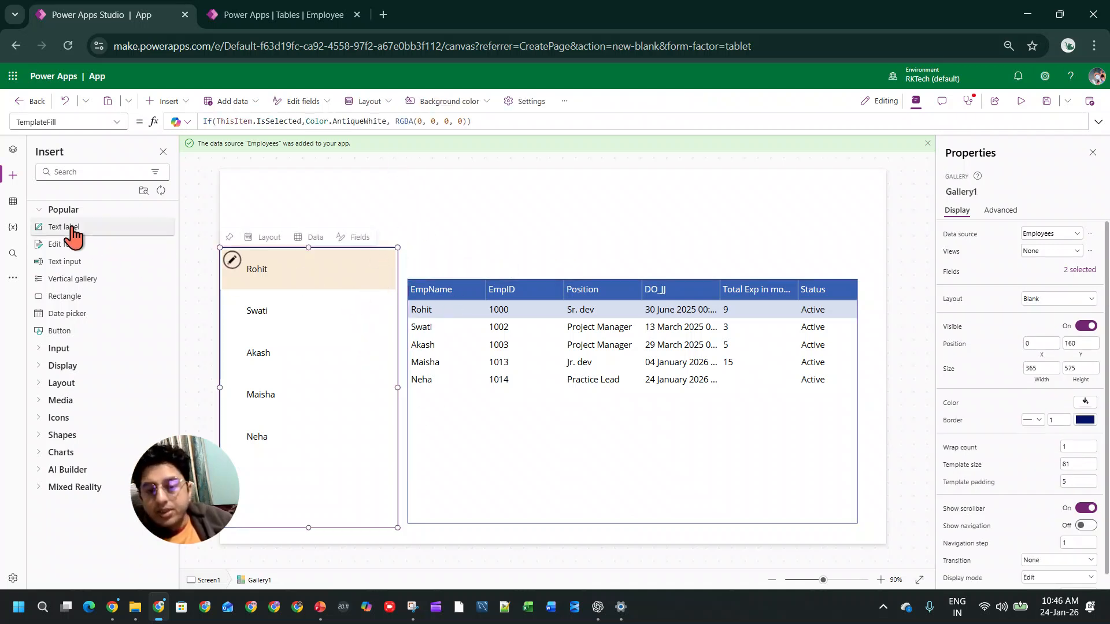
{"action": "left_click", "coordinate": [13, 149]}
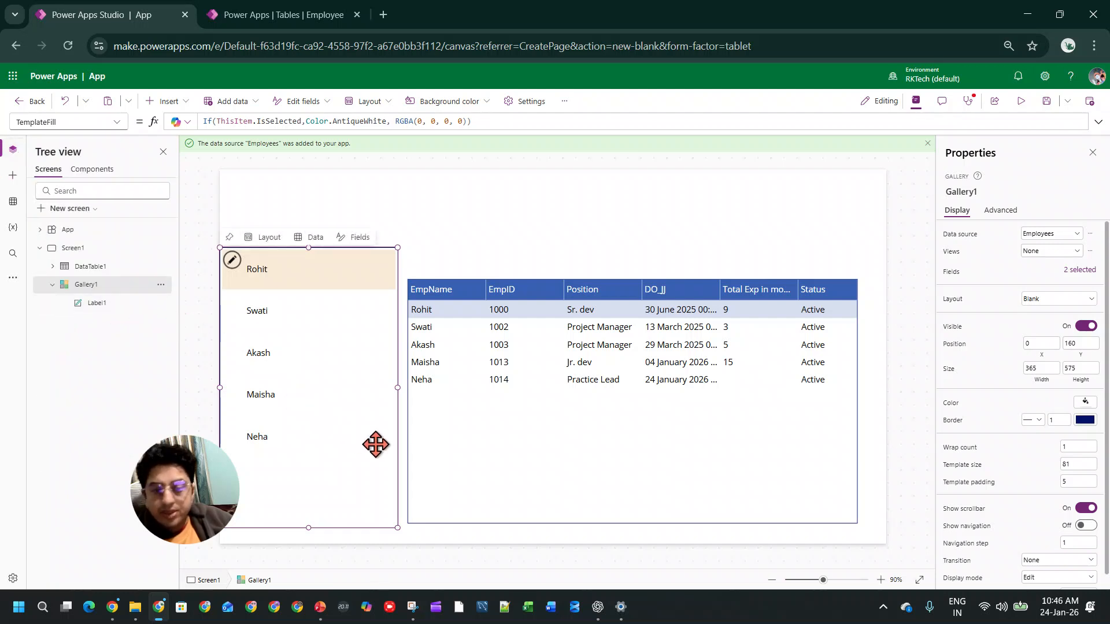
{"action": "left_click", "coordinate": [513, 456]}
{"action": "double_click", "coordinate": [235, 122]}
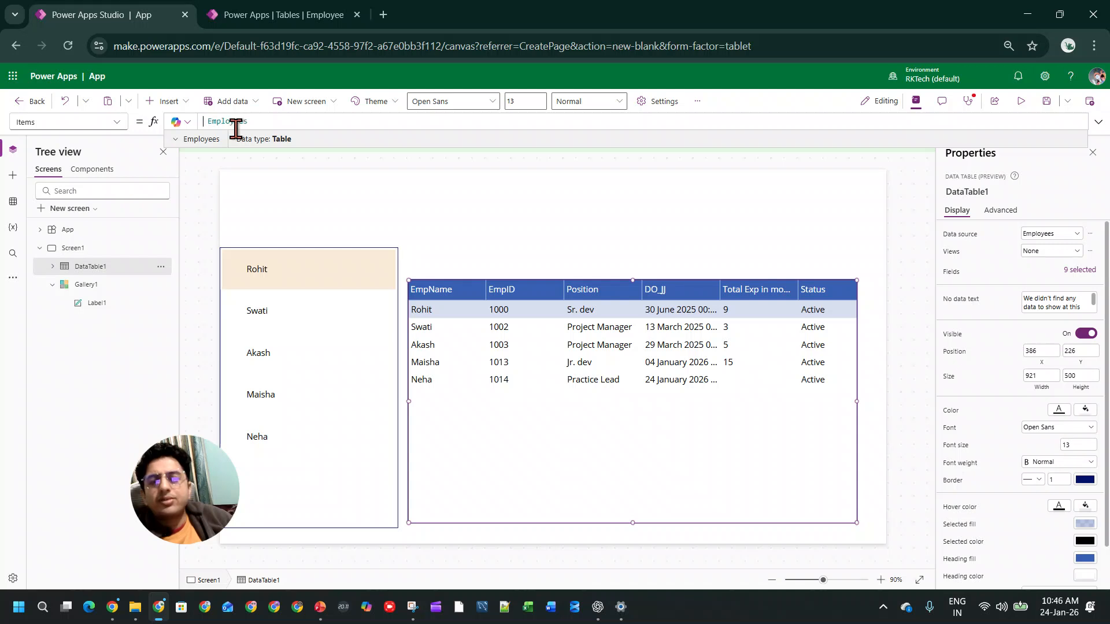
{"action": "key", "text": "Home"}
{"action": "type", "text": "Filter("}
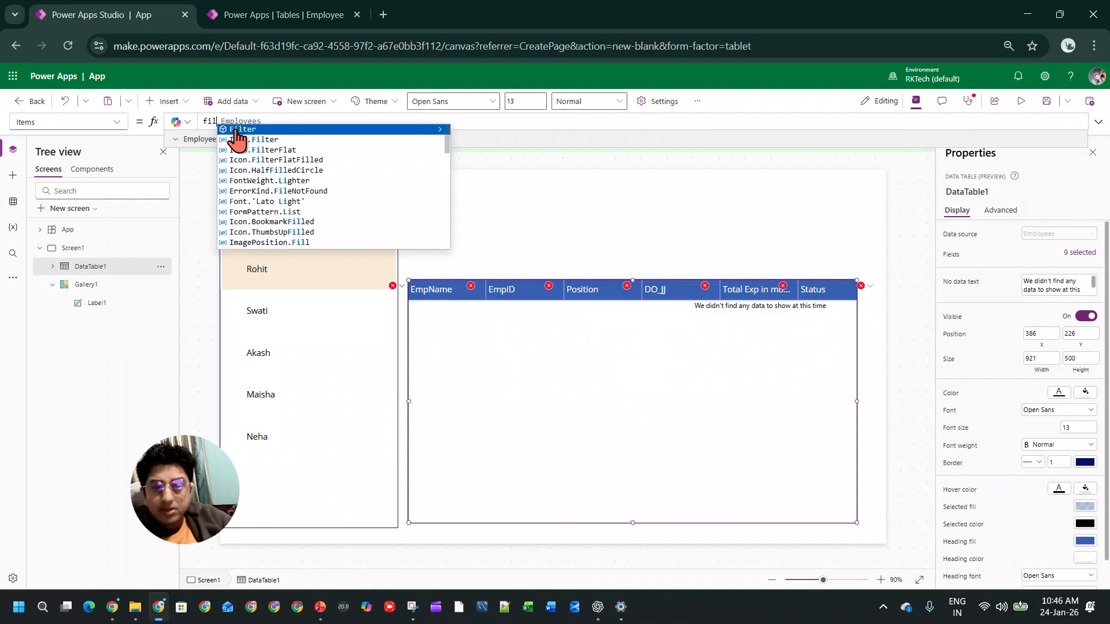
{"action": "key", "text": "End"}
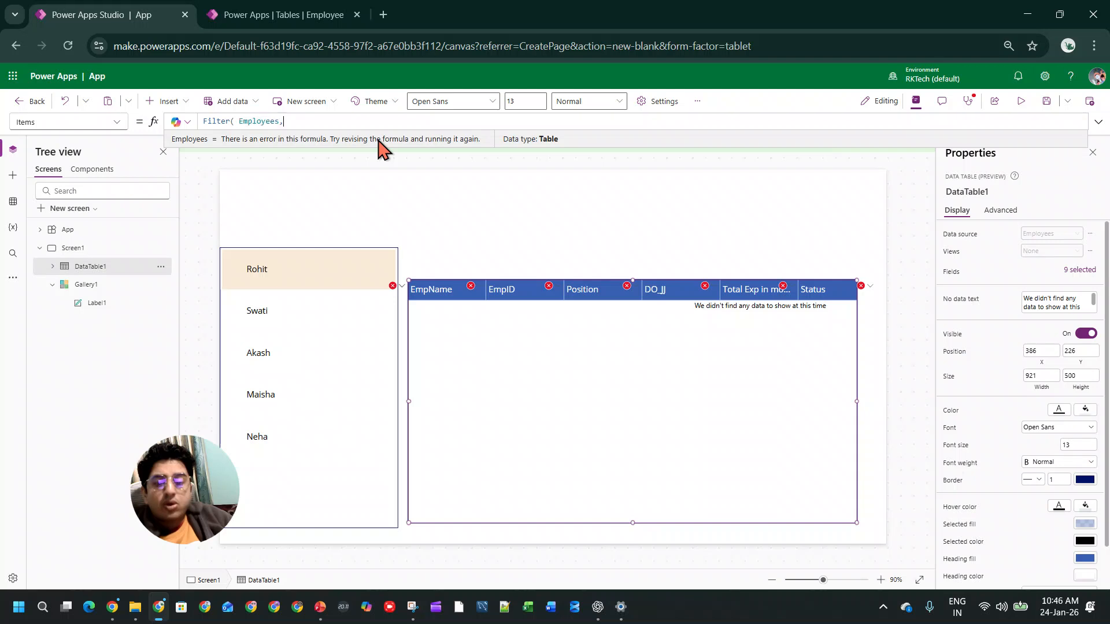
{"action": "type", "text": ","}
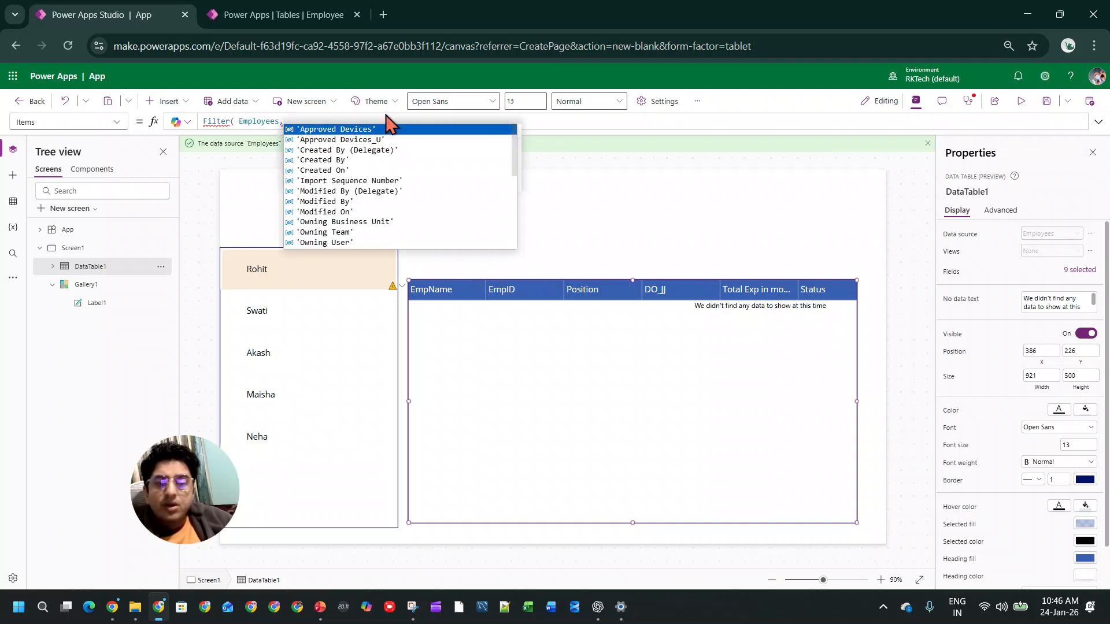
Step: Complete the data table's filter condition as EmpID = Gallery1.Selected.EmpID, and save the app under the name App
{"action": "key", "text": "BackSpace"}
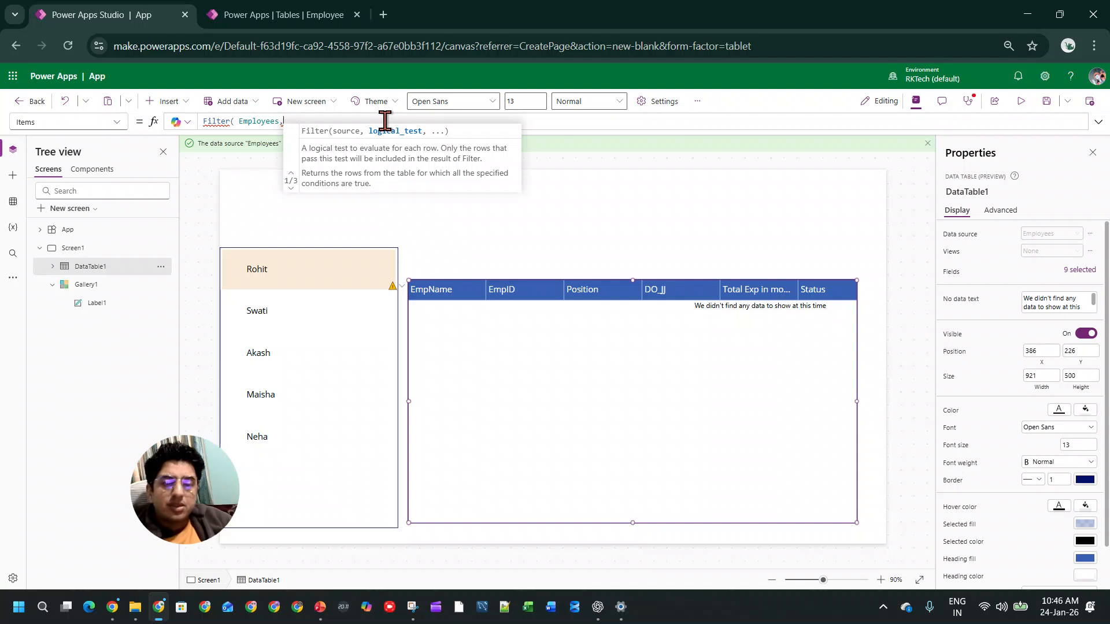
{"action": "type", "text": "emp"}
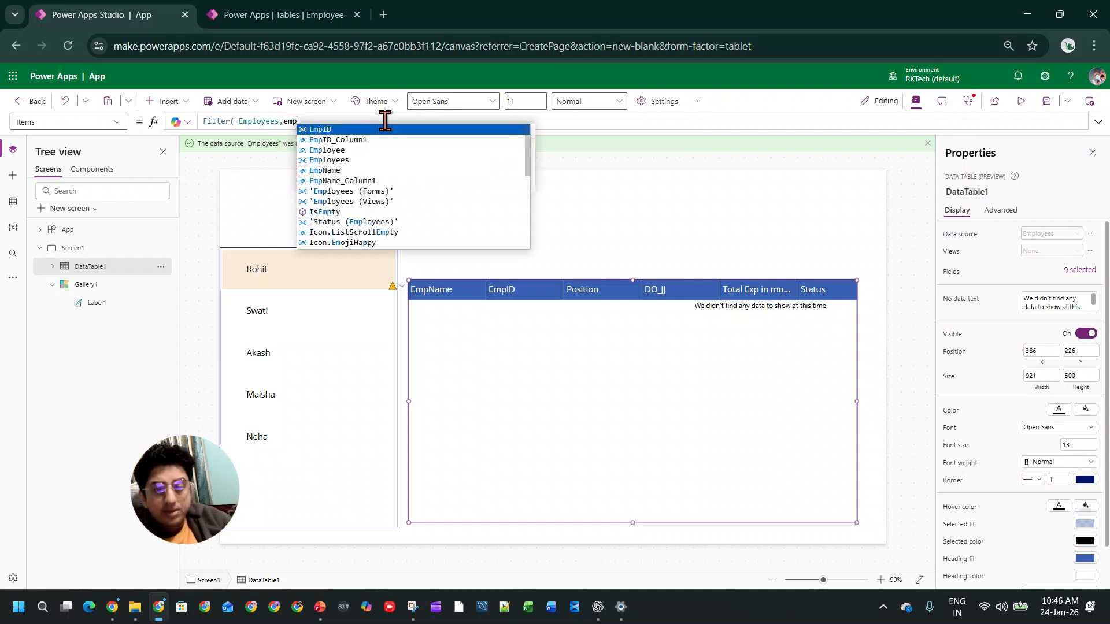
{"action": "key", "text": "Tab"}
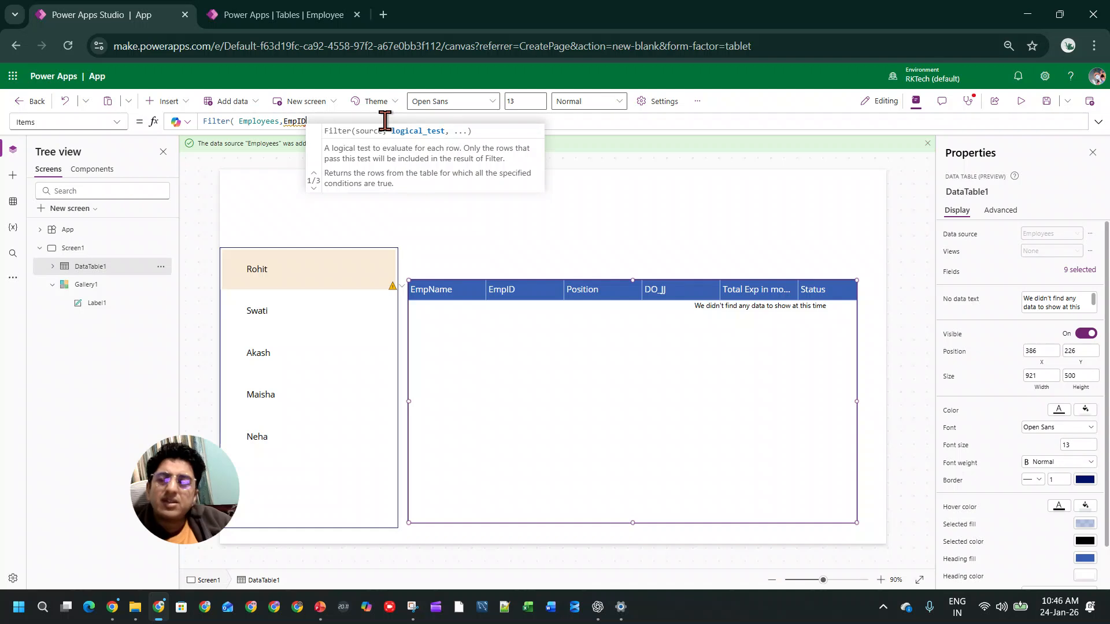
{"action": "type", "text": "= "}
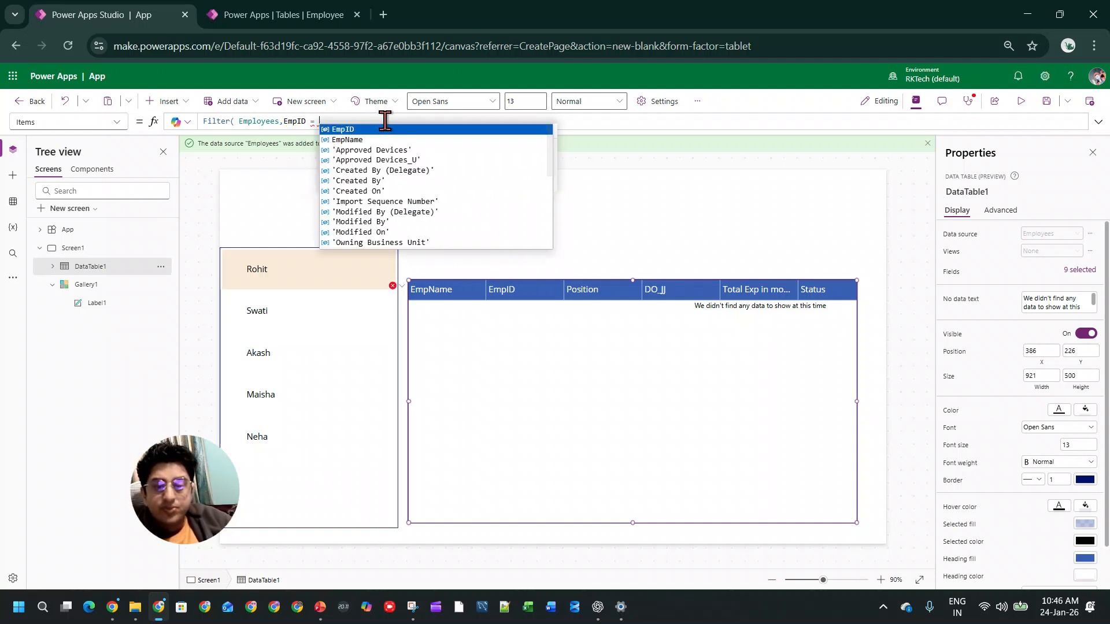
{"action": "type", "text": "Gallery1"}
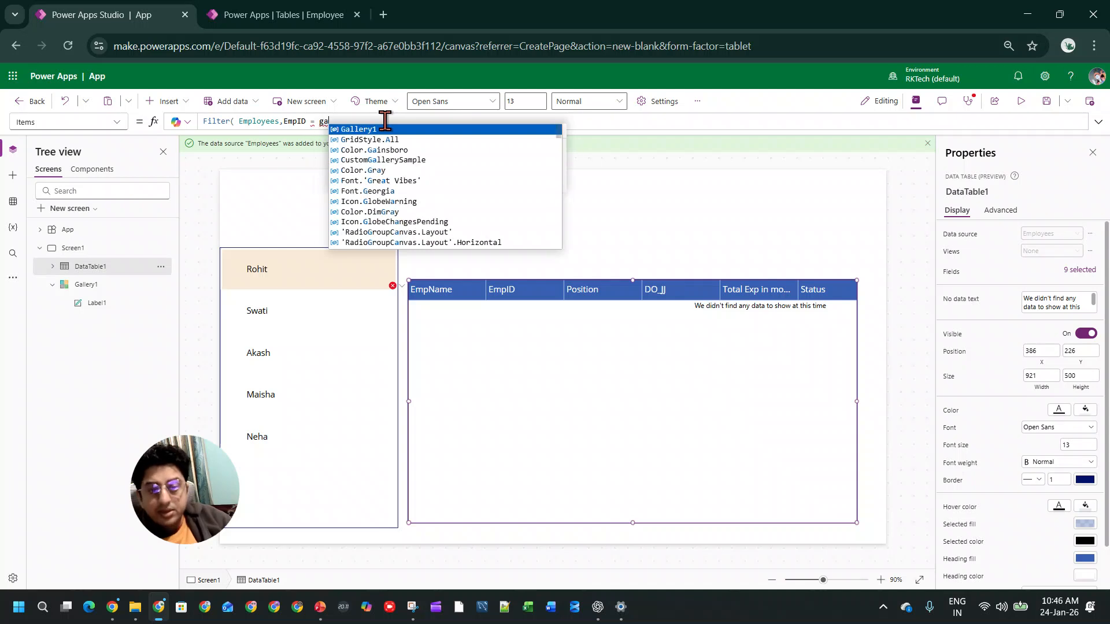
{"action": "type", "text": ".Selected"}
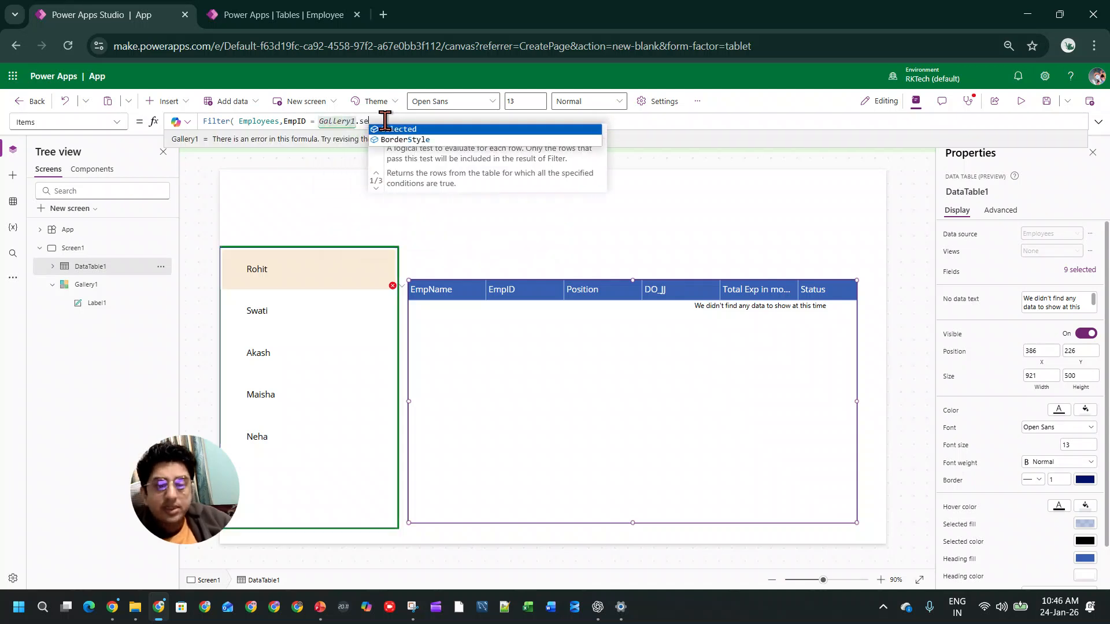
{"action": "type", "text": ".EmpID"}
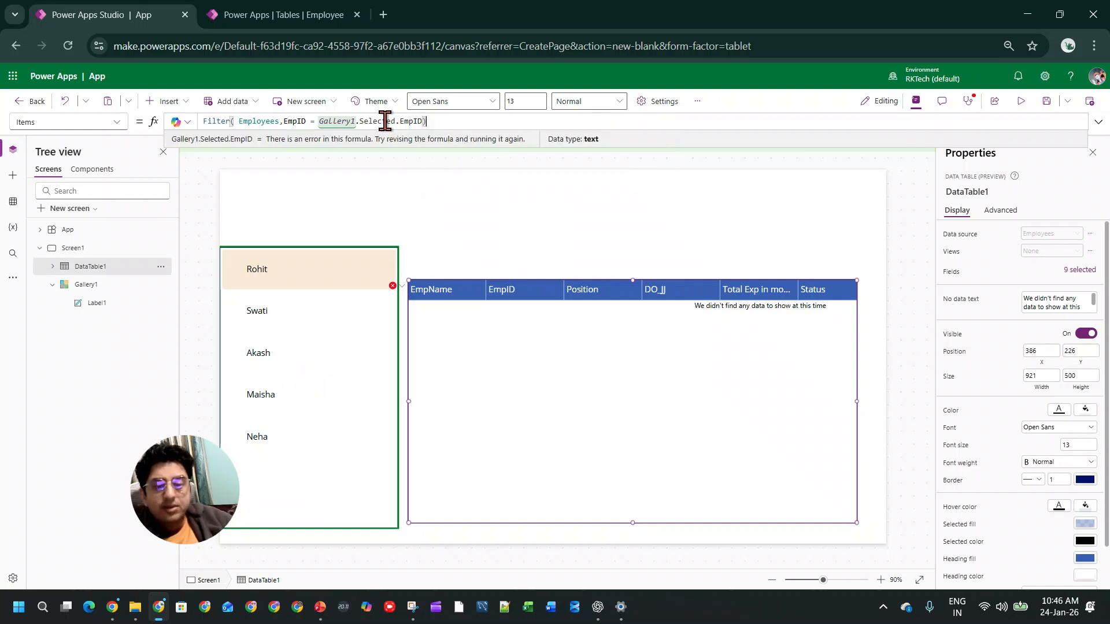
{"action": "left_click", "coordinate": [1048, 110]}
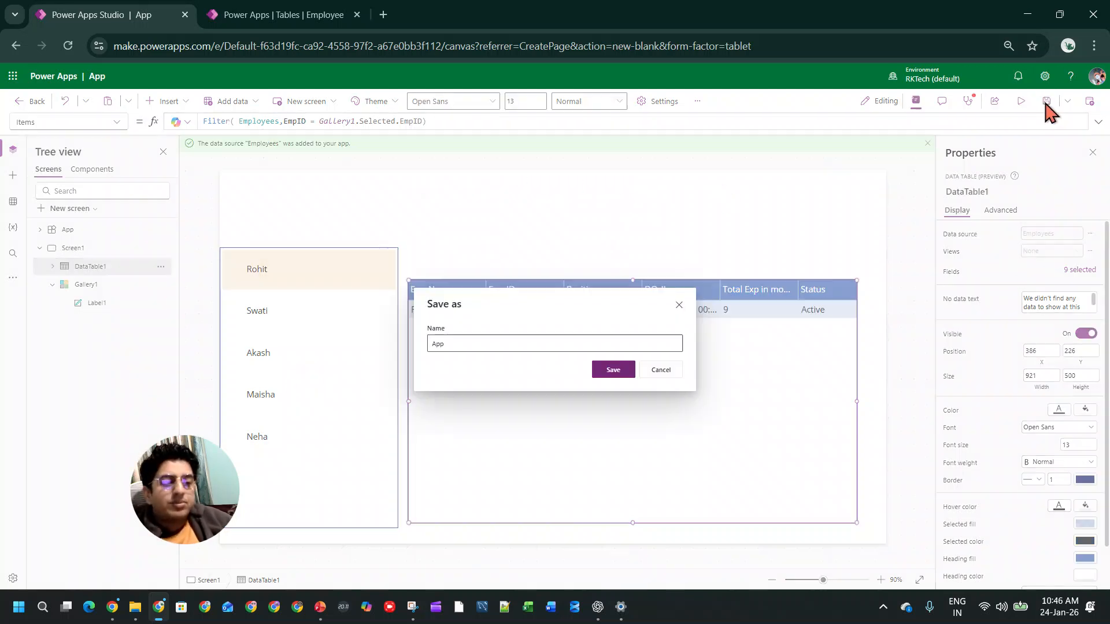
{"action": "left_click", "coordinate": [621, 382]}
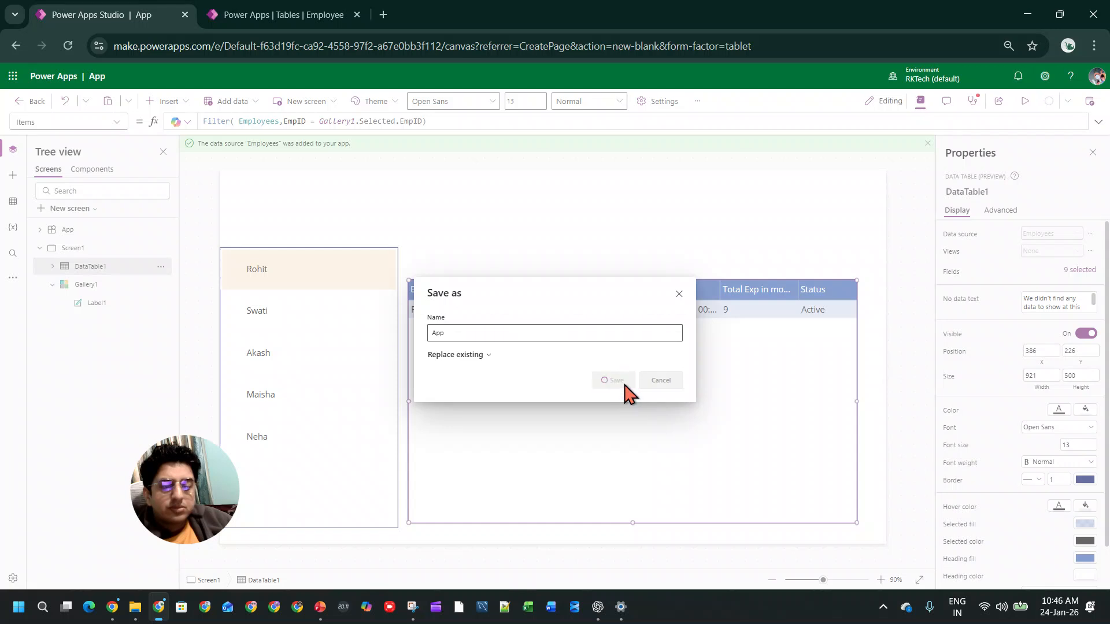
Step: Preview the app and select each employee in the gallery to test the data table's filtering, ending on the first employee
{"action": "left_click", "coordinate": [1022, 102]}
{"action": "left_click", "coordinate": [285, 309]}
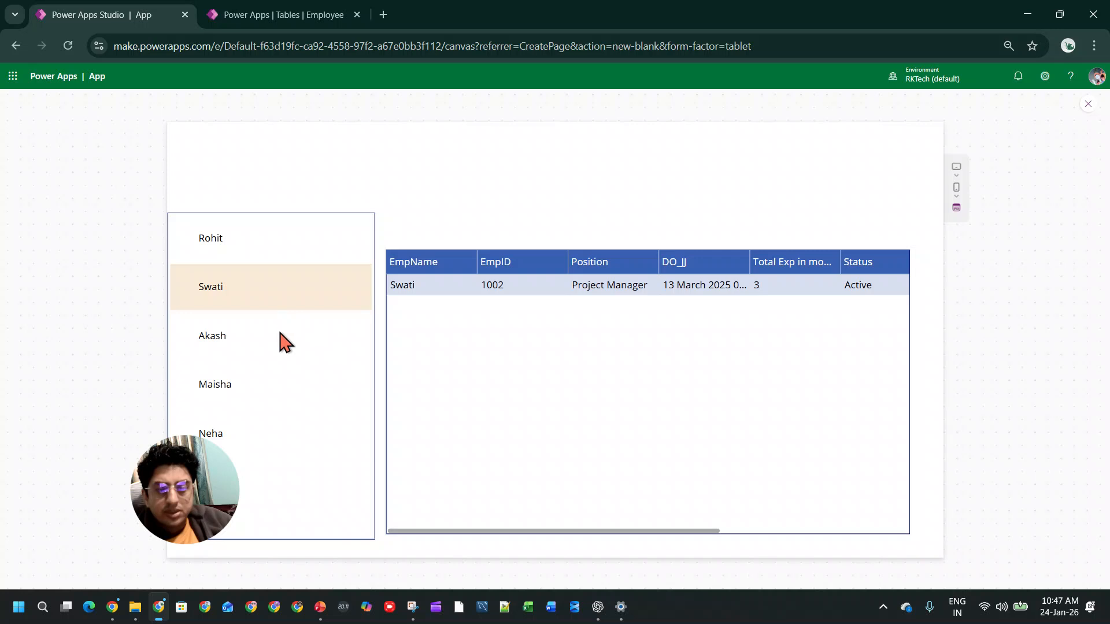
{"action": "left_click", "coordinate": [274, 338]}
{"action": "left_click", "coordinate": [275, 385]}
{"action": "left_click", "coordinate": [277, 437]}
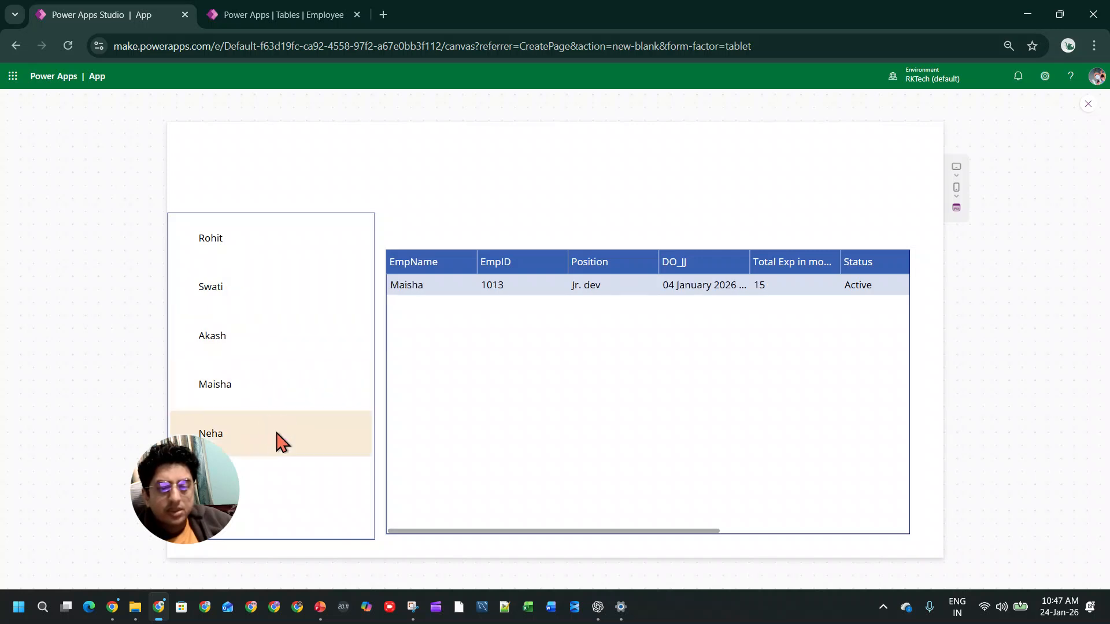
{"action": "left_click", "coordinate": [326, 244]}
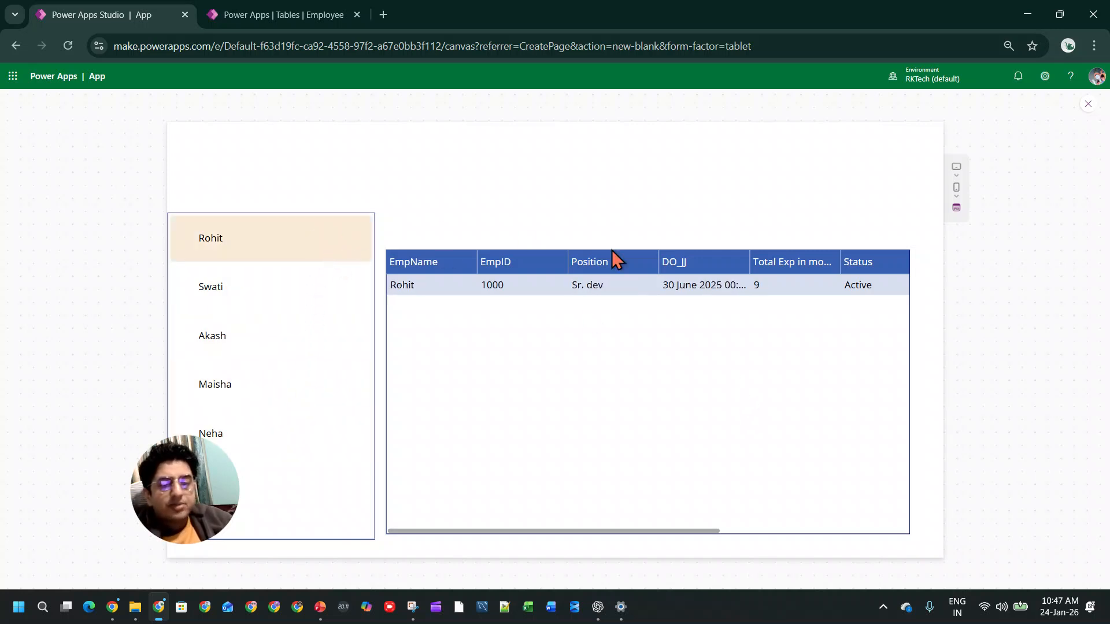
{"action": "left_click", "coordinate": [1088, 103]}
{"action": "left_click", "coordinate": [673, 374]}
Step: Review the data table's Items formula, including its Employees source
{"action": "left_click", "coordinate": [513, 363]}
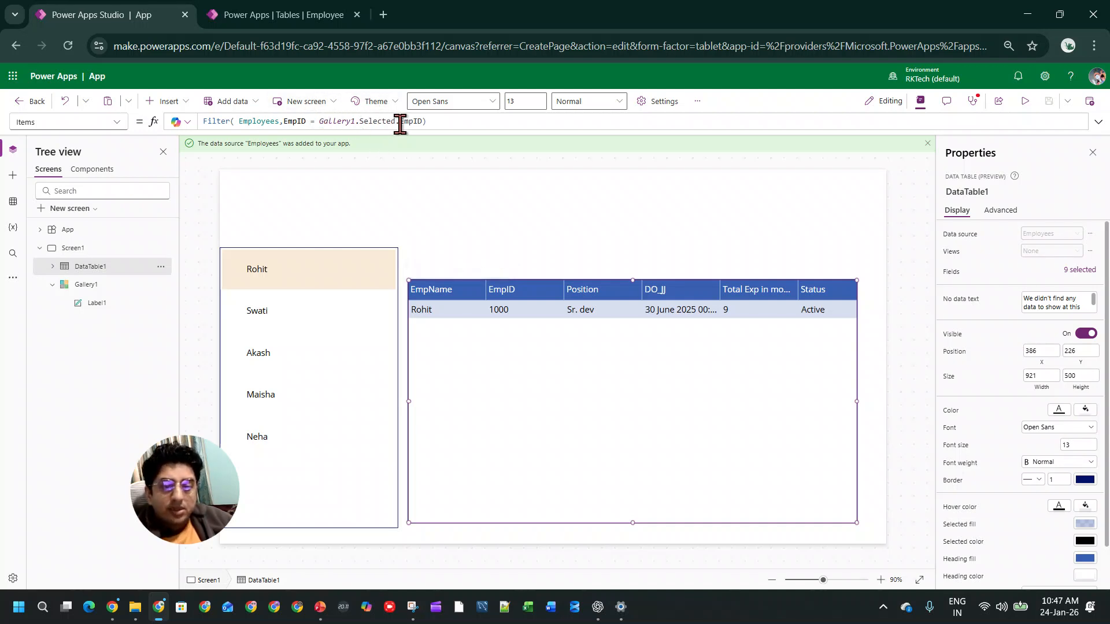
{"action": "left_click", "coordinate": [239, 121]}
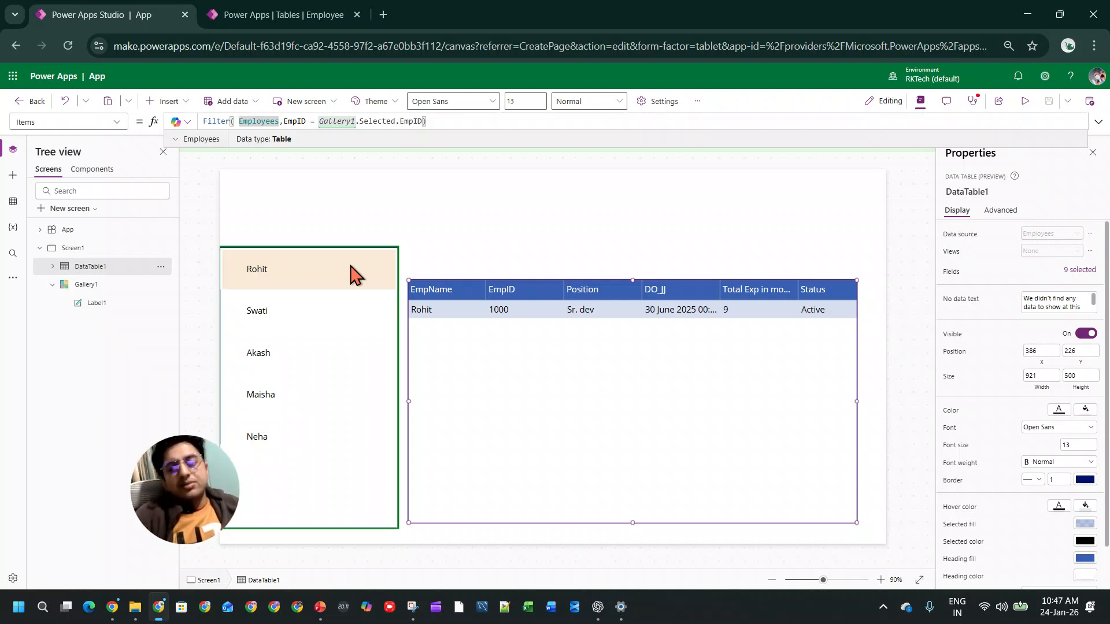
{"action": "left_click", "coordinate": [593, 319]}
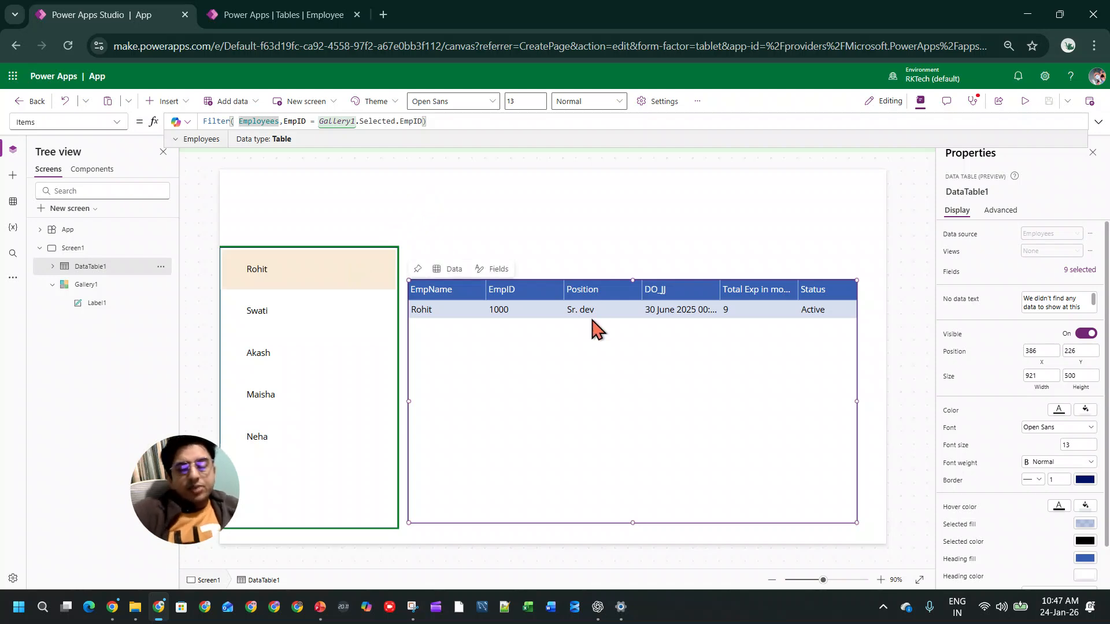
Step: Add a row to the Dataverse Employee table with the same EmpName as the first employee, and leave the table editor
{"action": "left_click", "coordinate": [303, 15]}
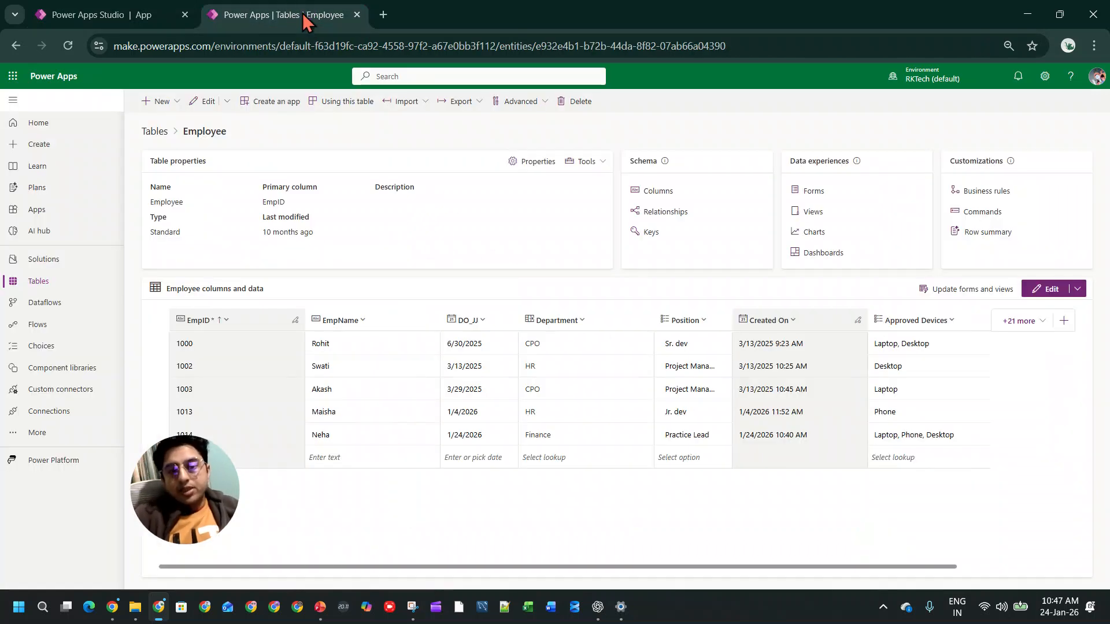
{"action": "left_click", "coordinate": [1046, 289]}
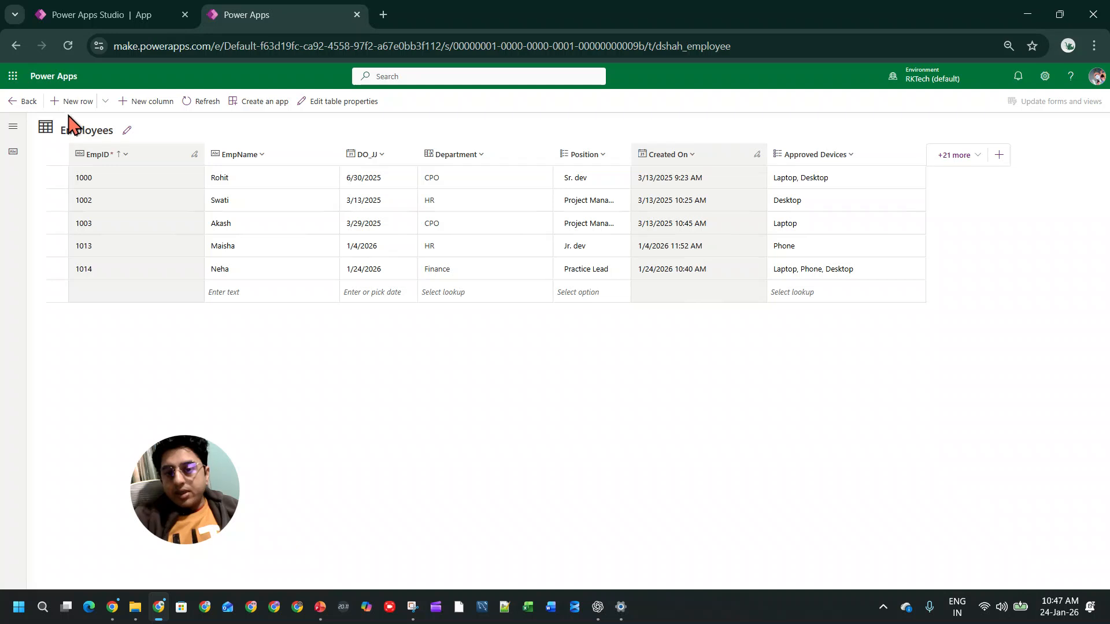
{"action": "left_click", "coordinate": [72, 101]}
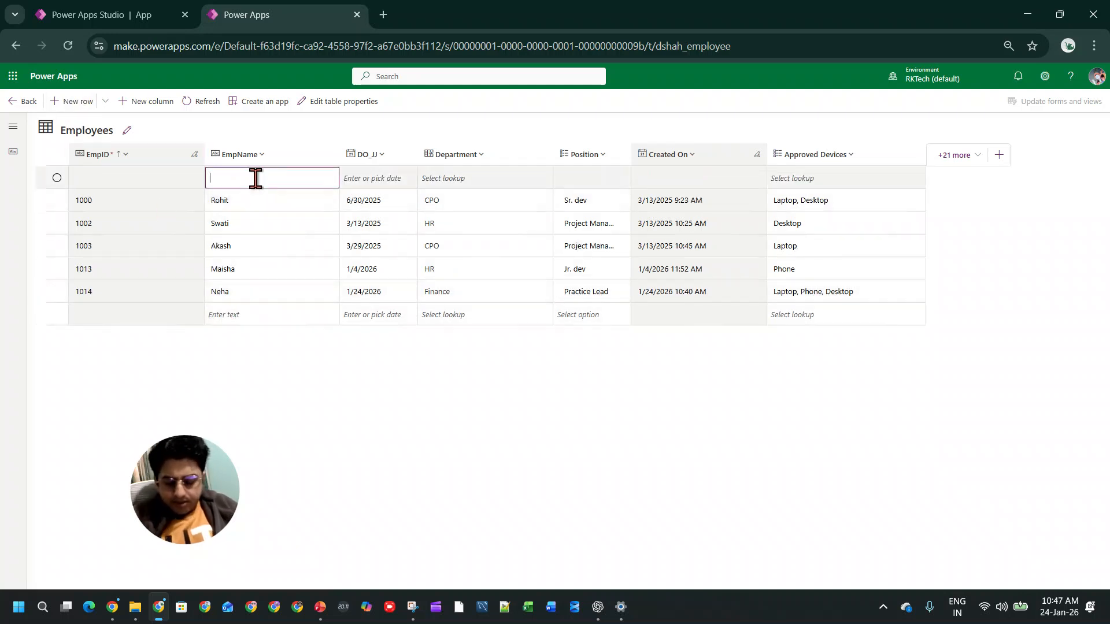
{"action": "left_click", "coordinate": [384, 184]}
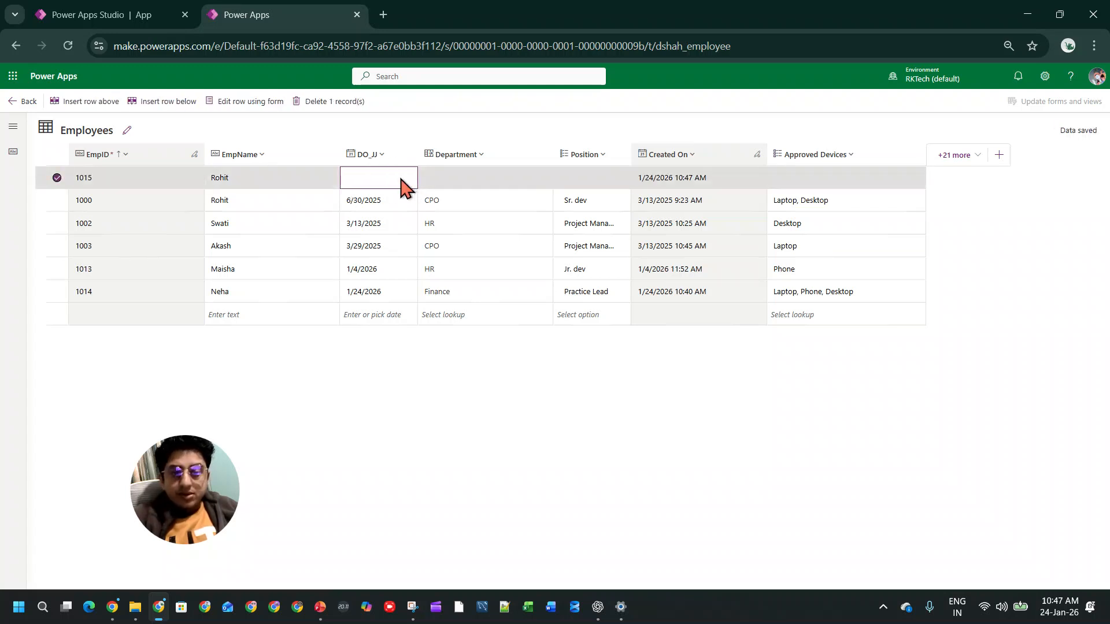
{"action": "left_click", "coordinate": [467, 354]}
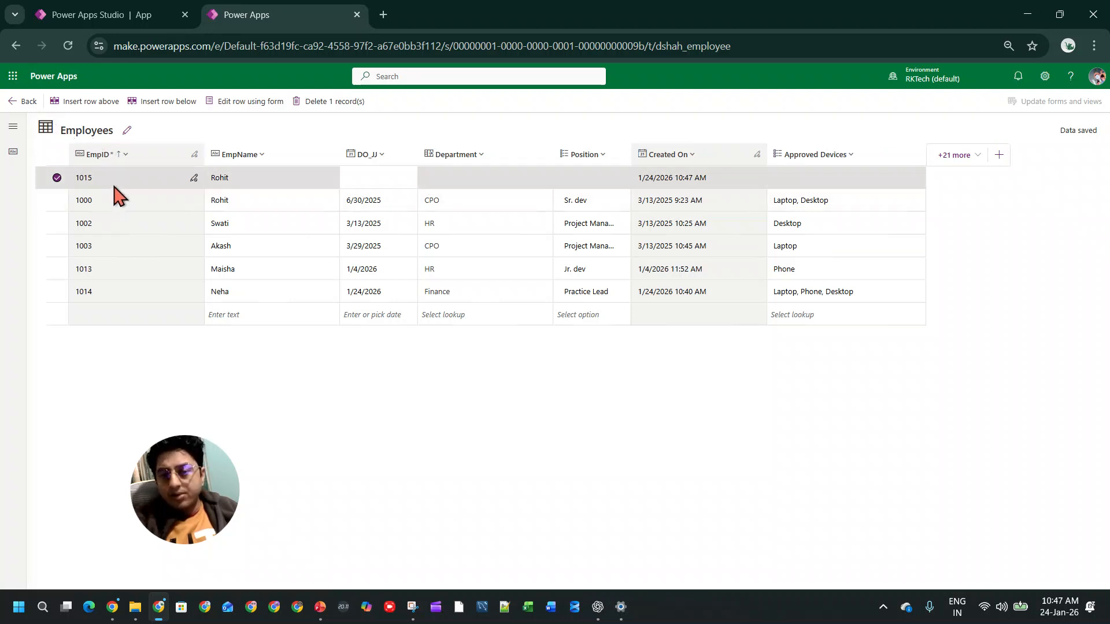
{"action": "left_click", "coordinate": [26, 102]}
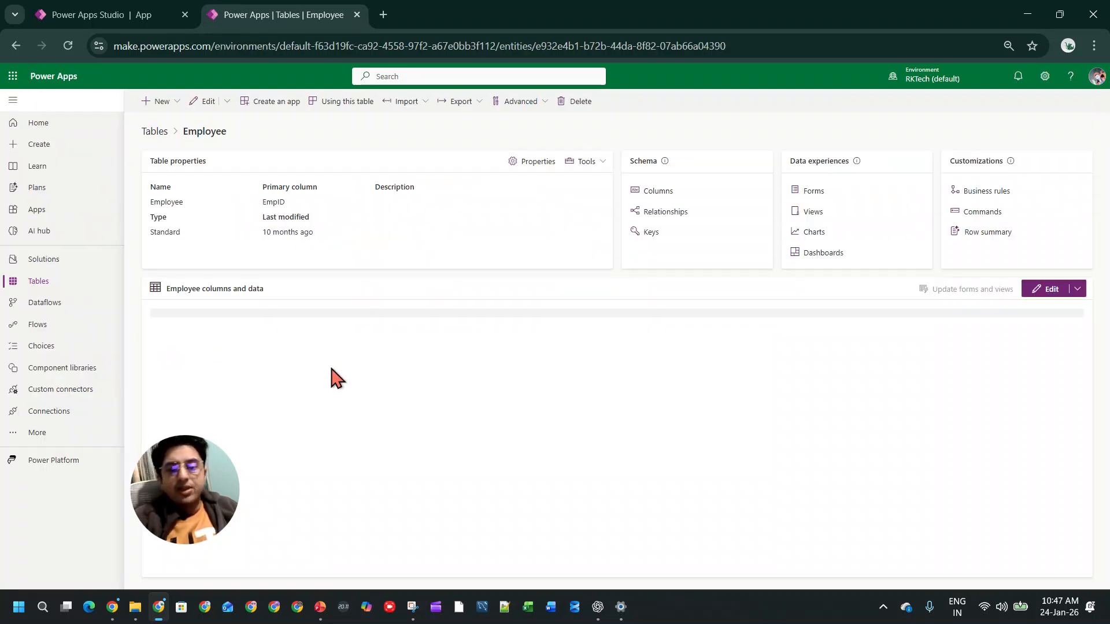
Step: Return to the app in Power Apps Studio and refresh the Employees data source
{"action": "left_click", "coordinate": [75, 15]}
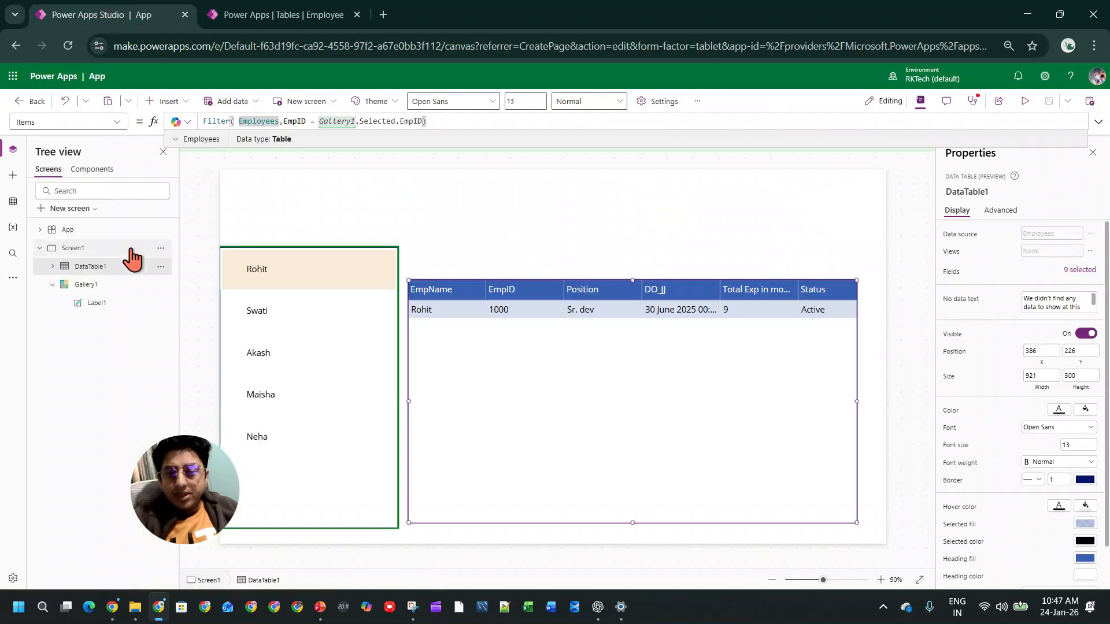
{"action": "left_click", "coordinate": [12, 201]}
{"action": "left_click", "coordinate": [167, 218]}
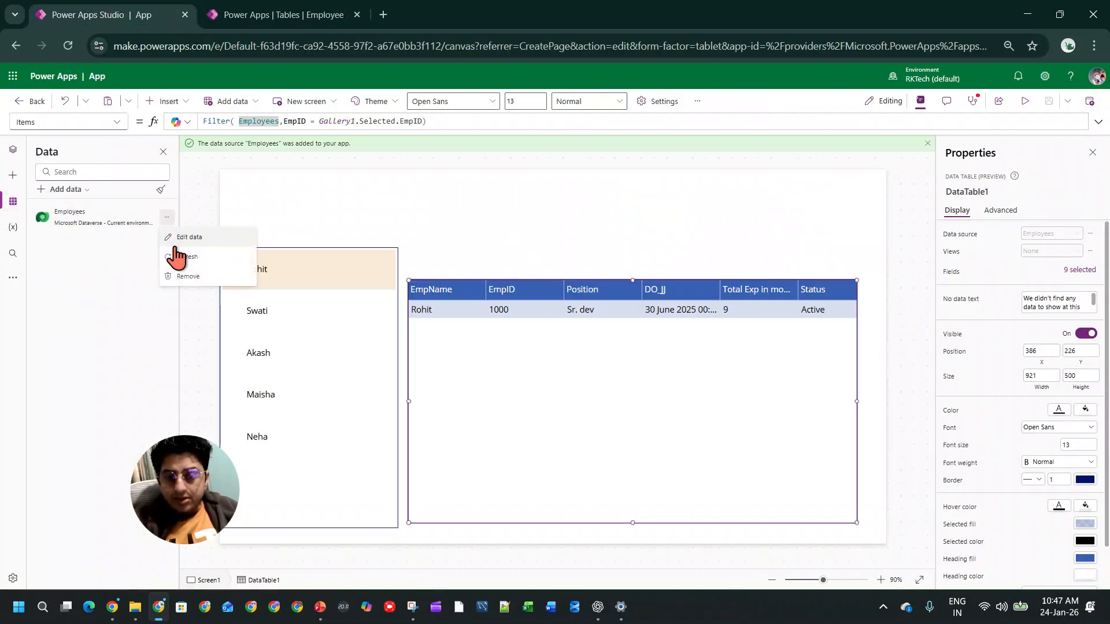
{"action": "left_click", "coordinate": [176, 256]}
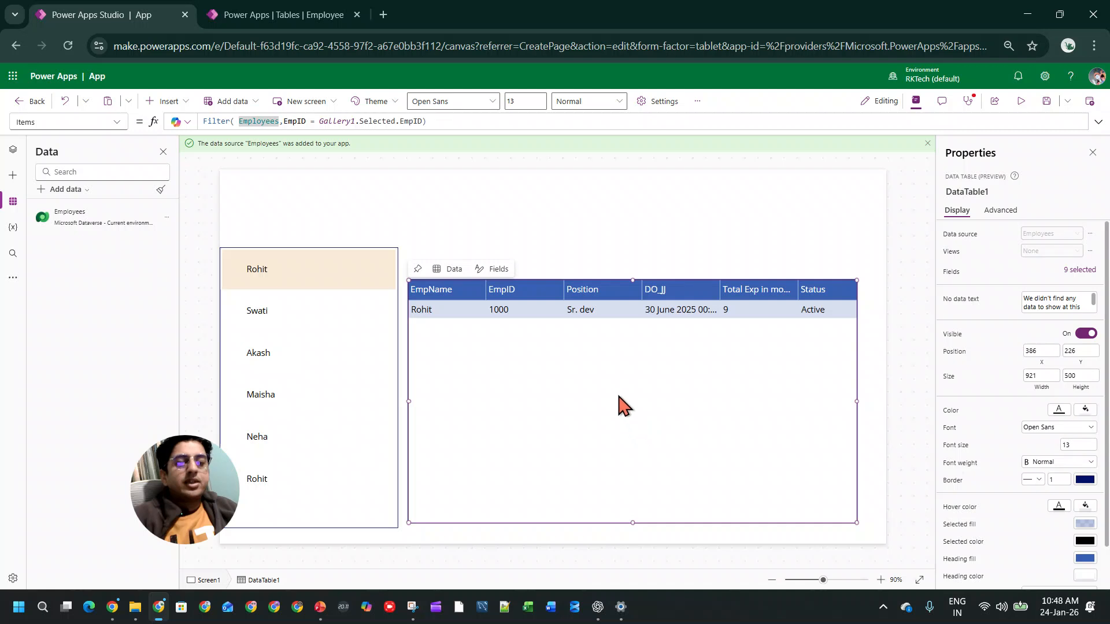
Step: Change the data table's filter condition to EmpName = Gallery1.Selected.EmpName
{"action": "left_click", "coordinate": [300, 123]}
{"action": "double_click", "coordinate": [300, 123]}
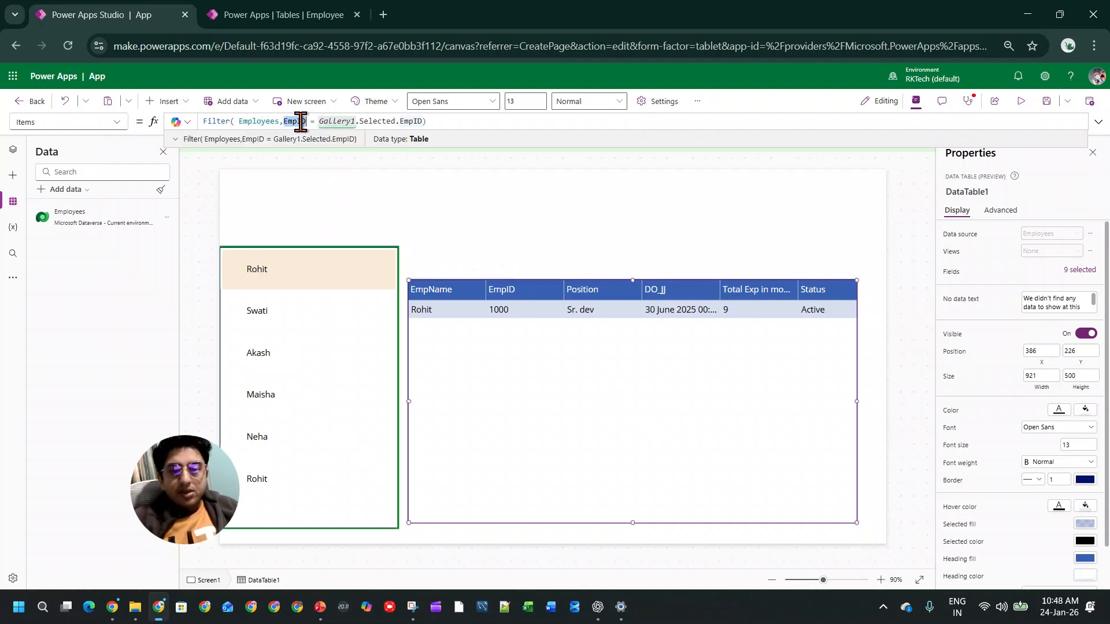
{"action": "type", "text": "e"}
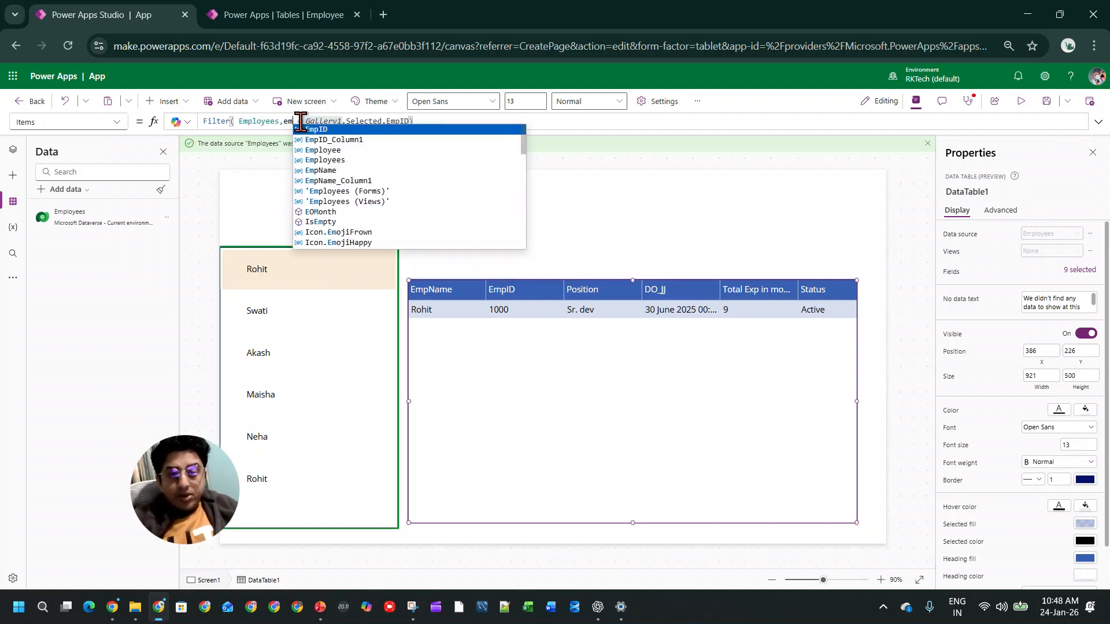
{"action": "type", "text": "m"}
{"action": "left_click", "coordinate": [359, 180]}
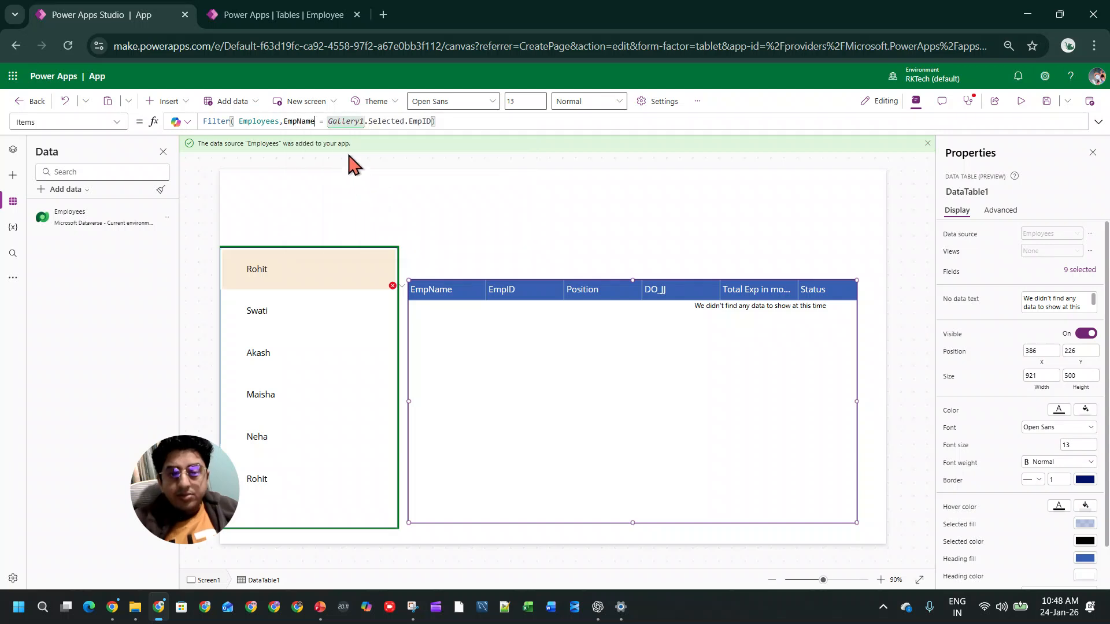
{"action": "triple_click", "coordinate": [412, 121]}
{"action": "double_click", "coordinate": [411, 121]}
{"action": "type", "text": "emp"}
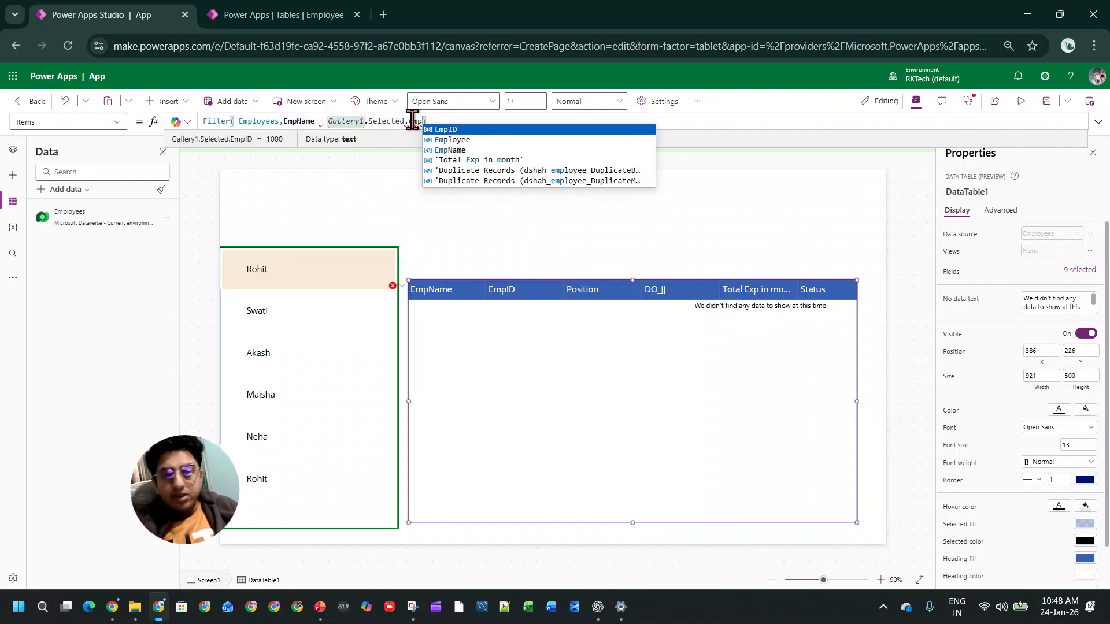
{"action": "left_click", "coordinate": [460, 151]}
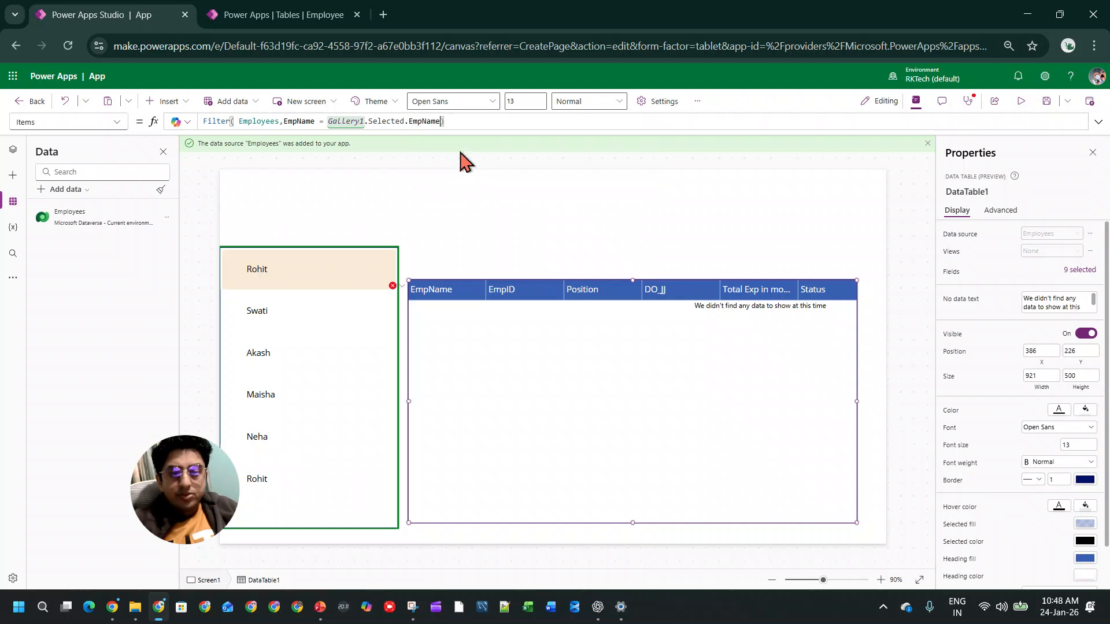
{"action": "left_click", "coordinate": [537, 224]}
Step: Preview the app, alternate between the first two employees to test filtering by EmpName, and reselect the data table in the editor
{"action": "left_click", "coordinate": [1020, 101]}
{"action": "left_click", "coordinate": [297, 289]}
{"action": "left_click", "coordinate": [292, 258]}
{"action": "left_click", "coordinate": [292, 306]}
{"action": "left_click", "coordinate": [289, 251]}
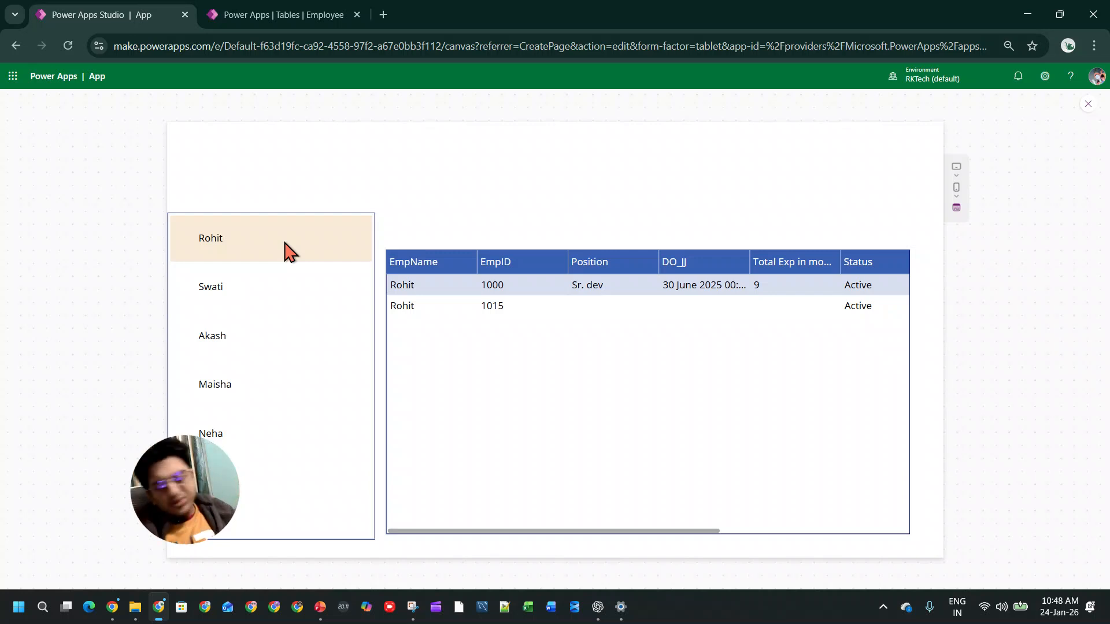
{"action": "left_click", "coordinate": [1086, 105]}
{"action": "left_click", "coordinate": [654, 370]}
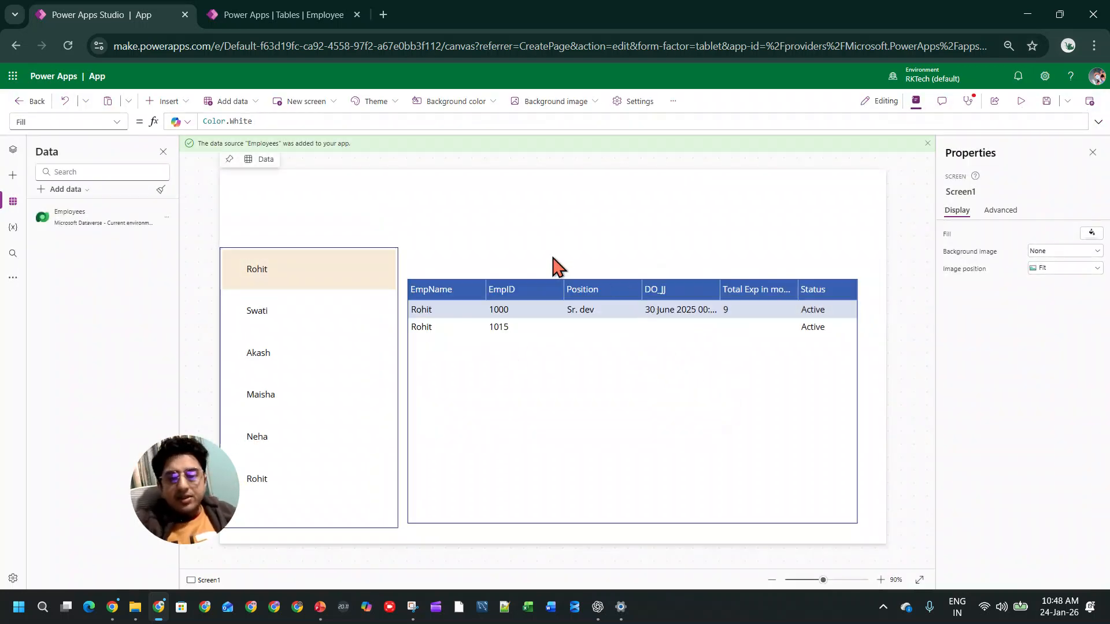
{"action": "left_click", "coordinate": [556, 367]}
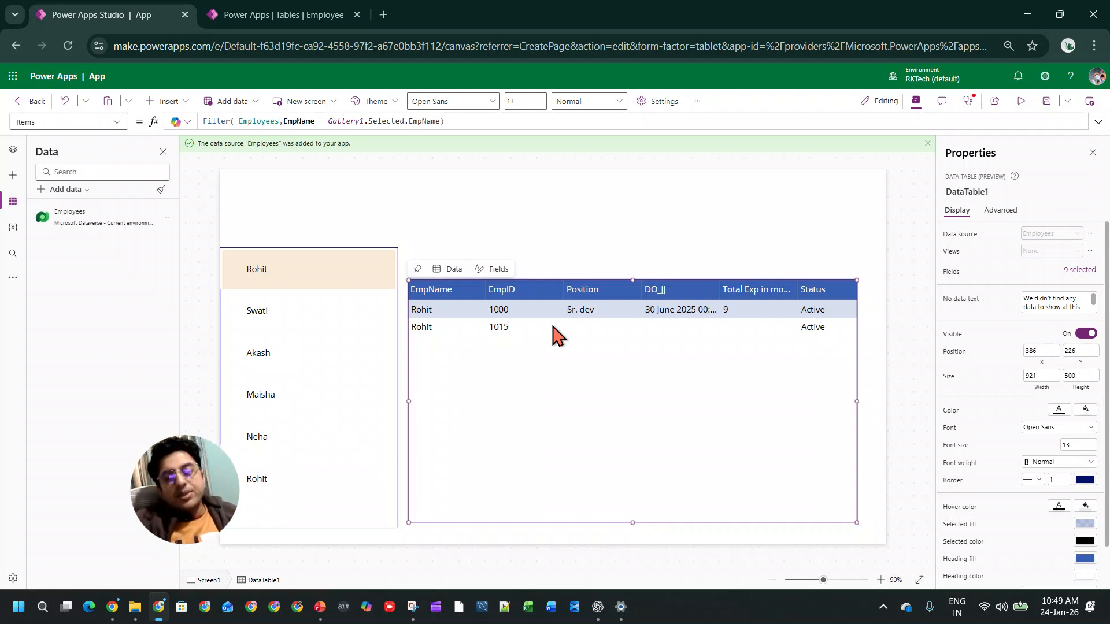
Step: Duplicate Screen1 and rename the copy as lookpu
{"action": "left_click", "coordinate": [13, 149]}
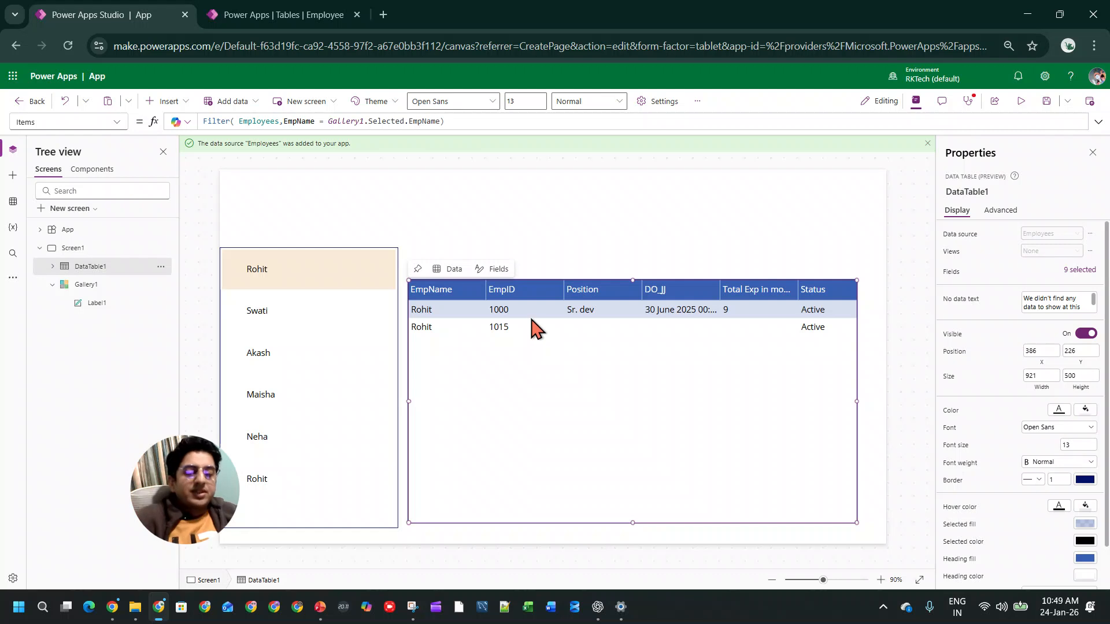
{"action": "left_click", "coordinate": [76, 250]}
{"action": "right_click", "coordinate": [76, 249]}
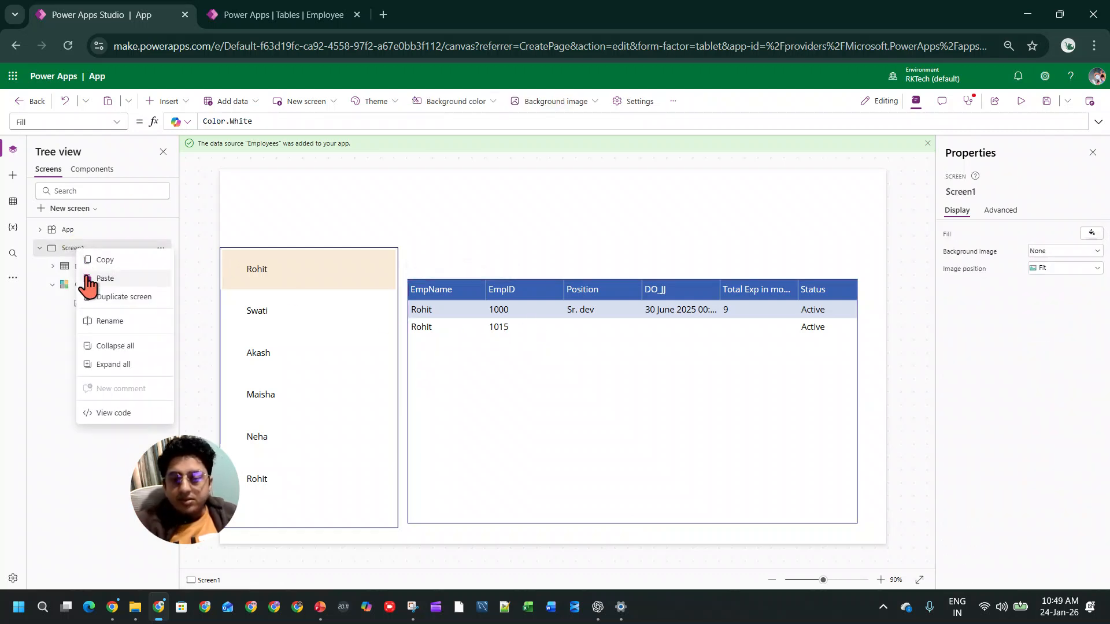
{"action": "left_click", "coordinate": [99, 297]}
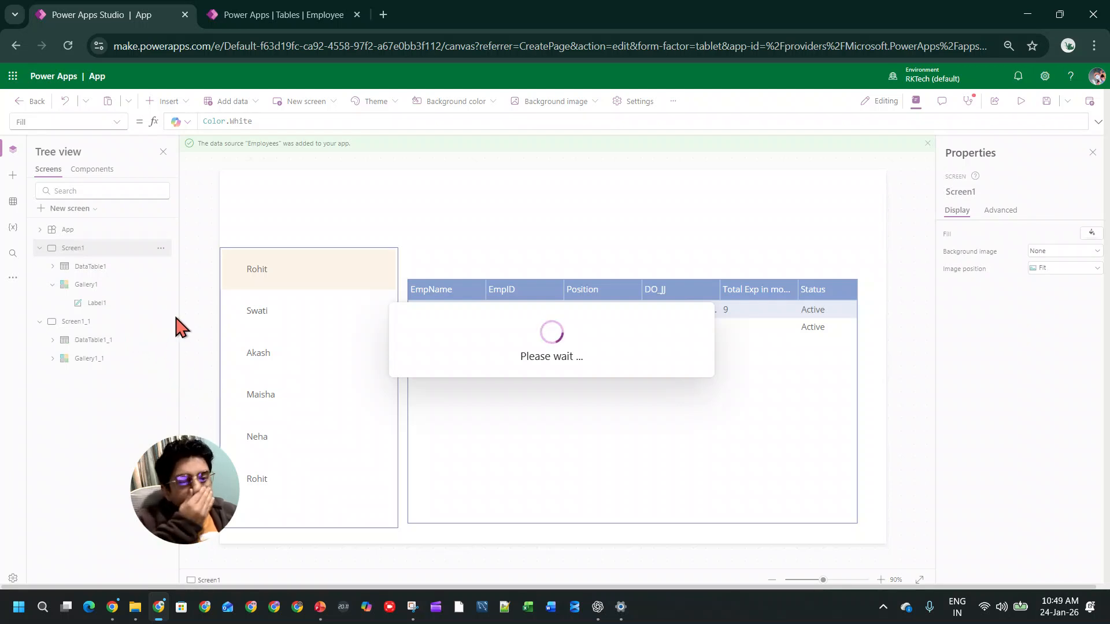
{"action": "left_click", "coordinate": [112, 322]}
{"action": "double_click", "coordinate": [113, 321]}
{"action": "type", "text": "lookpu"}
{"action": "key", "text": "Return"}
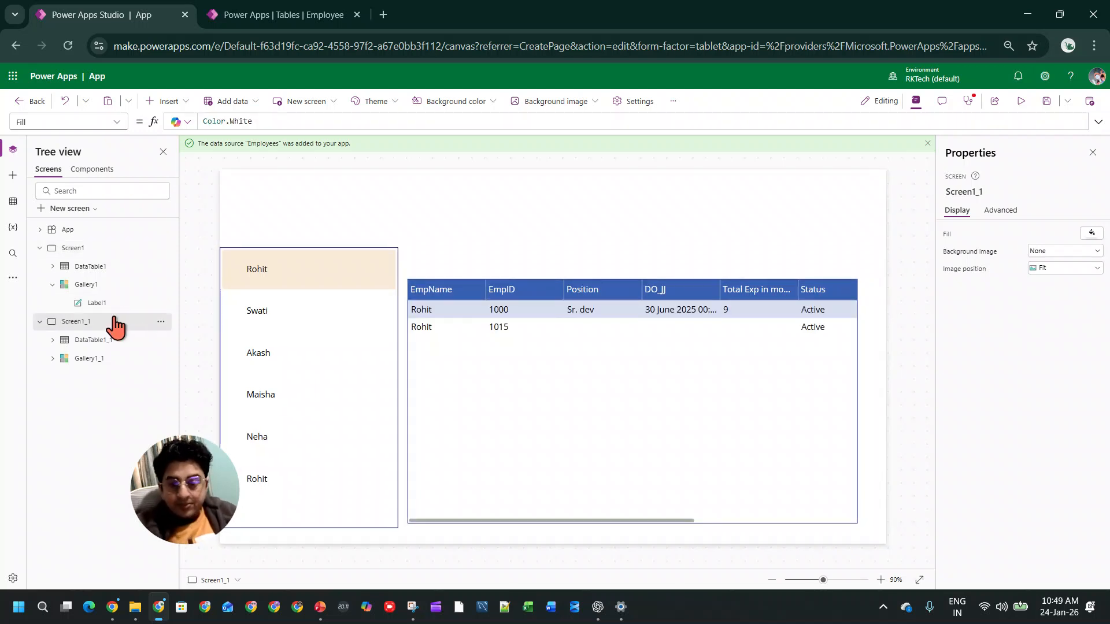
Step: Replace Filter with LookUp in the lookpu screen's data table formula, keeping Employees and EmpName = Gallery1_1.Selected.EmpName as its arguments
{"action": "left_click", "coordinate": [509, 397]}
{"action": "left_click", "coordinate": [428, 412]}
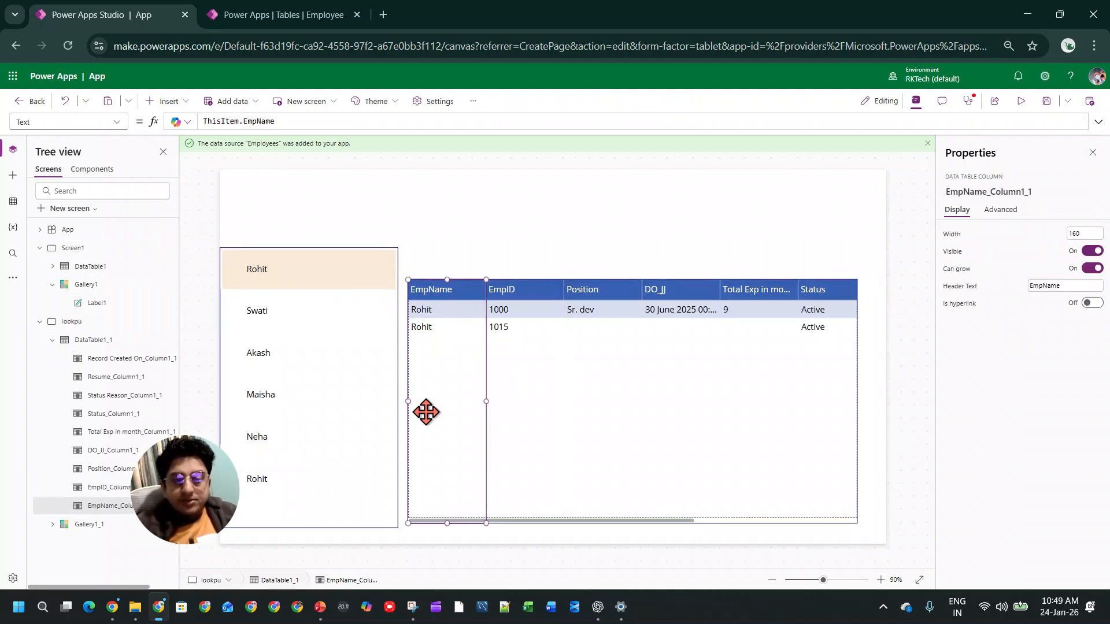
{"action": "left_click", "coordinate": [578, 500]}
{"action": "left_click", "coordinate": [682, 527]}
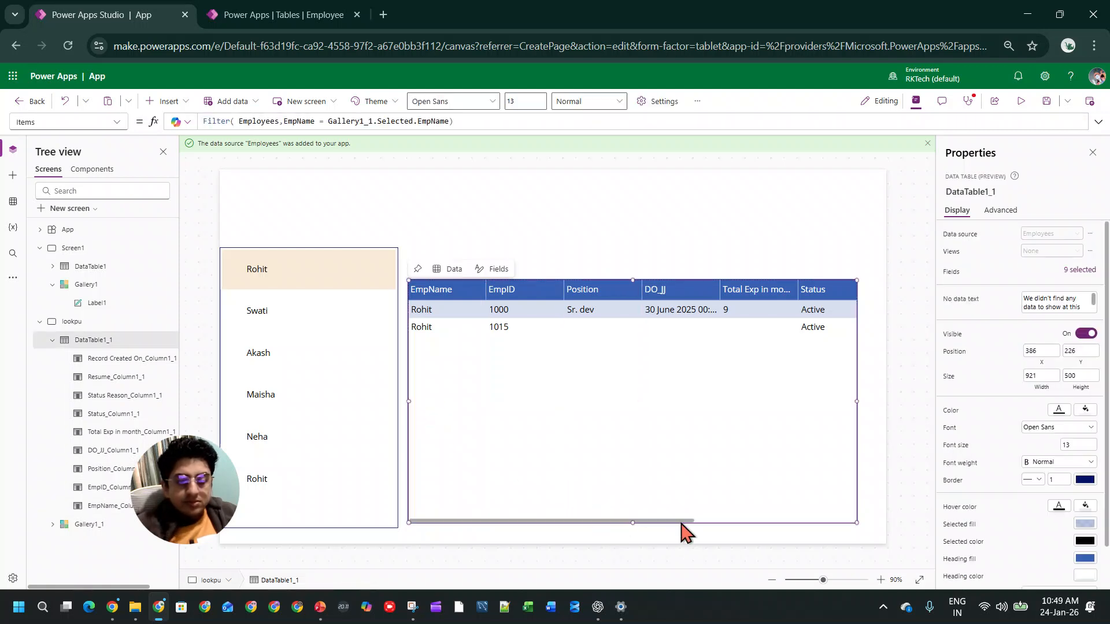
{"action": "left_click", "coordinate": [474, 121]}
{"action": "left_click_drag", "start_coordinate": [199, 122], "coordinate": [200, 124]}
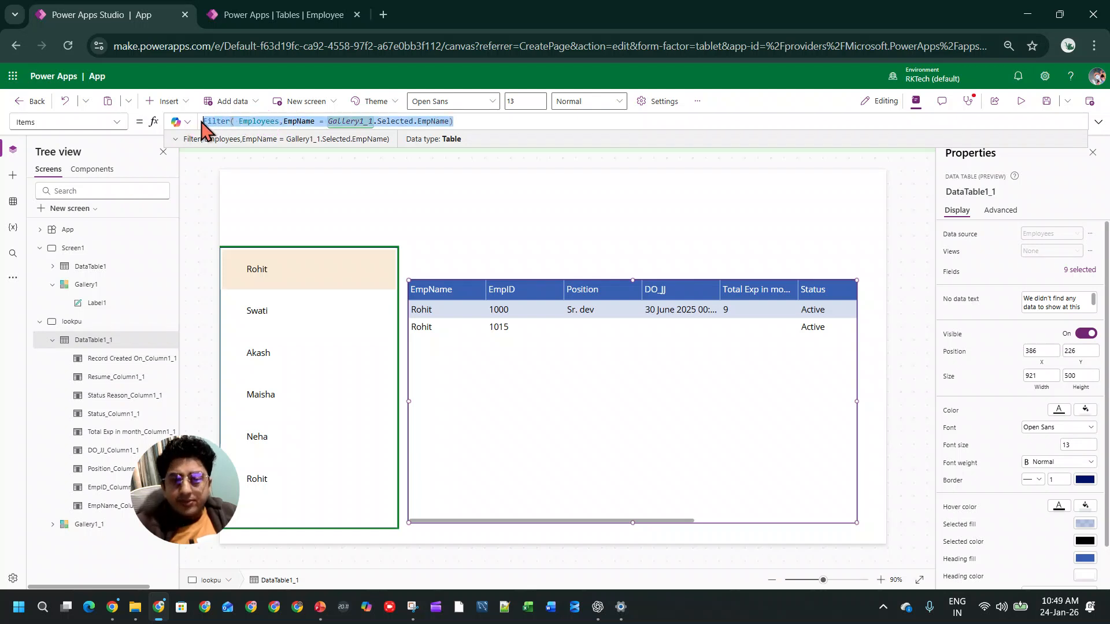
{"action": "double_click", "coordinate": [206, 120]}
{"action": "type", "text": "lookUp("}
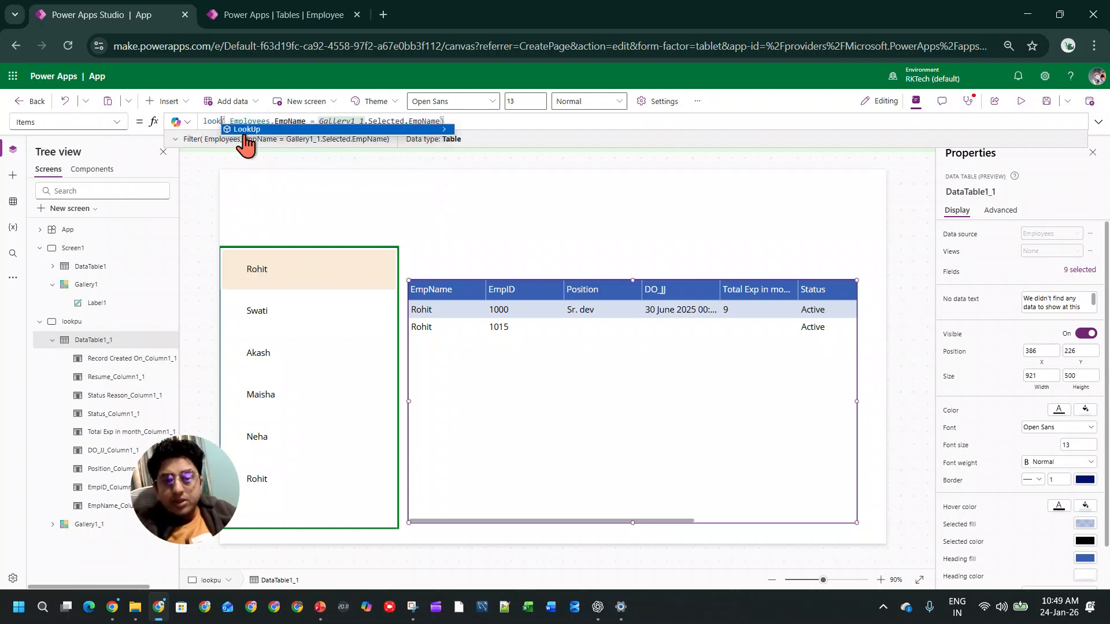
{"action": "key", "text": "Tab"}
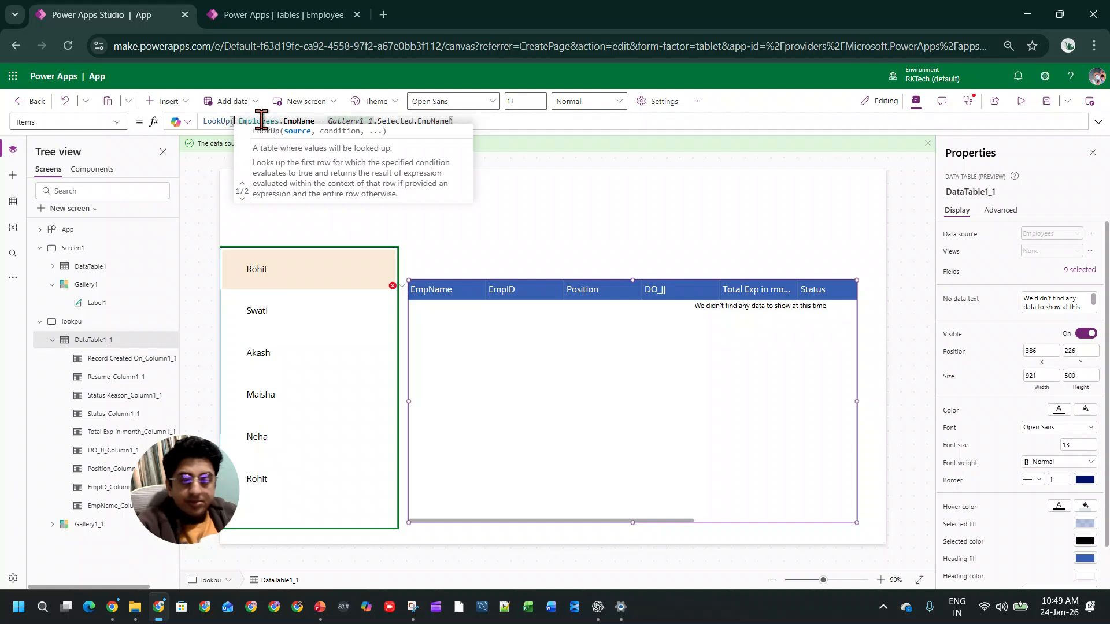
{"action": "left_click", "coordinate": [283, 121]}
{"action": "key", "text": "BackSpace"}
{"action": "type", "text": ","}
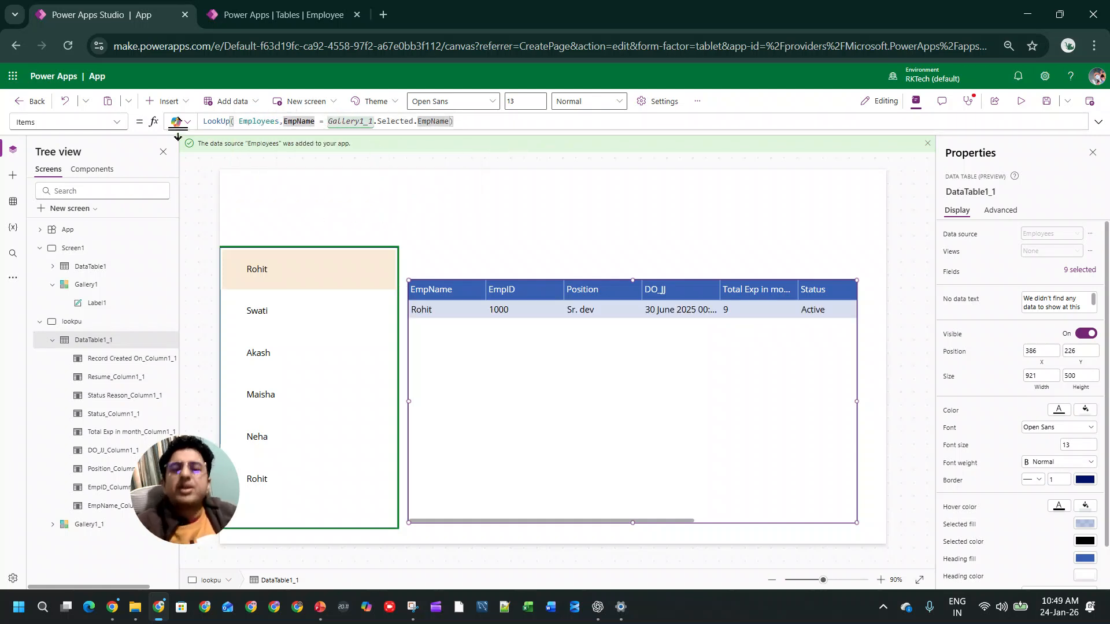
{"action": "left_click", "coordinate": [308, 209]}
{"action": "left_click", "coordinate": [553, 344]}
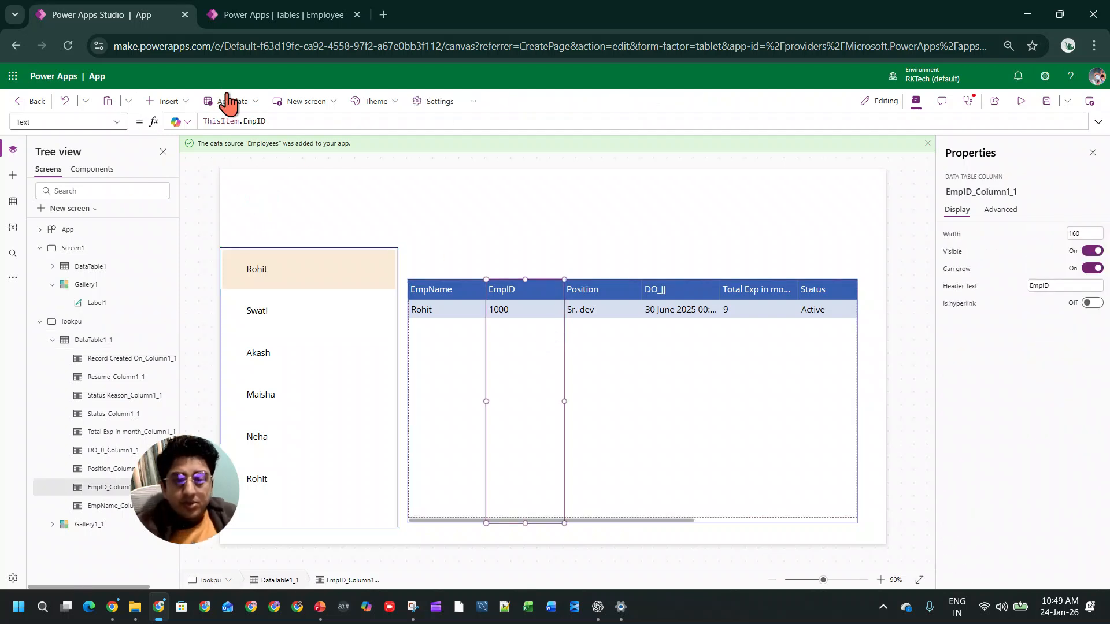
{"action": "left_click", "coordinate": [595, 341]}
{"action": "left_click", "coordinate": [810, 391]}
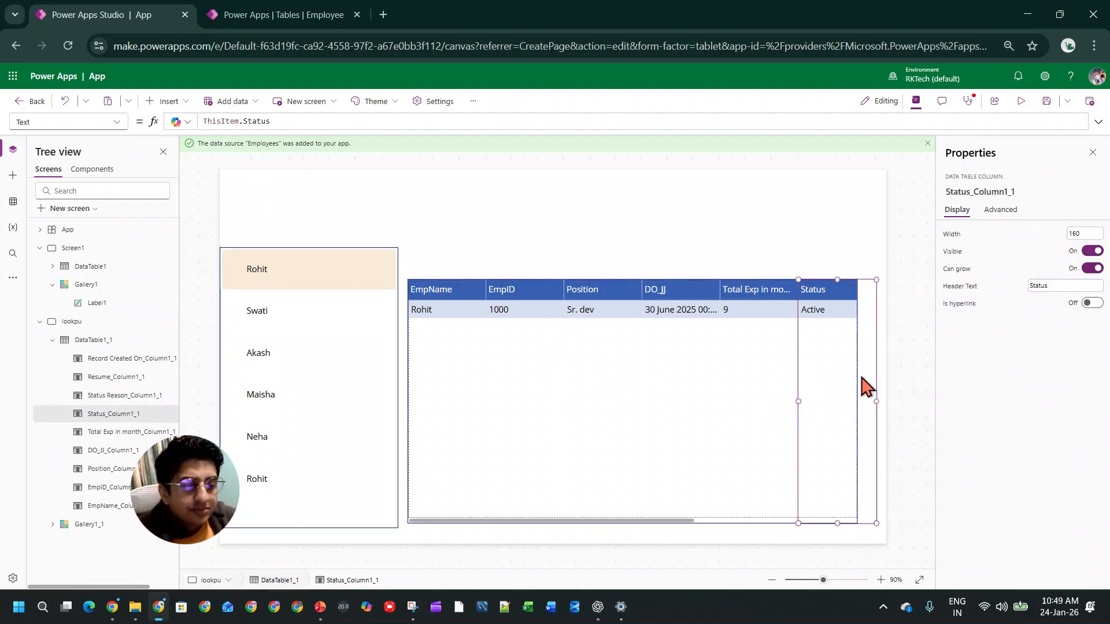
{"action": "left_click", "coordinate": [865, 385]}
{"action": "left_click", "coordinate": [857, 376]}
{"action": "left_click", "coordinate": [374, 280]}
{"action": "left_click", "coordinate": [423, 316]}
{"action": "left_click", "coordinate": [240, 17]}
{"action": "left_click", "coordinate": [167, 14]}
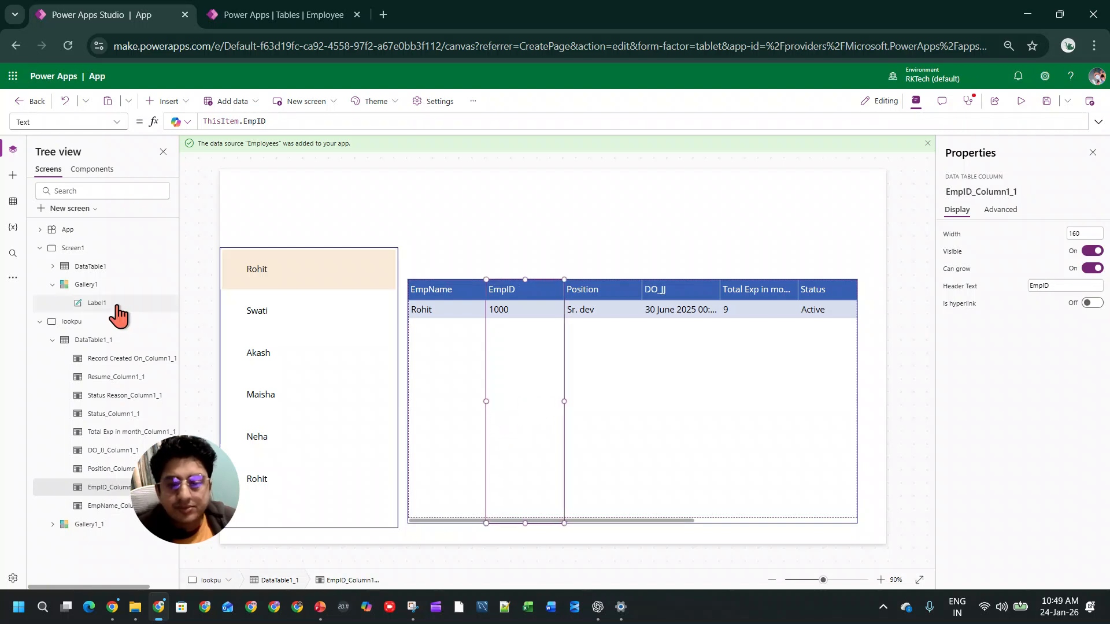
Step: Compare Screen1 with the lookpu screen and review the LookUp formula of the duplicated data table
{"action": "left_click", "coordinate": [107, 250]}
{"action": "left_click", "coordinate": [104, 321]}
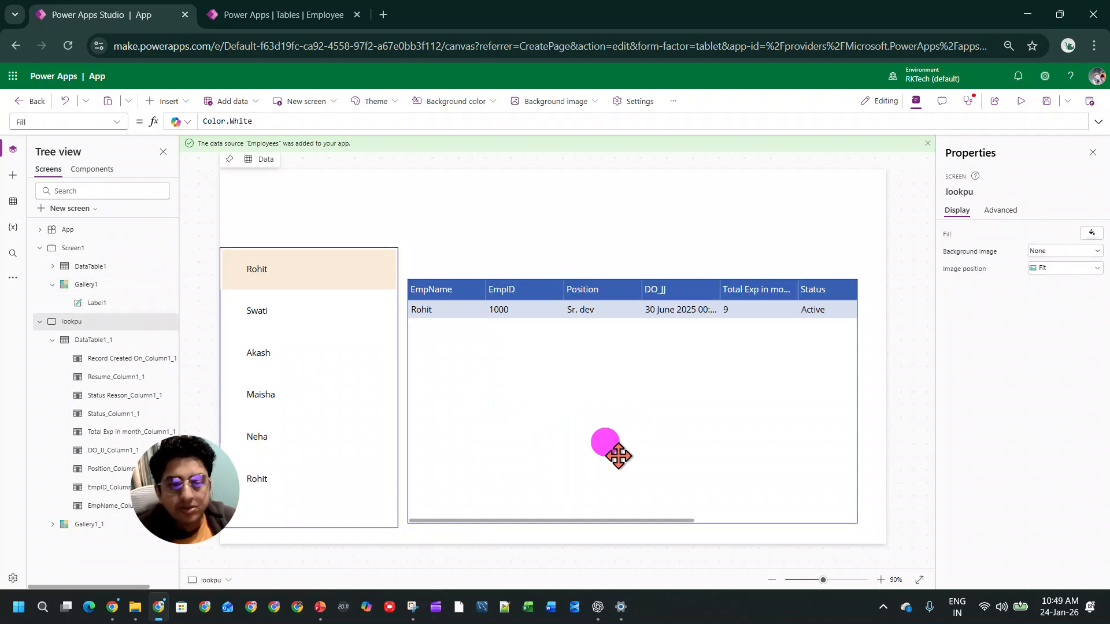
{"action": "left_click", "coordinate": [606, 448]}
{"action": "left_click", "coordinate": [532, 468]}
{"action": "left_click", "coordinate": [450, 517]}
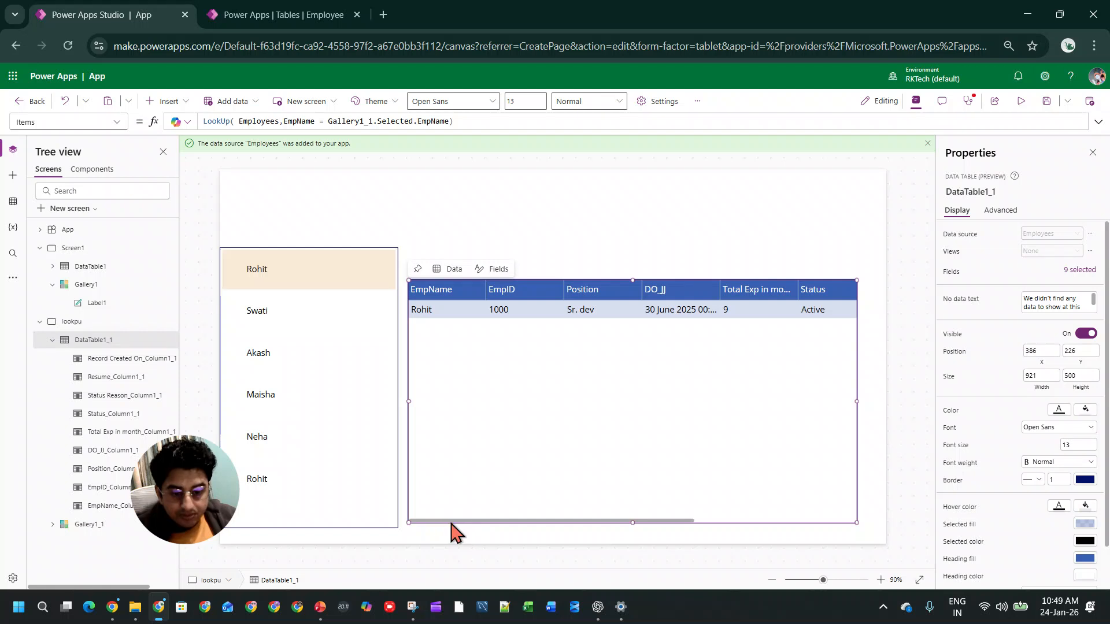
{"action": "left_click", "coordinate": [299, 120]}
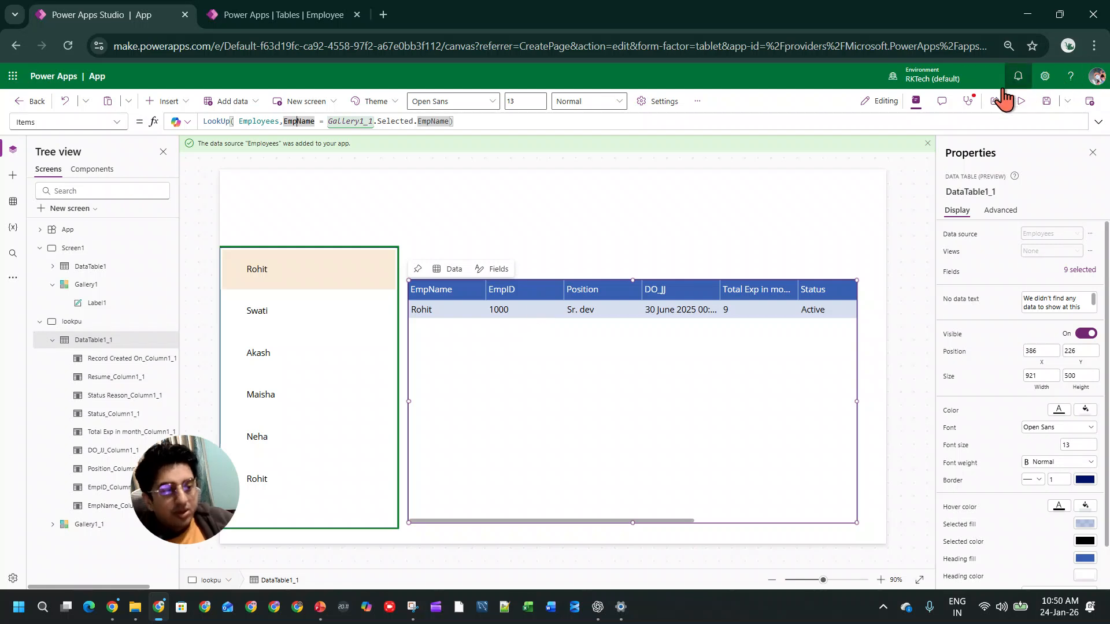
Step: Preview the lookpu screen and select the second, third and first employees to test the LookUp formula
{"action": "left_click", "coordinate": [1021, 102]}
{"action": "left_click", "coordinate": [243, 308]}
{"action": "left_click", "coordinate": [245, 332]}
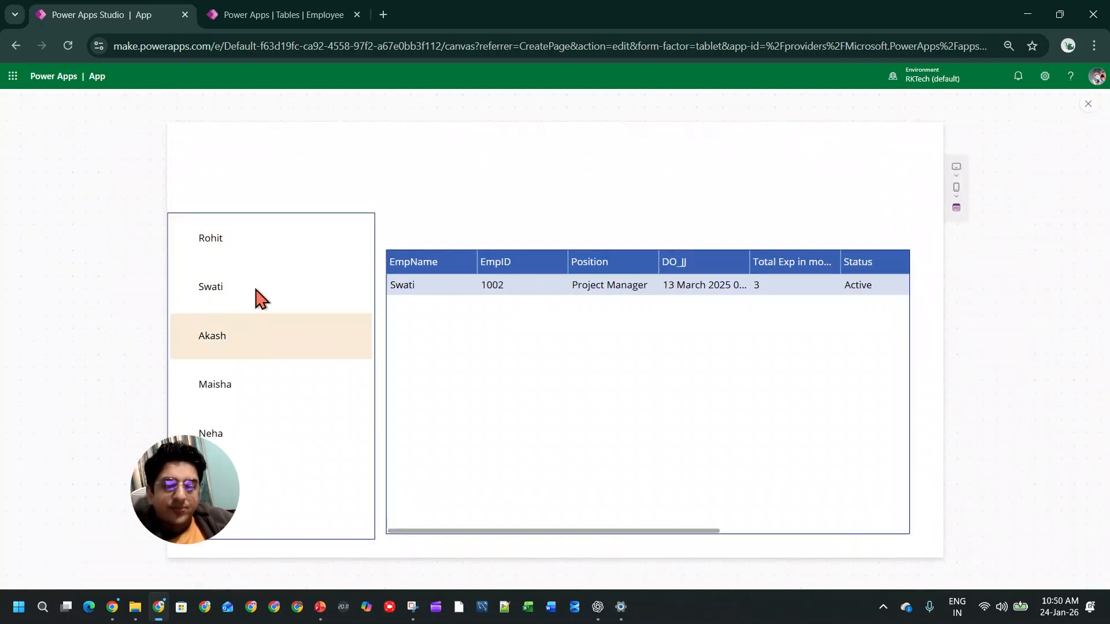
{"action": "left_click", "coordinate": [267, 248]}
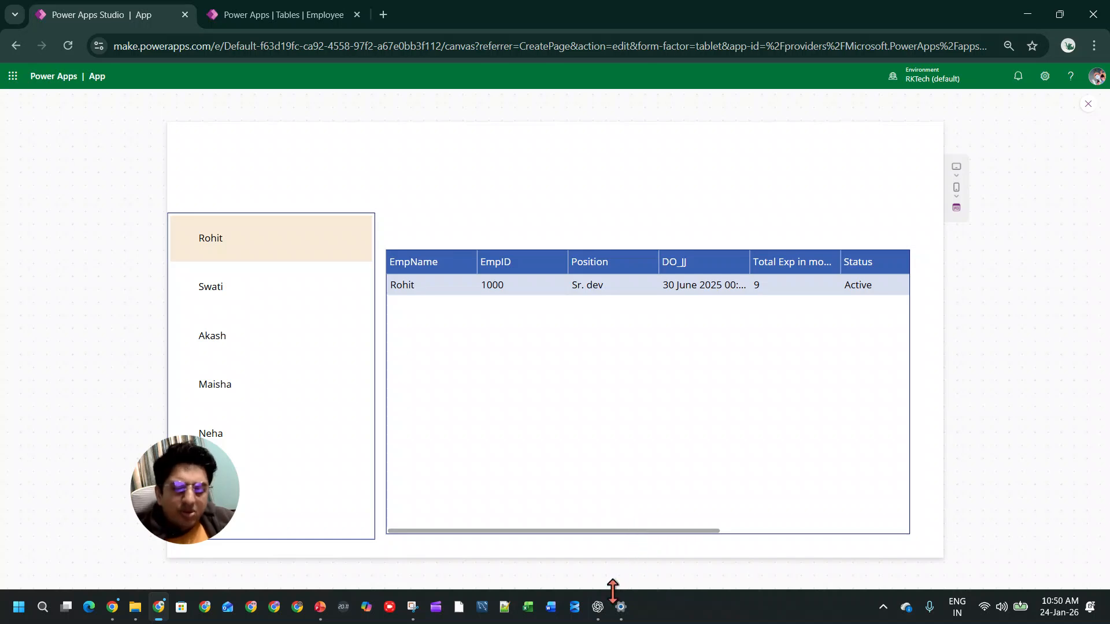
Step: Switch to ChatGPT and ask about "FILTER vs LOOKUP in power APPS"
{"action": "left_click", "coordinate": [598, 606]}
{"action": "left_click", "coordinate": [587, 547]}
{"action": "type", "text": "FILTER vs LOOKUP in power APPS"}
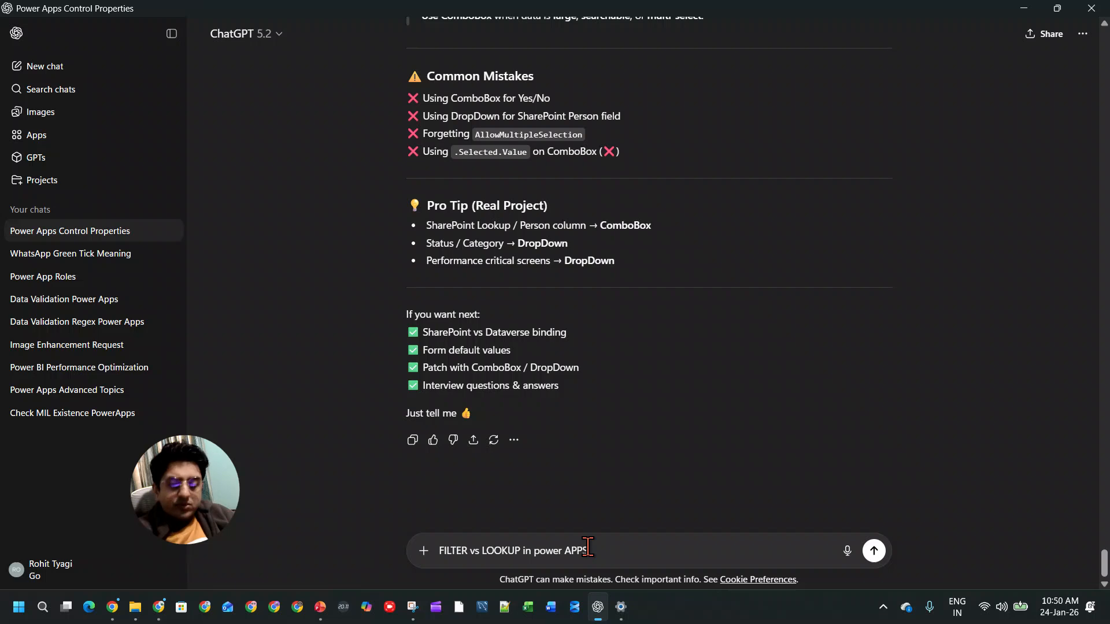
{"action": "key", "text": "Return"}
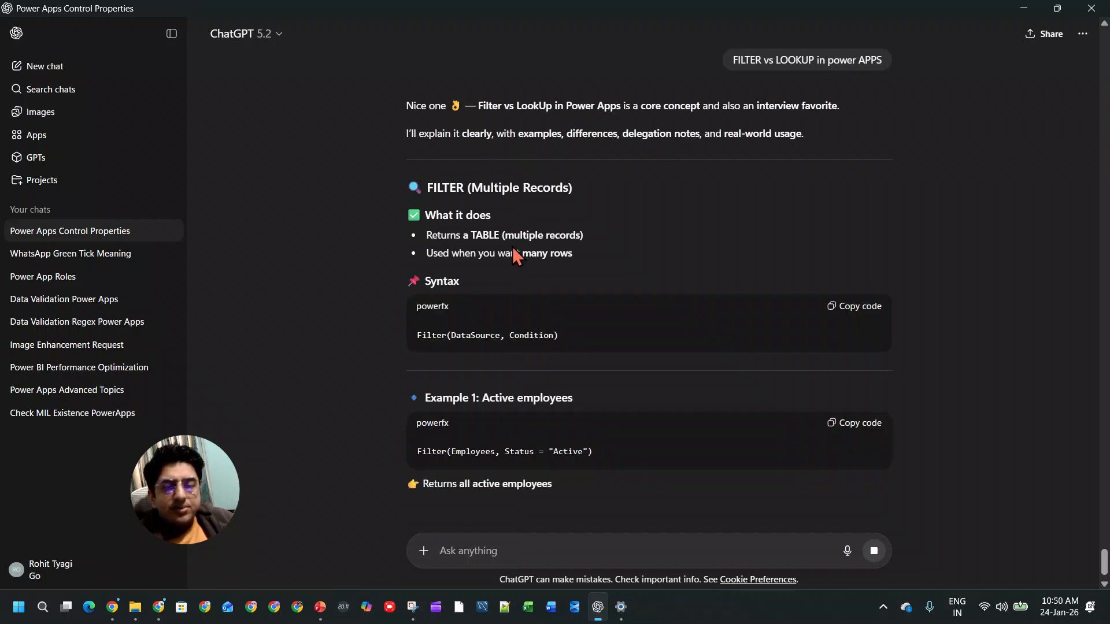
Step: Read the answer's explanation of FILTER, including its syntax, examples and typical uses, down to the LOOKUP section
{"action": "left_click_drag", "start_coordinate": [438, 236], "coordinate": [611, 238]}
{"action": "left_click", "coordinate": [599, 237]}
{"action": "left_click_drag", "start_coordinate": [448, 237], "coordinate": [581, 255]}
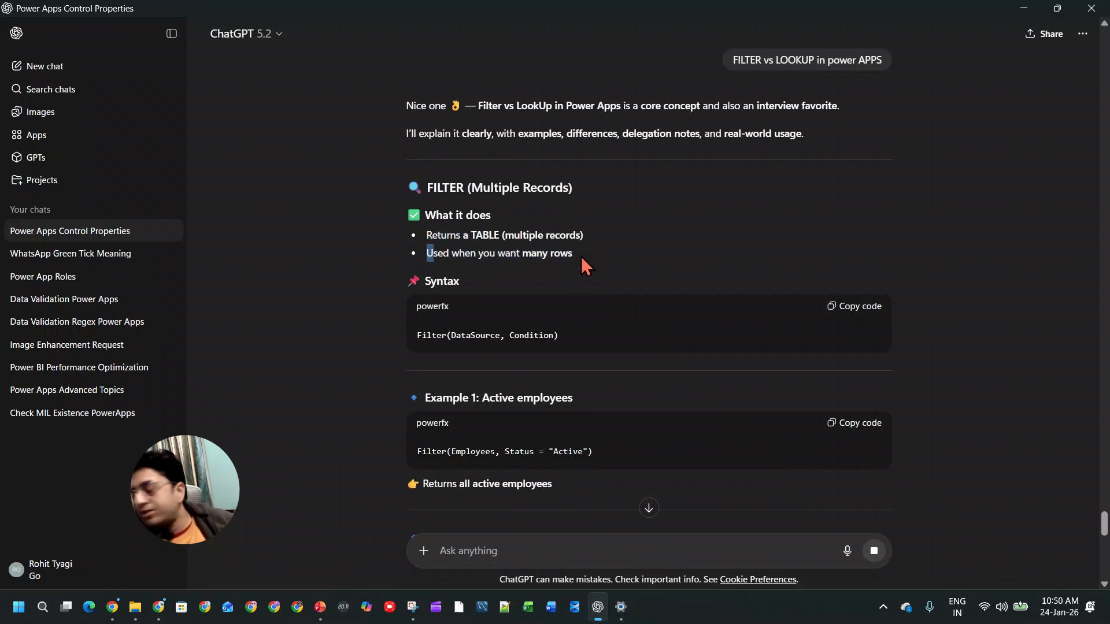
{"action": "scroll", "coordinate": [574, 261], "scroll_direction": "down", "scroll_amount": 3}
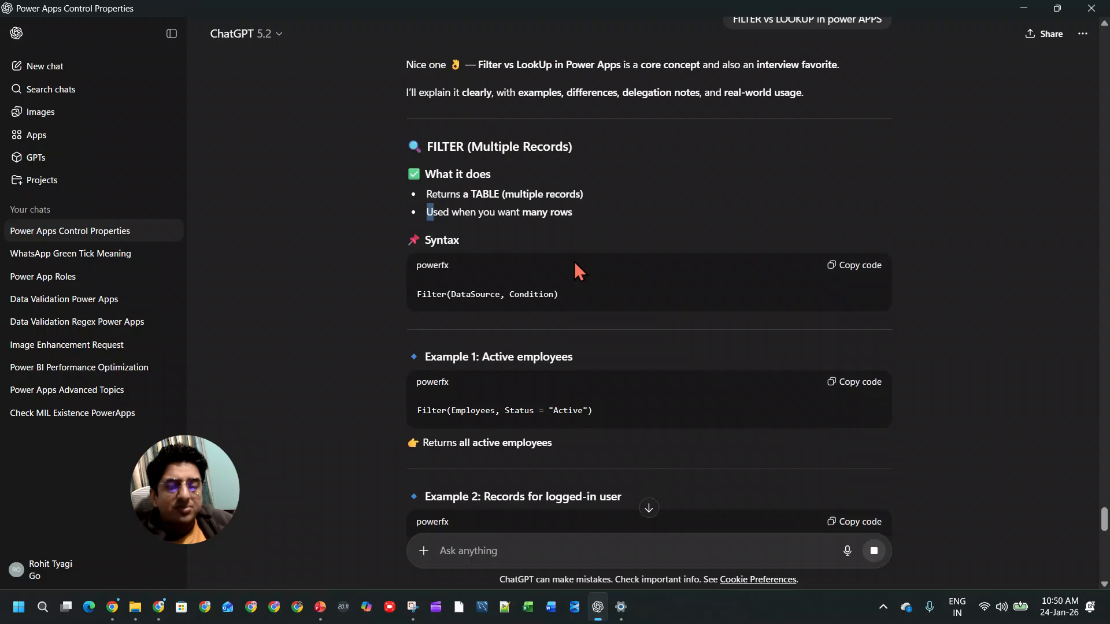
{"action": "scroll", "coordinate": [567, 268], "scroll_direction": "down", "scroll_amount": 3}
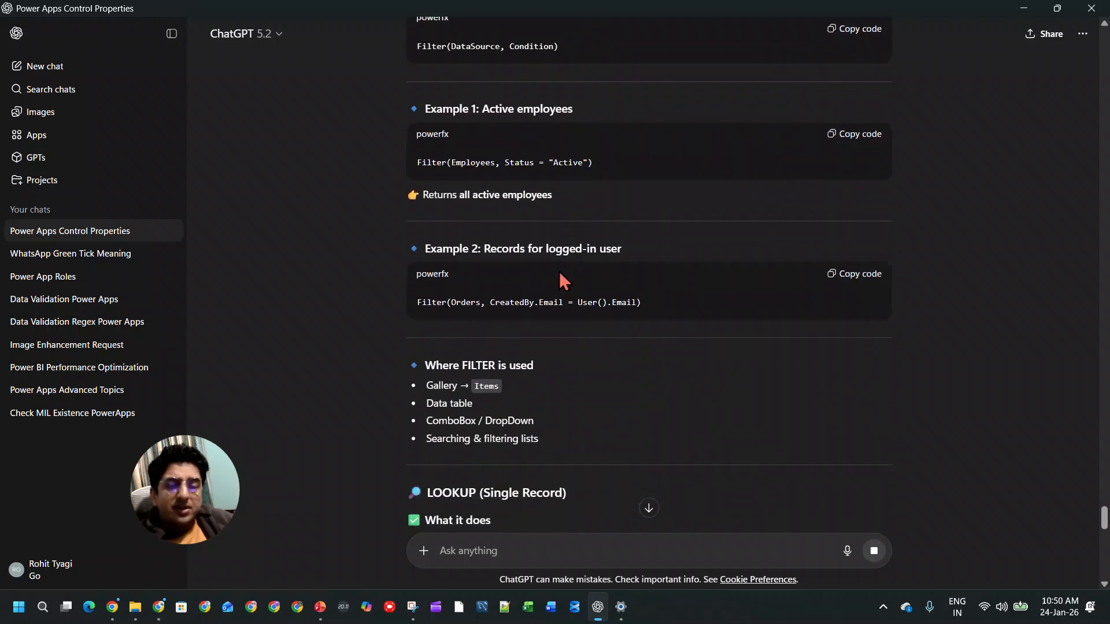
{"action": "scroll", "coordinate": [590, 280], "scroll_direction": "down", "scroll_amount": 1}
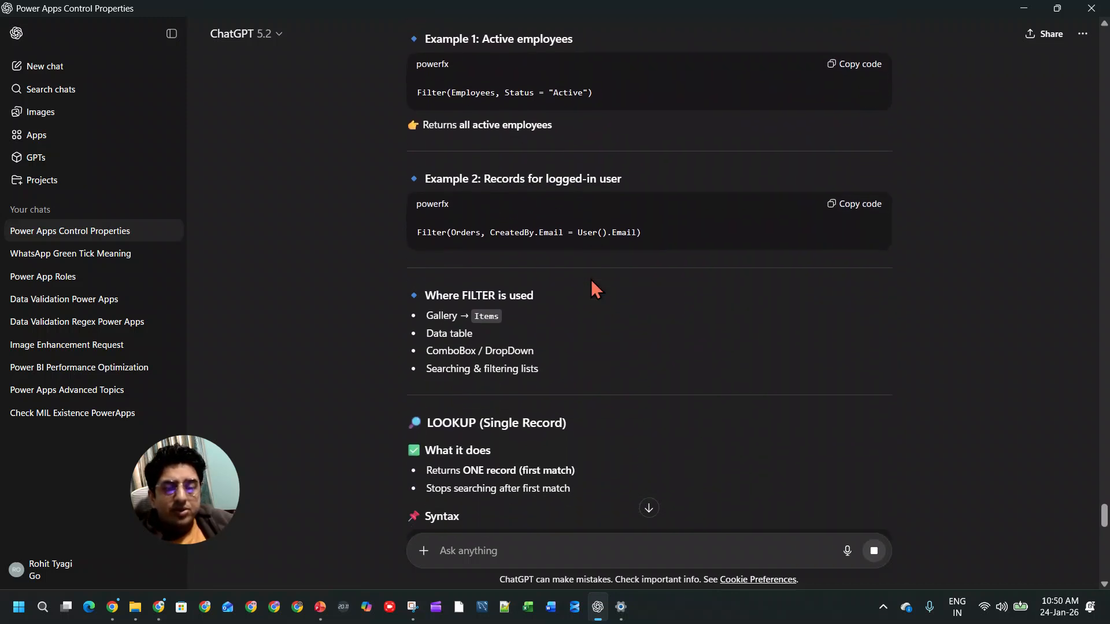
Step: Read the logged-in user FILTER example and the list of places where FILTER is used
{"action": "left_click_drag", "start_coordinate": [578, 230], "coordinate": [634, 234]}
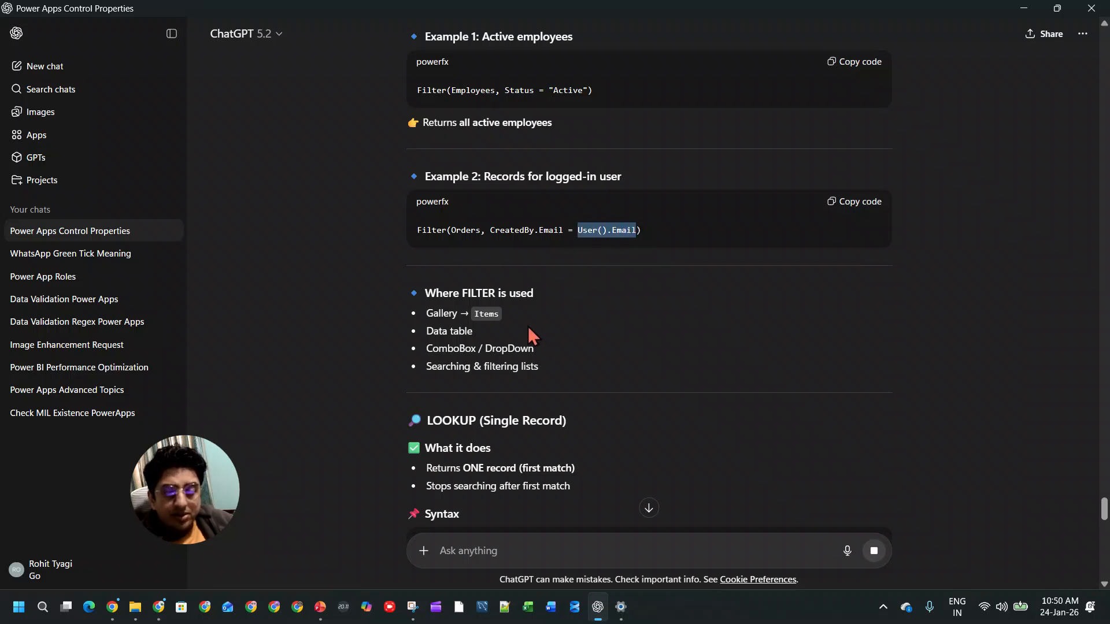
{"action": "scroll", "coordinate": [523, 315], "scroll_direction": "down", "scroll_amount": 1}
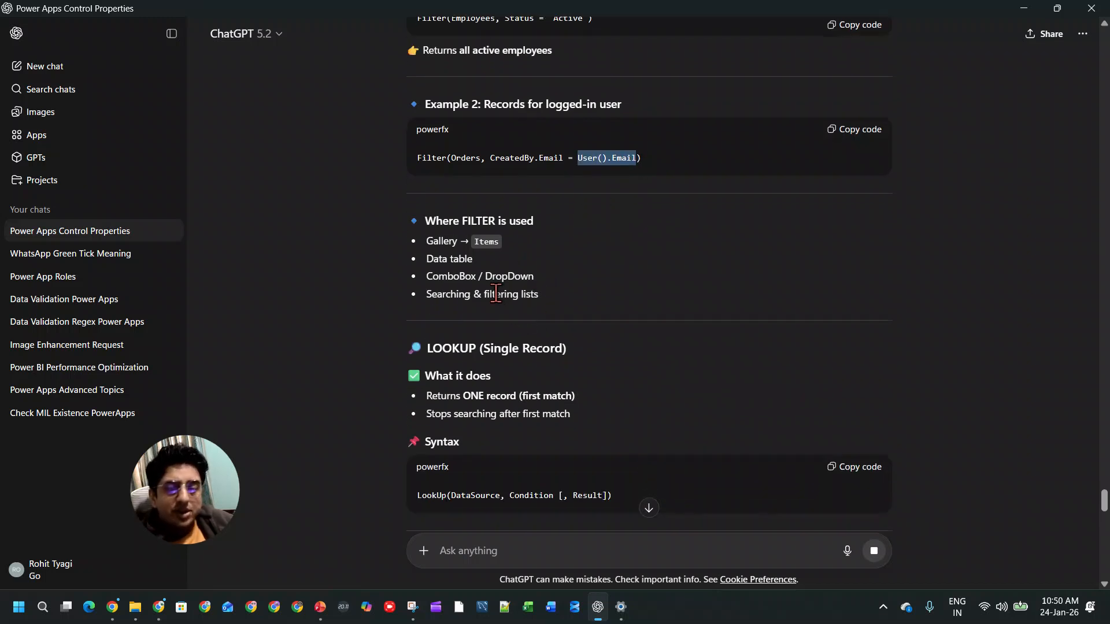
{"action": "left_click_drag", "start_coordinate": [467, 223], "coordinate": [515, 222]}
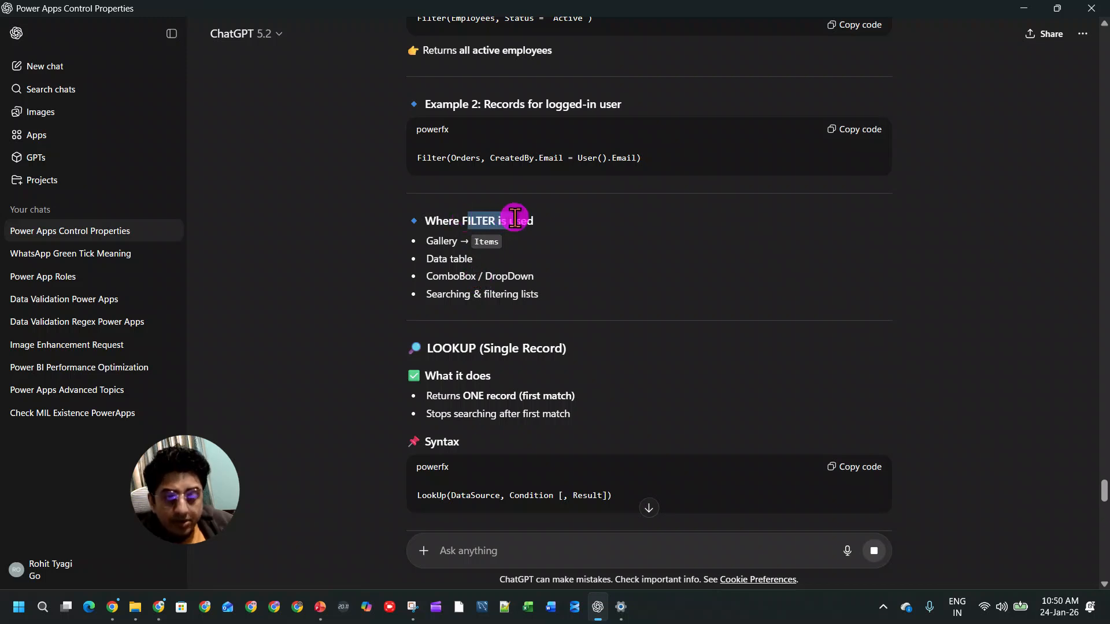
{"action": "left_click_drag", "start_coordinate": [414, 241], "coordinate": [545, 241]}
{"action": "left_click_drag", "start_coordinate": [405, 256], "coordinate": [498, 259]}
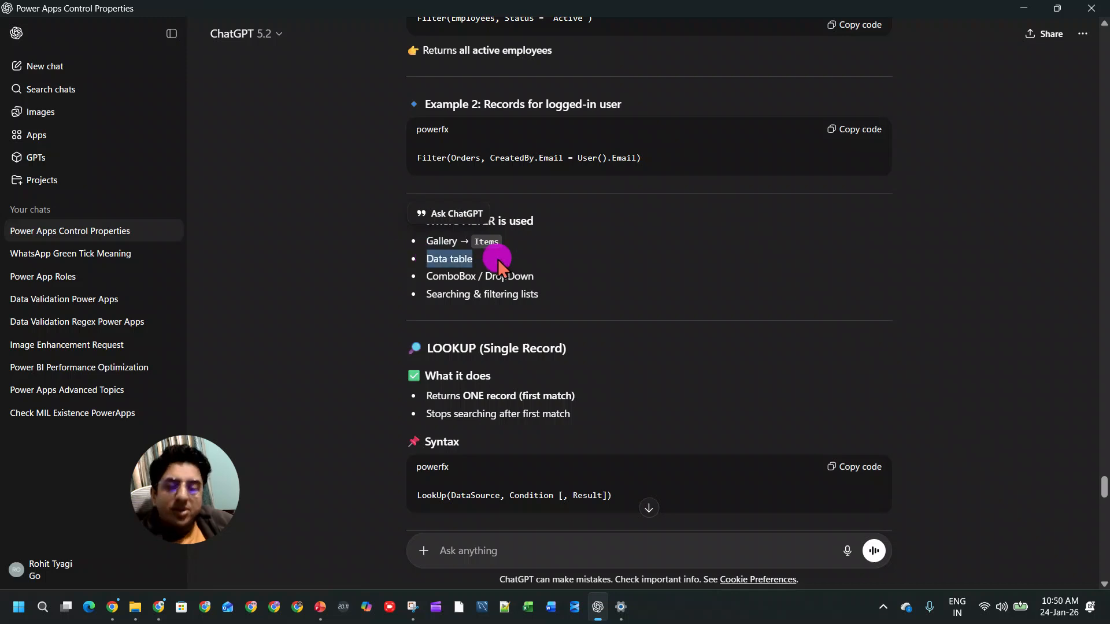
{"action": "left_click_drag", "start_coordinate": [414, 278], "coordinate": [537, 277]}
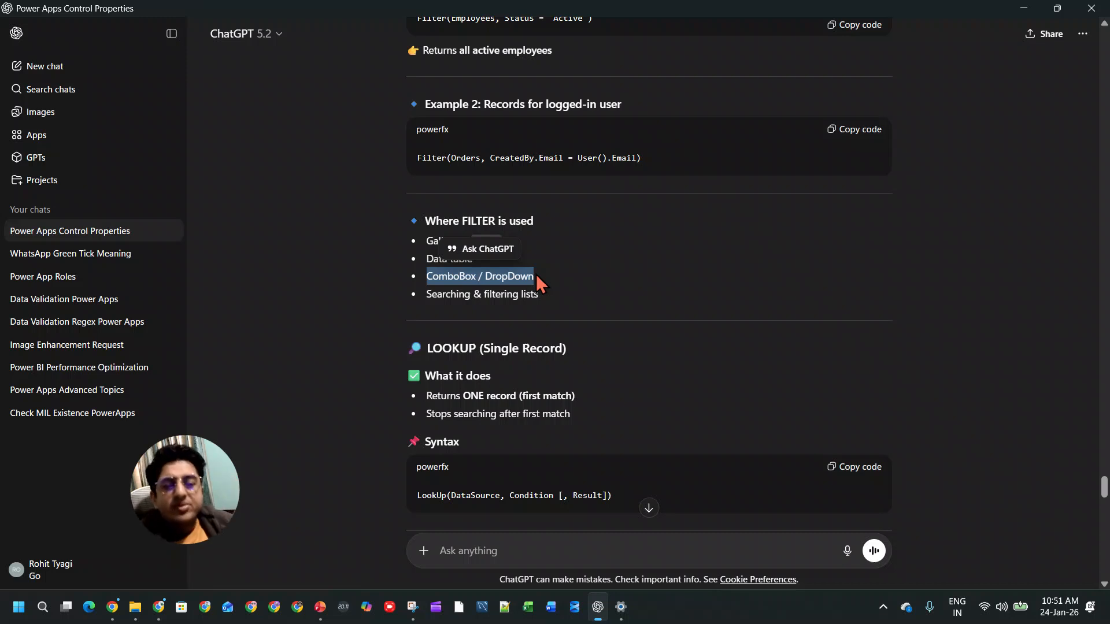
Step: Read the LOOKUP (Single Record) section, covering what it does, its syntax and its examples
{"action": "scroll", "coordinate": [535, 287], "scroll_direction": "down", "scroll_amount": 3}
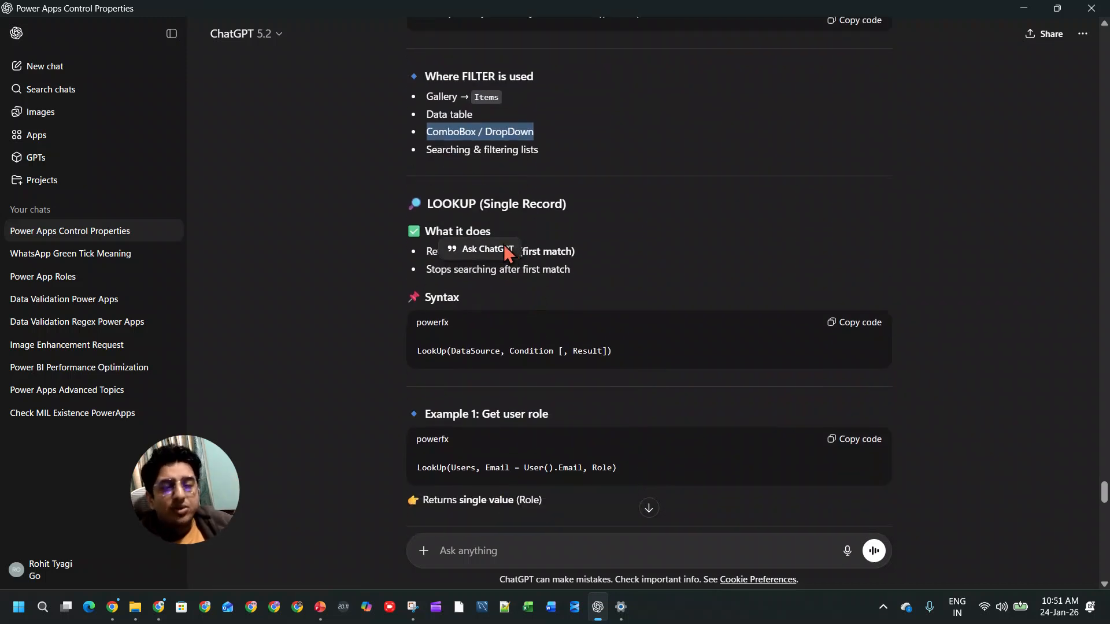
{"action": "left_click", "coordinate": [436, 280]}
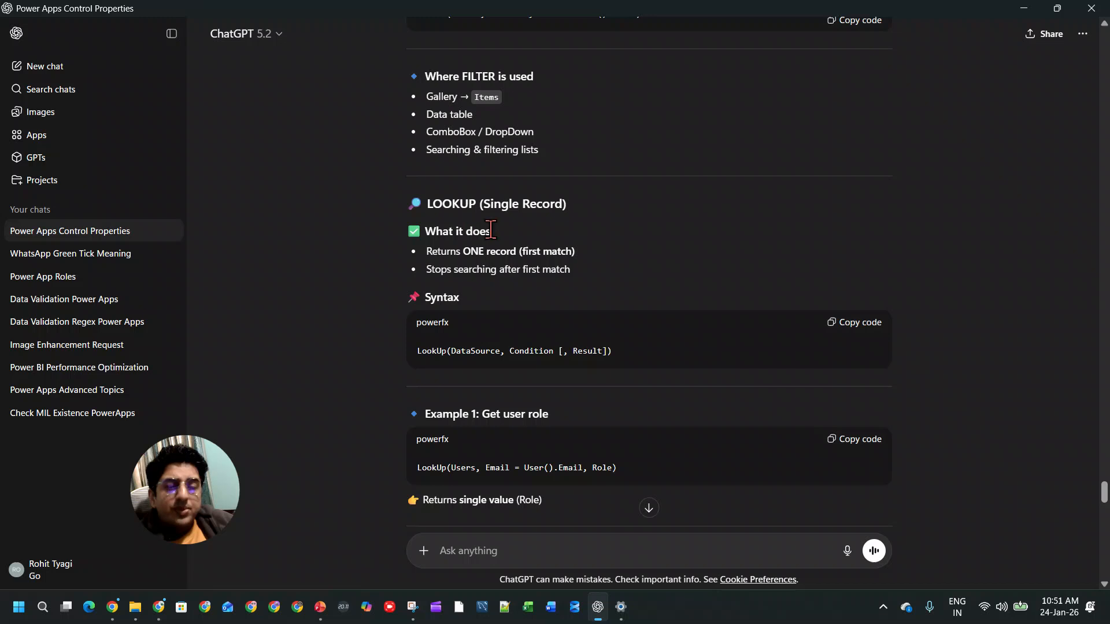
{"action": "left_click_drag", "start_coordinate": [486, 204], "coordinate": [587, 202]}
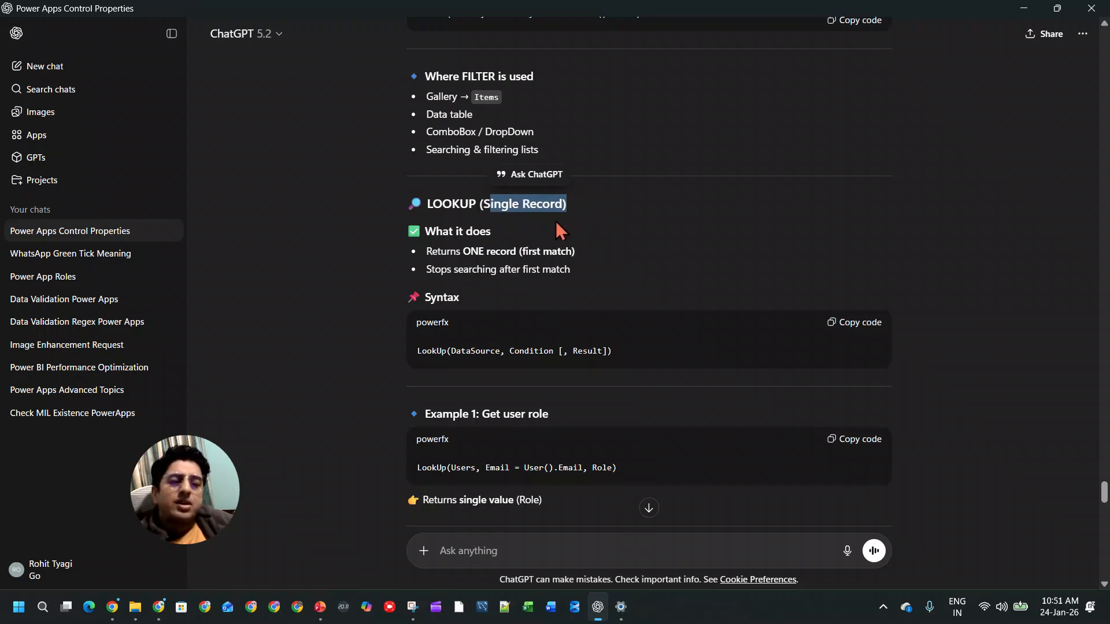
{"action": "left_click_drag", "start_coordinate": [426, 251], "coordinate": [571, 248]}
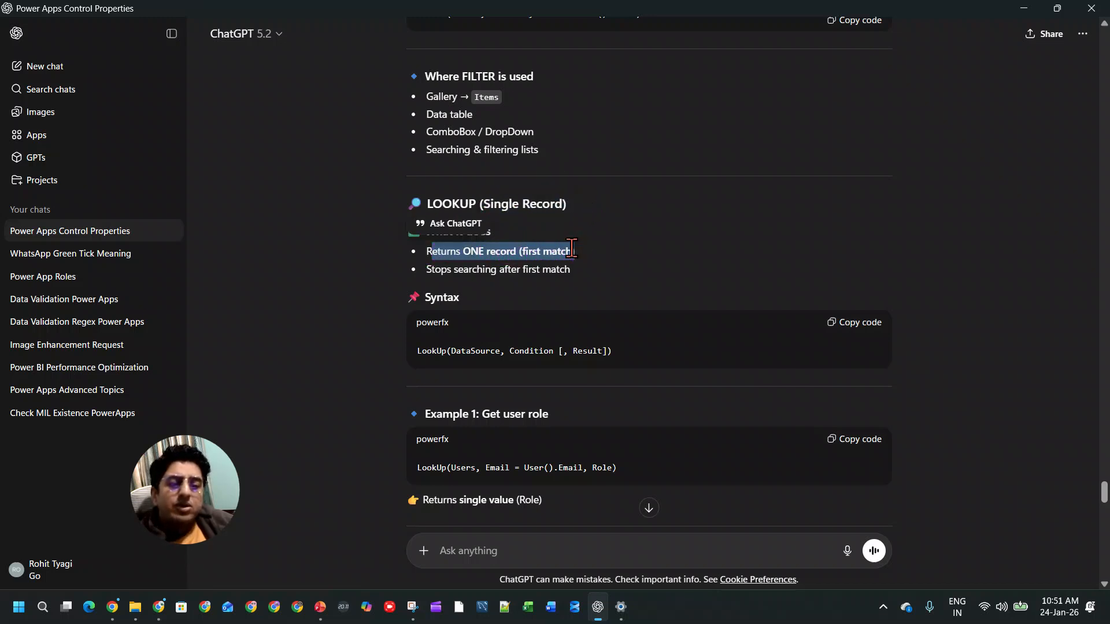
{"action": "left_click_drag", "start_coordinate": [544, 265], "coordinate": [580, 263]}
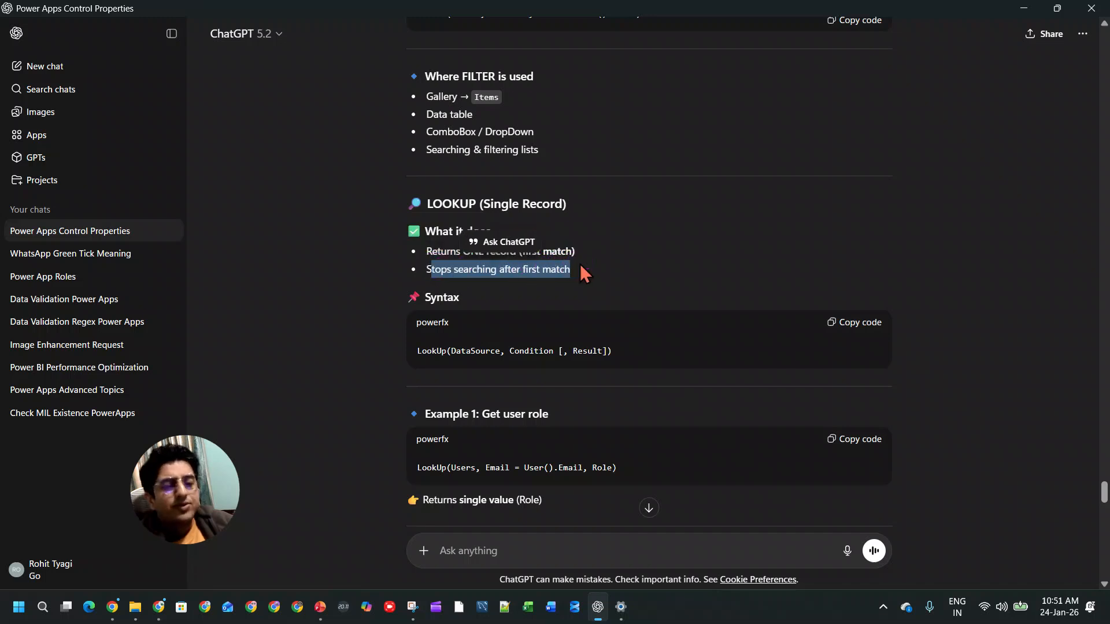
{"action": "scroll", "coordinate": [607, 278], "scroll_direction": "down", "scroll_amount": 2}
{"action": "scroll", "coordinate": [608, 279], "scroll_direction": "down", "scroll_amount": 8}
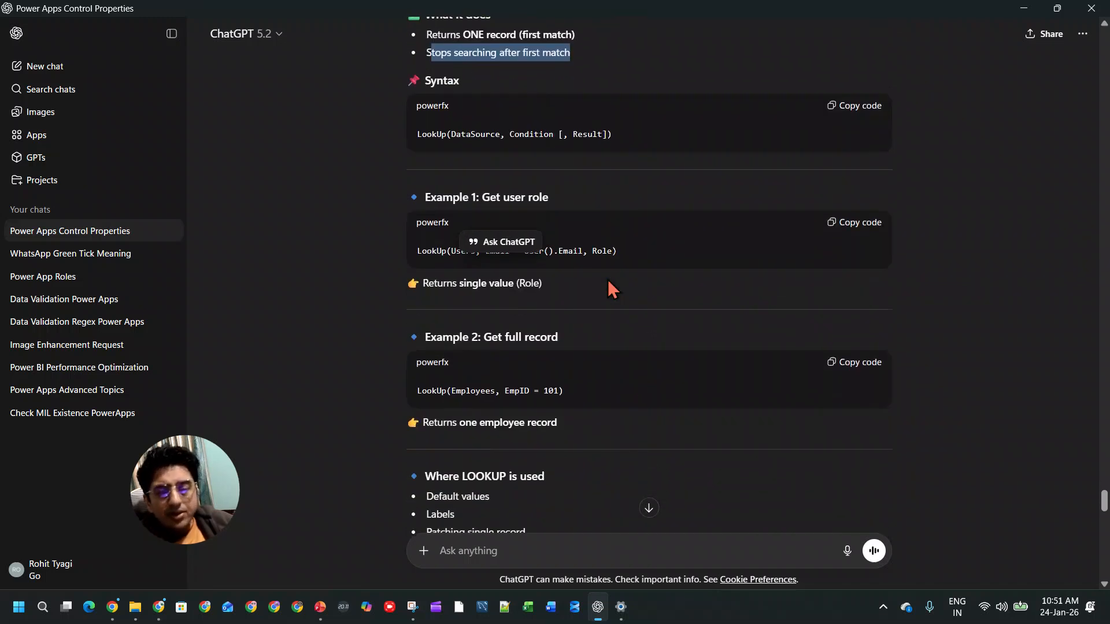
Step: Examine the FILTER vs LOOKUP comparison table, covering returned data, use case, performance and delegation
{"action": "scroll", "coordinate": [608, 280], "scroll_direction": "down", "scroll_amount": 2}
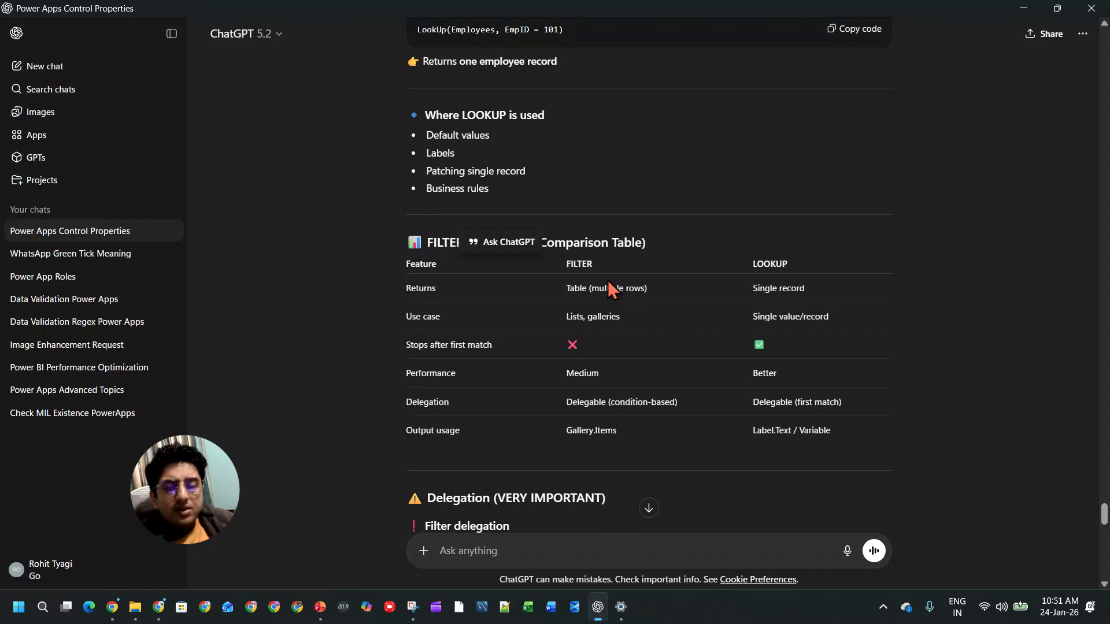
{"action": "left_click_drag", "start_coordinate": [579, 288], "coordinate": [823, 286]}
{"action": "left_click", "coordinate": [567, 318]}
{"action": "left_click_drag", "start_coordinate": [751, 316], "coordinate": [850, 317]}
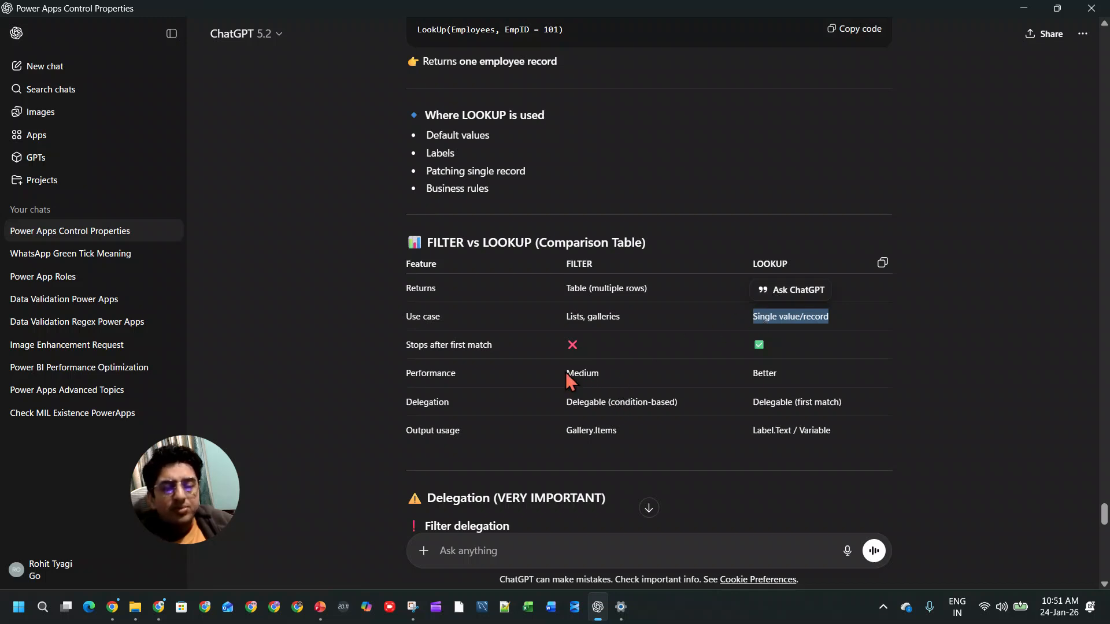
{"action": "left_click_drag", "start_coordinate": [565, 372], "coordinate": [621, 369]}
{"action": "left_click_drag", "start_coordinate": [751, 373], "coordinate": [814, 374]}
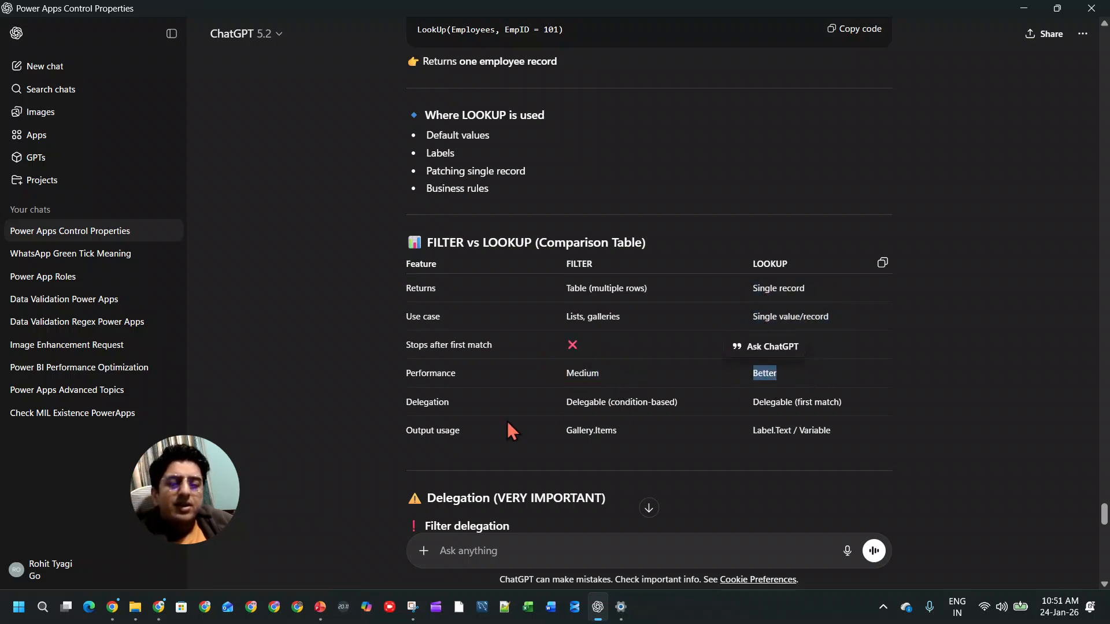
{"action": "left_click_drag", "start_coordinate": [570, 402], "coordinate": [859, 405]}
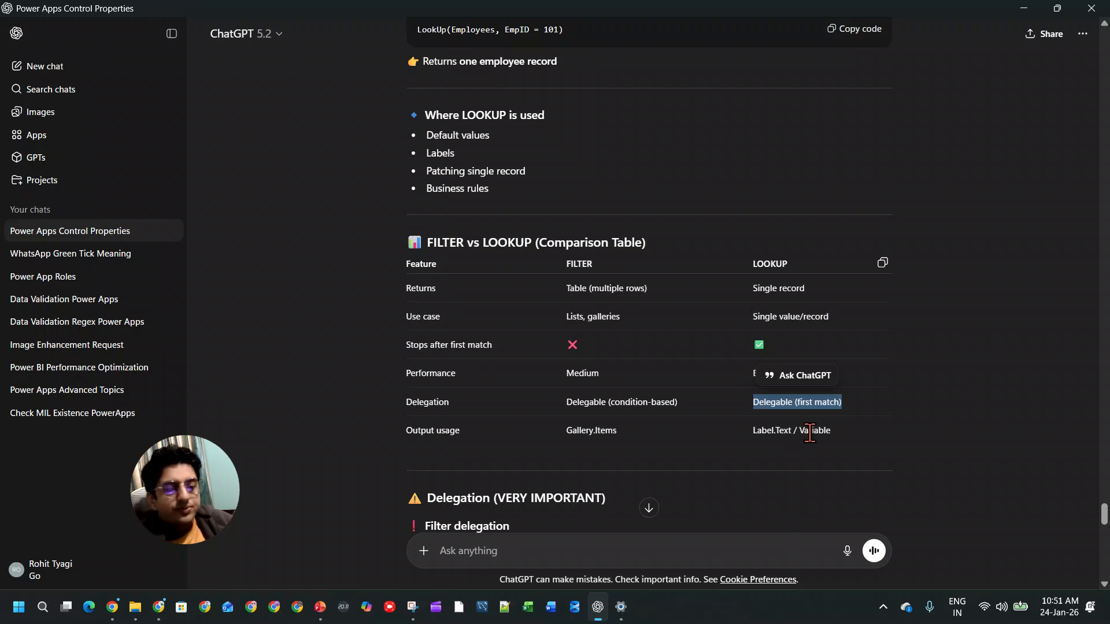
Step: Review the output usage row and the delegation notes for Filter and LookUp
{"action": "scroll", "coordinate": [751, 431], "scroll_direction": "down", "scroll_amount": 2}
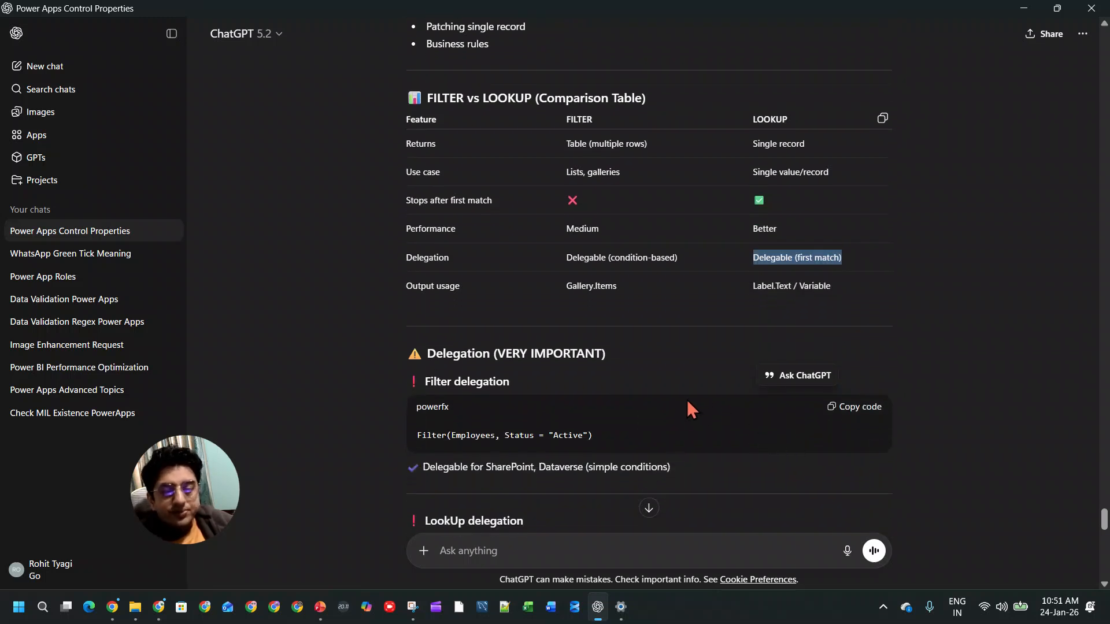
{"action": "scroll", "coordinate": [508, 416], "scroll_direction": "down", "scroll_amount": 2}
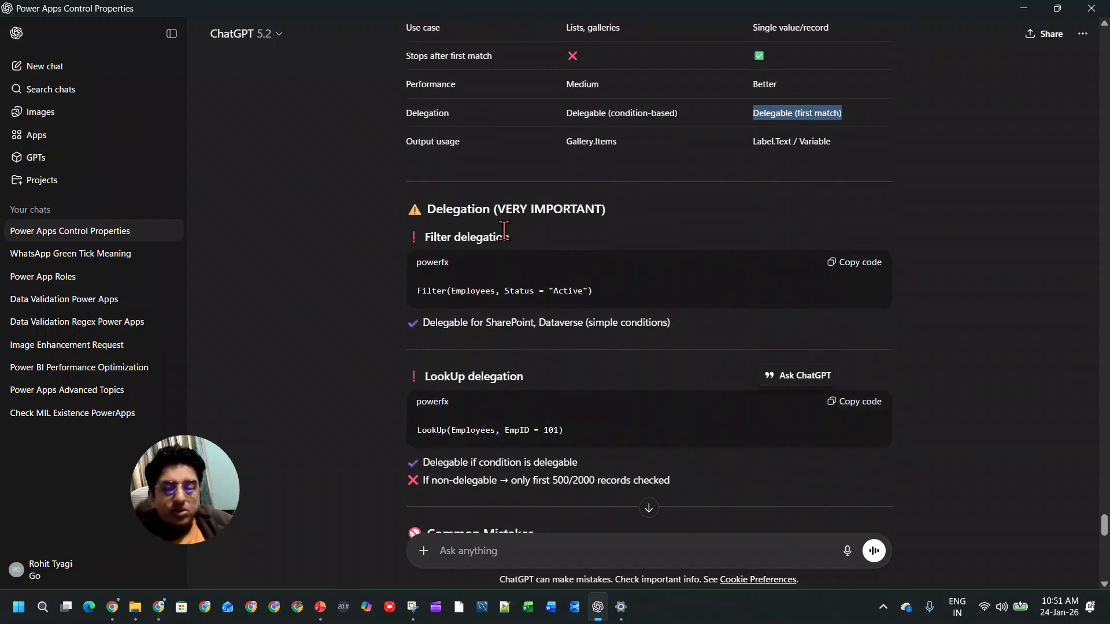
{"action": "scroll", "coordinate": [618, 236], "scroll_direction": "up", "scroll_amount": 2}
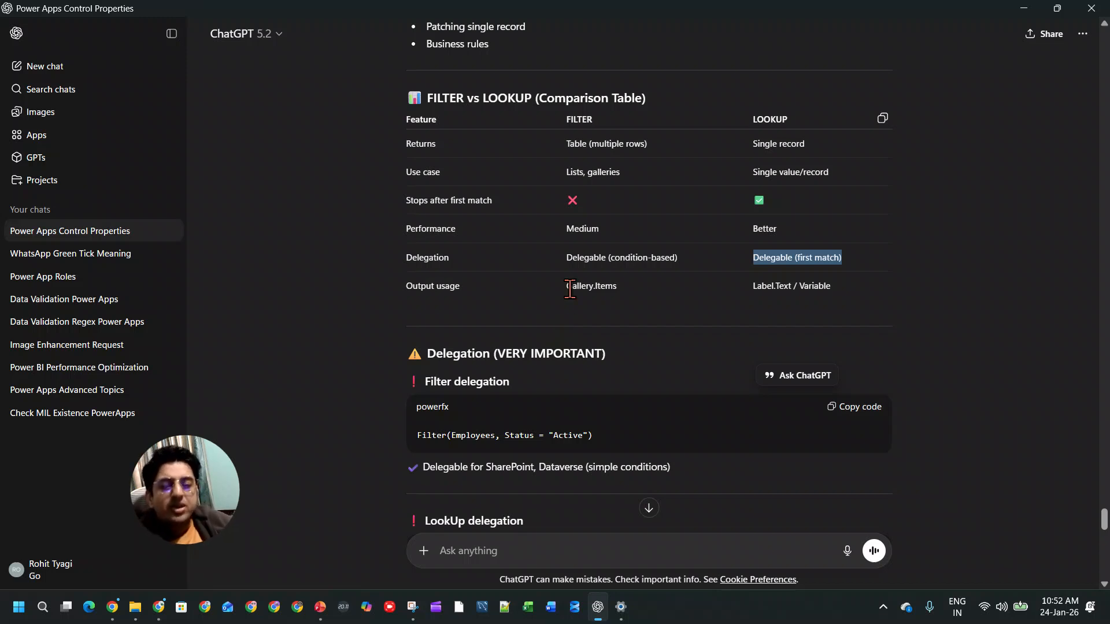
{"action": "scroll", "coordinate": [578, 301], "scroll_direction": "down", "scroll_amount": 4}
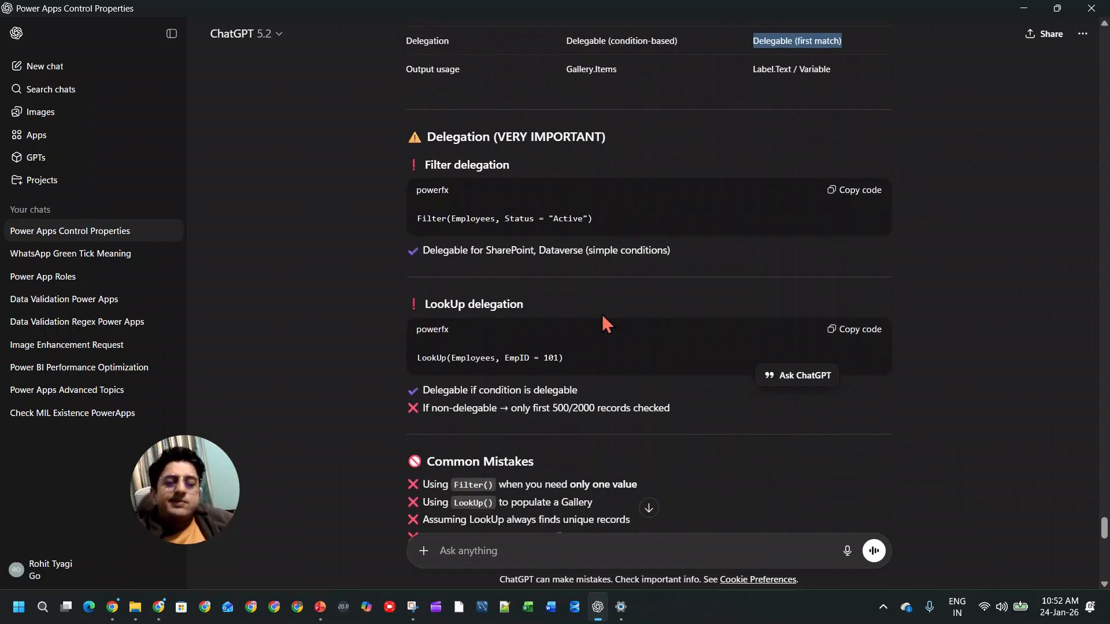
{"action": "scroll", "coordinate": [613, 289], "scroll_direction": "down", "scroll_amount": 3}
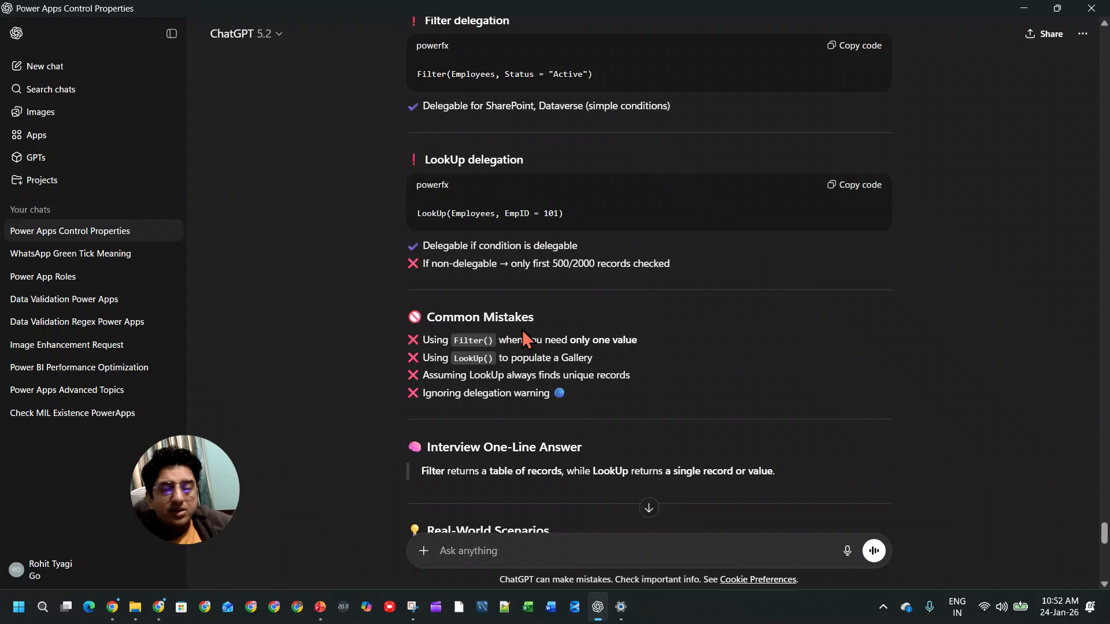
Step: Read the common mistakes, interview answer, real-world scenarios, advanced tip and the table on when to use each function
{"action": "scroll", "coordinate": [522, 329], "scroll_direction": "down", "scroll_amount": 1}
{"action": "left_click_drag", "start_coordinate": [525, 267], "coordinate": [637, 269]}
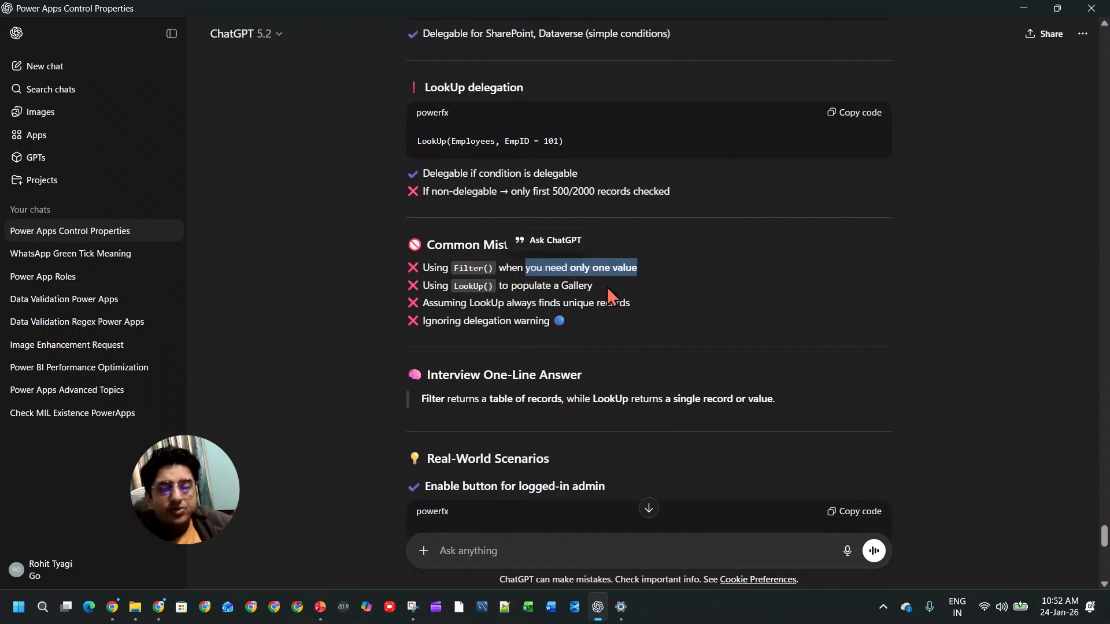
{"action": "scroll", "coordinate": [590, 438], "scroll_direction": "down", "scroll_amount": 5}
{"action": "scroll", "coordinate": [590, 423], "scroll_direction": "up", "scroll_amount": 3}
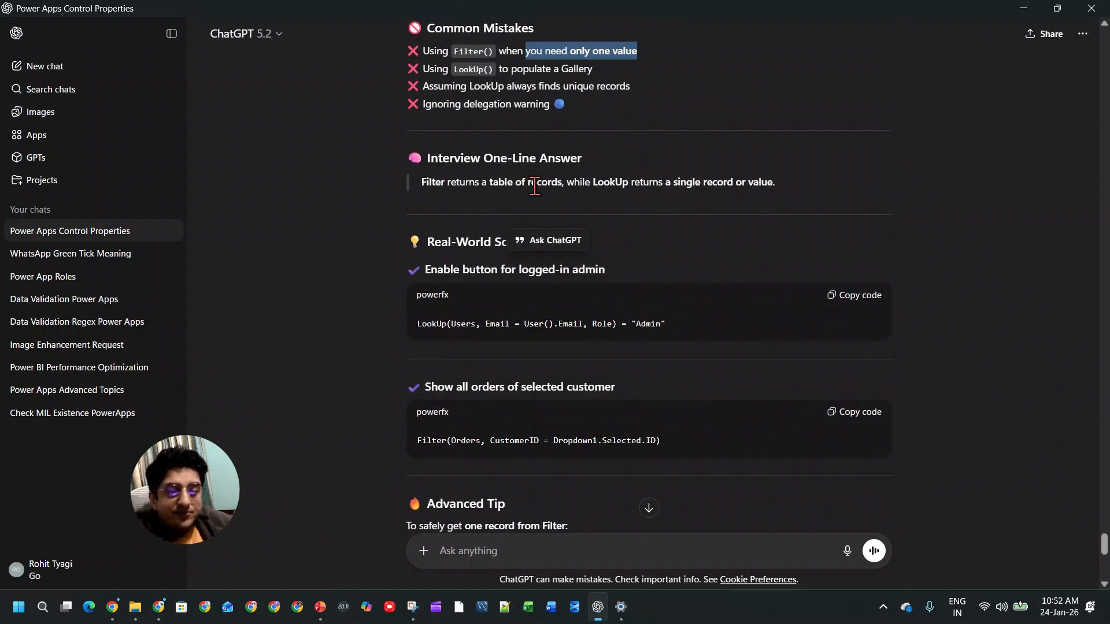
{"action": "scroll", "coordinate": [595, 334], "scroll_direction": "down", "scroll_amount": 4}
{"action": "scroll", "coordinate": [593, 347], "scroll_direction": "down", "scroll_amount": 4}
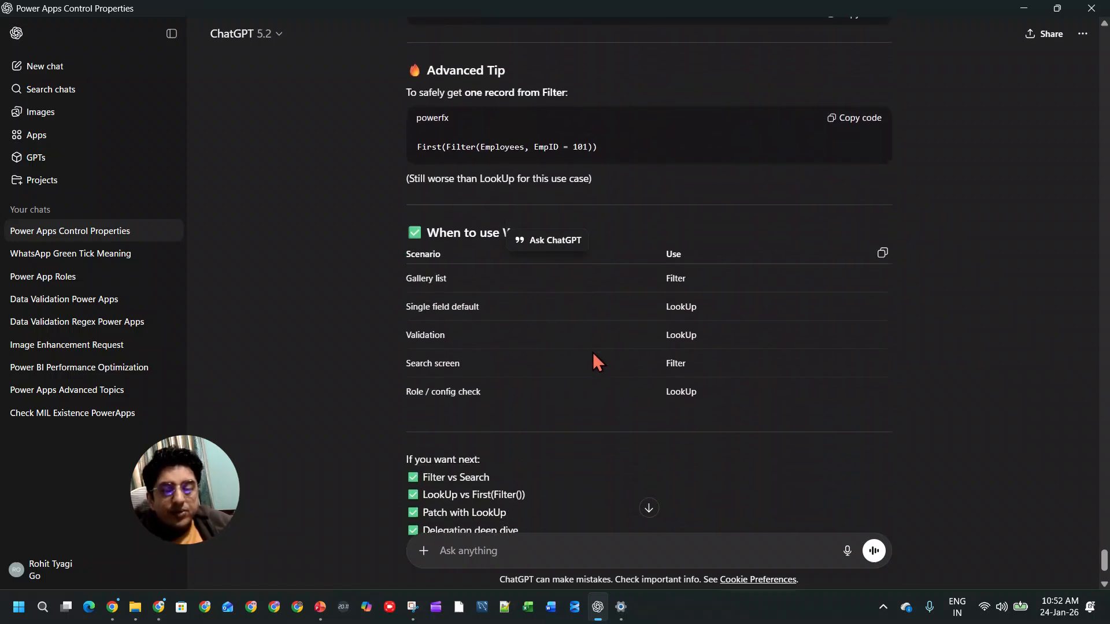
Step: Switch back to Power Apps, select the third employee in the preview, and return to editing the lookpu screen
{"action": "left_click", "coordinate": [1023, 8]}
{"action": "left_click", "coordinate": [344, 342]}
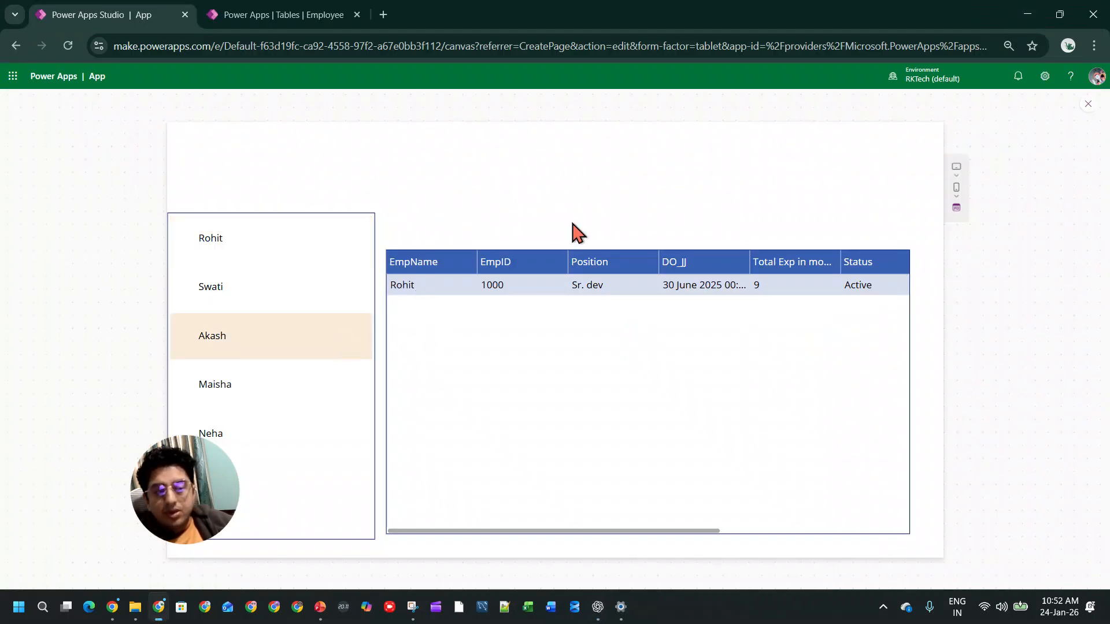
{"action": "left_click", "coordinate": [1087, 104]}
{"action": "left_click", "coordinate": [668, 373]}
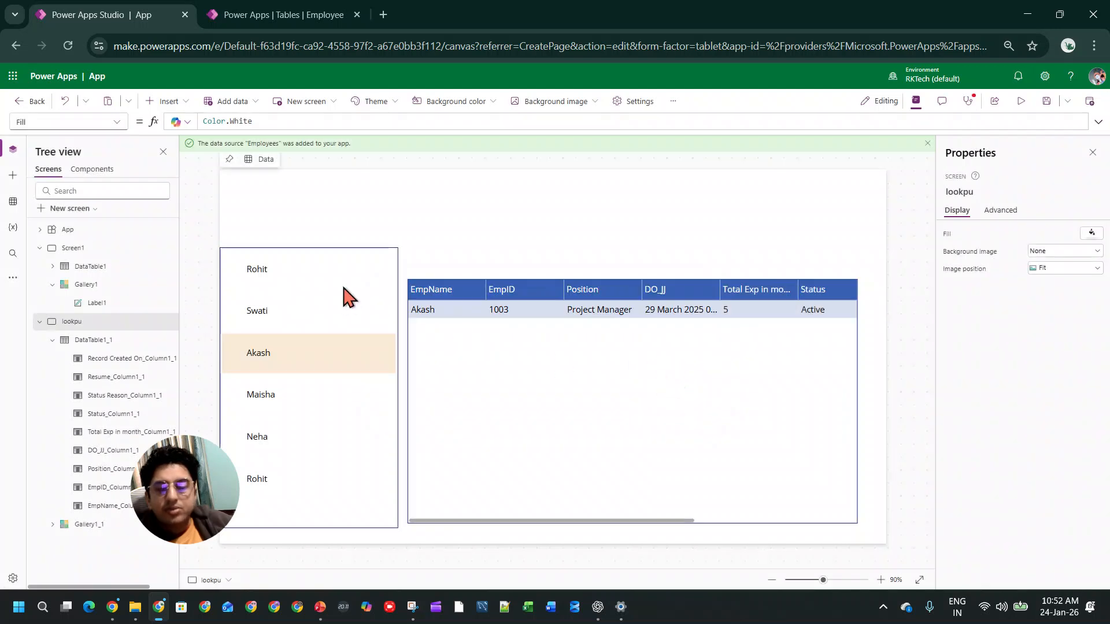
{"action": "left_click", "coordinate": [351, 294]}
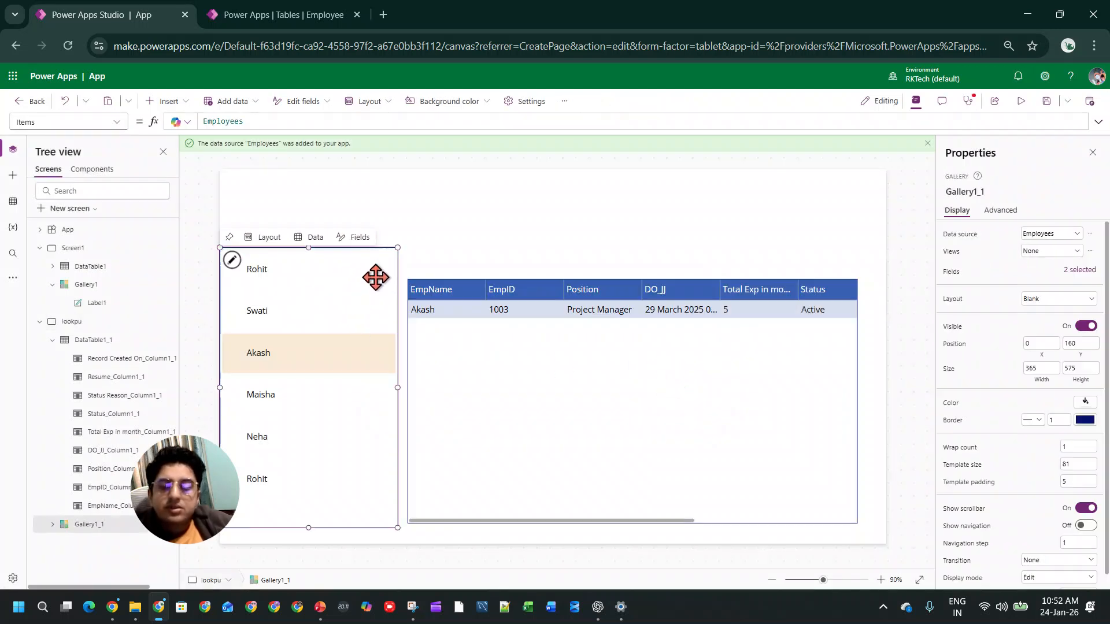
{"action": "left_click", "coordinate": [305, 238]}
{"action": "left_click", "coordinate": [315, 195]}
Step: Insert a classic text input above the employee gallery on the lookpu screen
{"action": "left_click", "coordinate": [163, 104]}
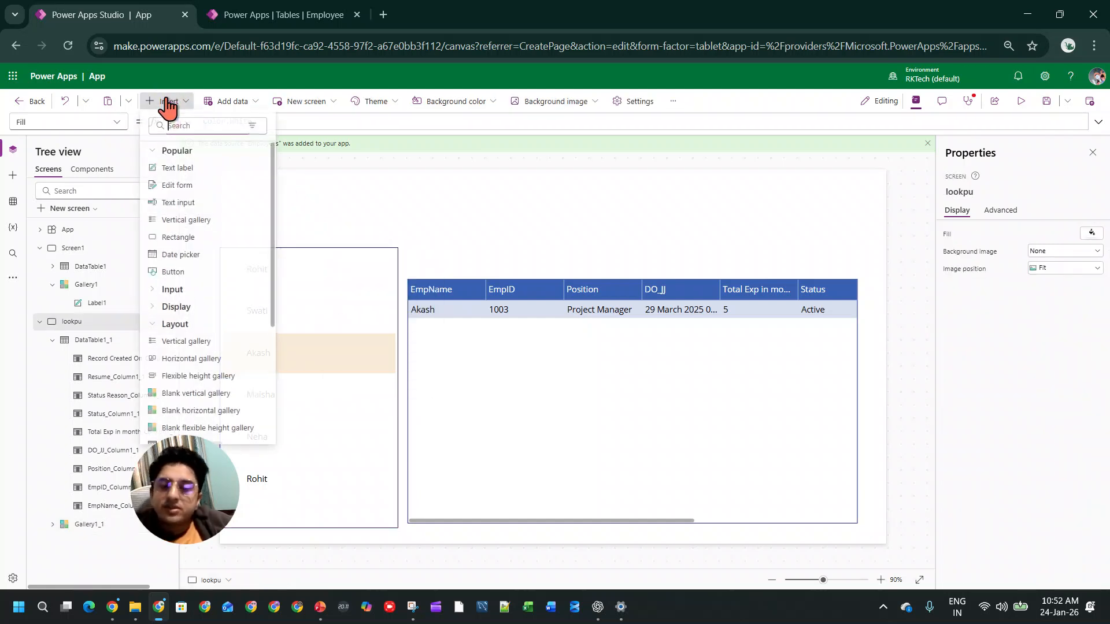
{"action": "left_click", "coordinate": [196, 204]}
{"action": "left_click_drag", "start_coordinate": [318, 198], "coordinate": [304, 218]}
Step: Turn on Modern controls and themes in the app's update settings and delete the classic text input
{"action": "left_click", "coordinate": [681, 103]}
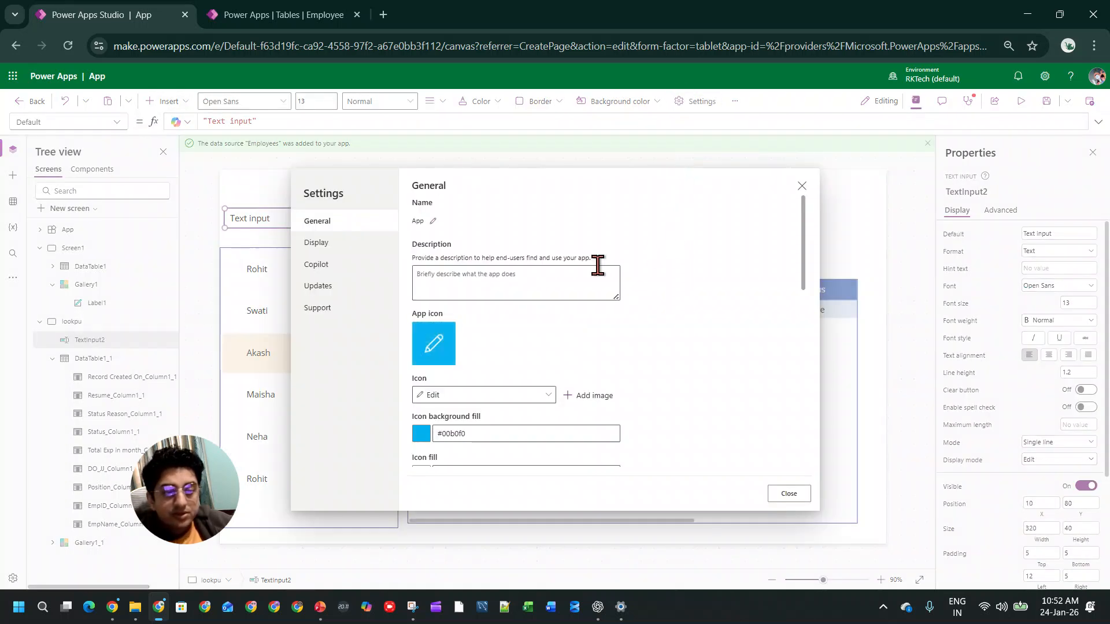
{"action": "left_click", "coordinate": [358, 288]}
{"action": "left_click", "coordinate": [425, 414]}
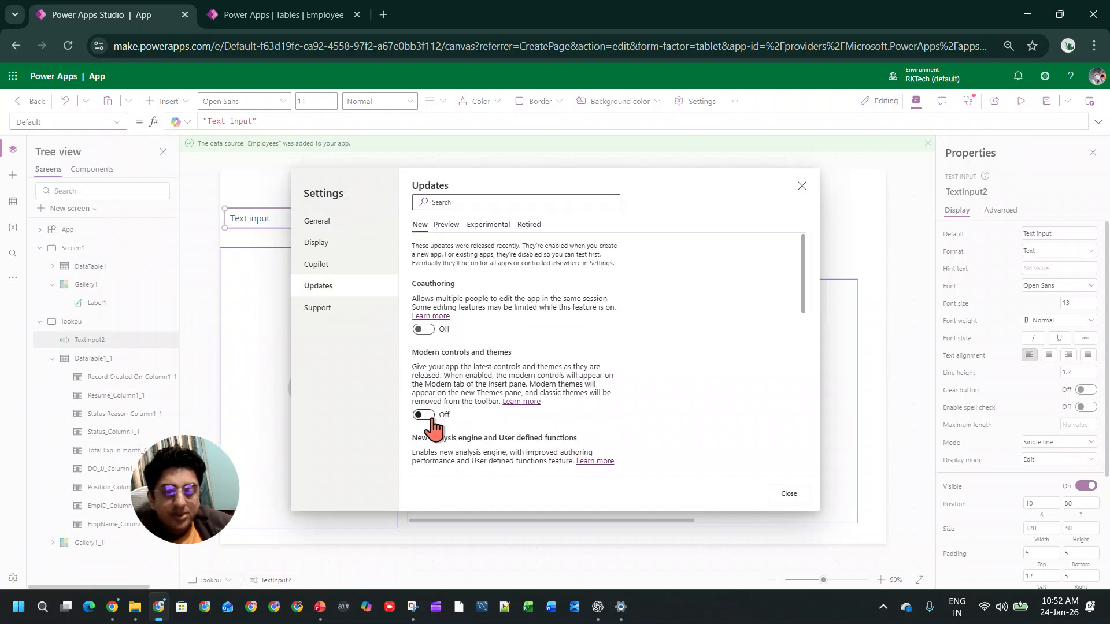
{"action": "left_click", "coordinate": [789, 493]}
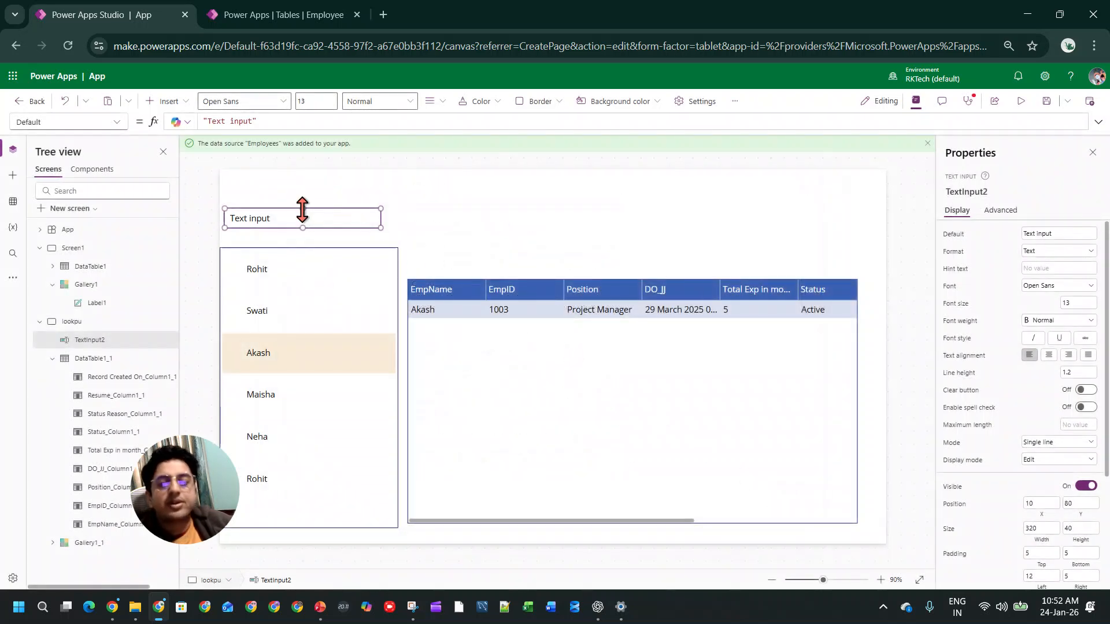
{"action": "key", "text": "Delete"}
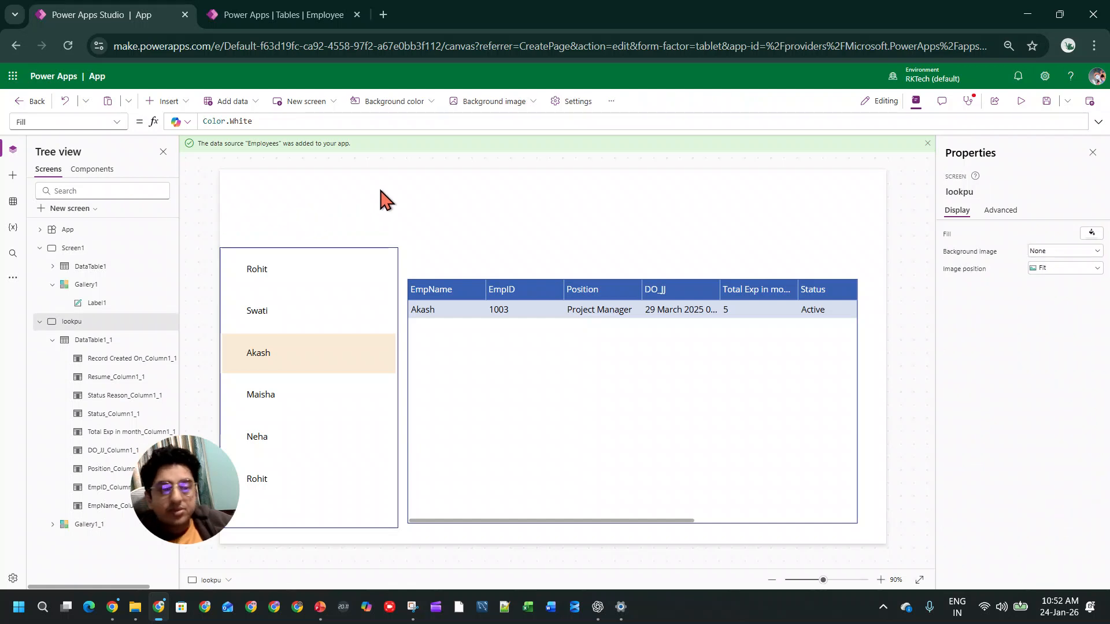
Step: Insert a modern text input directly above the gallery, positioned at X 0, Y 70 and sized 365 by 57
{"action": "left_click", "coordinate": [174, 102]}
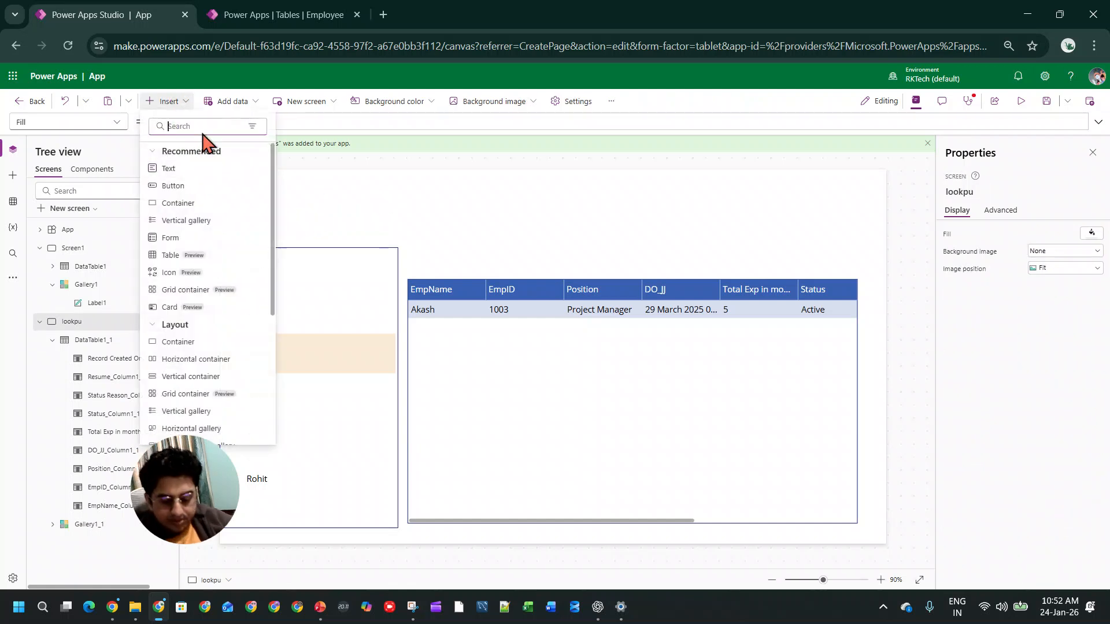
{"action": "type", "text": "inp"}
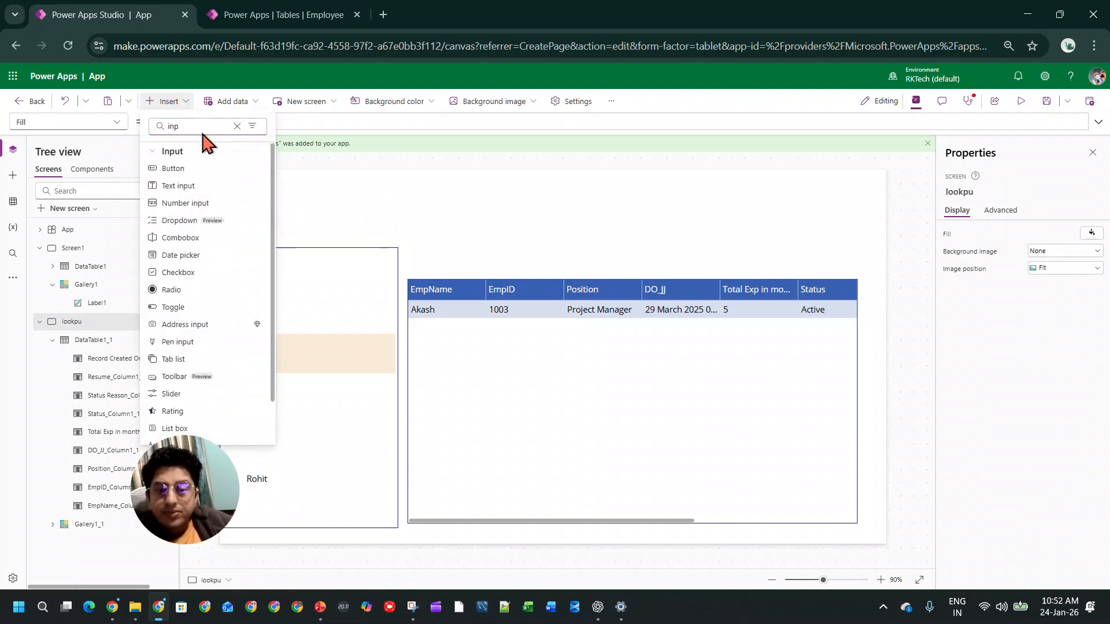
{"action": "left_click", "coordinate": [198, 185]}
{"action": "left_click_drag", "start_coordinate": [306, 198], "coordinate": [268, 223]}
{"action": "mouse_move", "coordinate": [373, 230]}
{"action": "left_mouse_down"}
{"action": "mouse_move", "coordinate": [397, 241]}
{"action": "mouse_move", "coordinate": [376, 223]}
{"action": "left_mouse_up"}
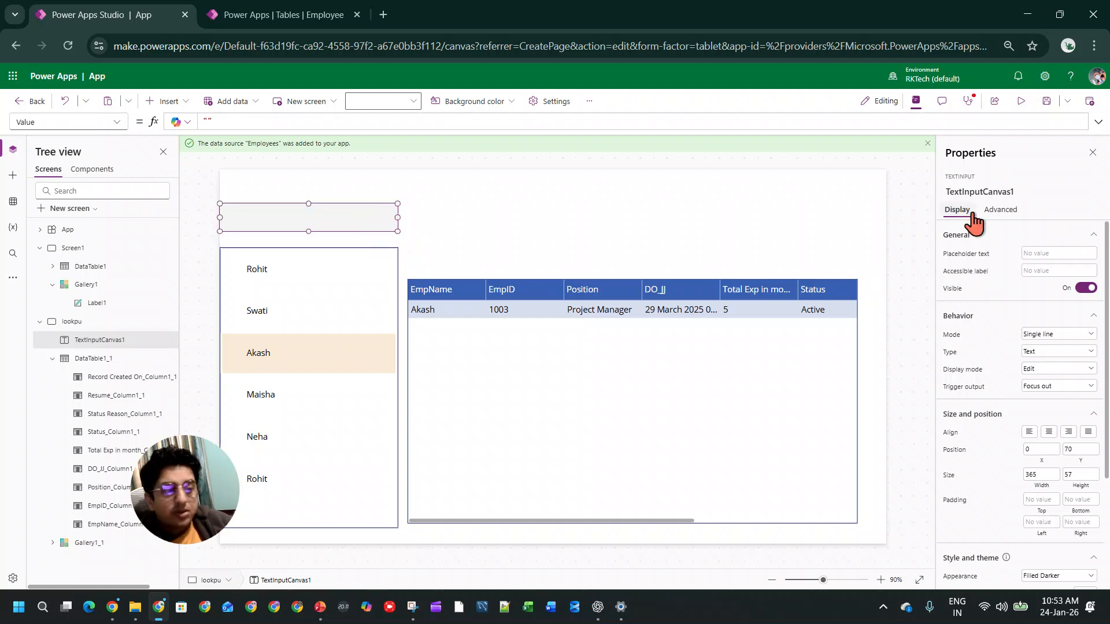
Step: Set the new text input's placeholder text to a magnifying-glass emoji followed by SEARCH
{"action": "left_click", "coordinate": [1066, 252]}
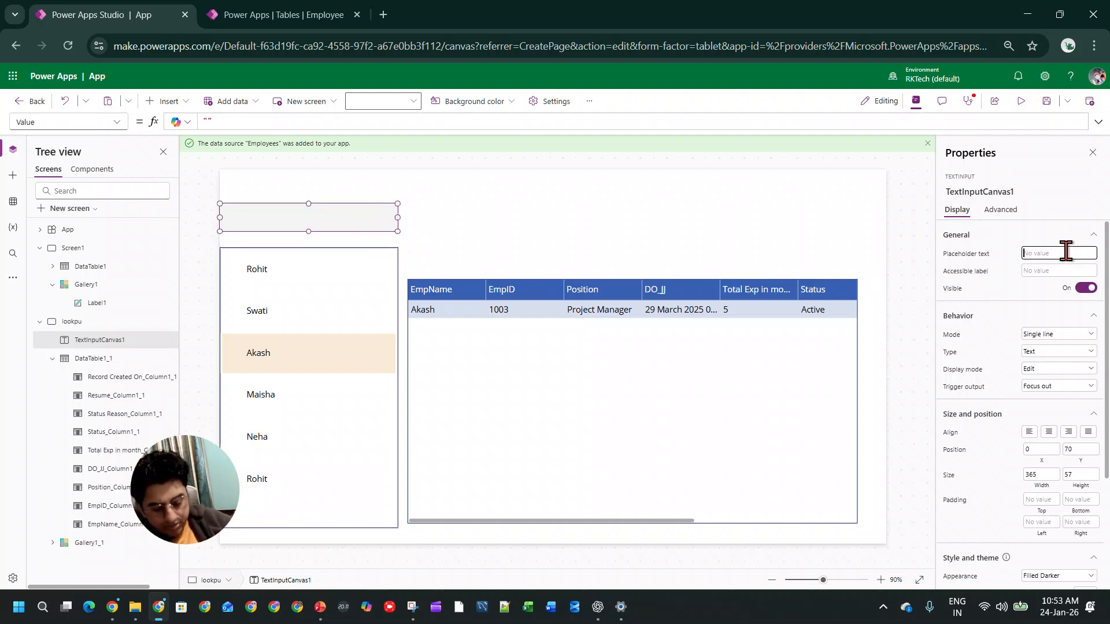
{"action": "key", "text": "super+period"}
{"action": "left_click", "coordinate": [880, 412]}
{"action": "left_click", "coordinate": [1051, 251]}
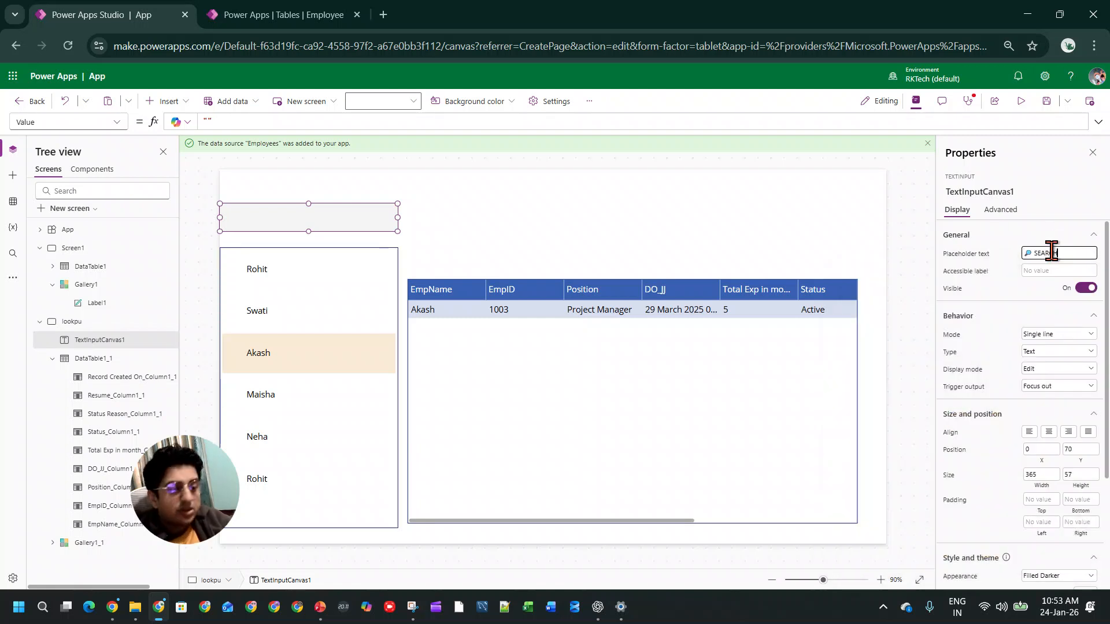
{"action": "left_click", "coordinate": [459, 241]}
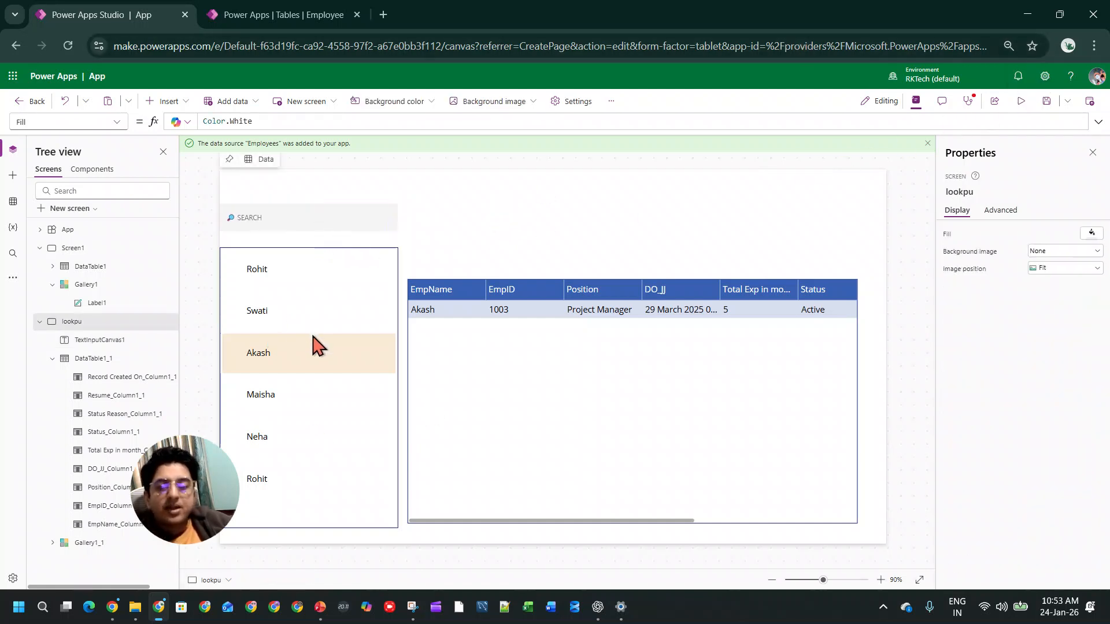
Step: Begin a Filter function in front of Employees in the Items formula of the lookpu screen's gallery
{"action": "left_click", "coordinate": [337, 314]}
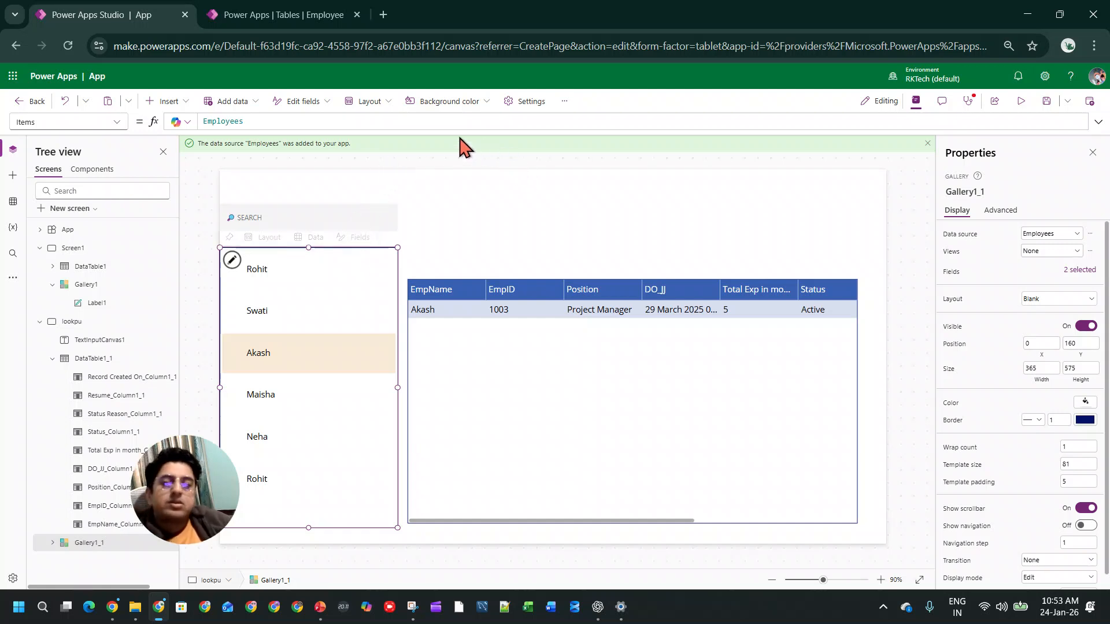
{"action": "left_click", "coordinate": [386, 123]}
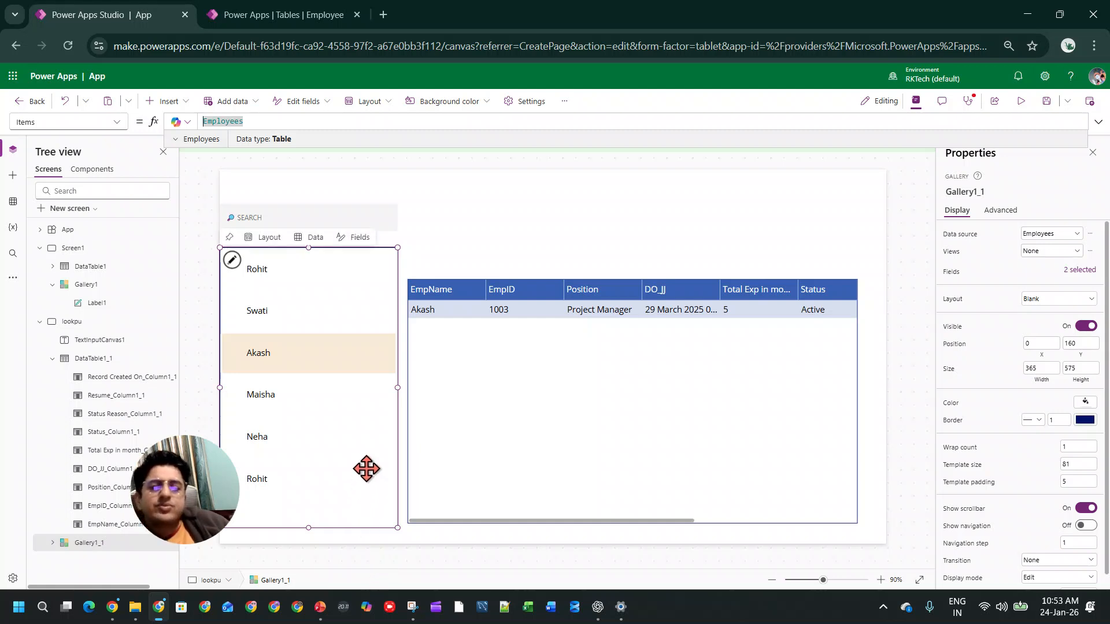
{"action": "type", "text": "seqa"}
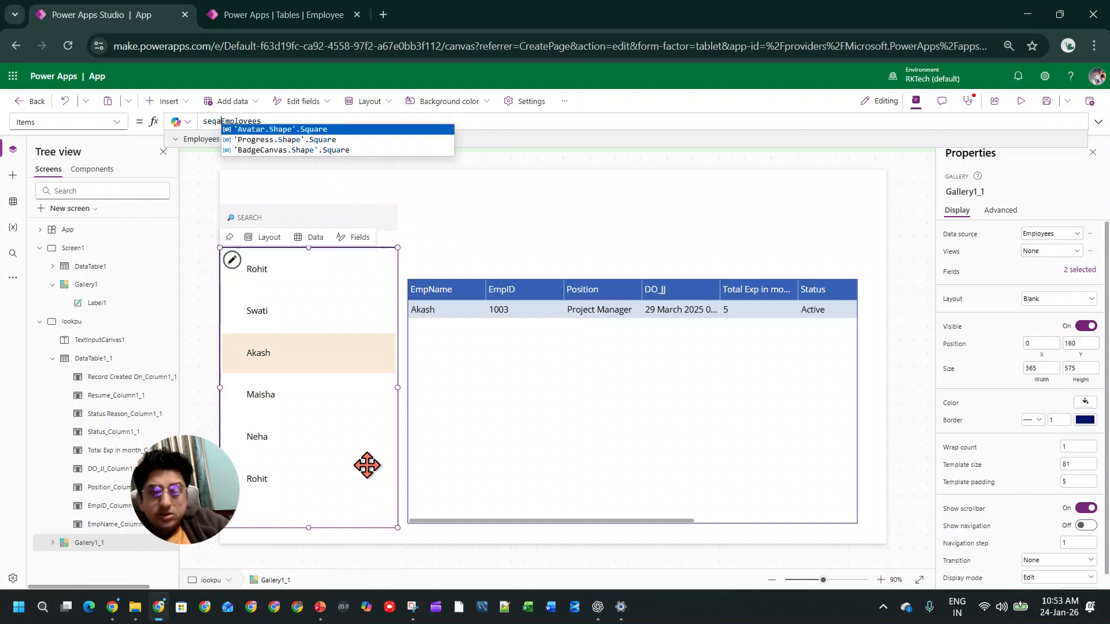
{"action": "key", "text": "BackSpace"}
{"action": "key", "text": "BackSpace"}
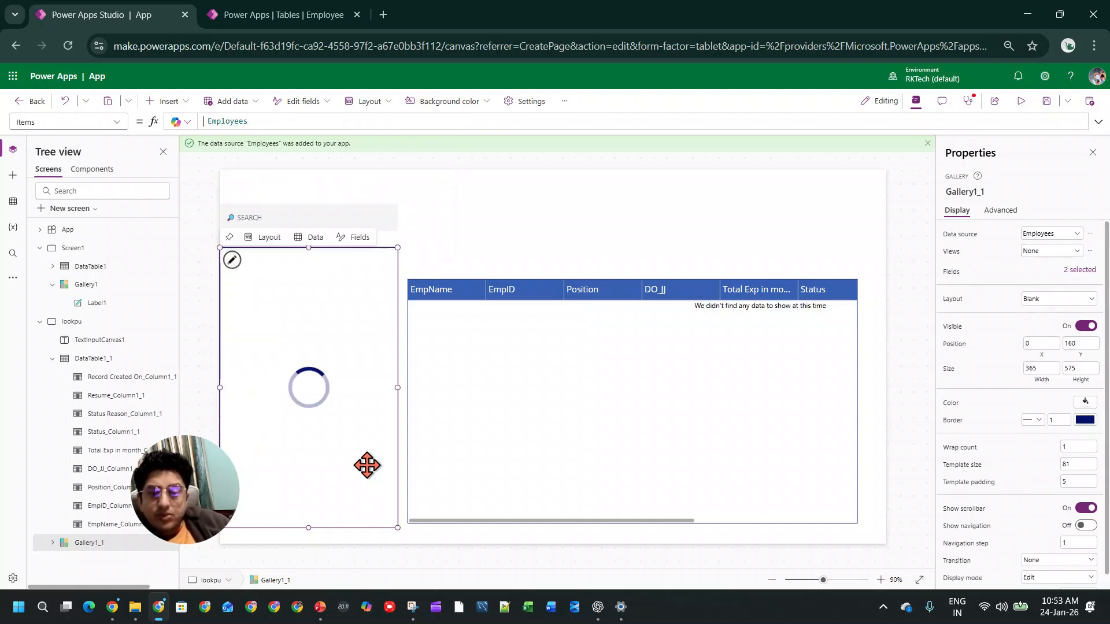
{"action": "type", "text": "filet"}
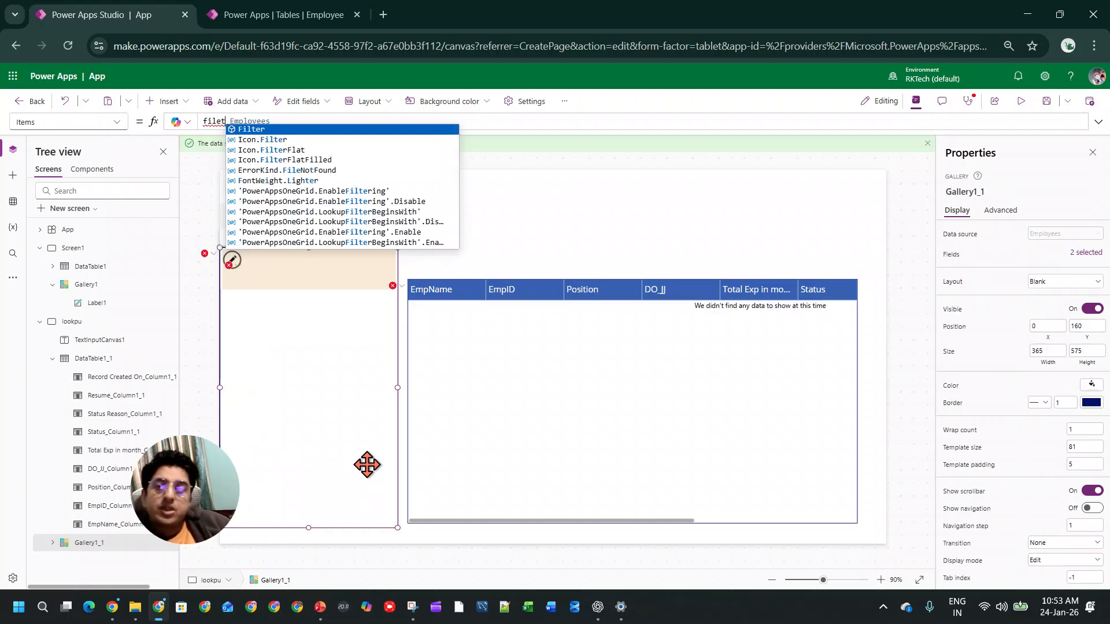
{"action": "left_click", "coordinate": [285, 129]}
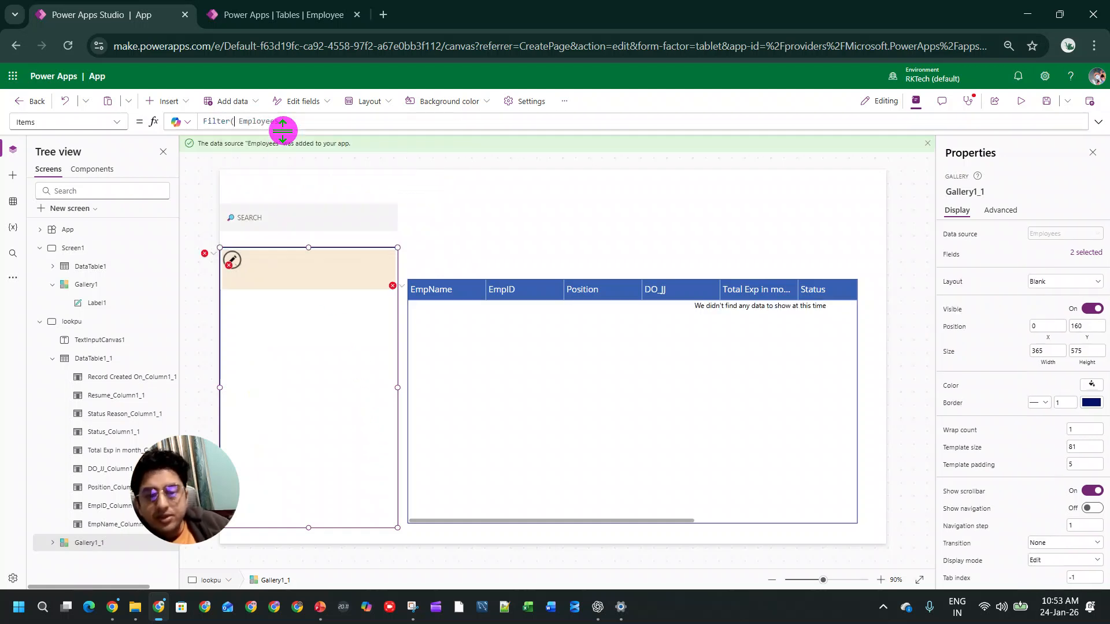
Step: Start the filter condition after Employees in the gallery's Items formula with "EmpName ="
{"action": "left_click", "coordinate": [316, 120]}
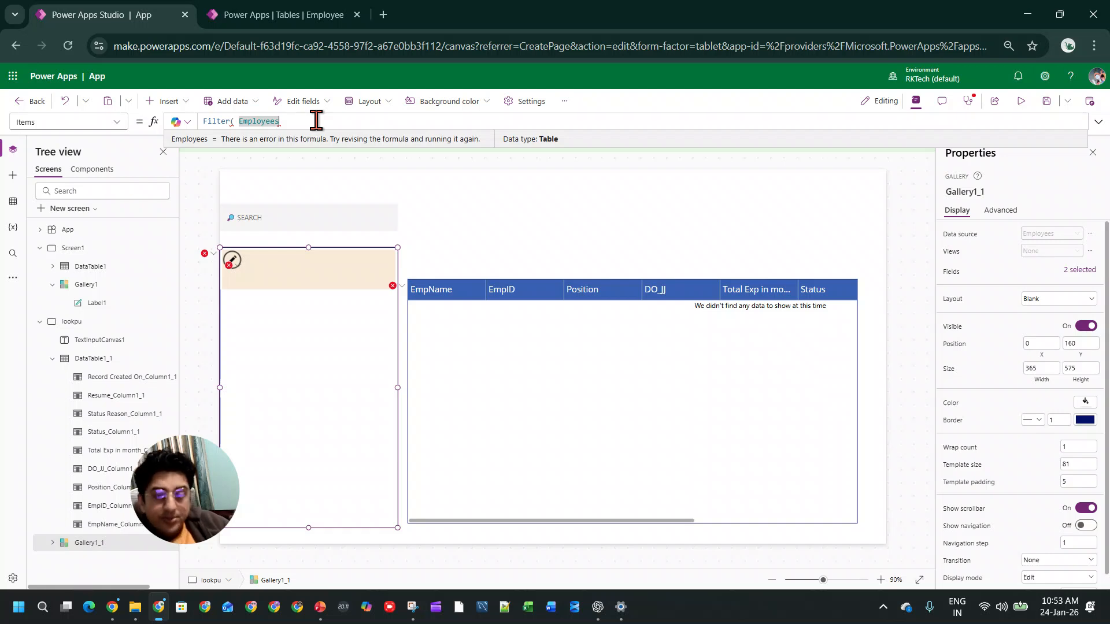
{"action": "type", "text": ","}
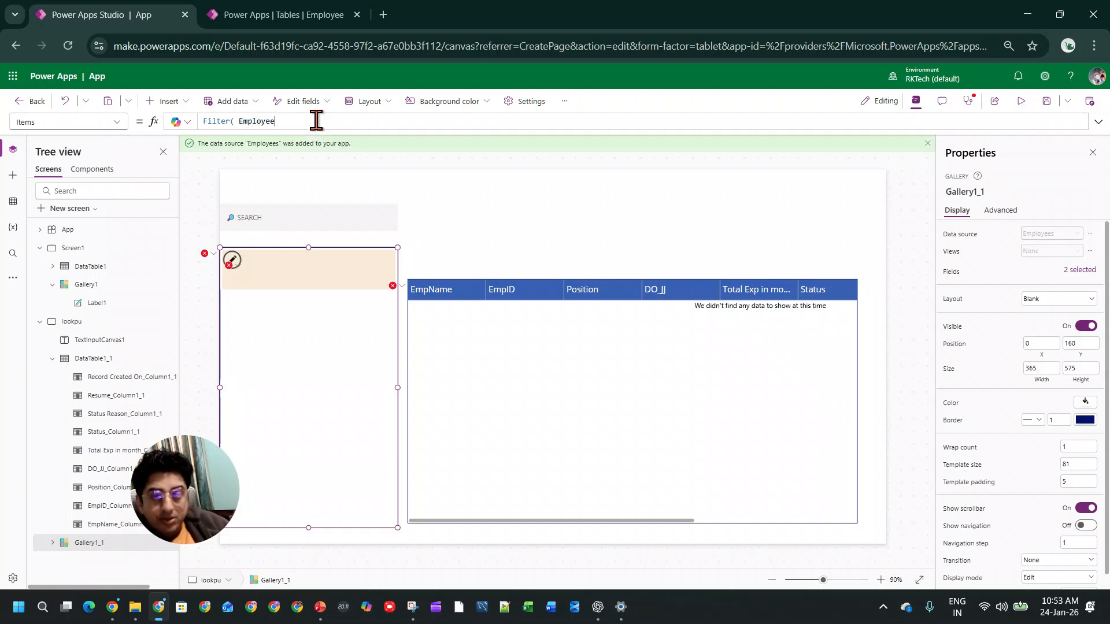
{"action": "key", "text": "BackSpace"}
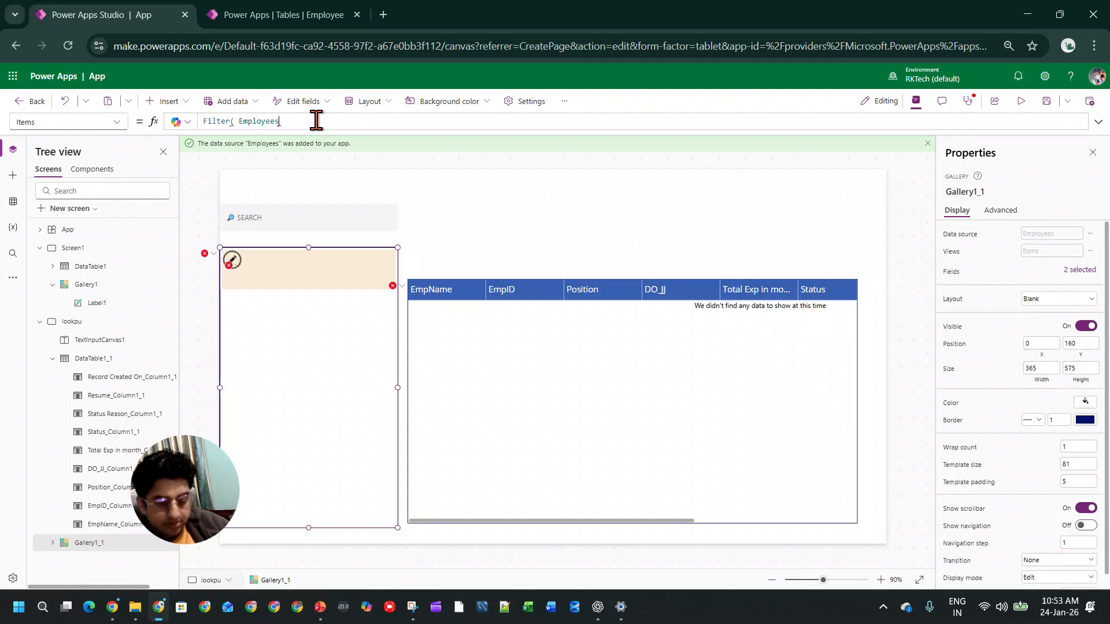
{"action": "type", "text": ","}
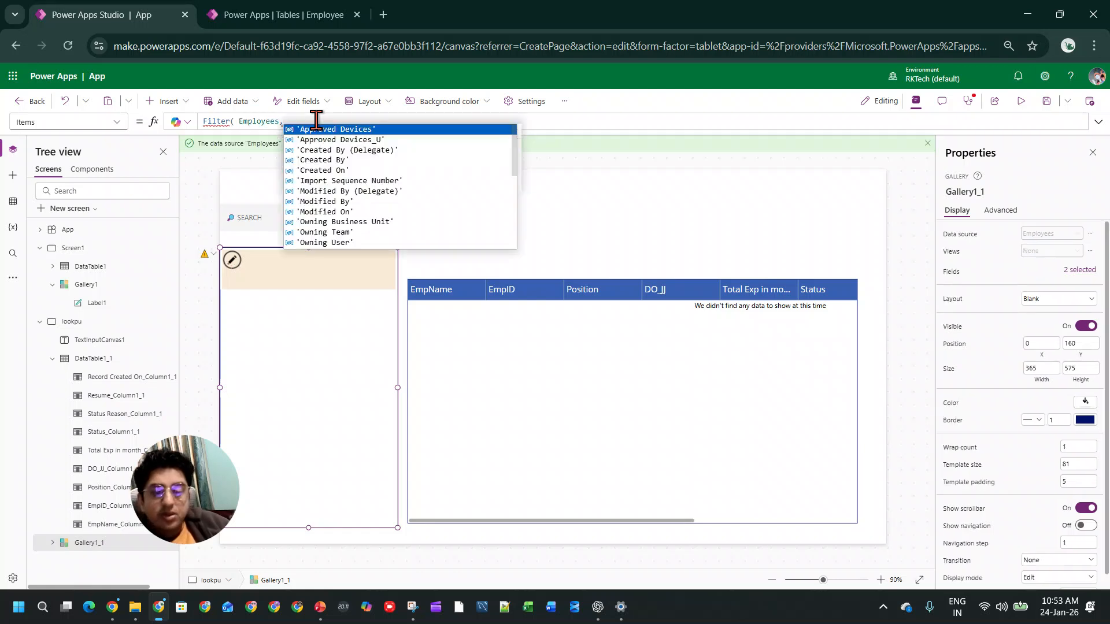
{"action": "scroll", "coordinate": [362, 227], "scroll_direction": "down", "scroll_amount": 5}
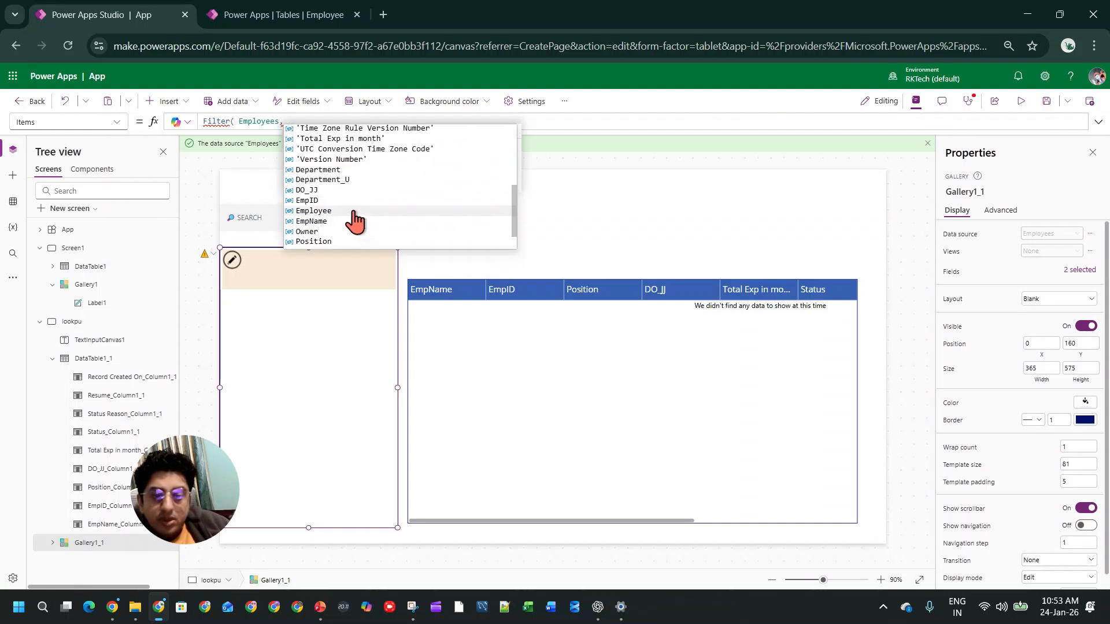
{"action": "left_click", "coordinate": [355, 223]}
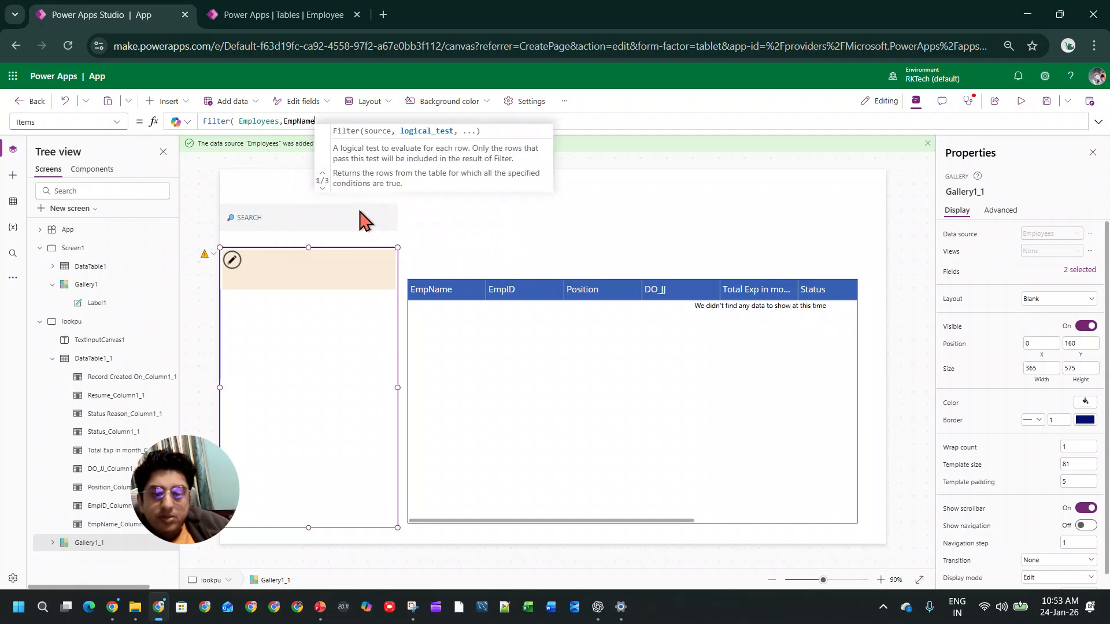
{"action": "type", "text": "="}
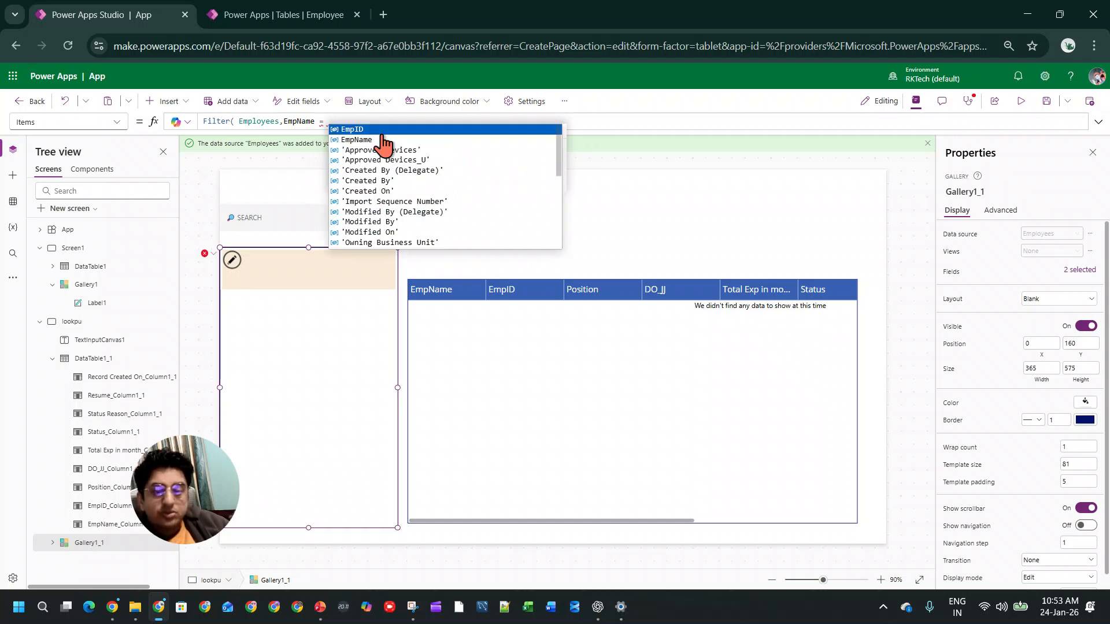
Step: Complete the gallery's filter condition with TextInputCanvas1.Value and close the Filter formula
{"action": "left_click", "coordinate": [229, 227]}
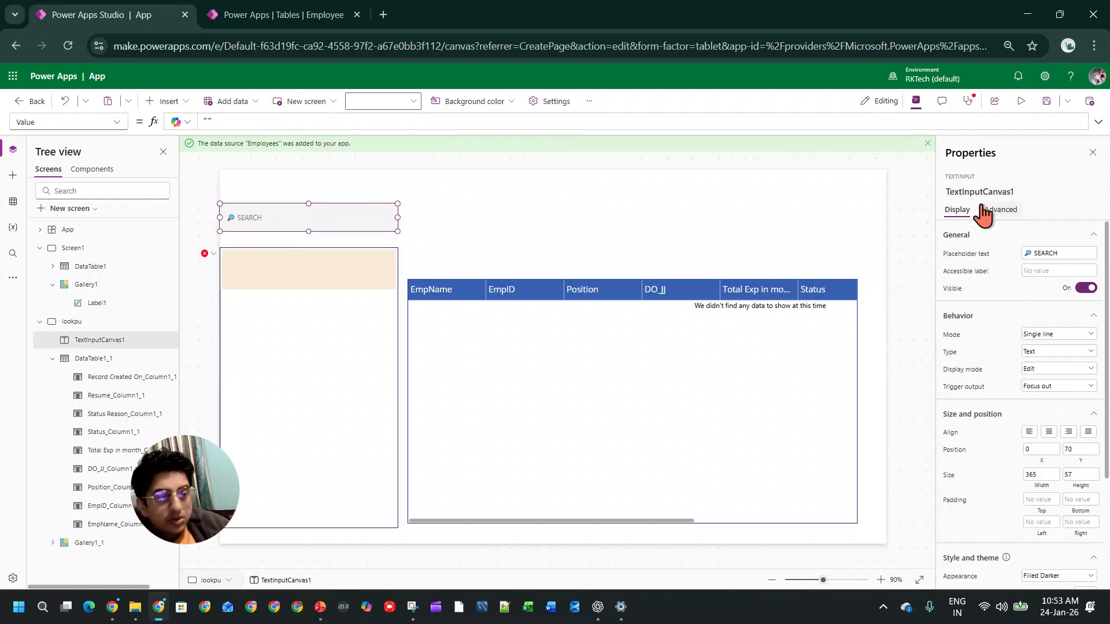
{"action": "left_click", "coordinate": [985, 193]}
{"action": "key", "text": "ctrl+c"}
{"action": "left_click", "coordinate": [357, 334]}
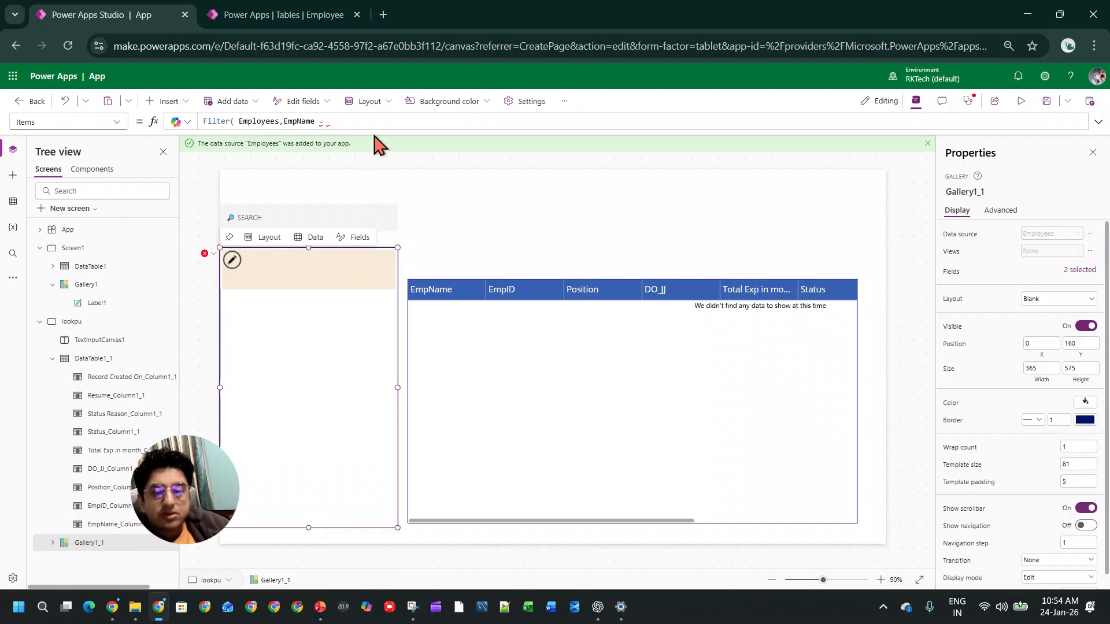
{"action": "left_click", "coordinate": [374, 121]}
{"action": "key", "text": "ctrl+v"}
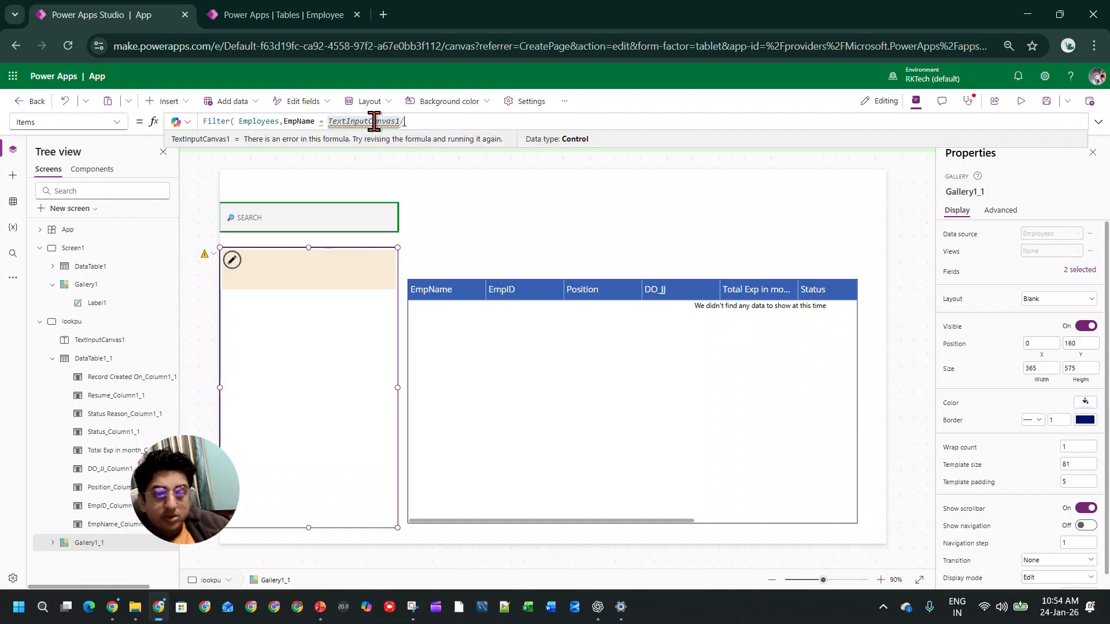
{"action": "type", "text": "."}
{"action": "key", "text": "Tab"}
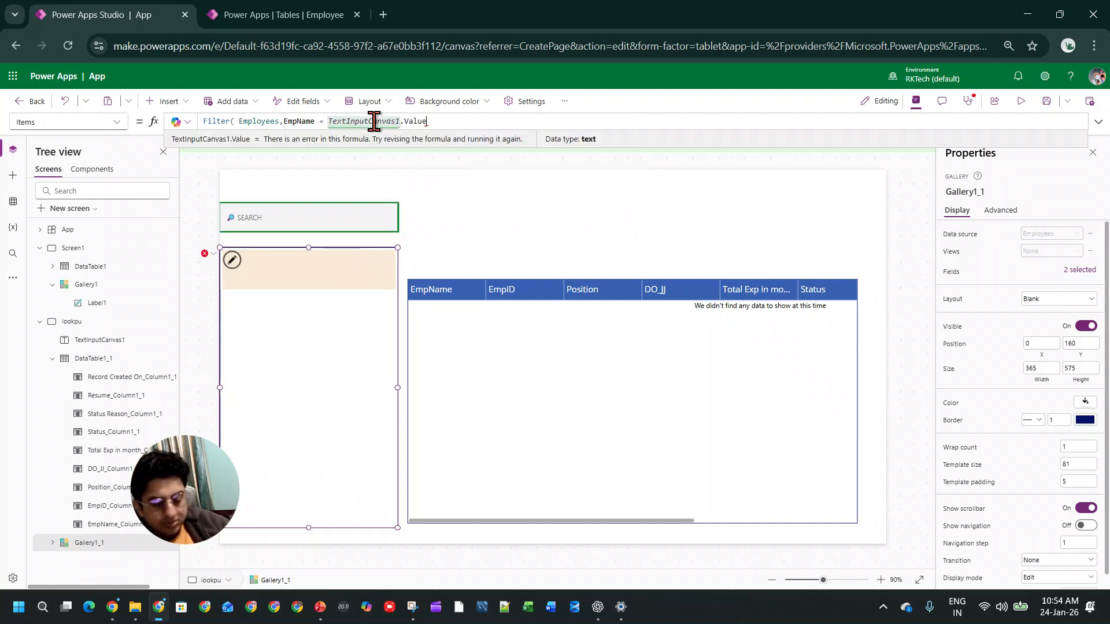
{"action": "left_click", "coordinate": [428, 200]}
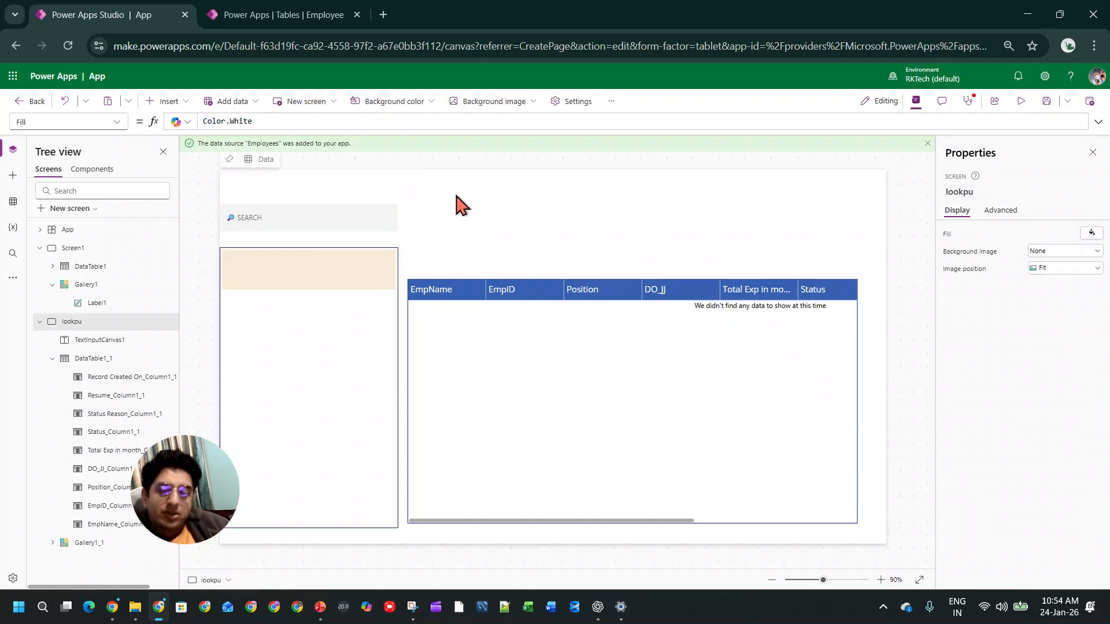
Step: Review the gallery's Filter formula, its Employees source and the search text input it references
{"action": "left_click", "coordinate": [338, 319]}
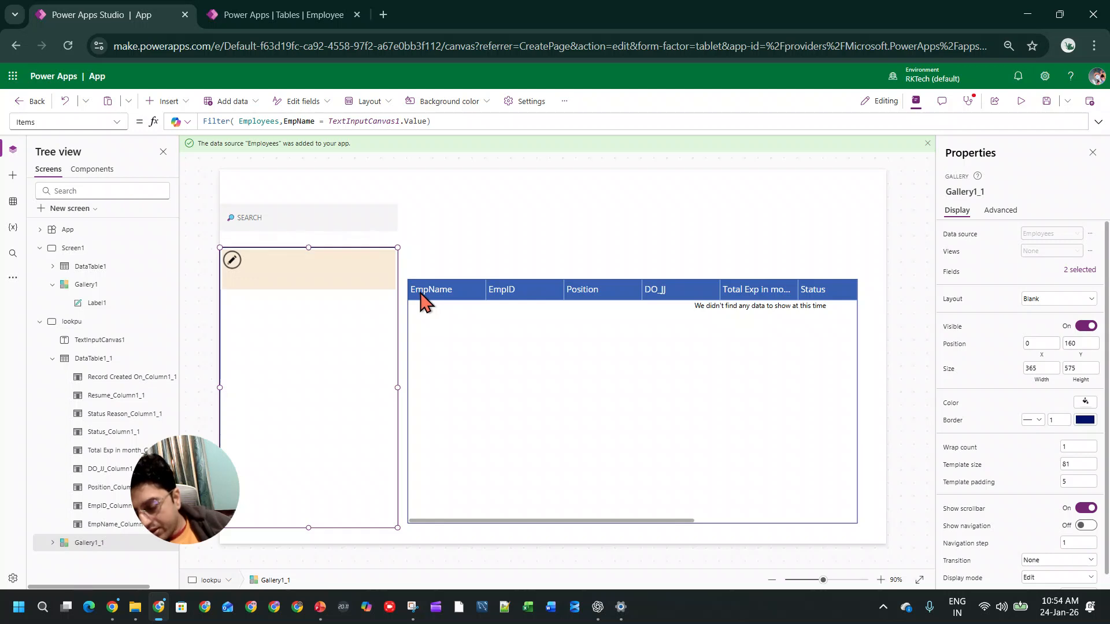
{"action": "left_click", "coordinate": [376, 222]}
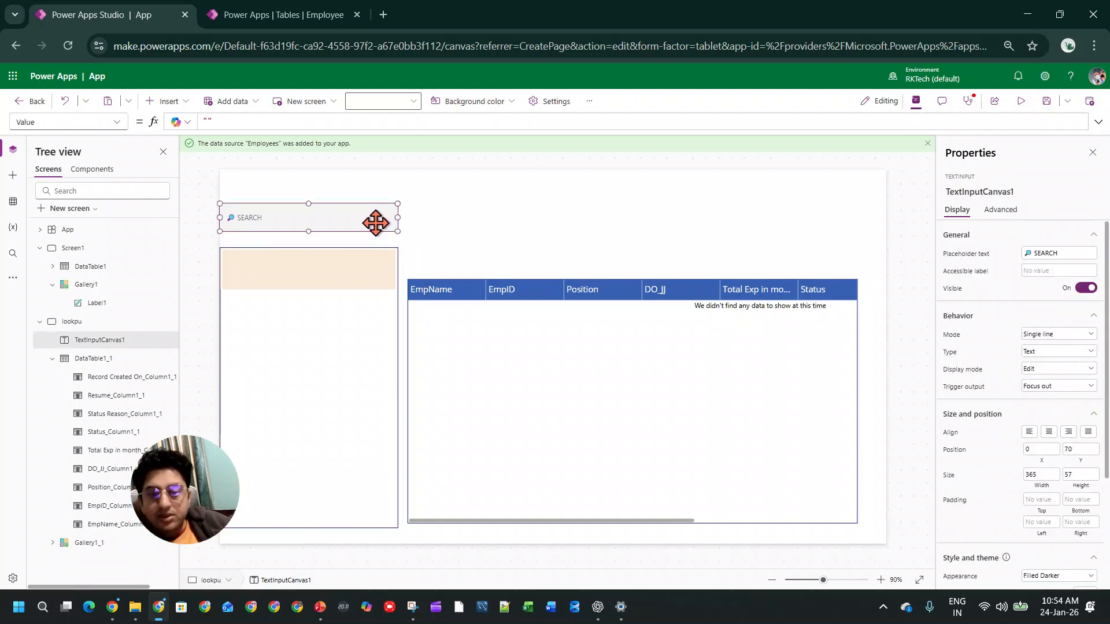
{"action": "left_click", "coordinate": [366, 324]}
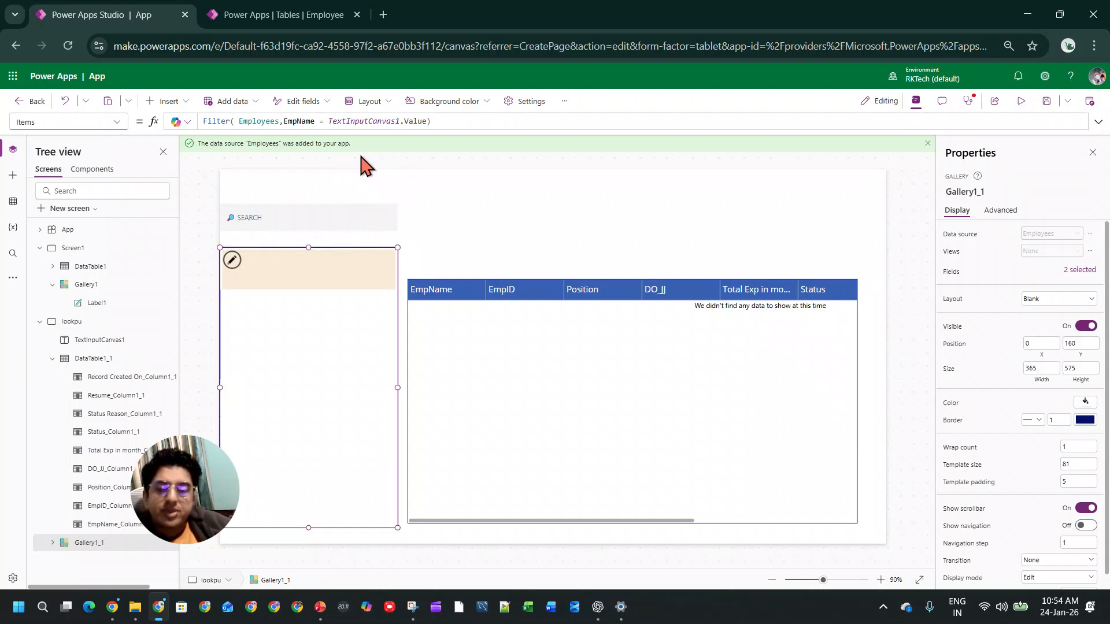
{"action": "left_click", "coordinate": [239, 121]}
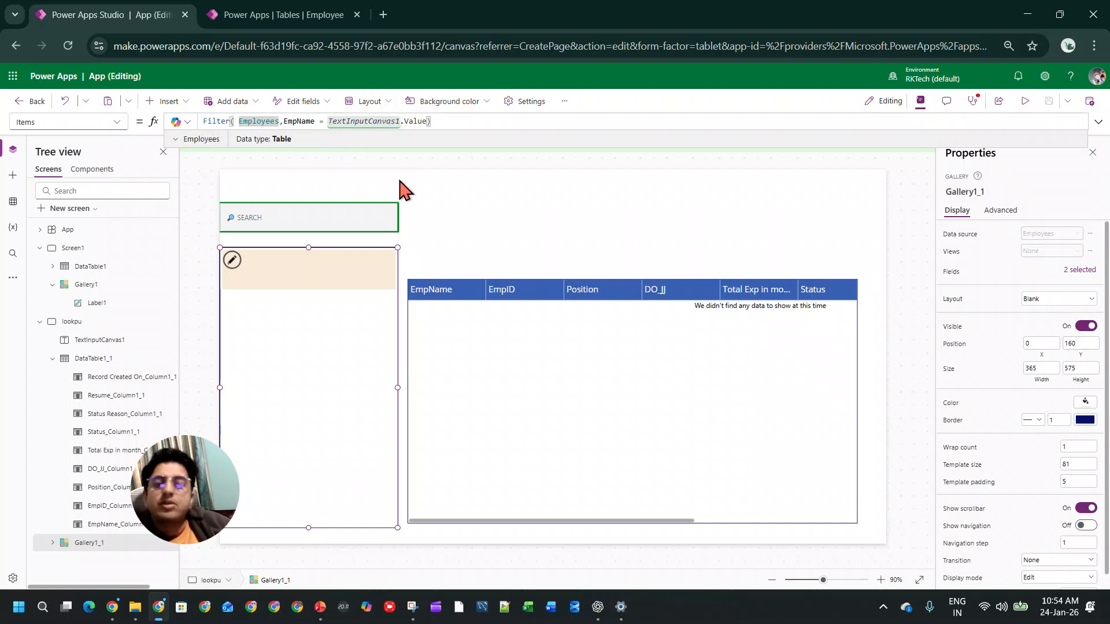
{"action": "left_click", "coordinate": [434, 217]}
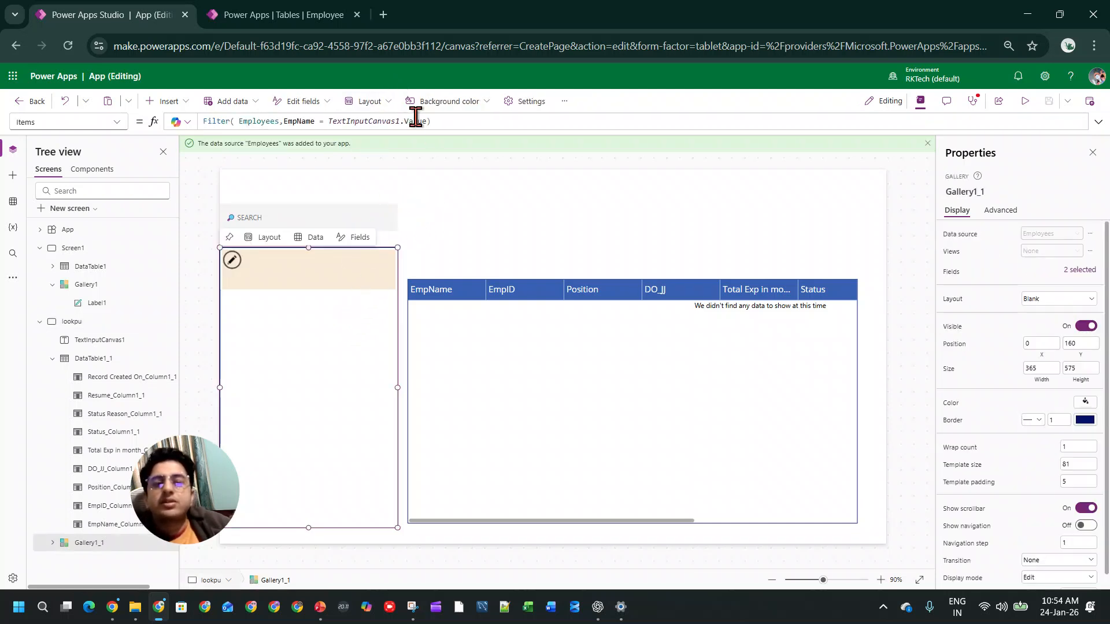
{"action": "left_click", "coordinate": [399, 122]}
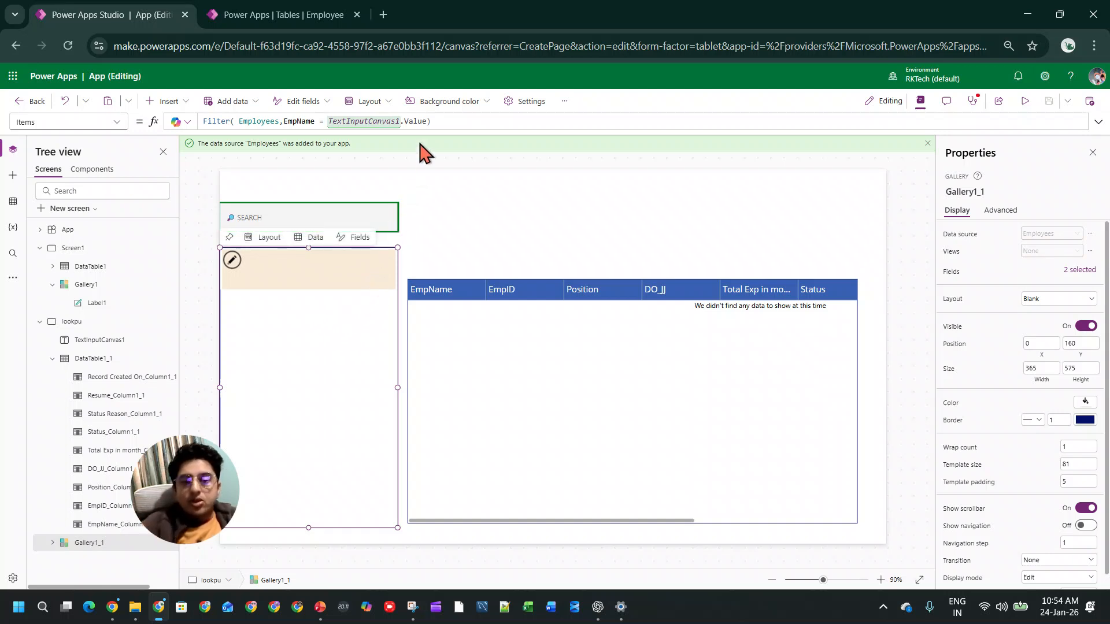
{"action": "left_click", "coordinate": [441, 121]}
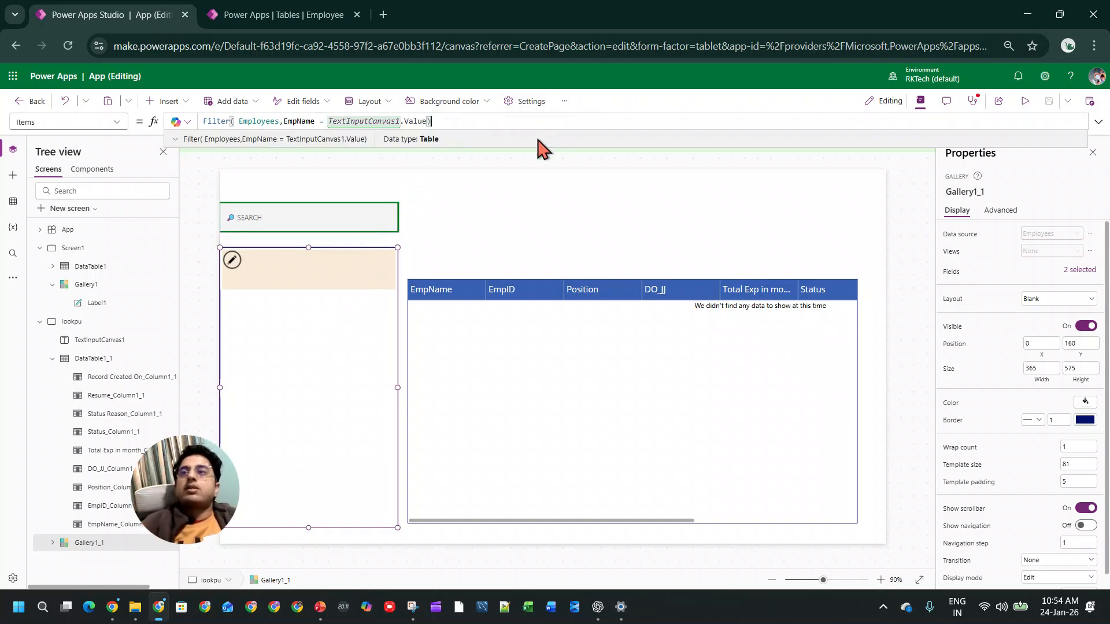
Step: Highlight the gallery's whole Filter formula and copy a screenshot of the formula and gallery area
{"action": "left_click_drag", "start_coordinate": [457, 121], "coordinate": [142, 124]}
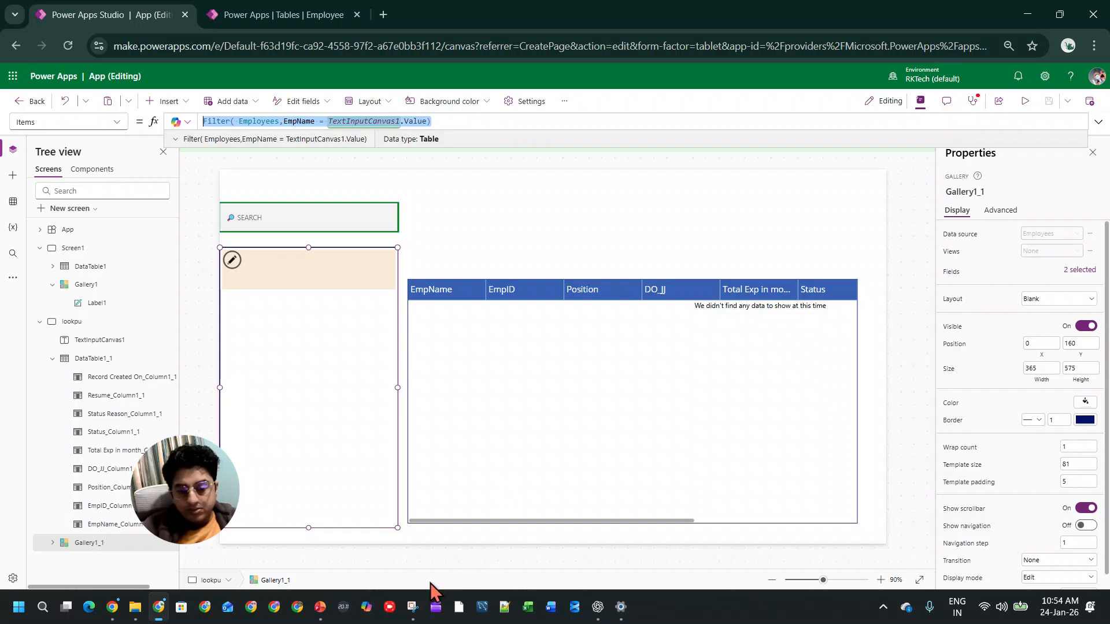
{"action": "left_click", "coordinate": [412, 606]}
{"action": "left_click", "coordinate": [373, 148]}
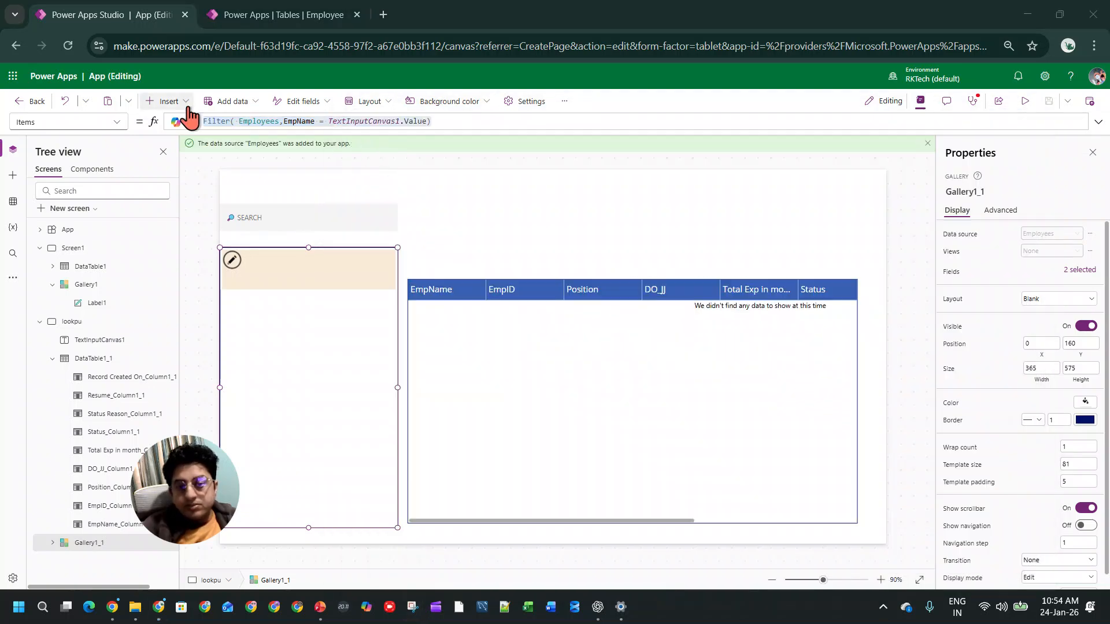
{"action": "left_click_drag", "start_coordinate": [116, 95], "coordinate": [490, 473]}
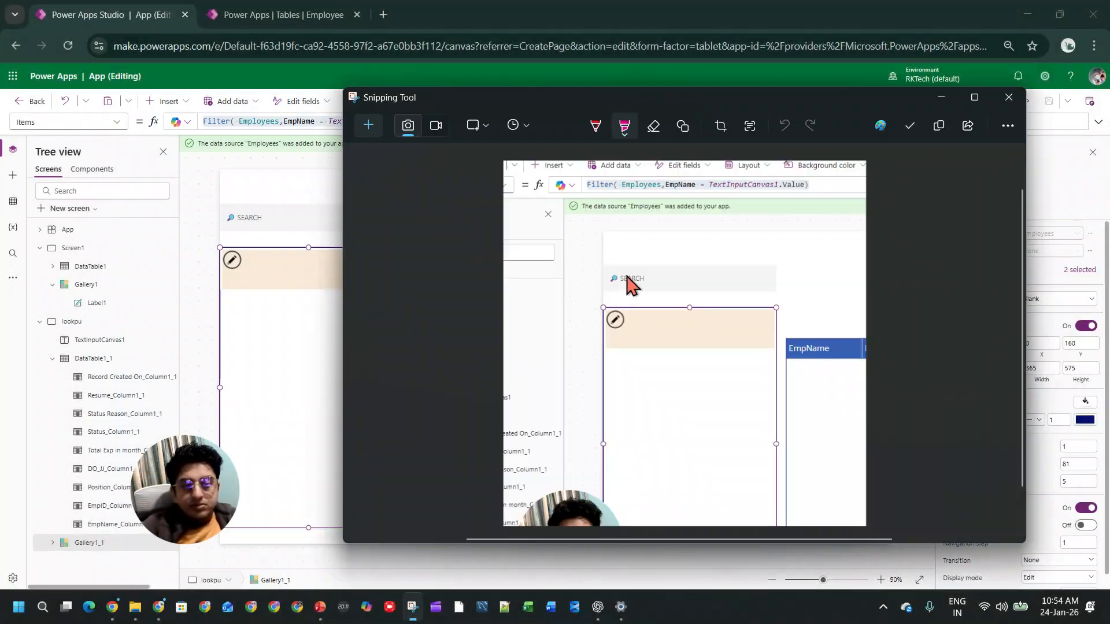
{"action": "right_click", "coordinate": [671, 354]}
{"action": "left_click", "coordinate": [713, 393]}
Step: Switch to ChatGPT, send the screenshot with the message "if nothing then show all records", and read down to the recommended gallery Items formula
{"action": "left_click", "coordinate": [597, 607]}
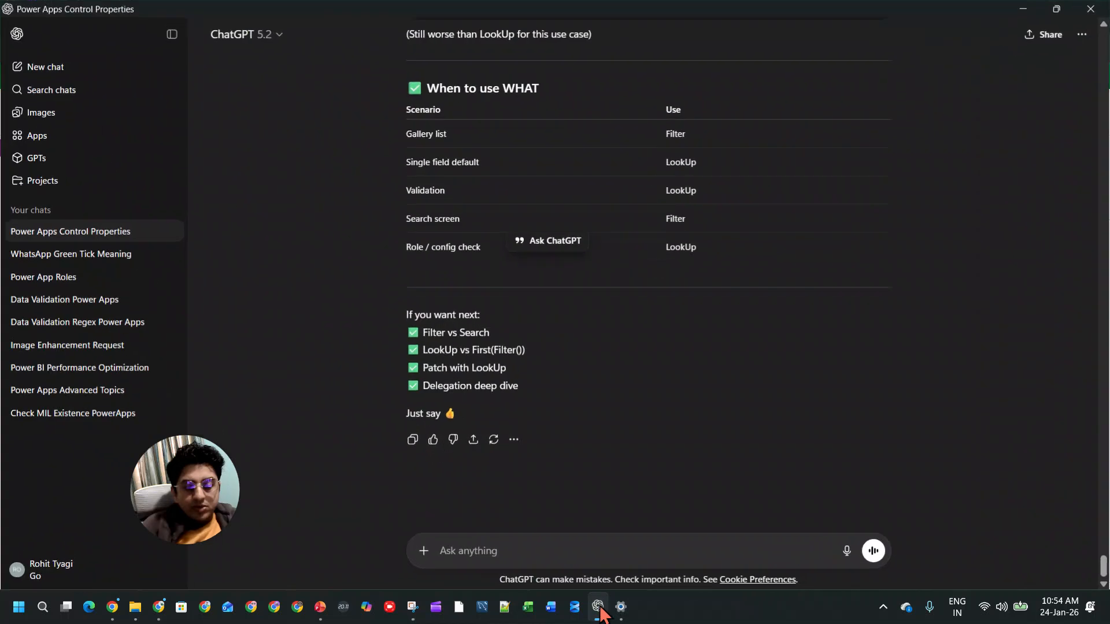
{"action": "key", "text": "ctrl+v"}
{"action": "key", "text": "shift+Return"}
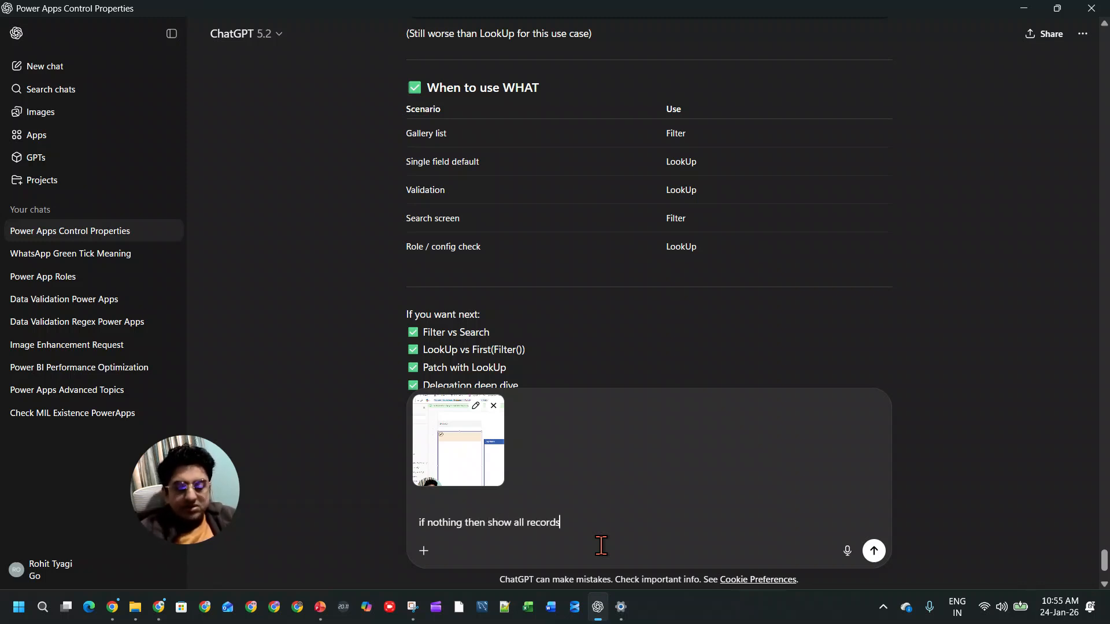
{"action": "key", "text": "Return"}
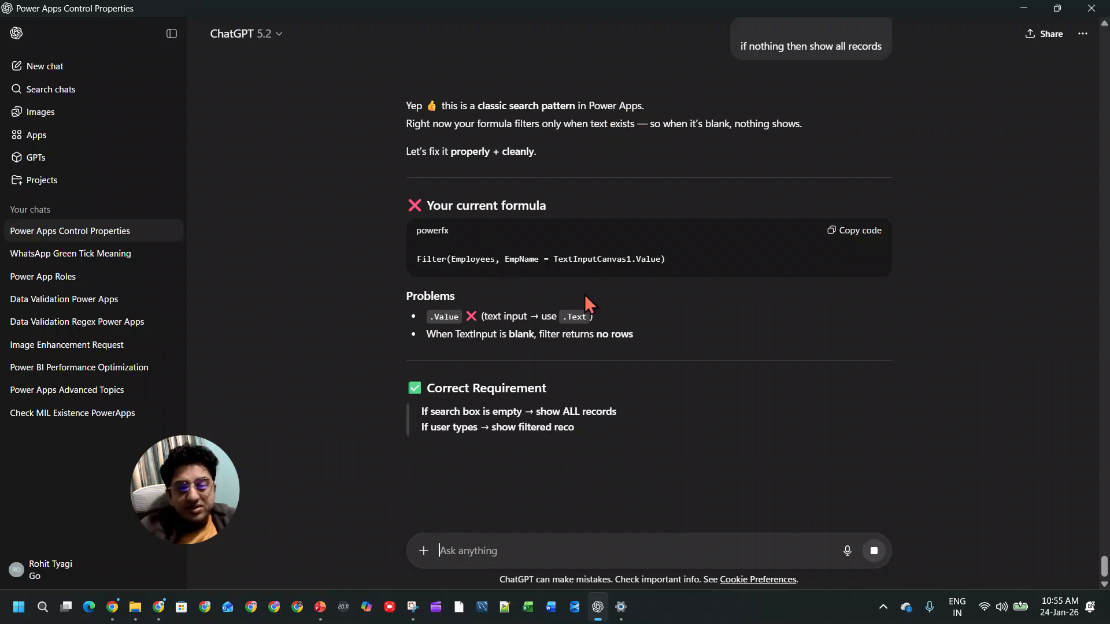
{"action": "scroll", "coordinate": [536, 326], "scroll_direction": "down", "scroll_amount": 3}
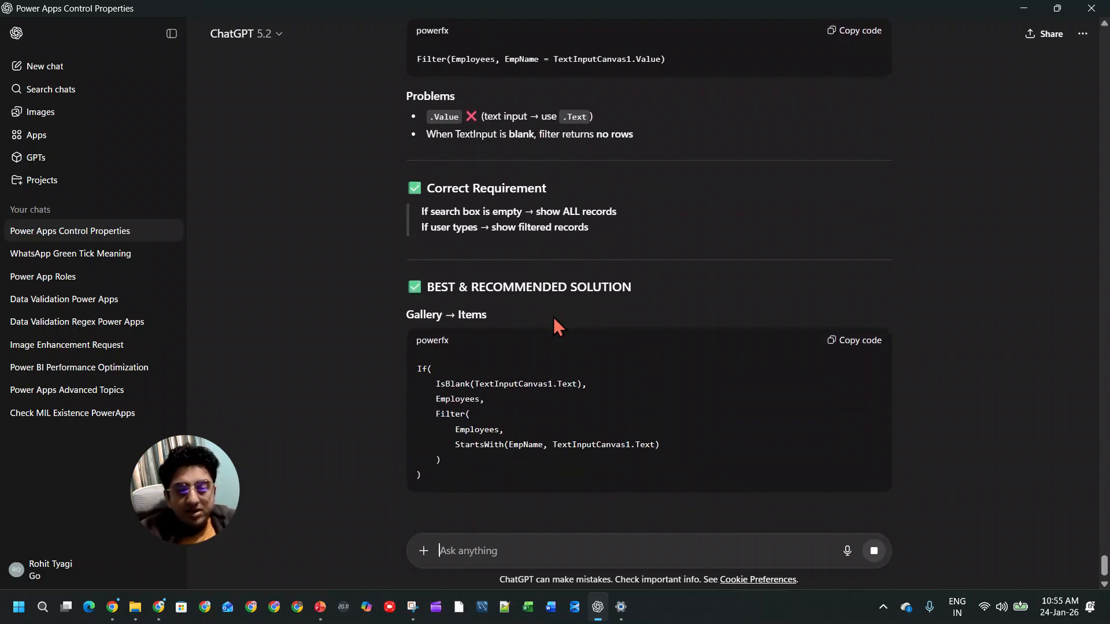
Step: Copy the If, IsBlank(TextInputCanvas1.Text) and Employees lines of the recommended formula from ChatGPT and switch to Power Apps Studio
{"action": "left_click_drag", "start_coordinate": [495, 401], "coordinate": [397, 370]}
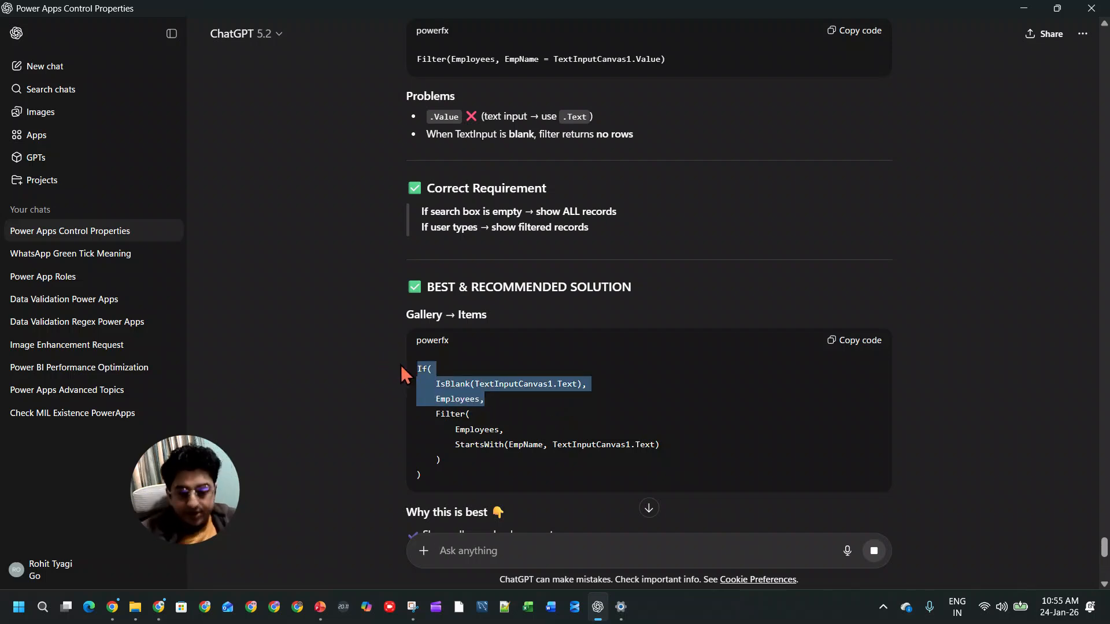
{"action": "key", "text": "alt+Tab"}
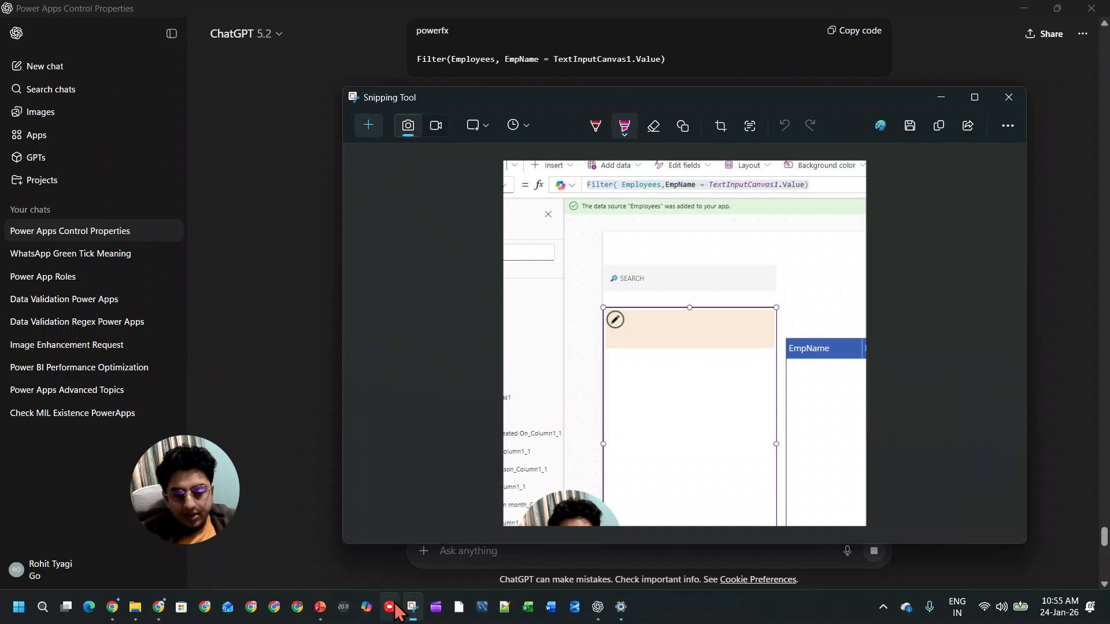
{"action": "left_click", "coordinate": [319, 607]}
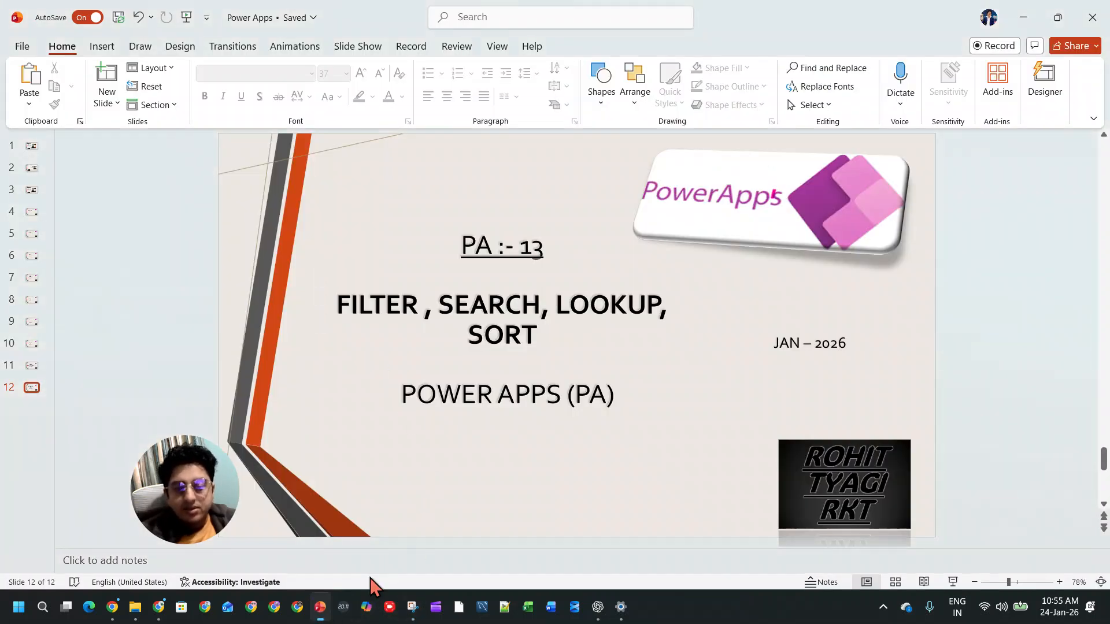
{"action": "left_click", "coordinate": [320, 606]}
{"action": "left_click", "coordinate": [160, 606]}
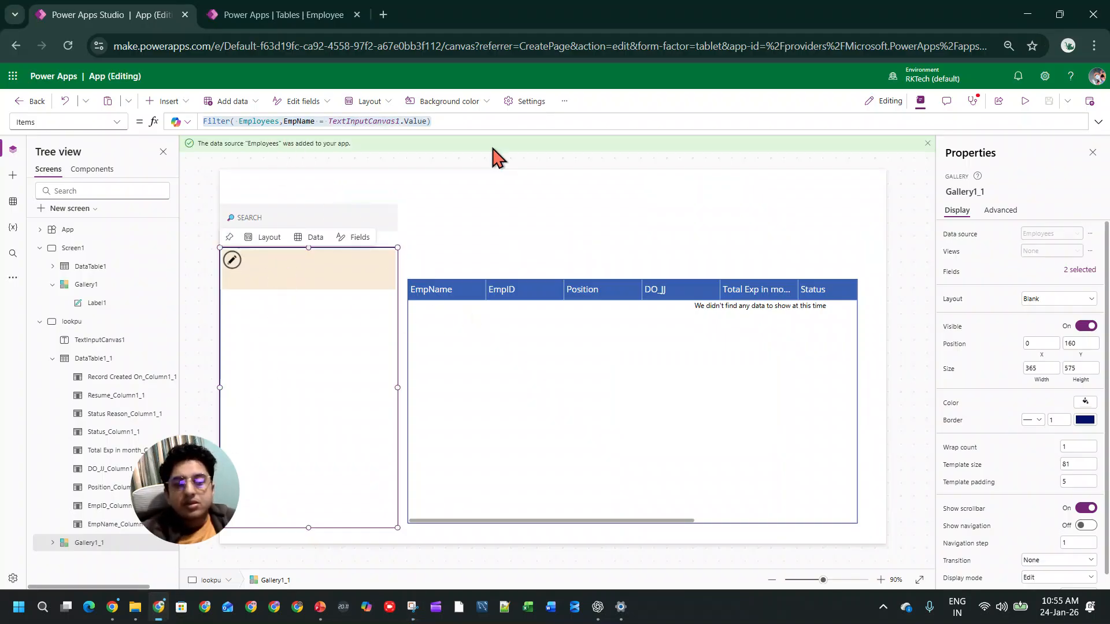
Step: Expand the gallery's Items formula and insert the copied If(IsBlank(TextInputCanvas1.Text), Employees, lines before Filter
{"action": "left_click", "coordinate": [1098, 122]}
{"action": "left_click", "coordinate": [194, 197]}
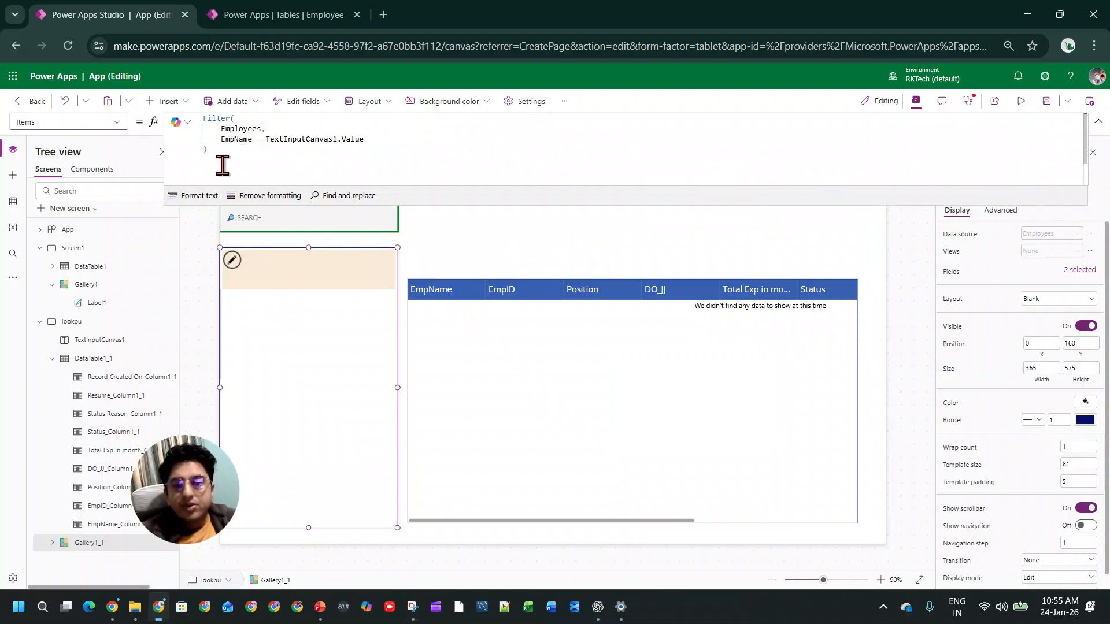
{"action": "left_click", "coordinate": [206, 118]}
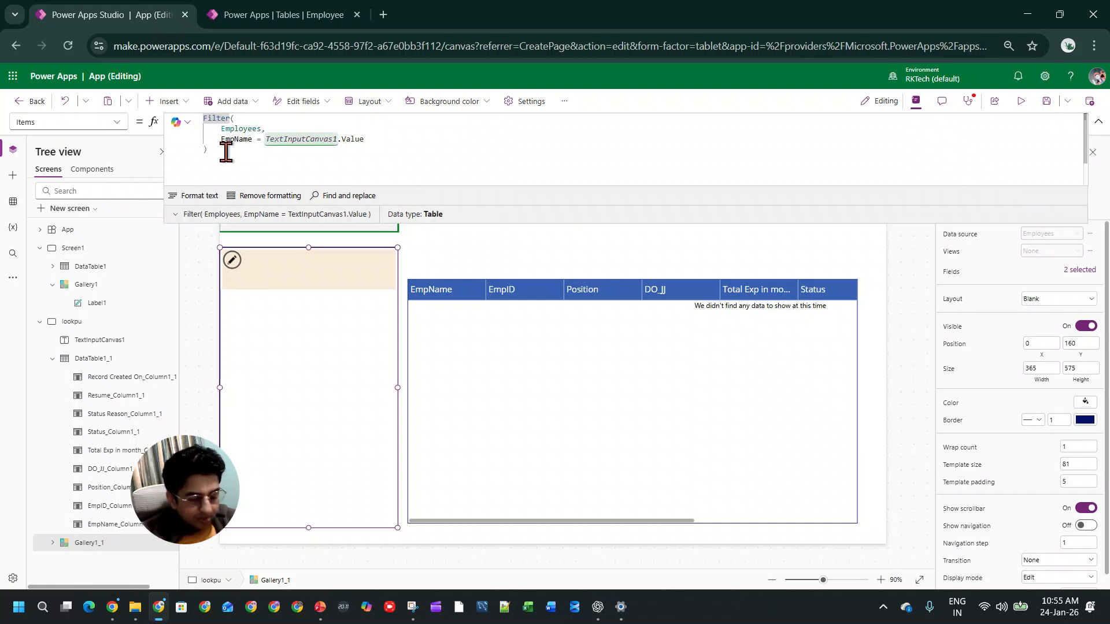
{"action": "key", "text": "Return"}
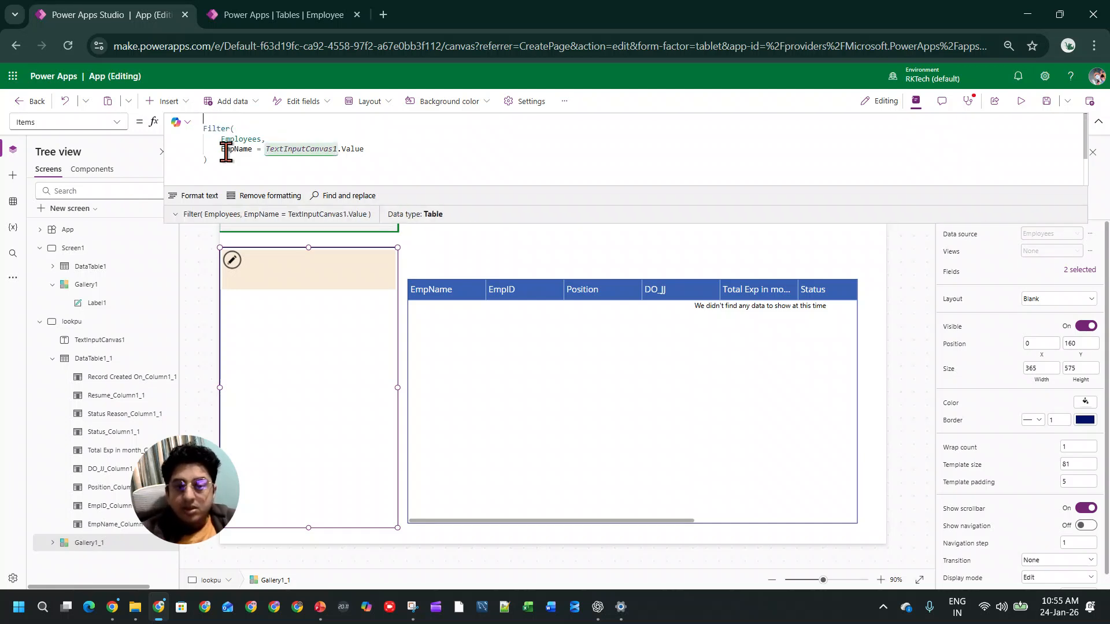
{"action": "key", "text": "ctrl+v"}
Step: Change the IsBlank argument to TextInputCanvas1.Value and add the closing parenthesis that completes the If formula
{"action": "double_click", "coordinate": [233, 128]}
{"action": "mouse_move", "coordinate": [354, 131]}
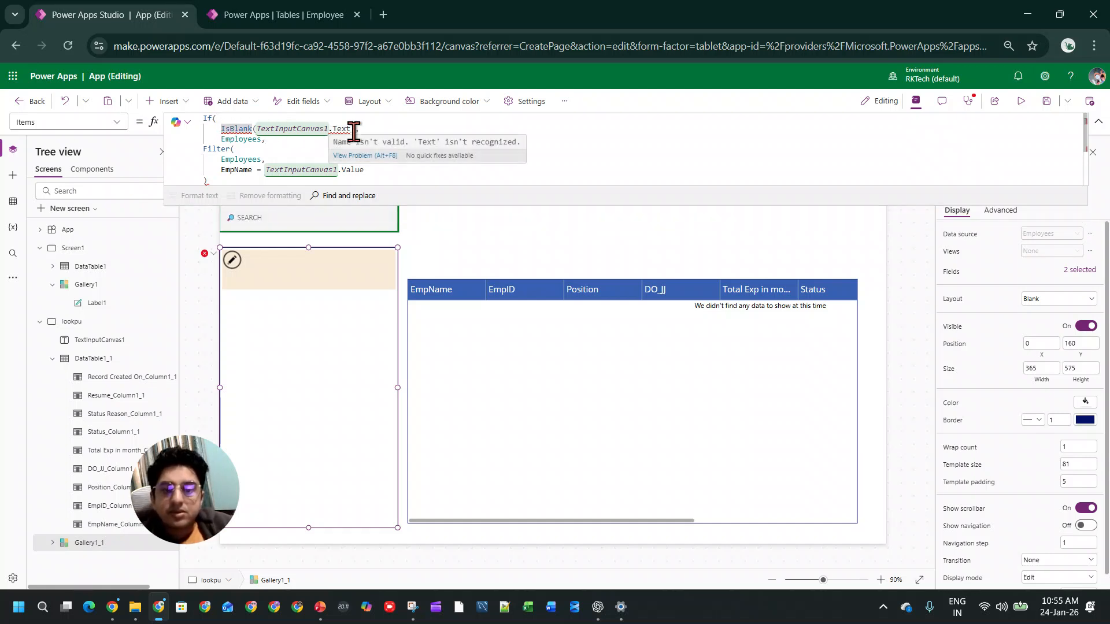
{"action": "double_click", "coordinate": [341, 129]}
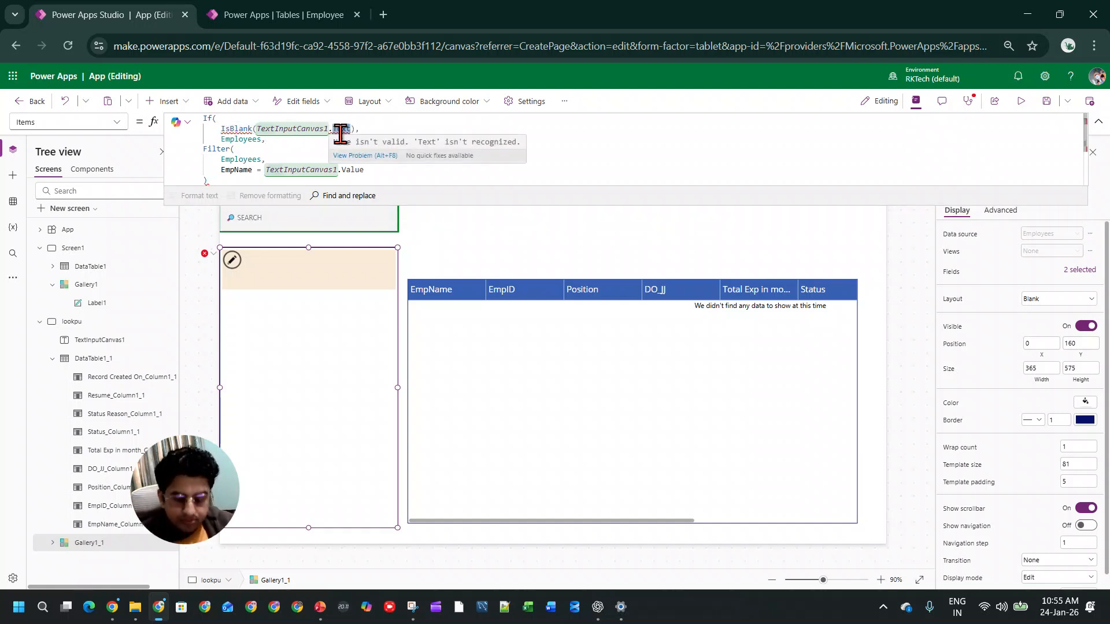
{"action": "type", "text": "Value"}
{"action": "scroll", "coordinate": [375, 160], "scroll_direction": "down", "scroll_amount": 1}
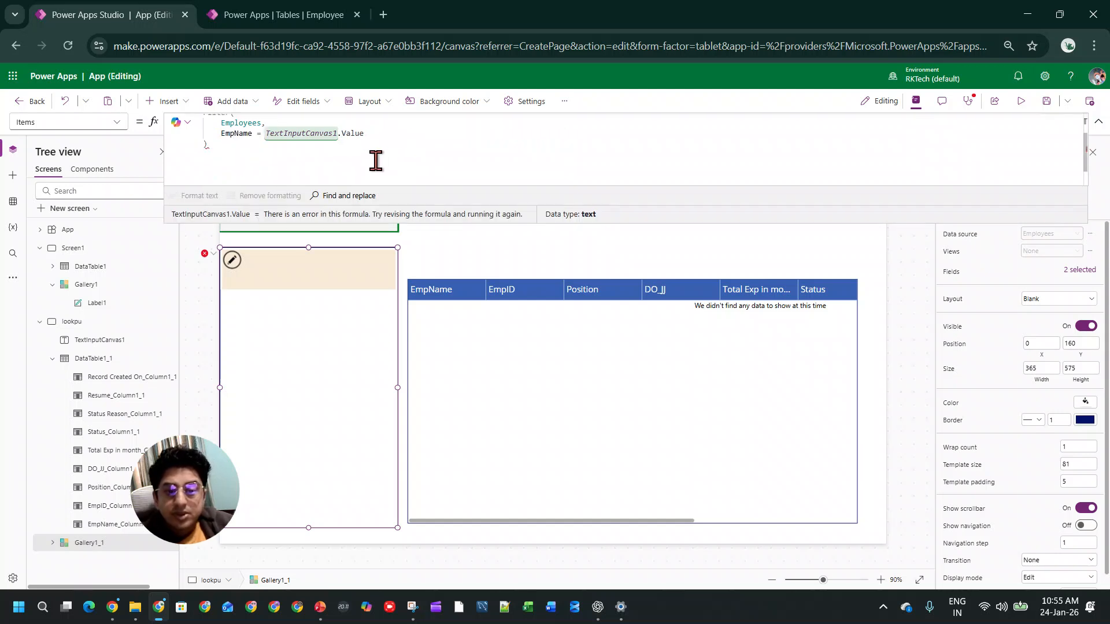
{"action": "left_click", "coordinate": [312, 149]}
{"action": "key", "text": "BackSpace"}
{"action": "type", "text": ")"}
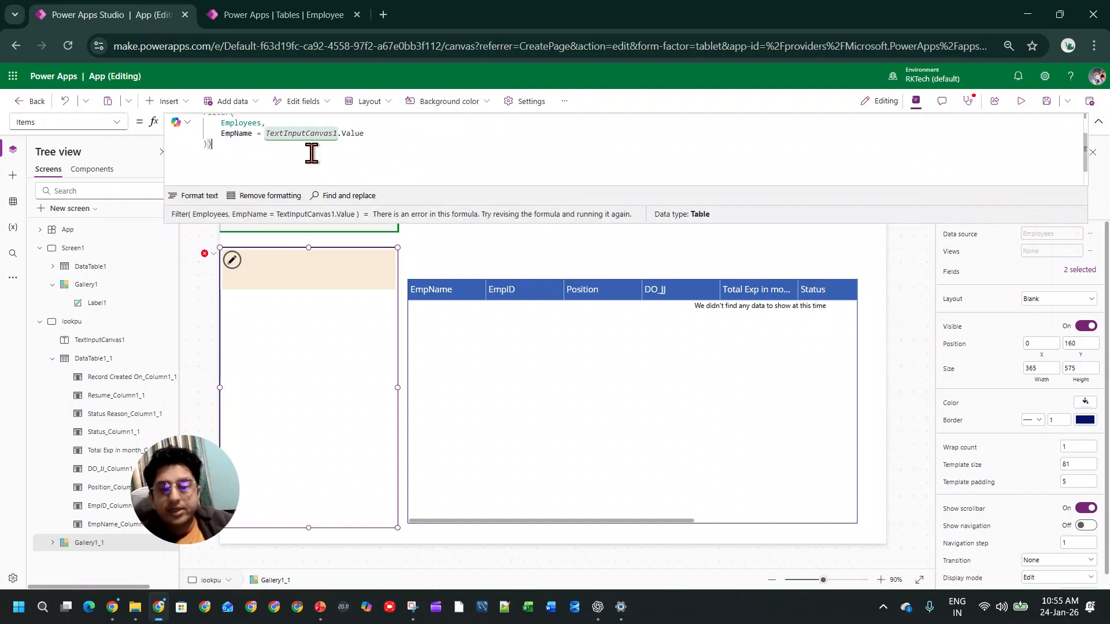
{"action": "scroll", "coordinate": [314, 156], "scroll_direction": "up", "scroll_amount": 1}
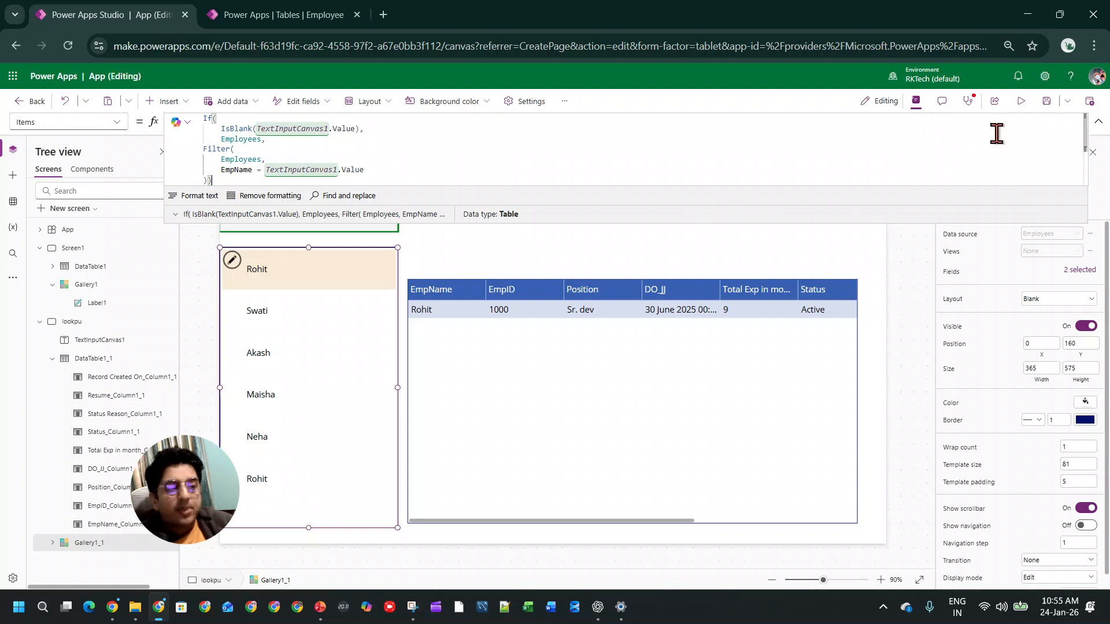
Step: Preview the app and select different employees in the gallery with the search box empty
{"action": "left_click", "coordinate": [1021, 101]}
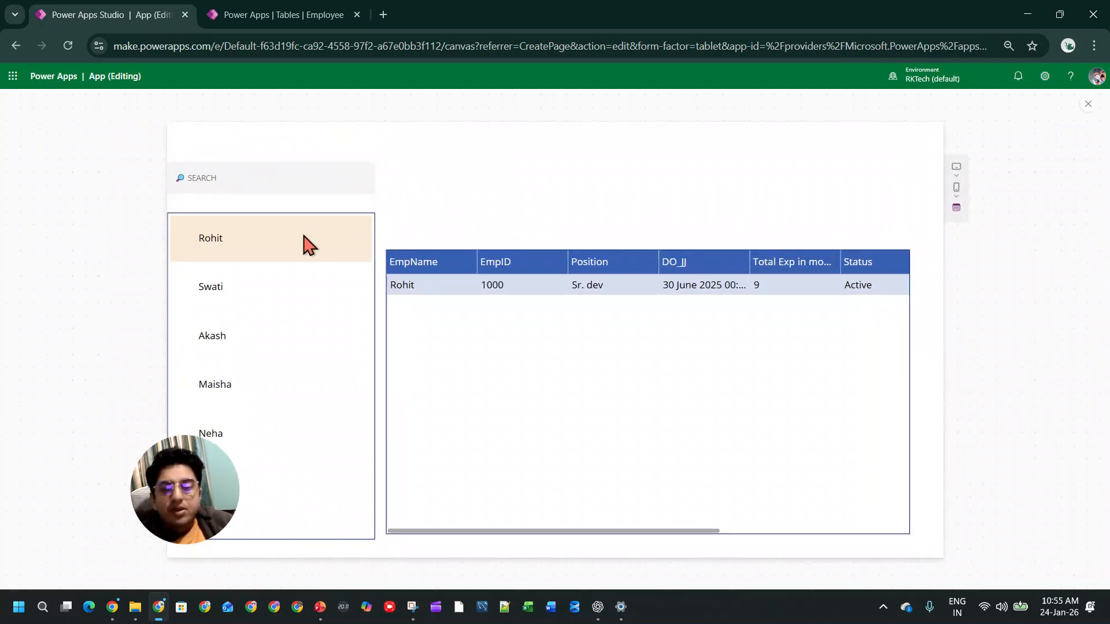
{"action": "left_click", "coordinate": [258, 280]}
{"action": "left_click", "coordinate": [278, 292]}
{"action": "left_click", "coordinate": [234, 231]}
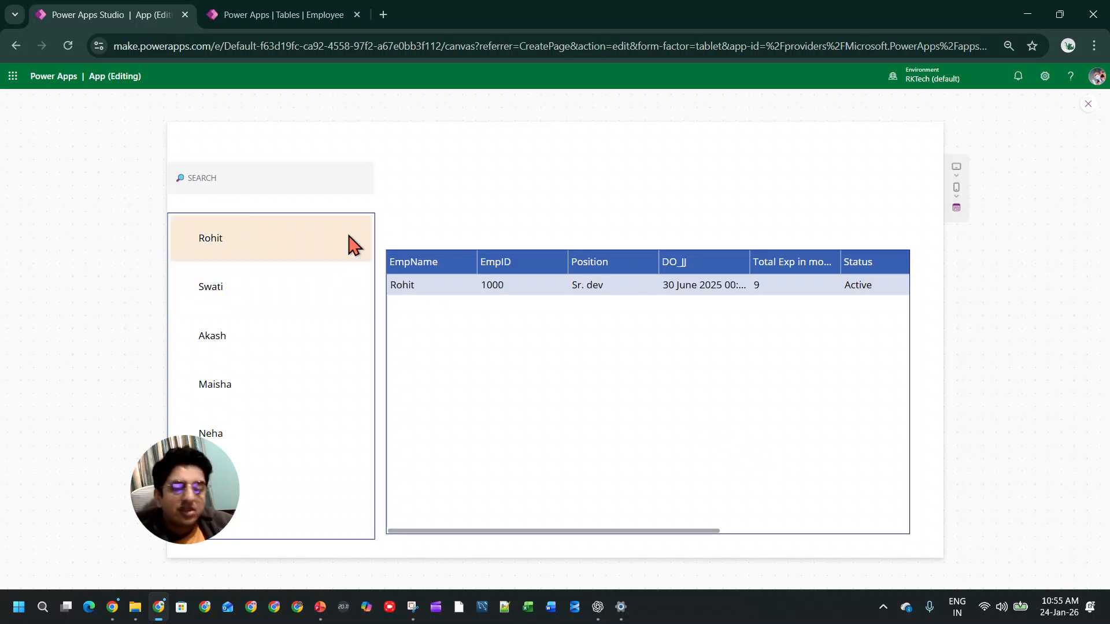
Step: Test the gallery filter by entering an employee's first name in lowercase in the search box, and leave the preview
{"action": "left_click", "coordinate": [280, 173]}
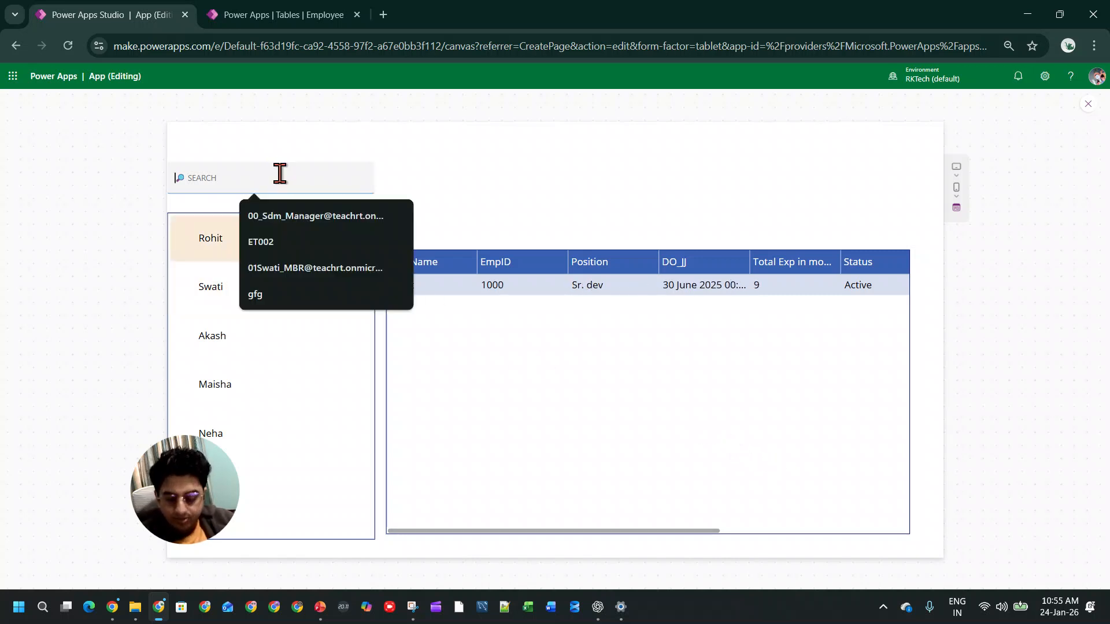
{"action": "type", "text": "neha"}
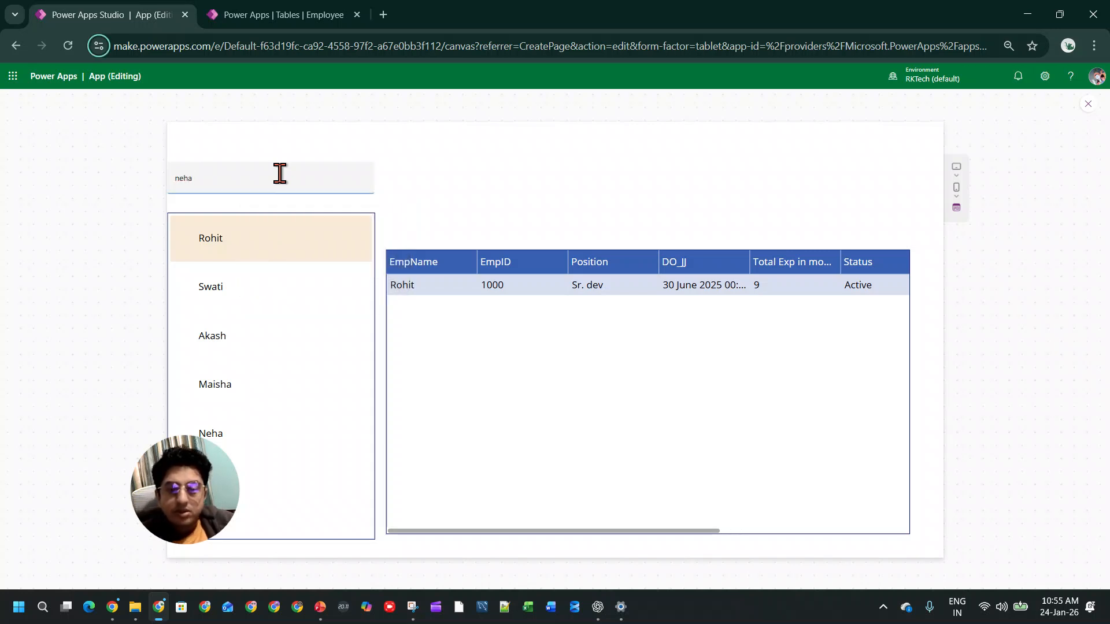
{"action": "left_click", "coordinate": [1088, 104]}
{"action": "left_click", "coordinate": [673, 374]}
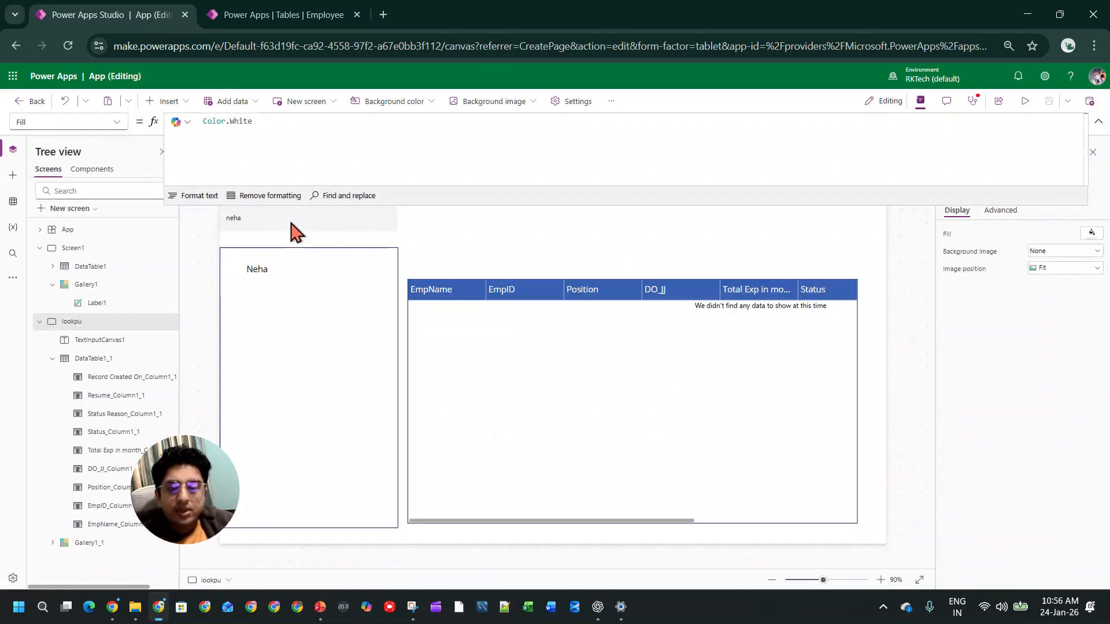
Step: Set the search text input to update the gallery while text is still being entered
{"action": "left_click", "coordinate": [292, 227]}
{"action": "left_click", "coordinate": [1067, 393]}
{"action": "left_click", "coordinate": [1058, 424]}
Step: Preview the app and replace the search text with another employee's first name, first in lowercase and then capitalised
{"action": "left_click", "coordinate": [1021, 101]}
{"action": "left_click", "coordinate": [253, 183]}
{"action": "key", "text": "ctrl+a"}
{"action": "key", "text": "BackSpace"}
{"action": "type", "text": "swat"}
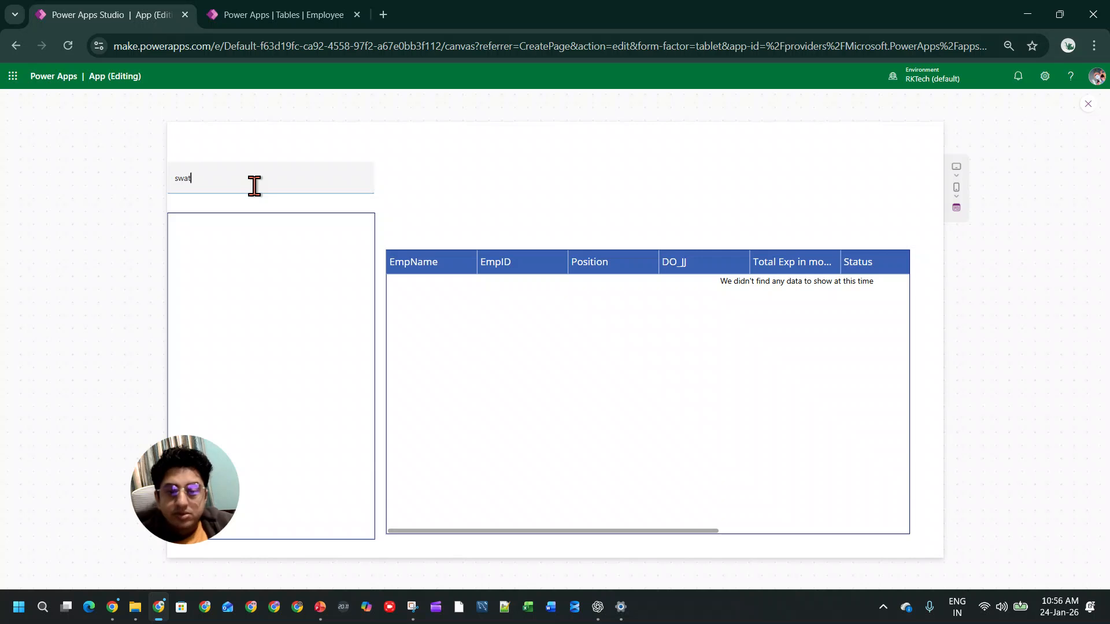
{"action": "key", "text": "BackSpace"}
{"action": "key", "text": "BackSpace"}
{"action": "key", "text": "BackSpace"}
{"action": "type", "text": "S"}
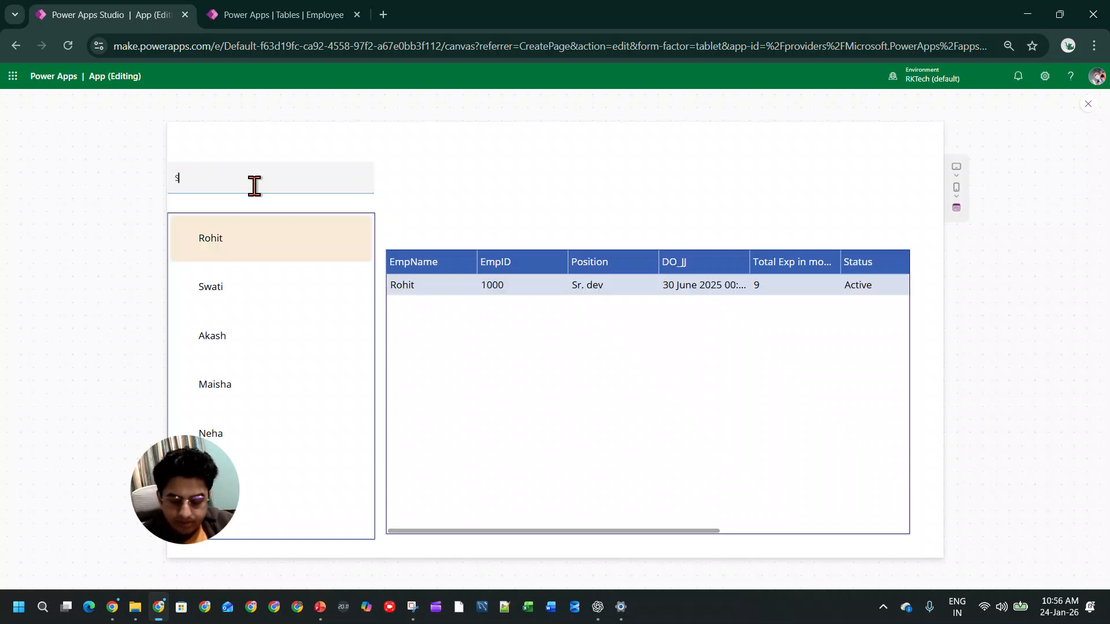
{"action": "type", "text": "wati"}
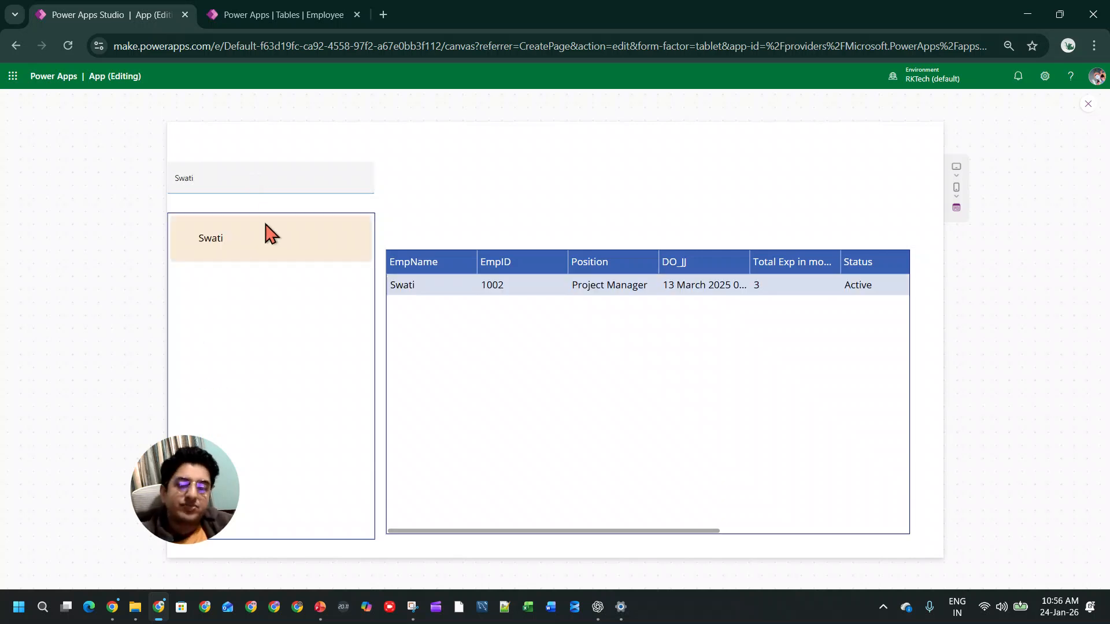
Step: Clear the search box and select the third employee in the full gallery list
{"action": "double_click", "coordinate": [309, 186]}
{"action": "key", "text": "BackSpace"}
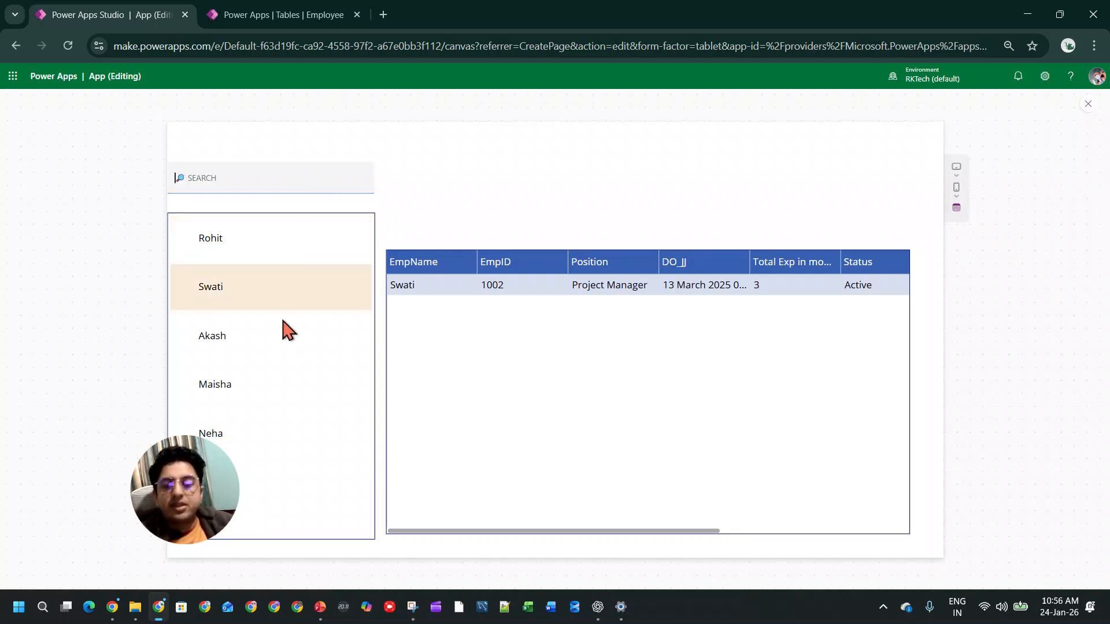
{"action": "left_click", "coordinate": [285, 332]}
Step: Search for the selected employee's first name and clear the search box again
{"action": "left_click", "coordinate": [242, 181]}
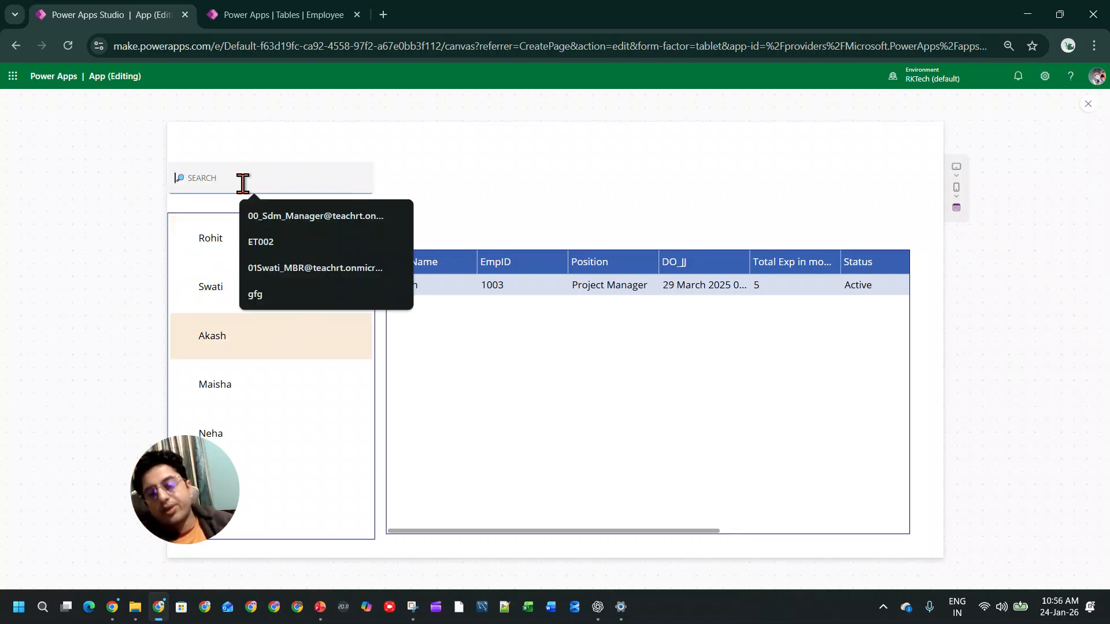
{"action": "type", "text": "Akash"}
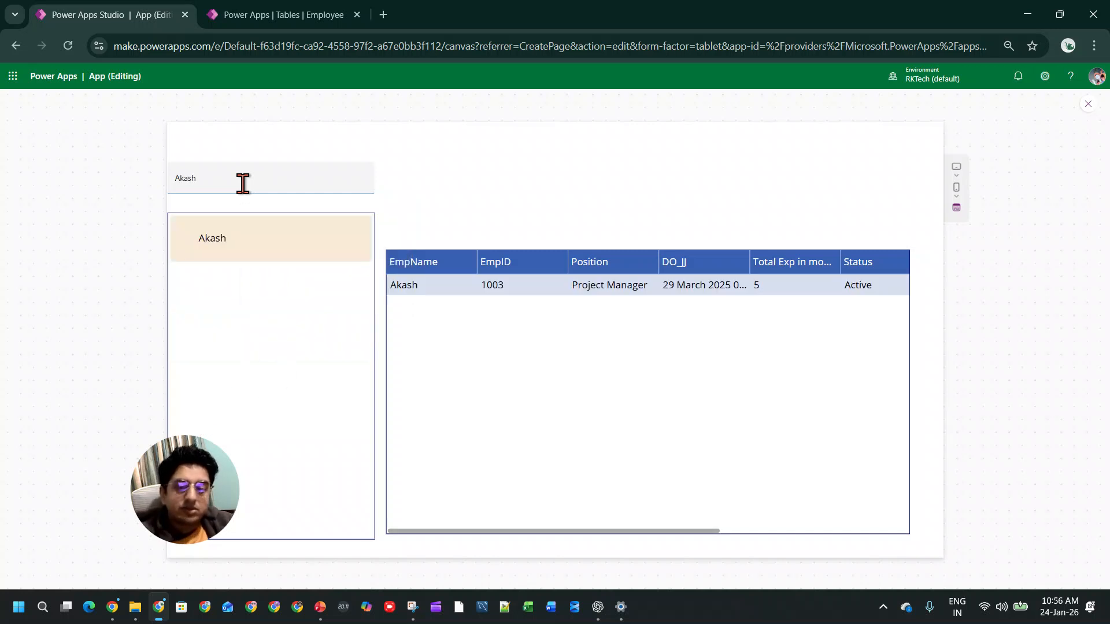
{"action": "key", "text": "BackSpace"}
{"action": "key", "text": "BackSpace"}
{"action": "key", "text": "BackSpace"}
{"action": "key", "text": "BackSpace"}
{"action": "key", "text": "BackSpace"}
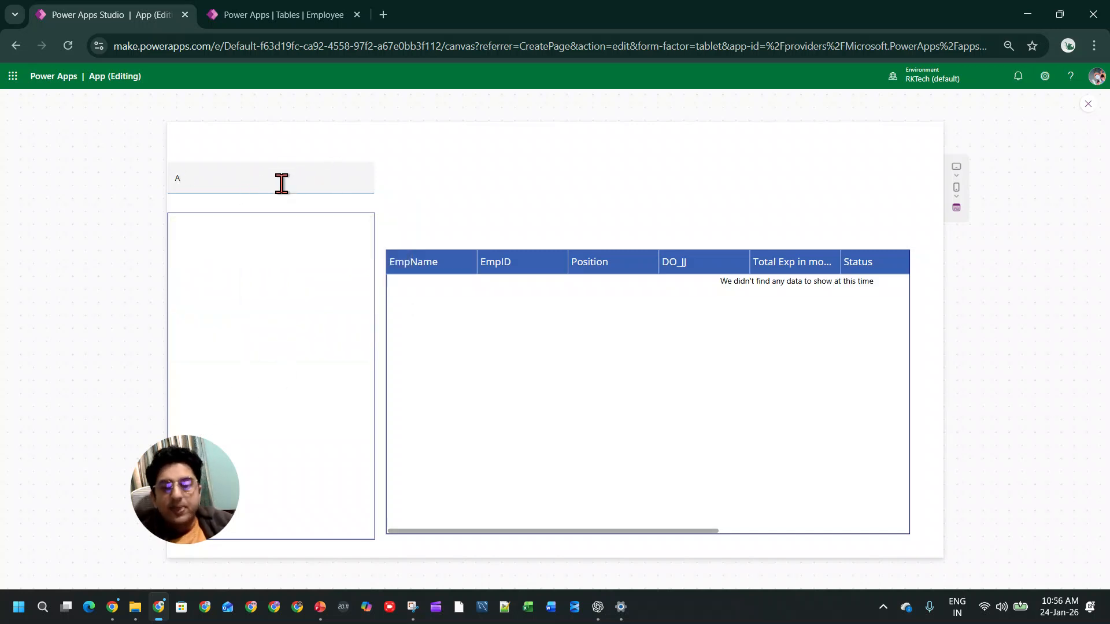
Step: Leave the preview and select the gallery on the lookup screen to review its Items formula
{"action": "left_click", "coordinate": [1088, 104]}
{"action": "left_click", "coordinate": [659, 375]}
{"action": "left_click", "coordinate": [334, 329]}
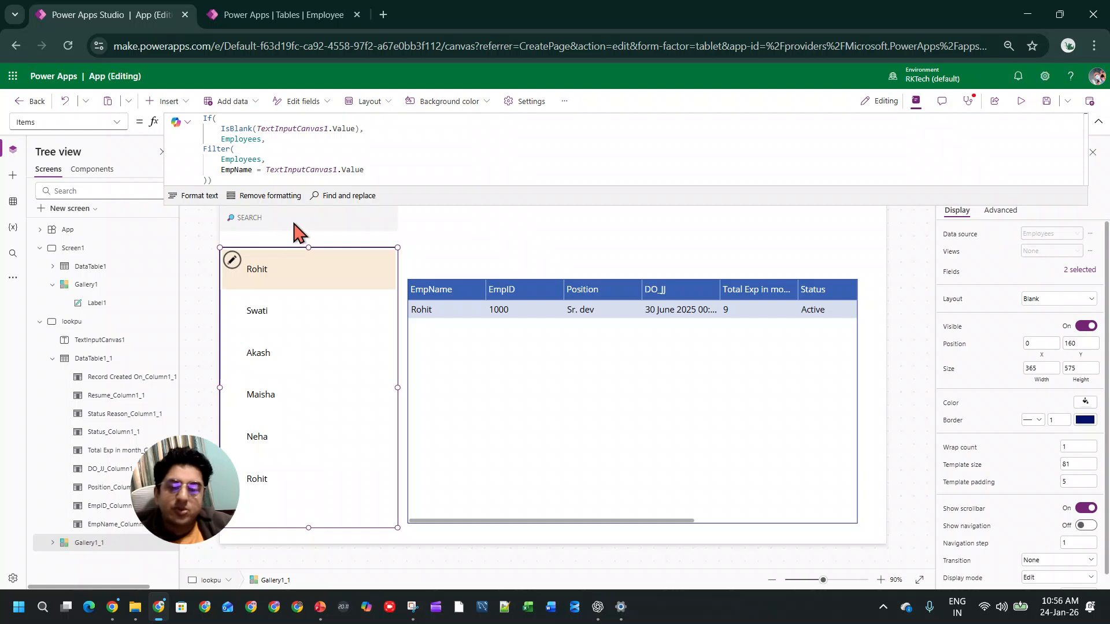
Step: Preview the app, test the search box with the non-matching text "sds", clear it and leave the preview
{"action": "left_click", "coordinate": [1020, 101]}
{"action": "left_click", "coordinate": [259, 181]}
{"action": "type", "text": "sds"}
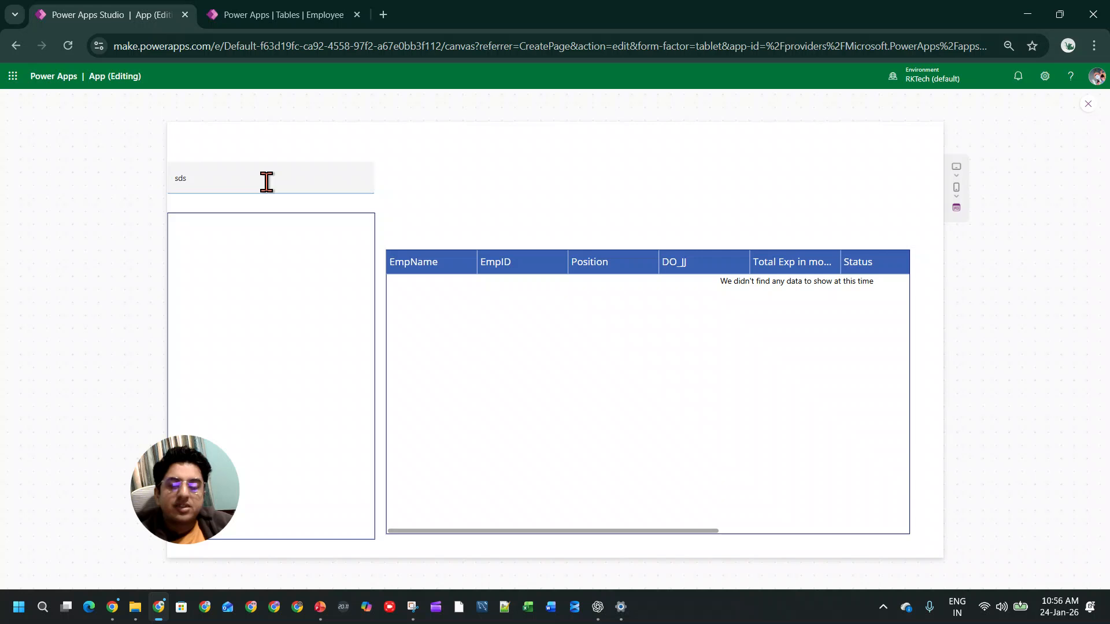
{"action": "key", "text": "BackSpace"}
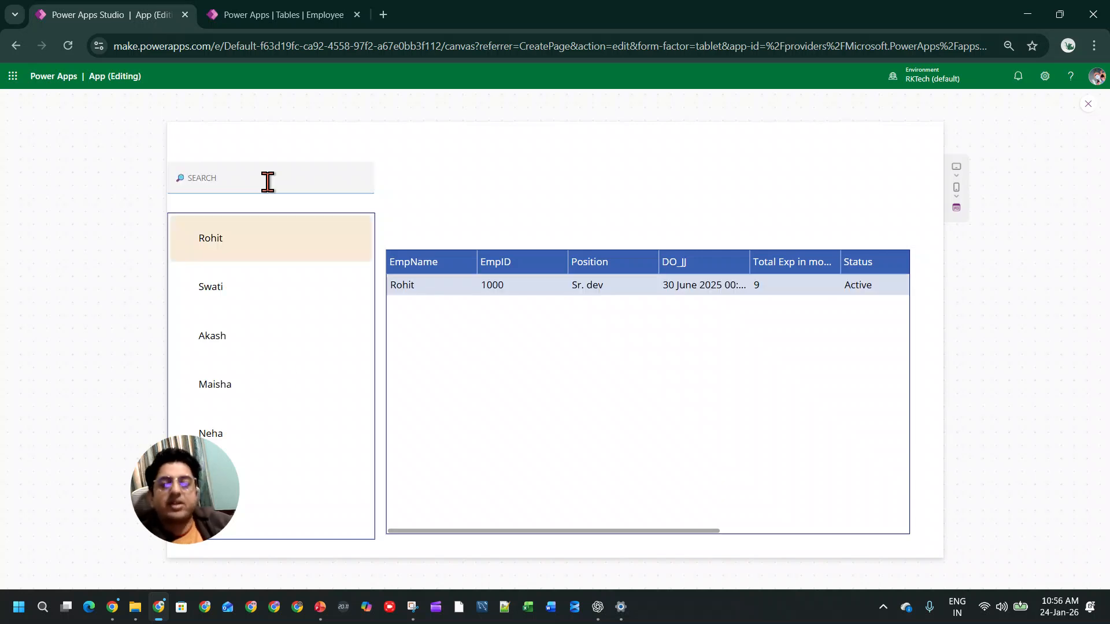
{"action": "left_click", "coordinate": [1088, 104]}
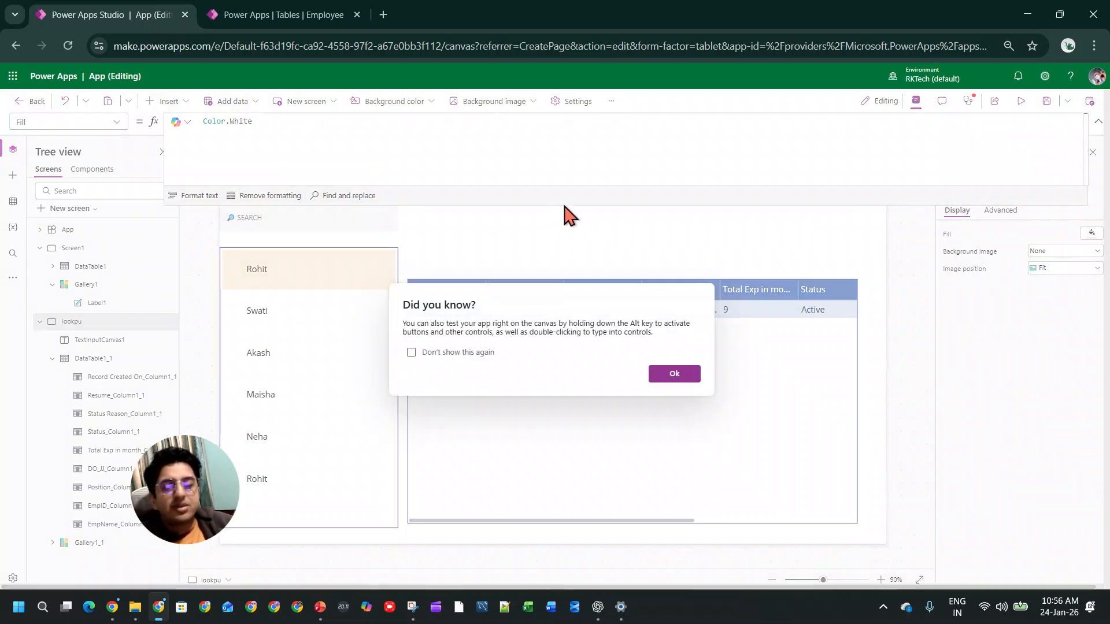
{"action": "left_click", "coordinate": [671, 373]}
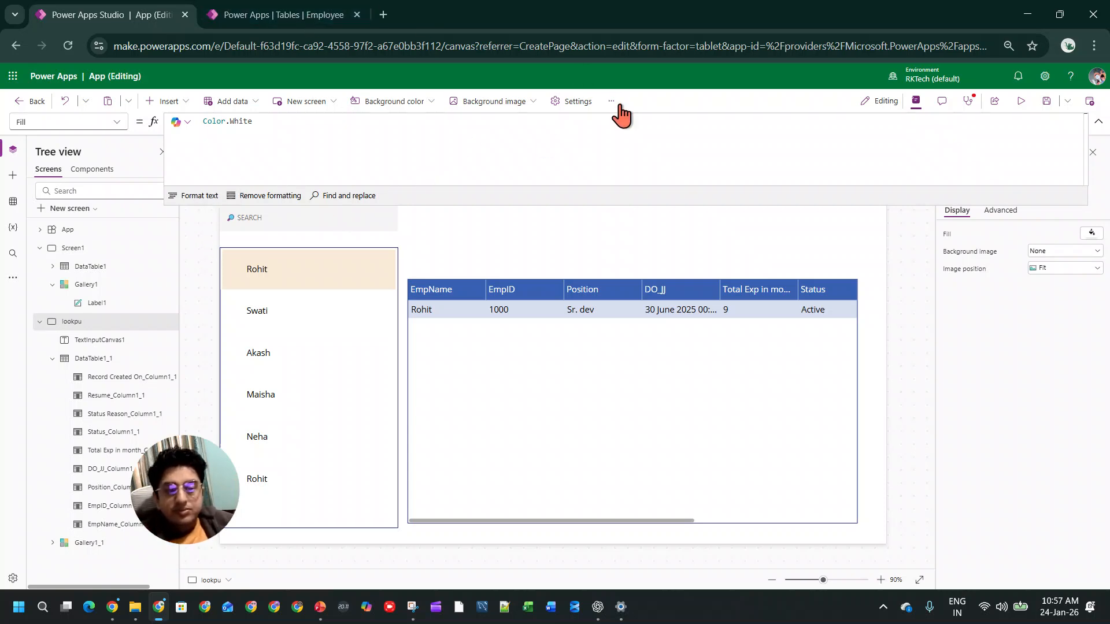
Step: Handwrite the word "Search" across the canvas with the screen annotation pen and clear the annotation
{"action": "key", "text": "ctrl+2"}
{"action": "mouse_move", "coordinate": [309, 209]}
{"action": "left_mouse_down"}
{"action": "mouse_move", "coordinate": [271, 226]}
{"action": "mouse_move", "coordinate": [231, 363]}
{"action": "mouse_move", "coordinate": [193, 370]}
{"action": "left_mouse_up"}
{"action": "mouse_move", "coordinate": [358, 318]}
{"action": "left_mouse_down"}
{"action": "mouse_move", "coordinate": [456, 370]}
{"action": "mouse_move", "coordinate": [575, 329]}
{"action": "mouse_move", "coordinate": [641, 252]}
{"action": "mouse_move", "coordinate": [690, 409]}
{"action": "left_mouse_up"}
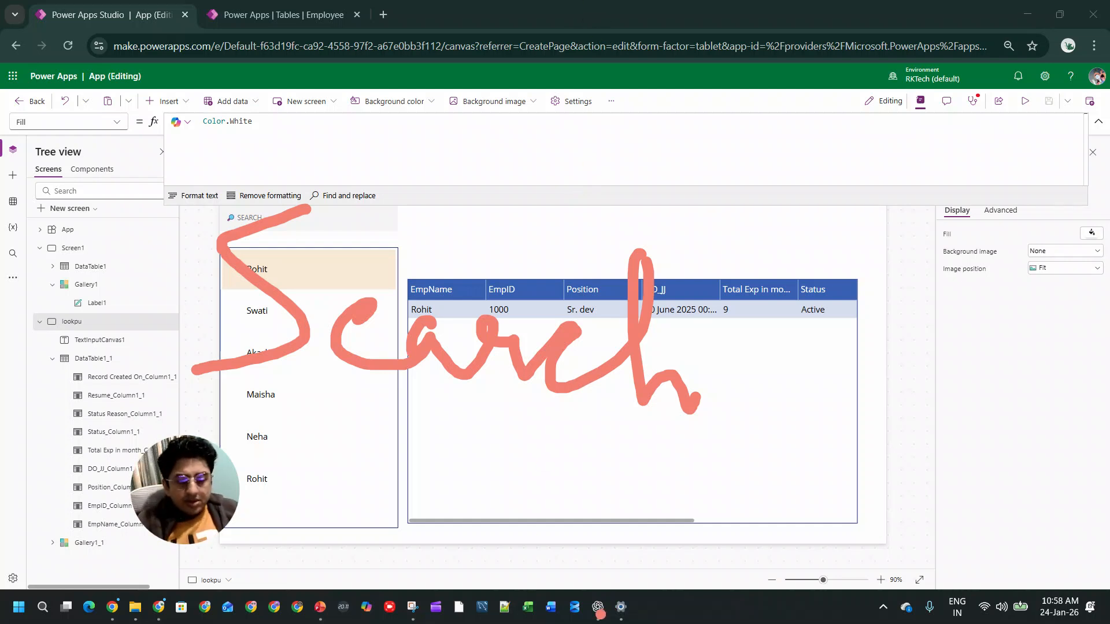
{"action": "key", "text": "Escape"}
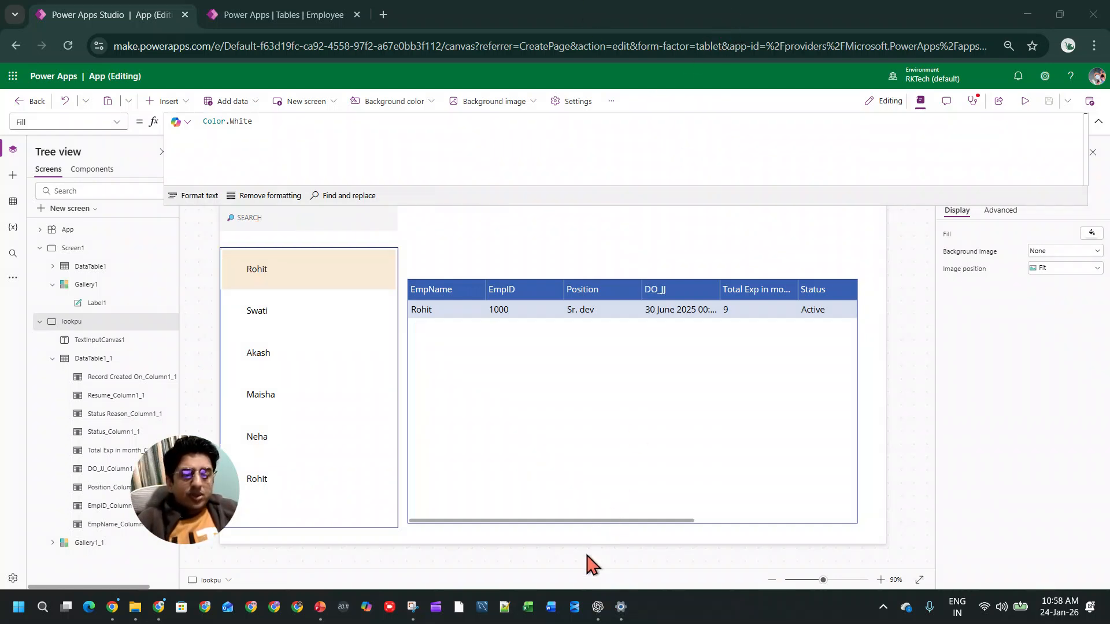
Step: Switch to ChatGPT and send the message "Search and filter"
{"action": "left_click", "coordinate": [598, 606]}
{"action": "type", "text": "Search and filter"}
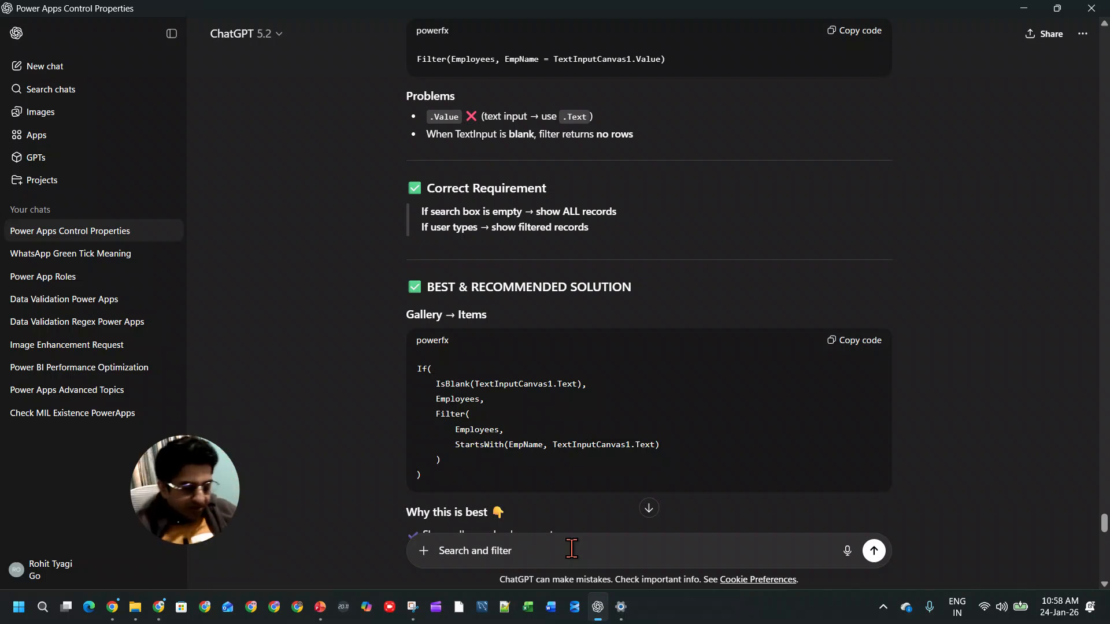
{"action": "key", "text": "Return"}
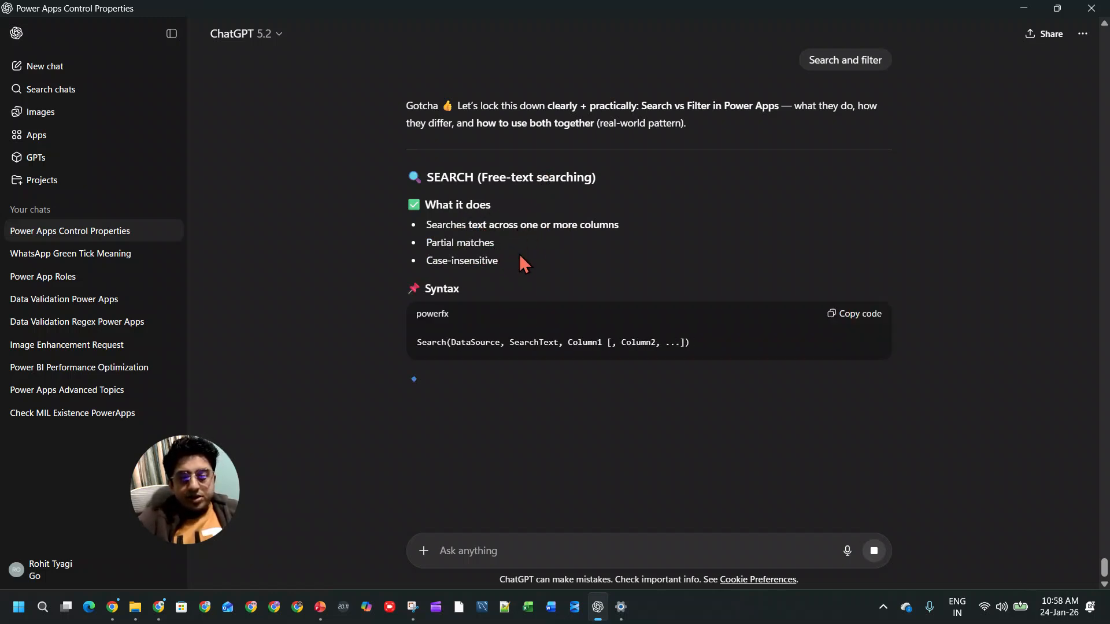
Step: Read the Search function's description, syntax arguments and employee example, and return to the app's data table in Power Apps Studio
{"action": "left_click_drag", "start_coordinate": [496, 262], "coordinate": [426, 260]}
{"action": "left_click", "coordinate": [471, 340]}
{"action": "left_click_drag", "start_coordinate": [524, 340], "coordinate": [559, 337]}
{"action": "scroll", "coordinate": [652, 349], "scroll_direction": "down", "scroll_amount": 1}
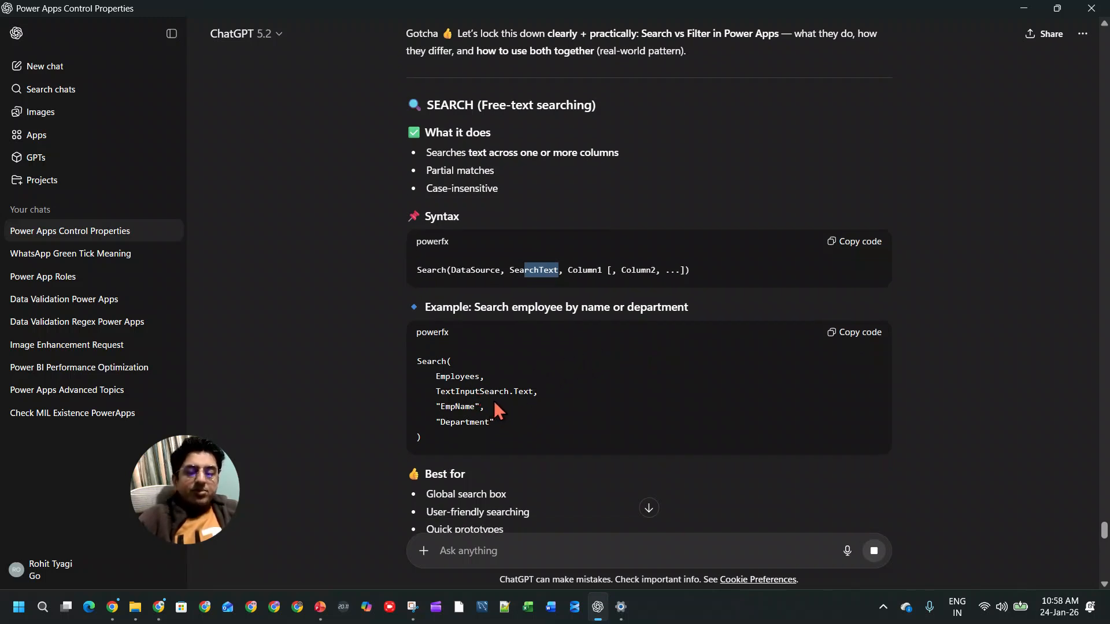
{"action": "left_click", "coordinate": [1024, 8]}
{"action": "left_click", "coordinate": [736, 432]}
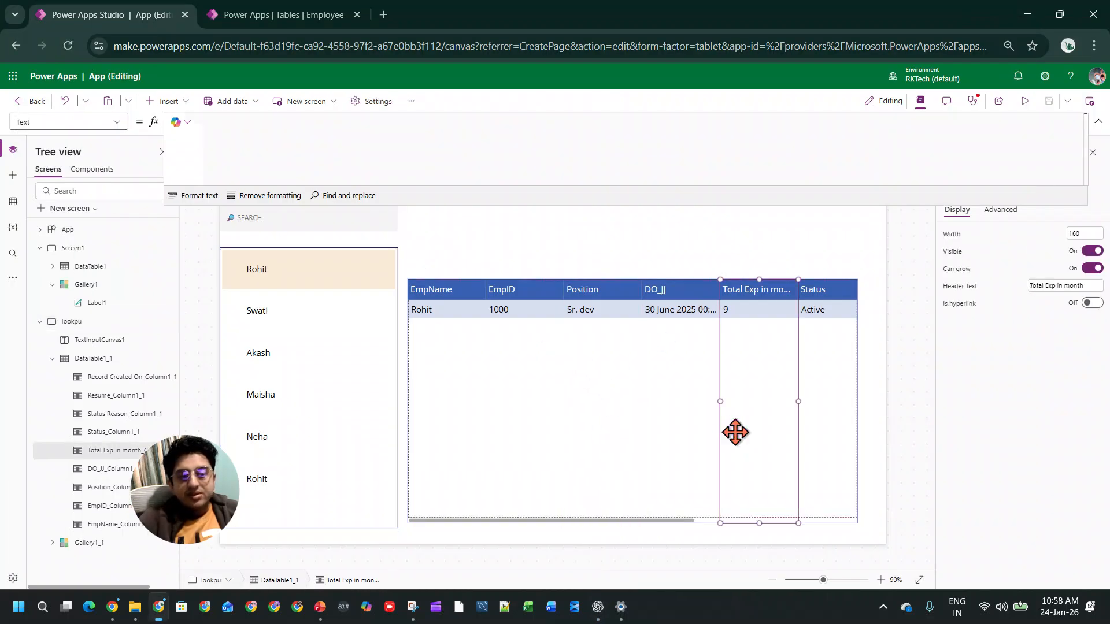
Step: Inspect the employee gallery's Items formula and switch to the ChatGPT conversation, closing the open Snipping Tool window
{"action": "left_click", "coordinate": [372, 470]}
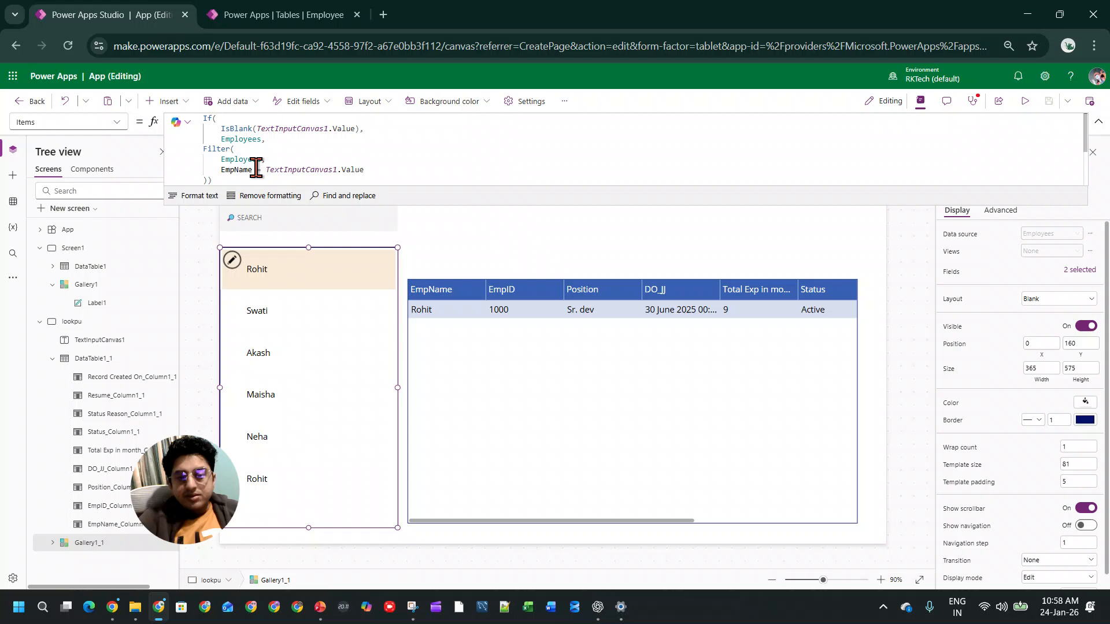
{"action": "left_click", "coordinate": [287, 169]}
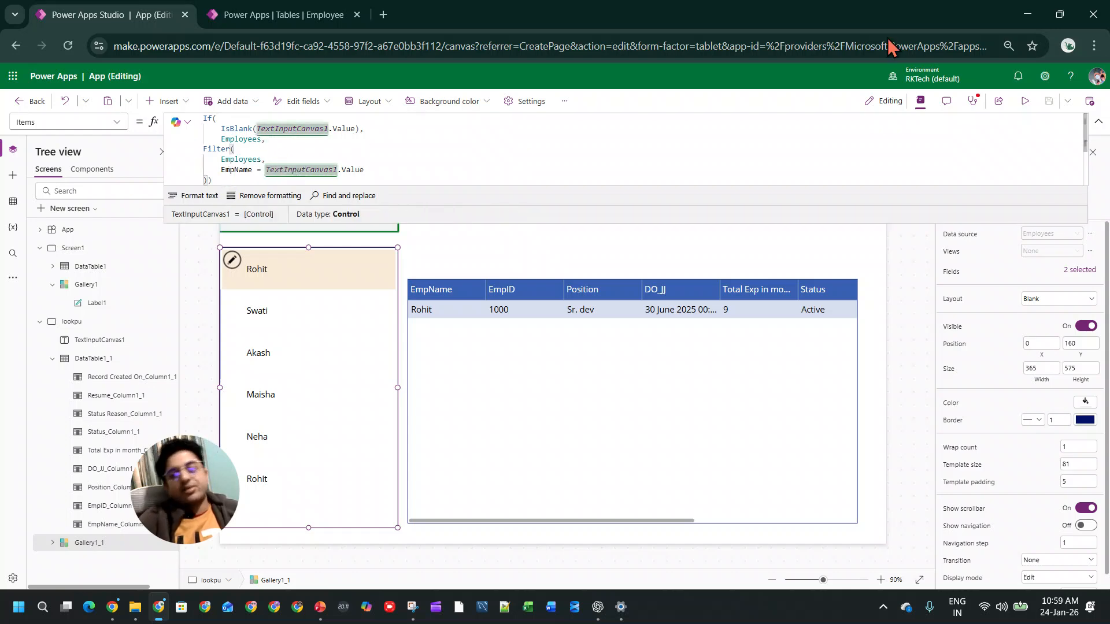
{"action": "left_click", "coordinate": [1028, 17]}
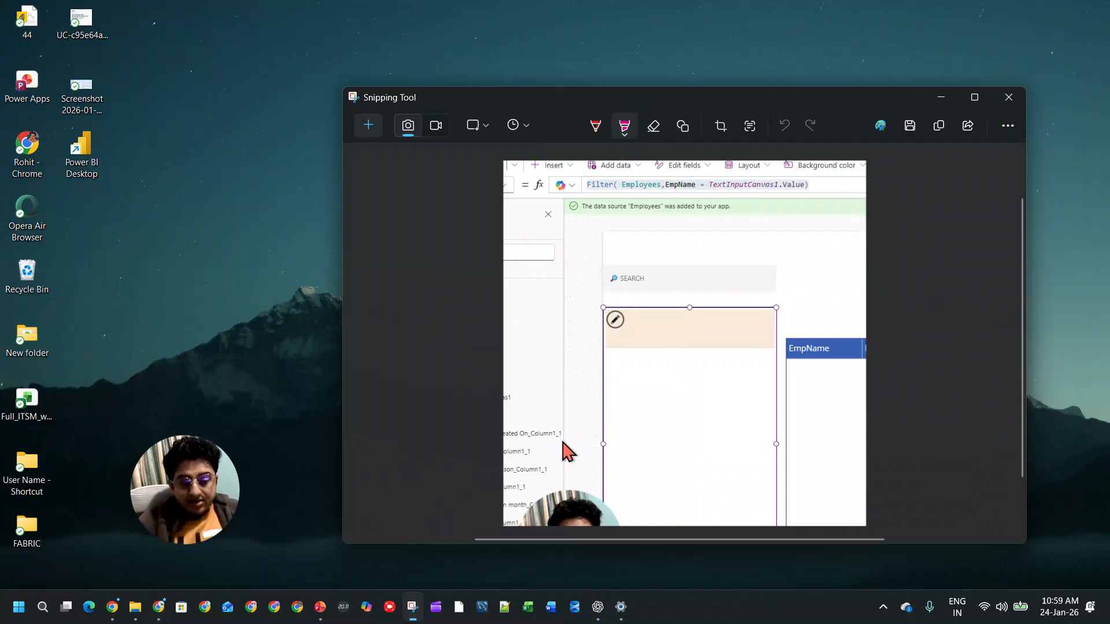
{"action": "left_click", "coordinate": [1007, 98]}
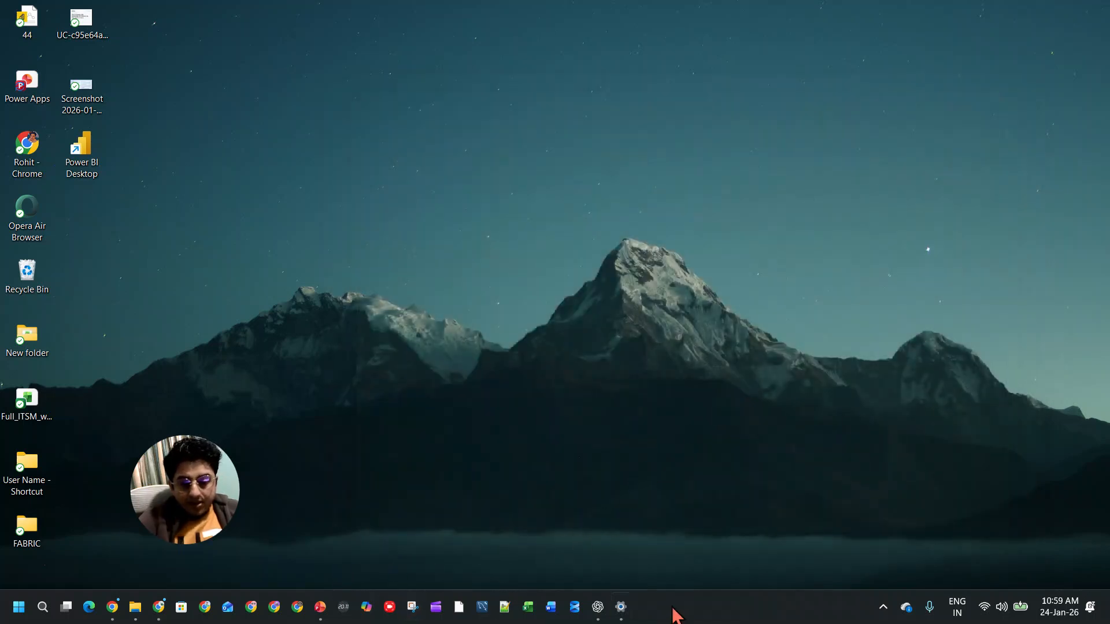
{"action": "left_click", "coordinate": [597, 607]}
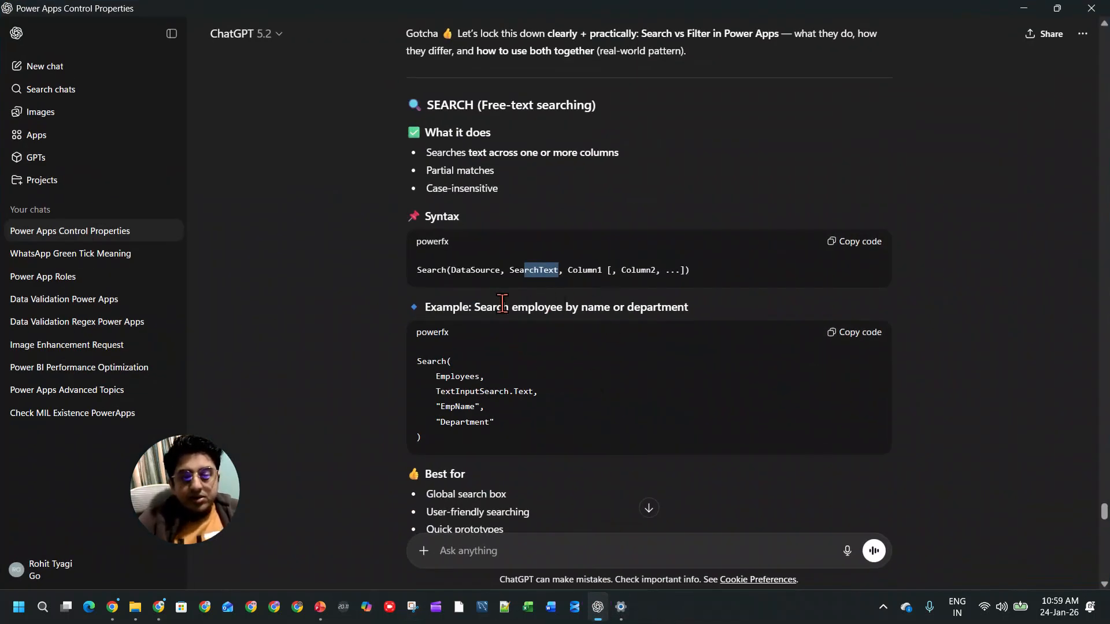
Step: Read the Search function's recommended uses and its delegation and record limitations
{"action": "scroll", "coordinate": [456, 301], "scroll_direction": "down", "scroll_amount": 3}
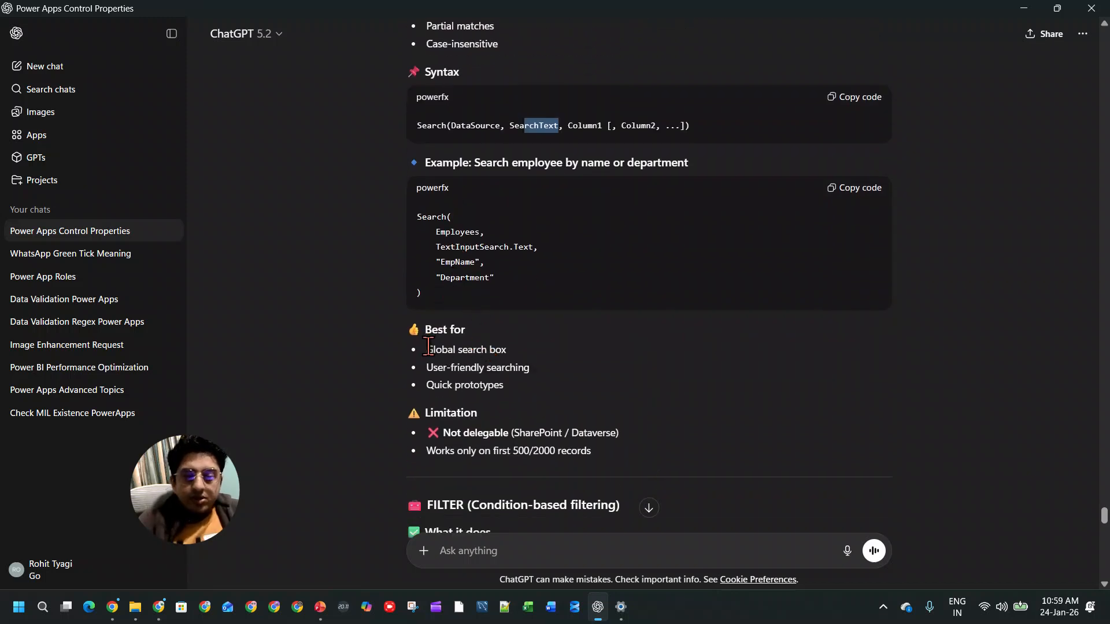
{"action": "left_click_drag", "start_coordinate": [425, 350], "coordinate": [506, 350]}
{"action": "left_click_drag", "start_coordinate": [426, 368], "coordinate": [537, 366]}
{"action": "left_click_drag", "start_coordinate": [421, 385], "coordinate": [424, 347]}
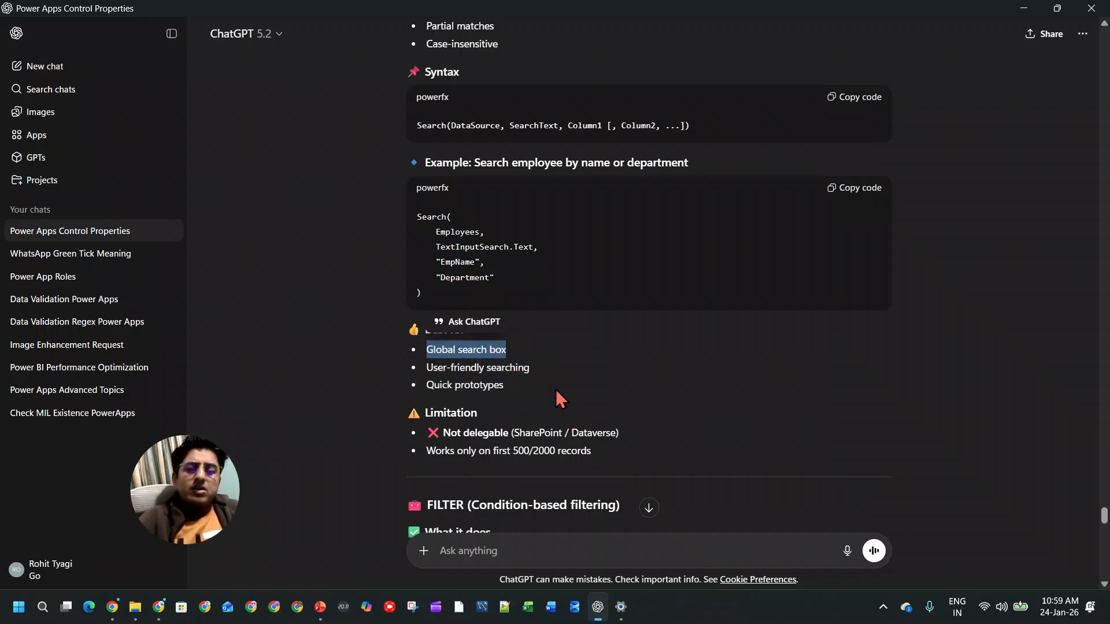
{"action": "left_click_drag", "start_coordinate": [442, 435], "coordinate": [421, 451]}
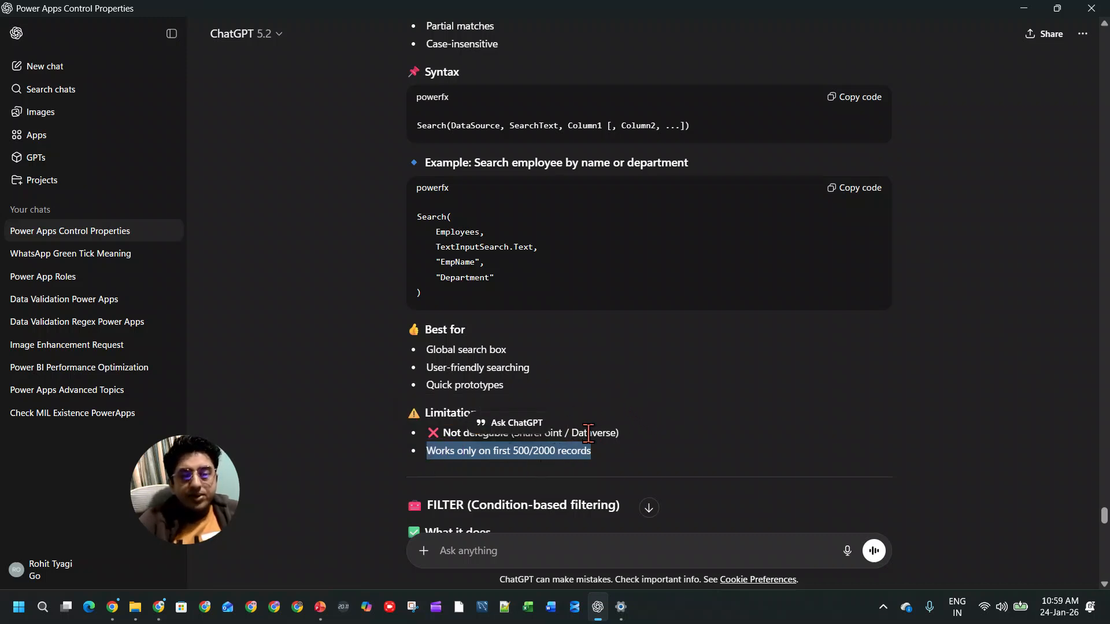
{"action": "scroll", "coordinate": [608, 348], "scroll_direction": "up", "scroll_amount": 4}
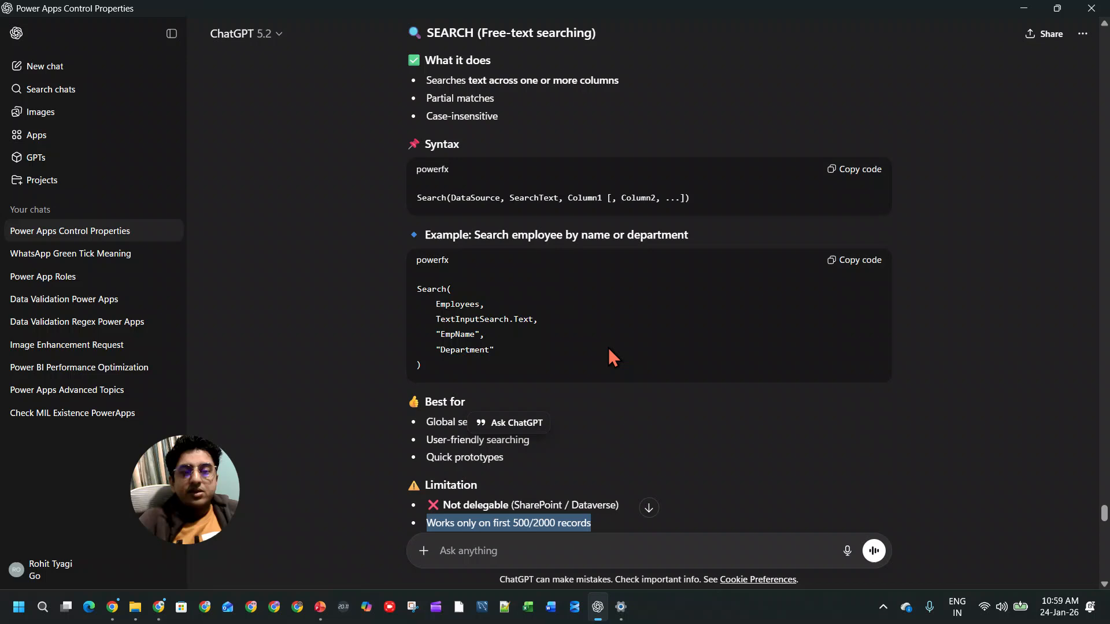
{"action": "scroll", "coordinate": [608, 348], "scroll_direction": "down", "scroll_amount": 9}
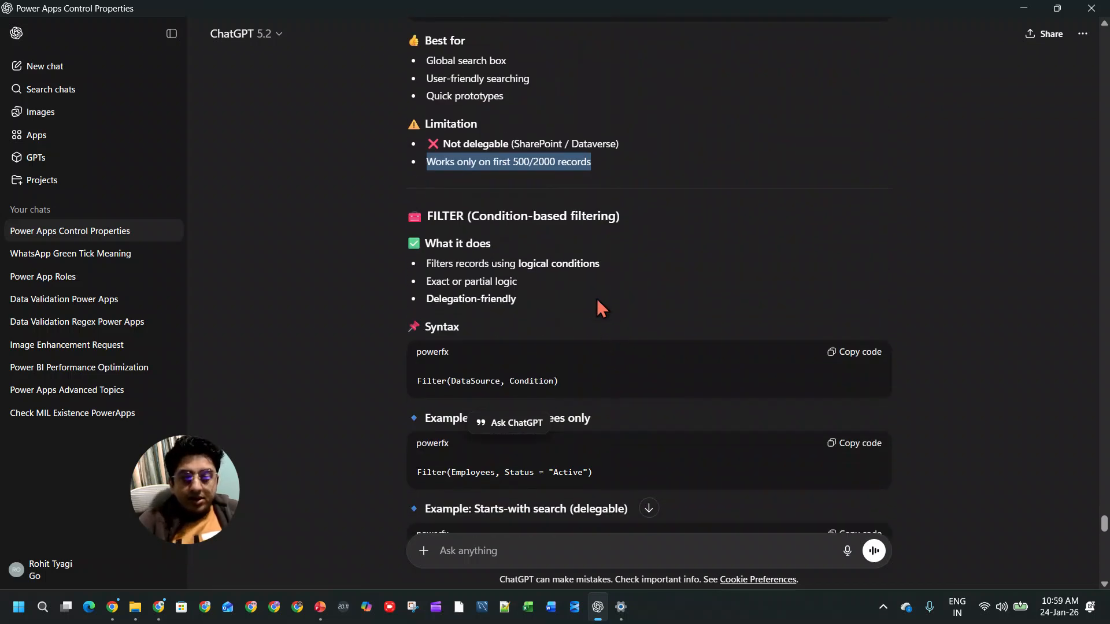
Step: Read the Filter function's description, syntax, Active-status and StartsWith examples and recommended uses
{"action": "left_click_drag", "start_coordinate": [456, 264], "coordinate": [601, 269]}
{"action": "mouse_move", "coordinate": [518, 281]}
{"action": "left_mouse_down"}
{"action": "mouse_move", "coordinate": [435, 281]}
{"action": "mouse_move", "coordinate": [524, 300]}
{"action": "left_mouse_up"}
{"action": "left_click", "coordinate": [428, 299]}
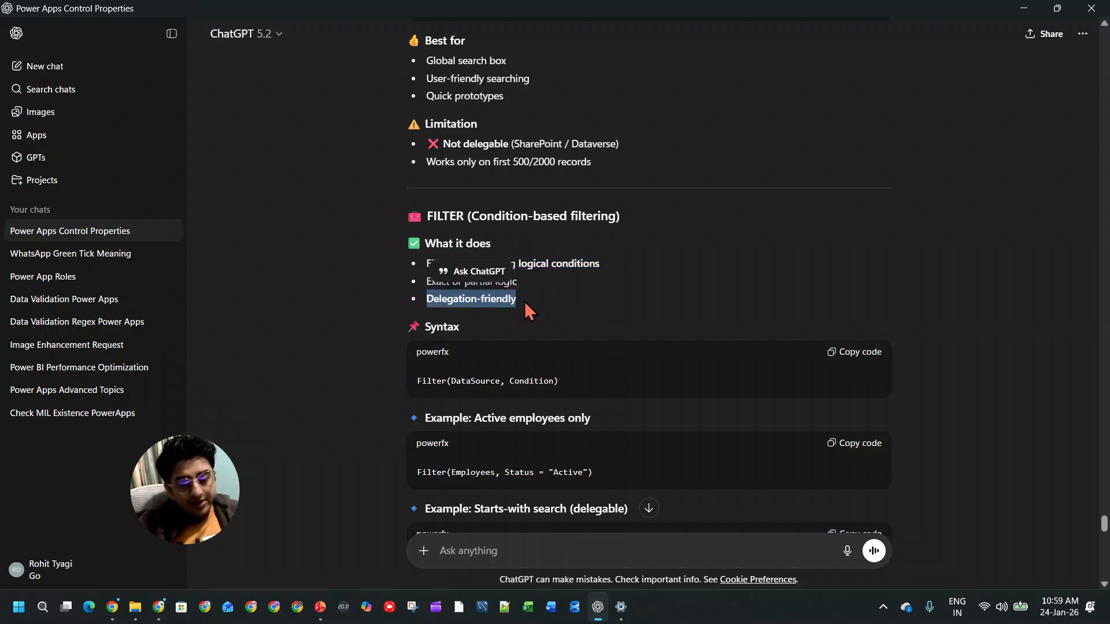
{"action": "scroll", "coordinate": [525, 300], "scroll_direction": "down", "scroll_amount": 1}
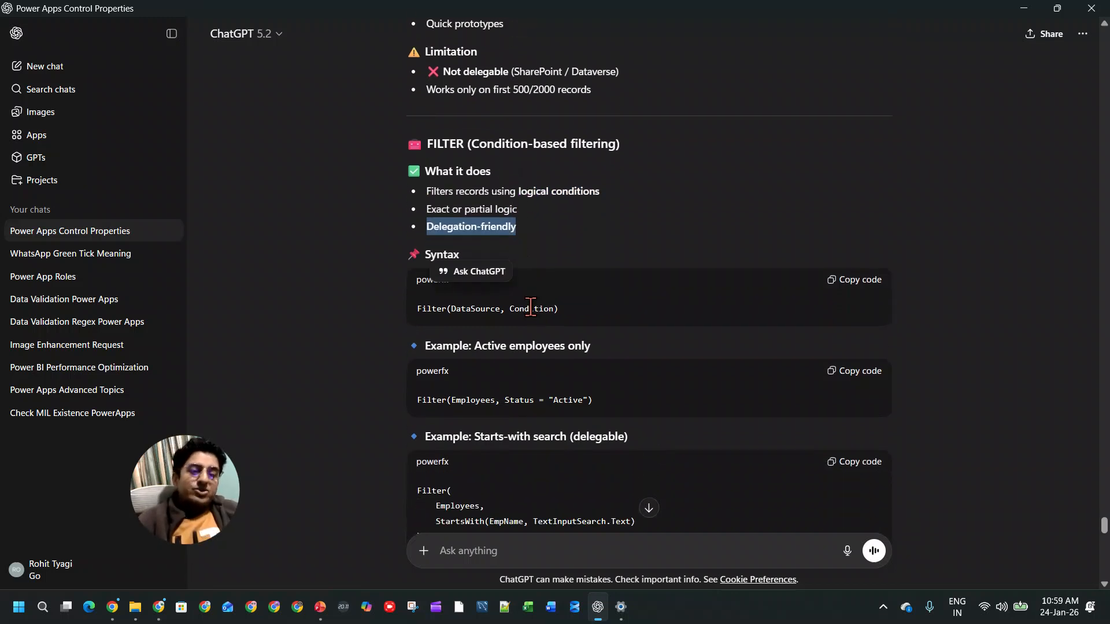
{"action": "scroll", "coordinate": [543, 399], "scroll_direction": "down", "scroll_amount": 1}
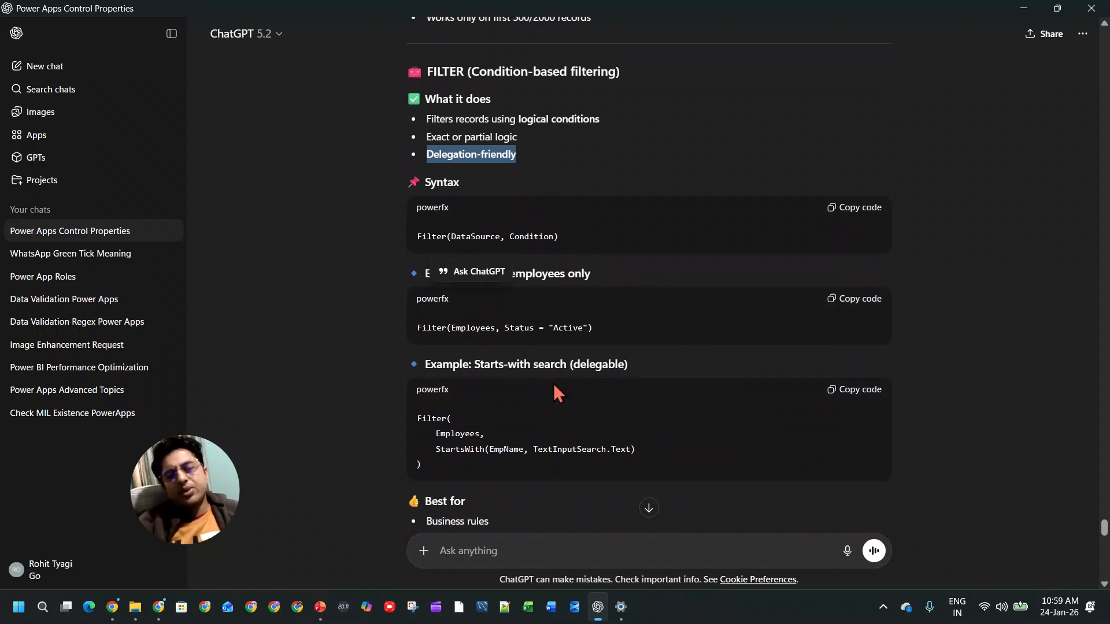
{"action": "scroll", "coordinate": [553, 383], "scroll_direction": "down", "scroll_amount": 4}
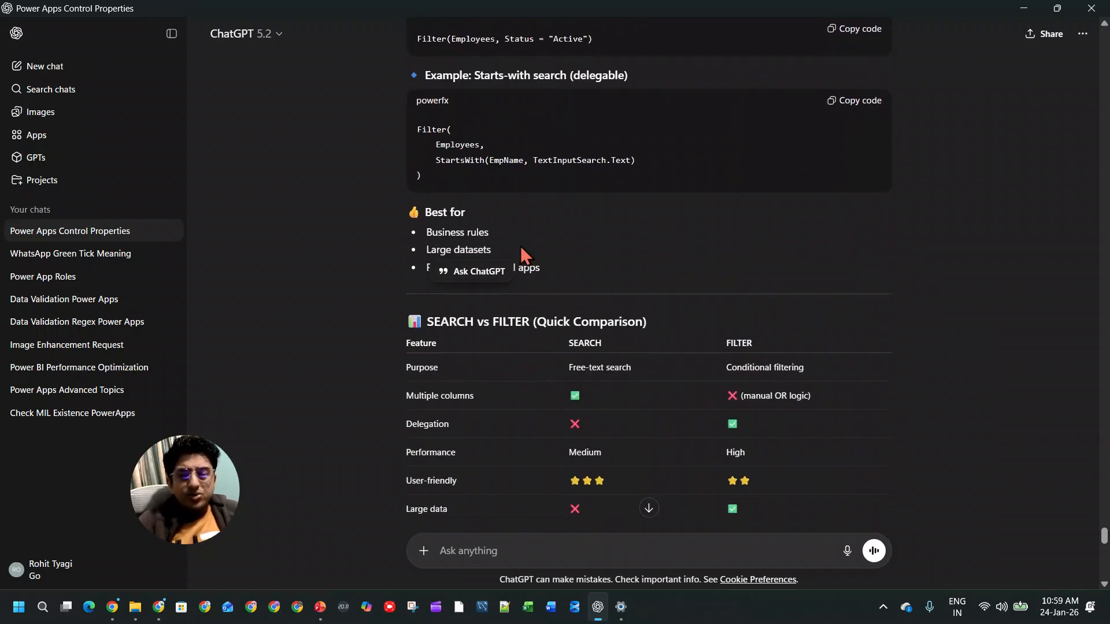
Step: Read the Search versus Filter comparison, the combined formula and the common mistakes, and return to Power Apps Studio
{"action": "scroll", "coordinate": [618, 318], "scroll_direction": "down", "scroll_amount": 4}
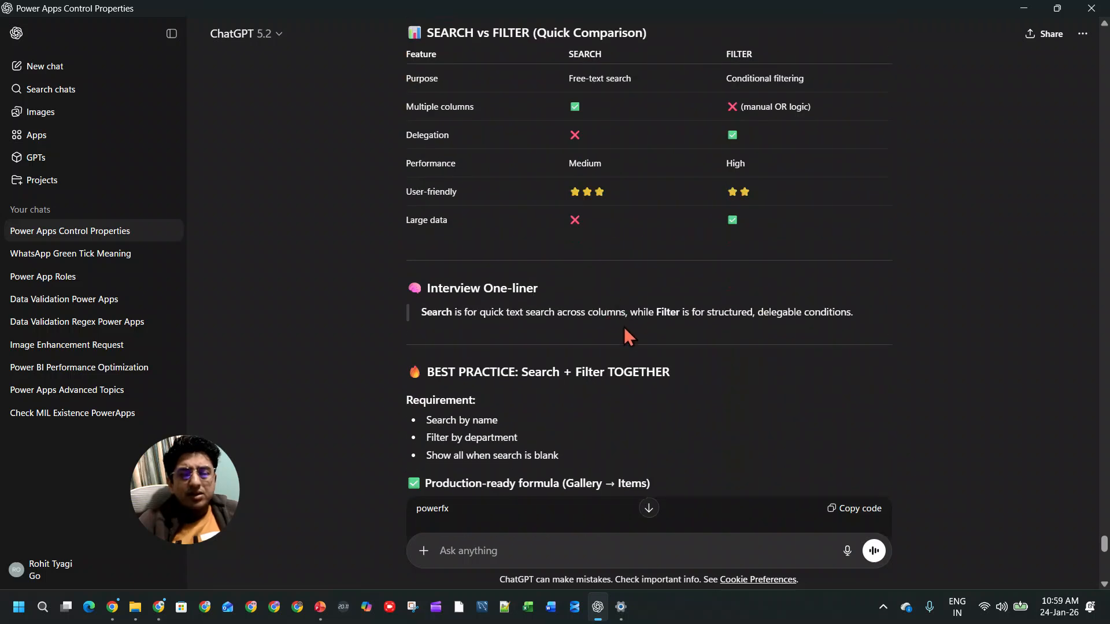
{"action": "scroll", "coordinate": [633, 352], "scroll_direction": "down", "scroll_amount": 2}
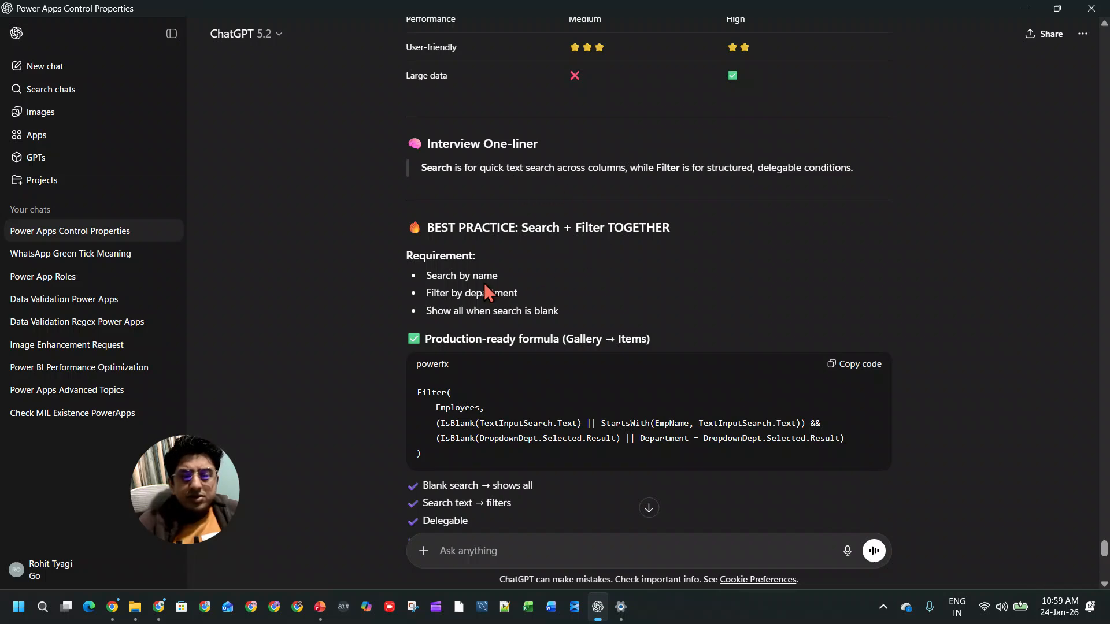
{"action": "scroll", "coordinate": [574, 339], "scroll_direction": "down", "scroll_amount": 5}
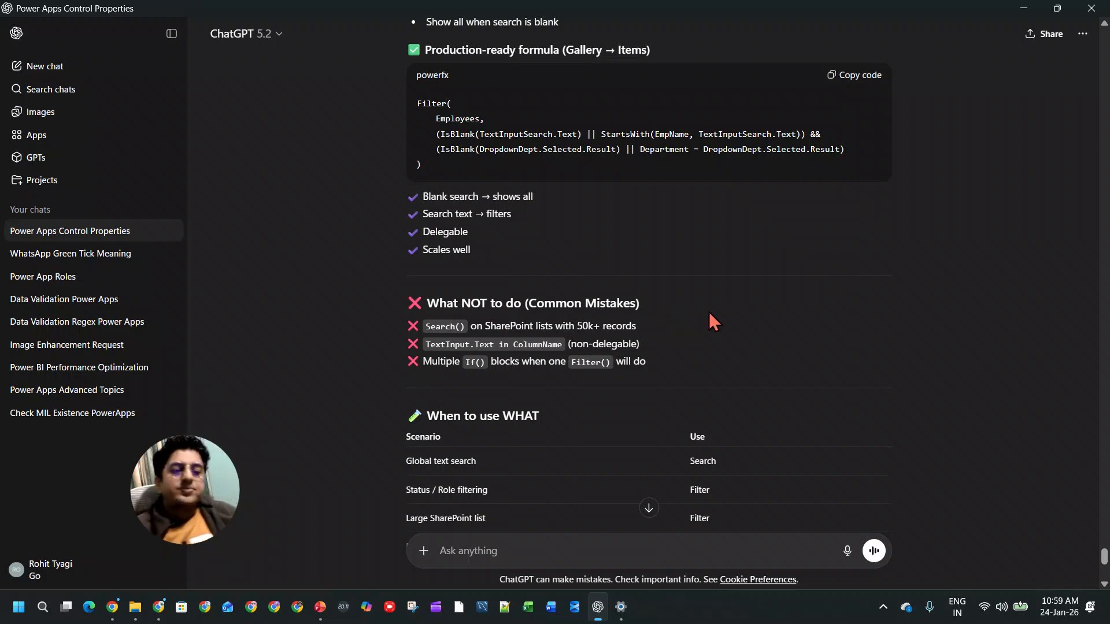
{"action": "left_click_drag", "start_coordinate": [577, 327], "coordinate": [636, 327]}
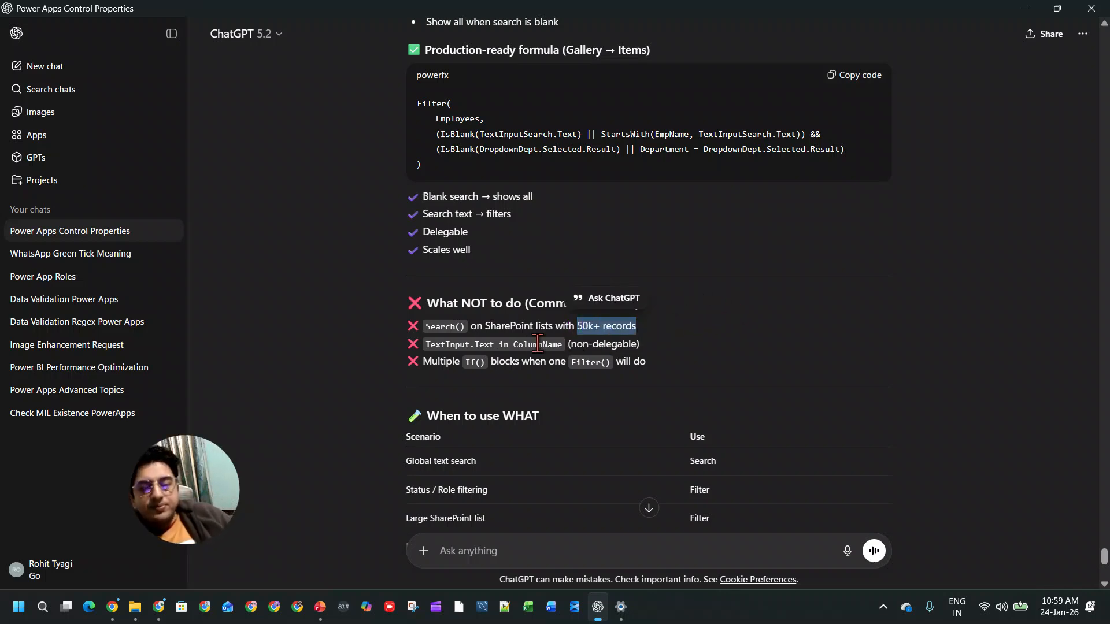
{"action": "key", "text": "alt+Tab"}
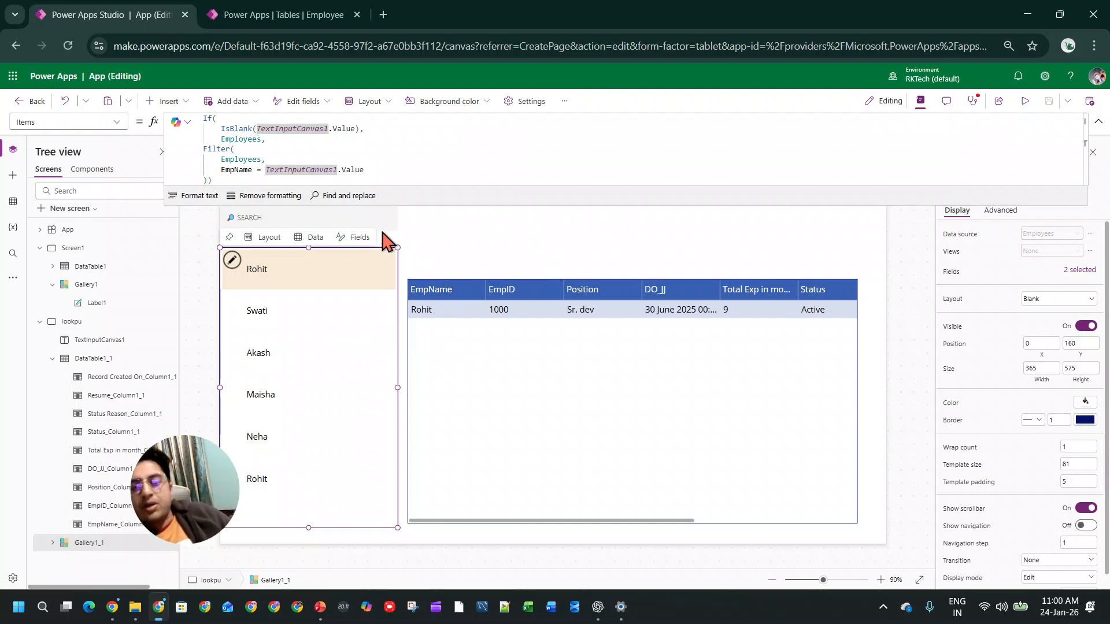
{"action": "left_click", "coordinate": [1097, 120]}
{"action": "left_click", "coordinate": [1097, 122]}
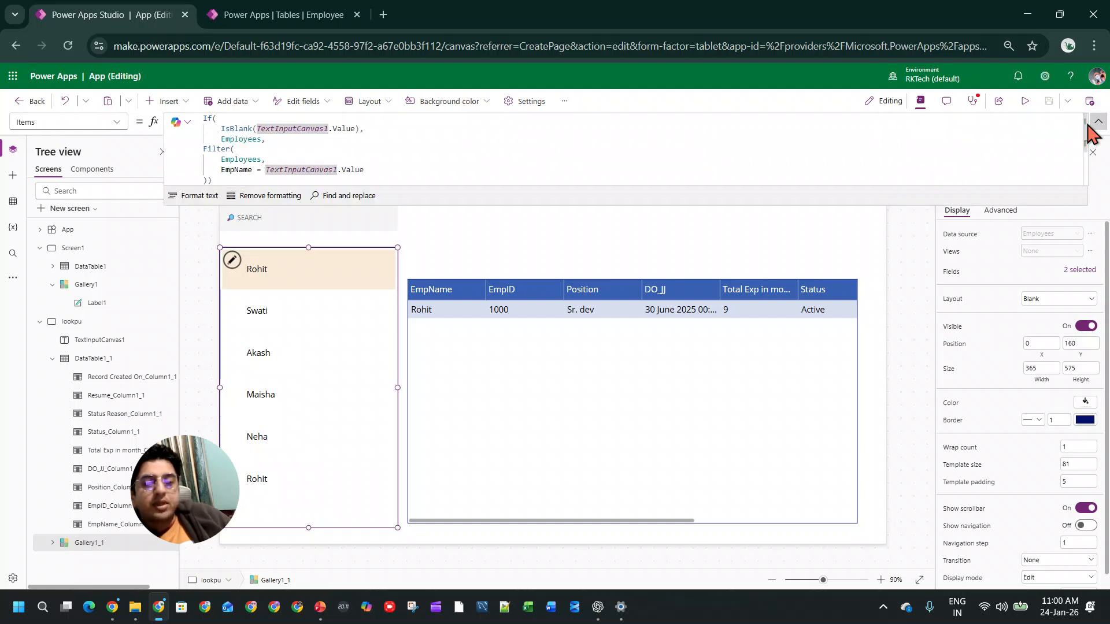
{"action": "left_click", "coordinate": [407, 166]}
{"action": "key", "text": "ctrl+a"}
{"action": "key", "text": "BackSpace"}
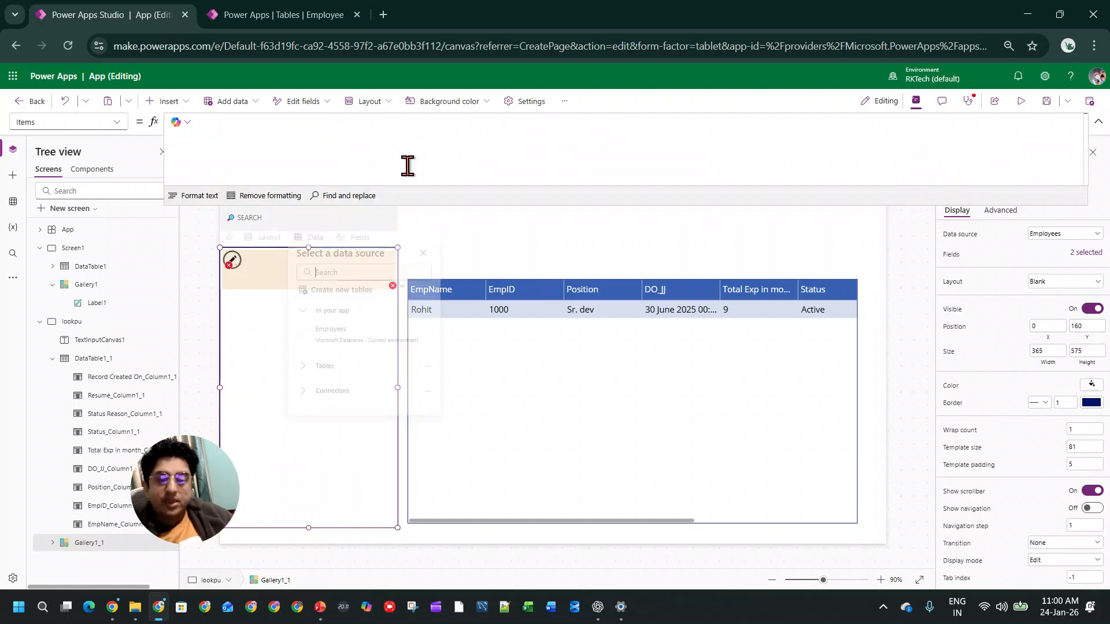
{"action": "left_click", "coordinate": [319, 324]}
{"action": "key", "text": "ctrl+z"}
{"action": "left_click", "coordinate": [320, 153]}
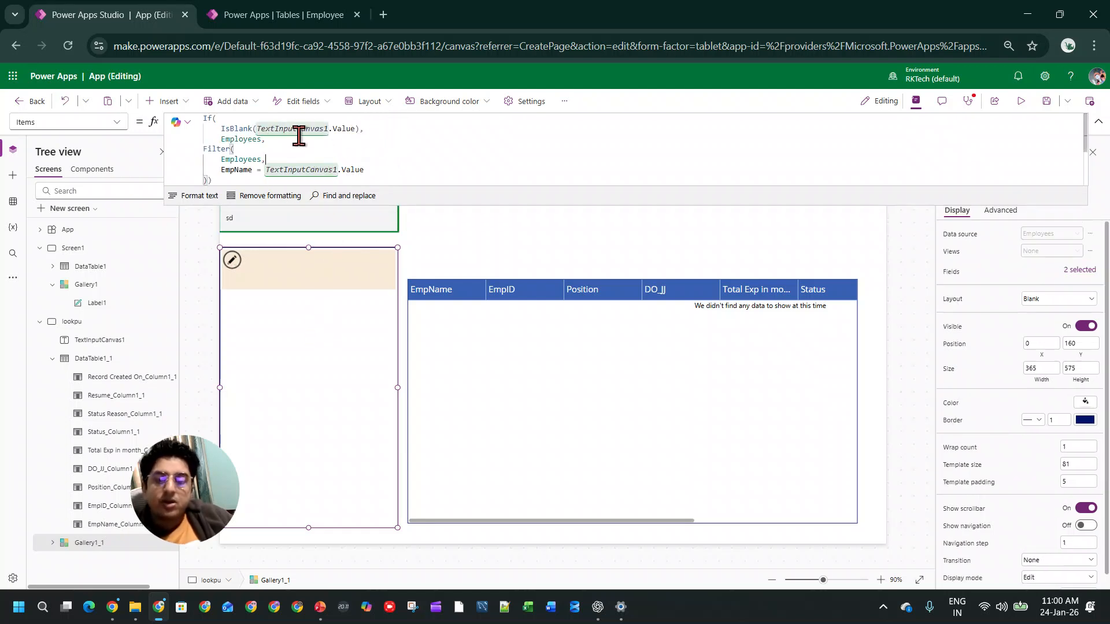
Step: Remove the If, IsBlank and Filter parts from the gallery's Items formula, leaving only the Employees source
{"action": "left_click_drag", "start_coordinate": [265, 140], "coordinate": [196, 114]}
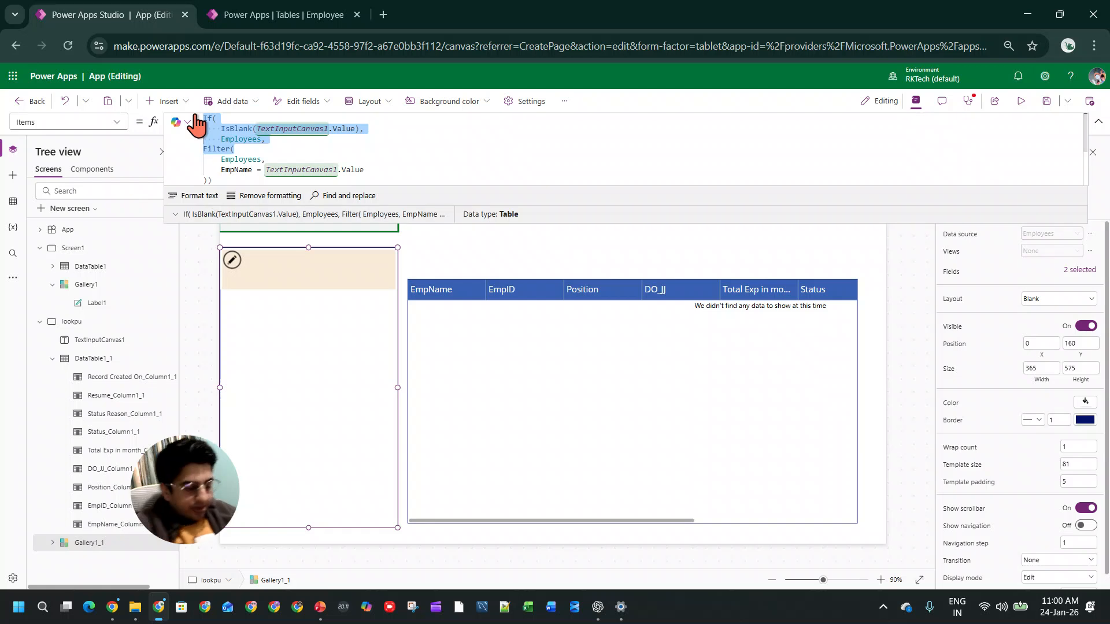
{"action": "key", "text": "BackSpace"}
{"action": "left_click_drag", "start_coordinate": [209, 144], "coordinate": [248, 178]}
{"action": "key", "text": "BackSpace"}
{"action": "key", "text": "BackSpace"}
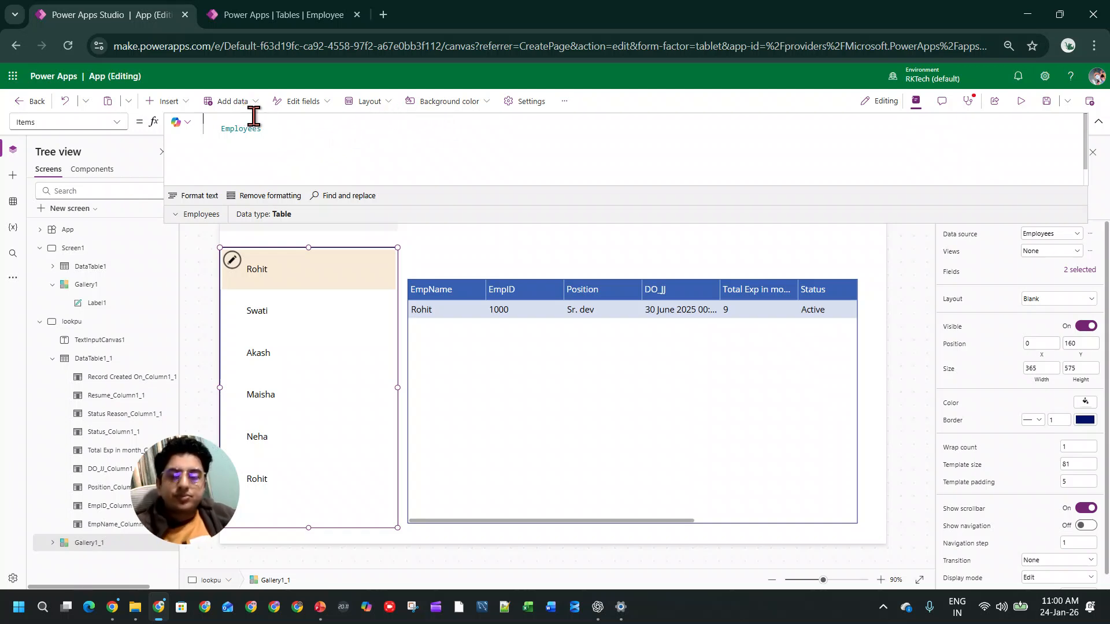
Step: Open a Search function in the gallery's Items formula with Employees as the source, followed by a comma
{"action": "type", "text": "sea"}
{"action": "key", "text": "Tab"}
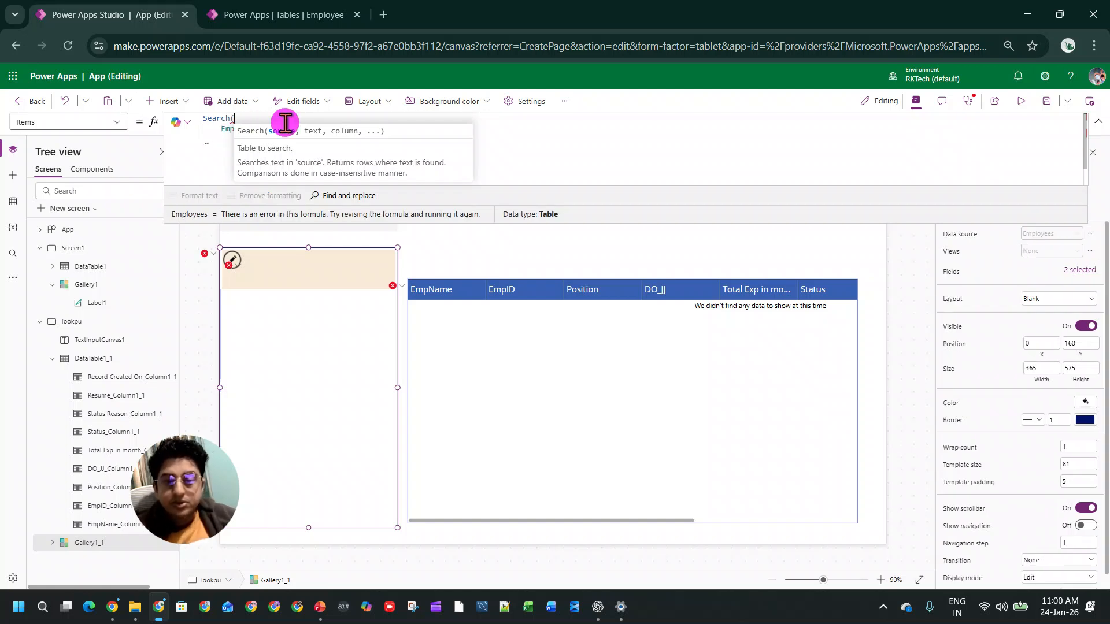
{"action": "left_click", "coordinate": [419, 130]}
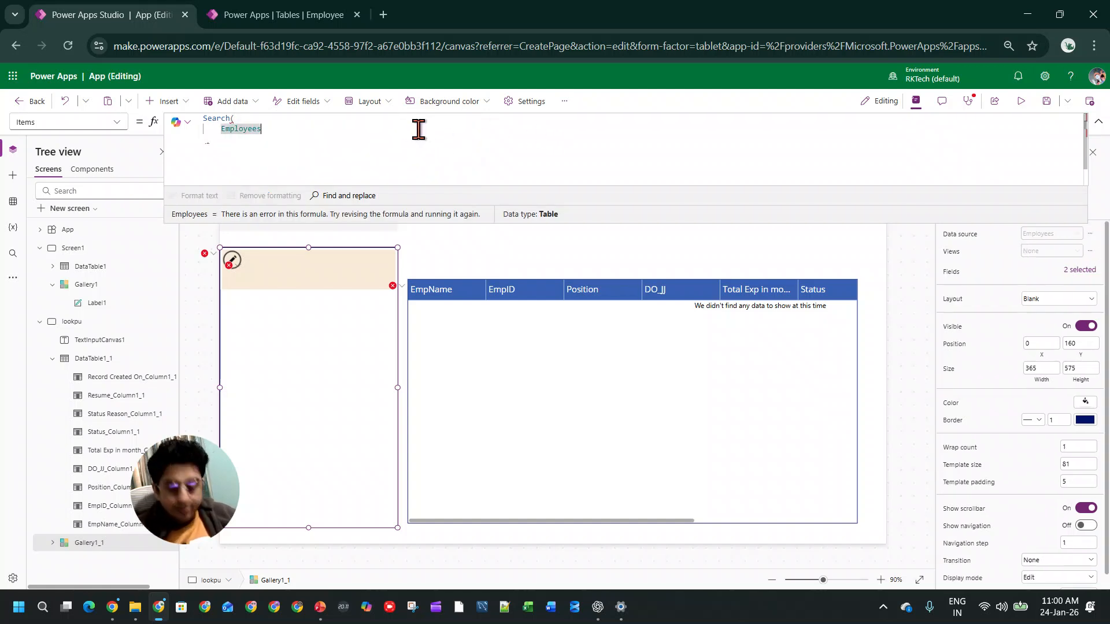
{"action": "type", "text": ","}
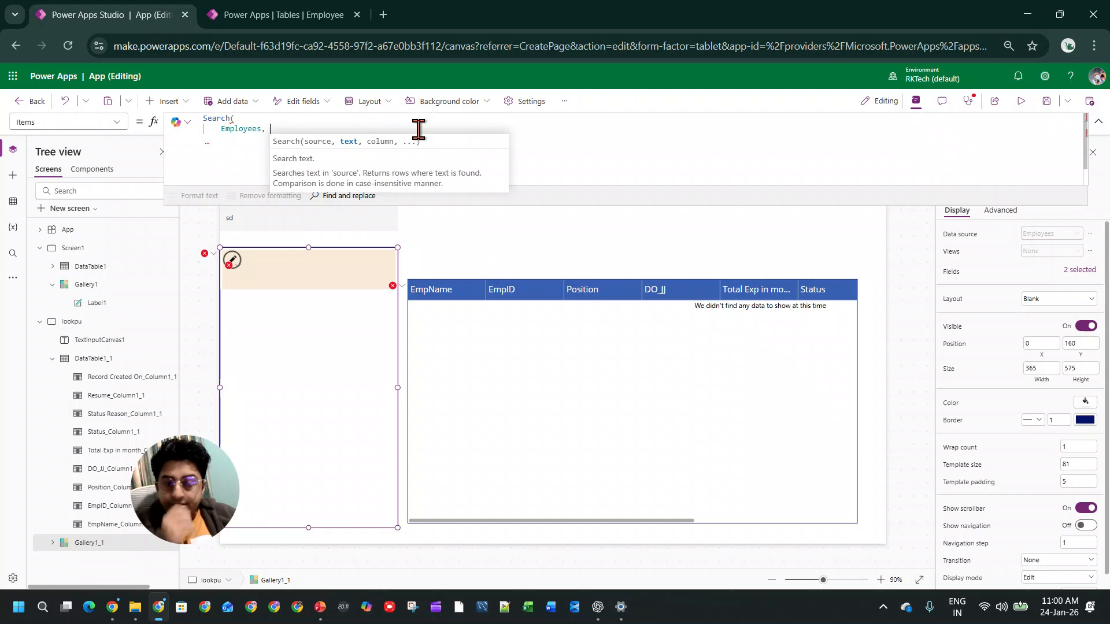
{"action": "left_click", "coordinate": [335, 218]}
{"action": "left_click", "coordinate": [315, 337]}
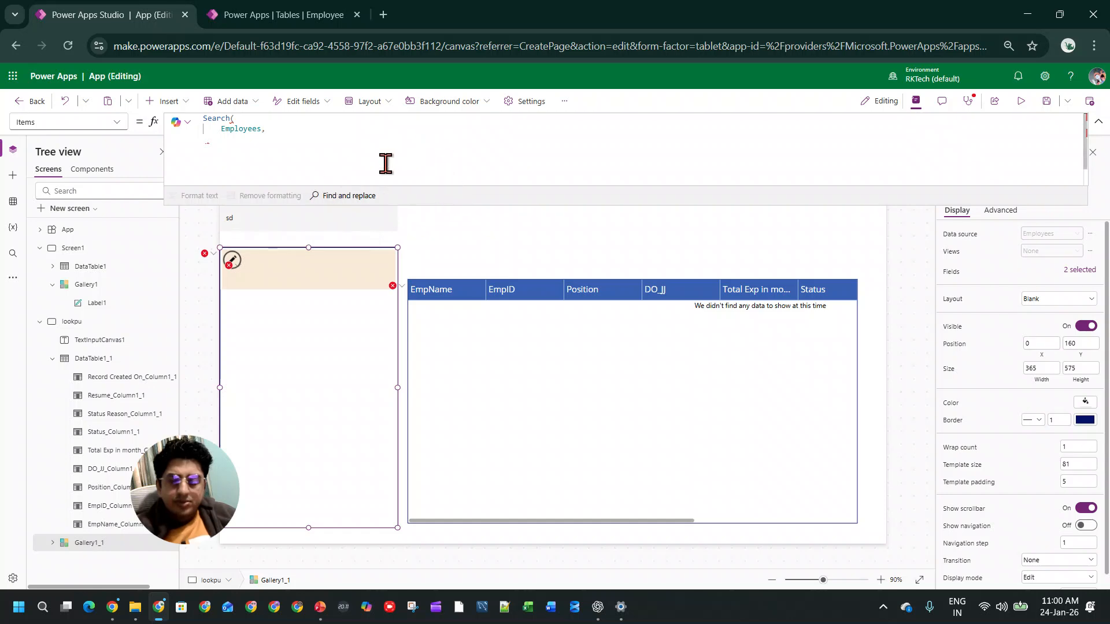
Step: Look up the Search syntax and employee example in ChatGPT and return to Power Apps Studio
{"action": "key", "text": "alt+Tab"}
{"action": "scroll", "coordinate": [647, 265], "scroll_direction": "up", "scroll_amount": 15}
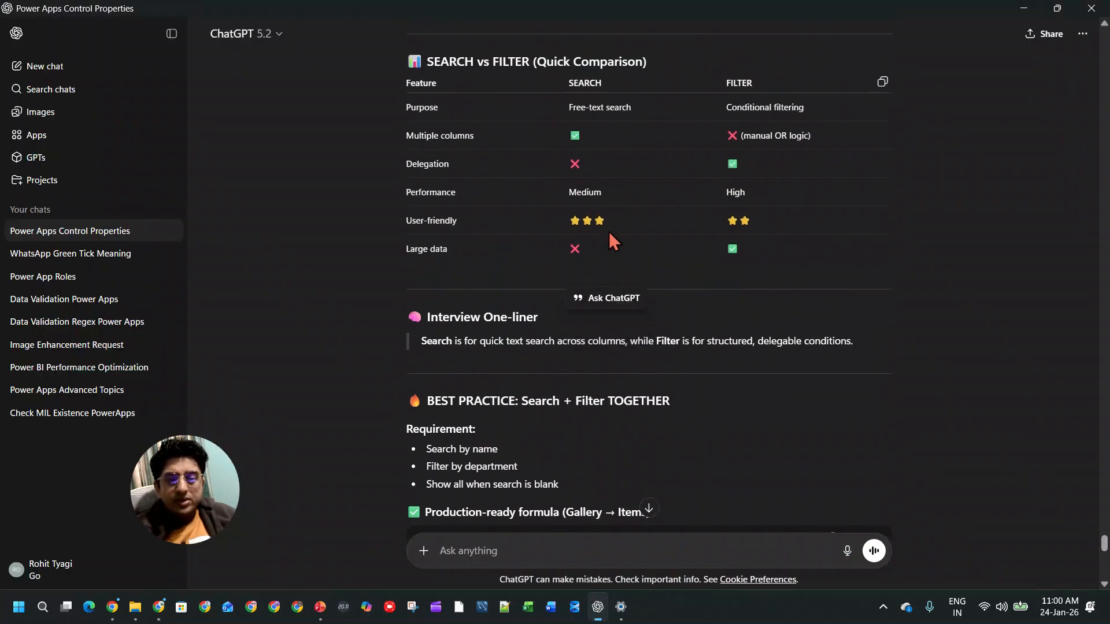
{"action": "scroll", "coordinate": [610, 237], "scroll_direction": "up", "scroll_amount": 4}
{"action": "scroll", "coordinate": [607, 250], "scroll_direction": "down", "scroll_amount": 1}
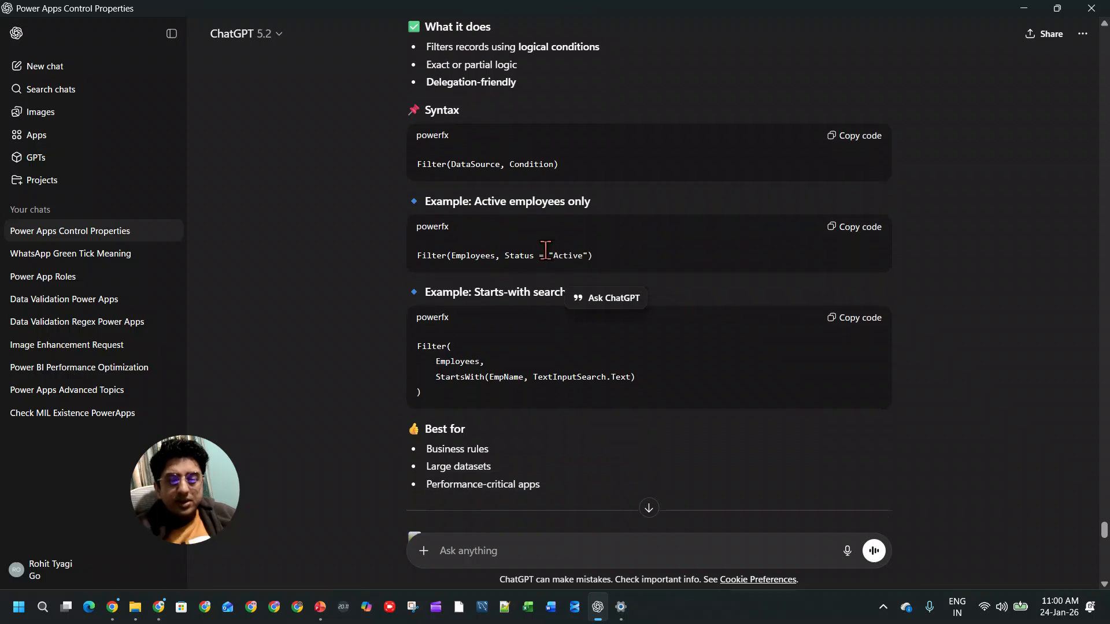
{"action": "scroll", "coordinate": [584, 267], "scroll_direction": "down", "scroll_amount": 8}
{"action": "scroll", "coordinate": [575, 259], "scroll_direction": "up", "scroll_amount": 6}
{"action": "scroll", "coordinate": [578, 256], "scroll_direction": "up", "scroll_amount": 15}
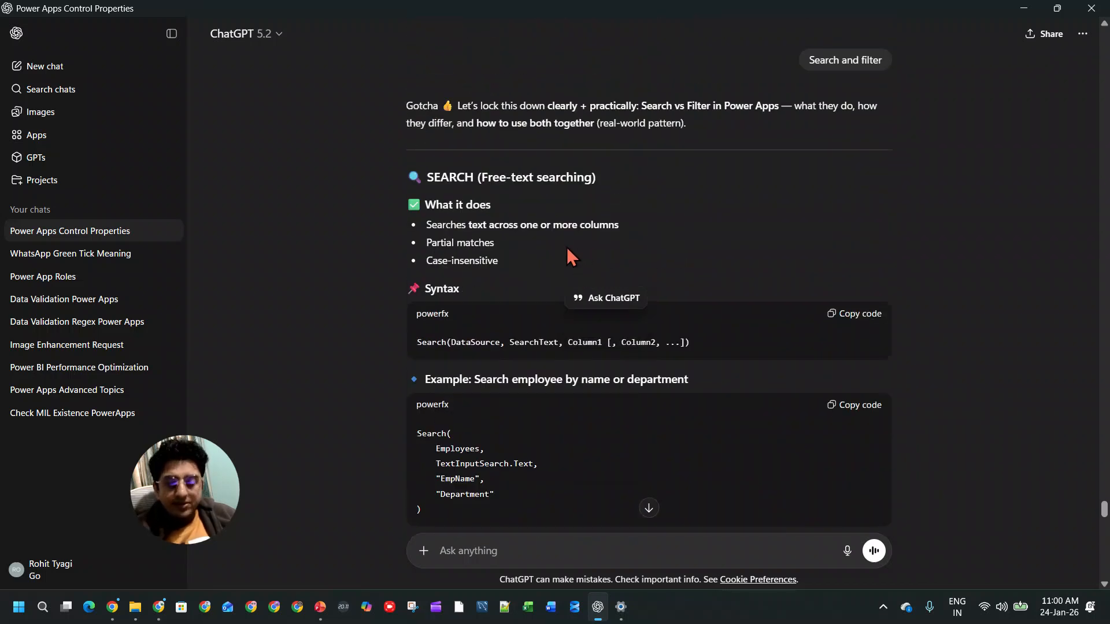
{"action": "key", "text": "alt+Tab"}
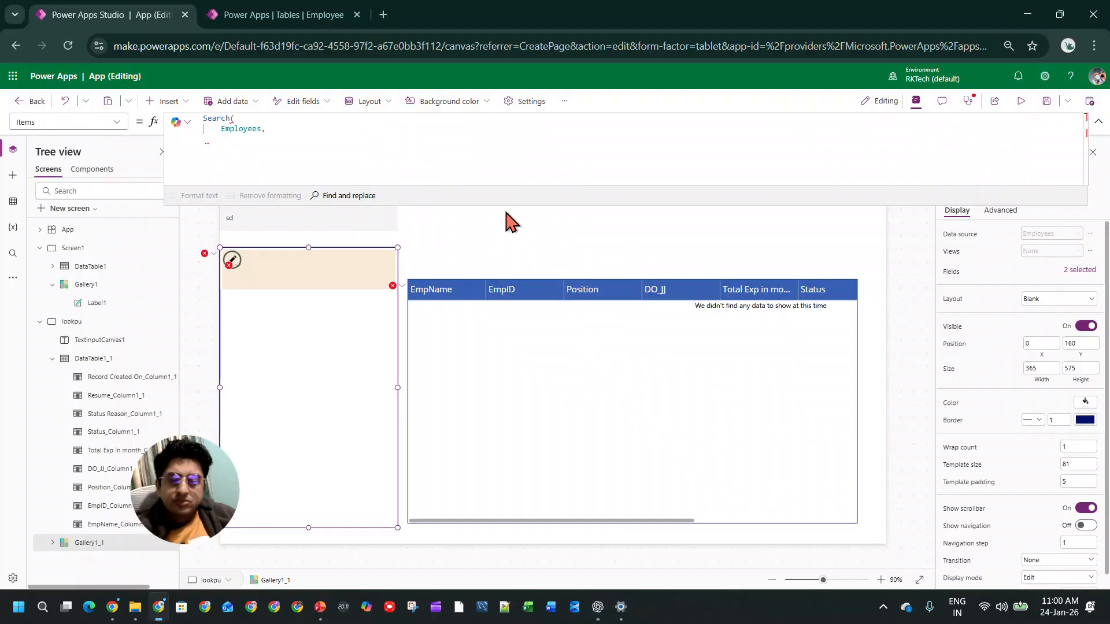
Step: Supply TextInputCanvas1.Value as the search text in the gallery's Search formula, after the Employees source
{"action": "left_click", "coordinate": [346, 222]}
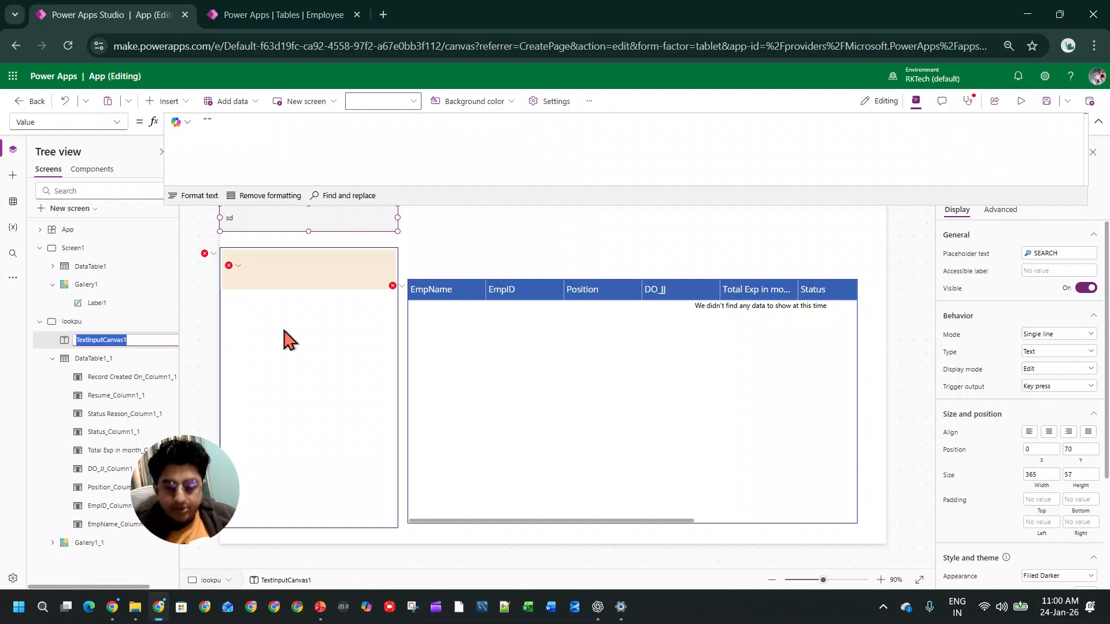
{"action": "left_click", "coordinate": [314, 357]}
{"action": "left_click", "coordinate": [307, 133]}
{"action": "type", "text": "TextInputCanvas1"}
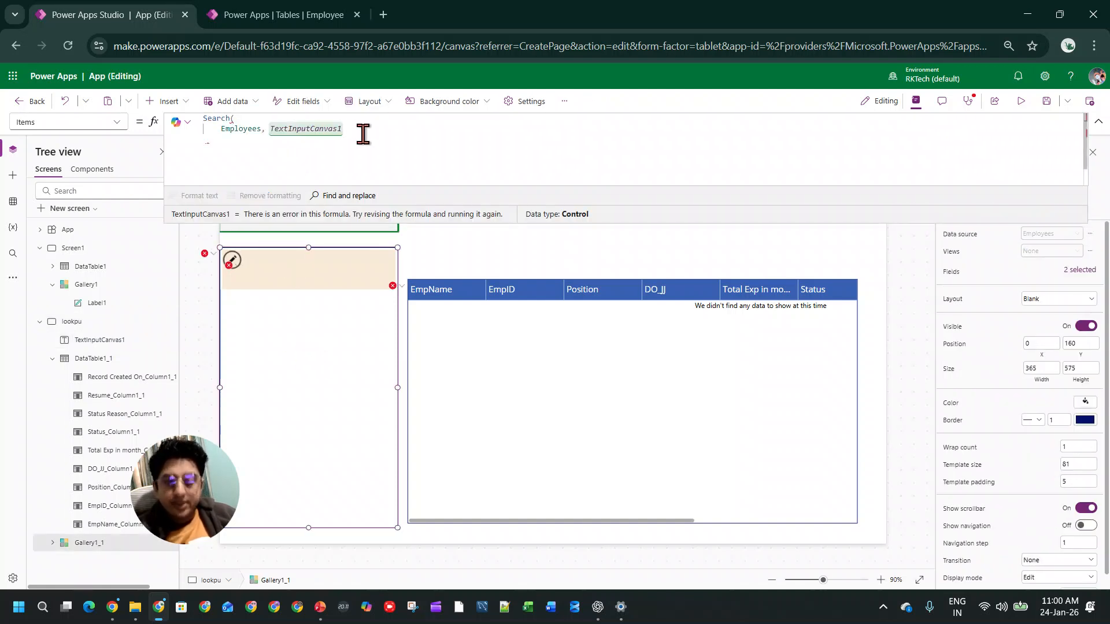
{"action": "type", "text": ".Value ="}
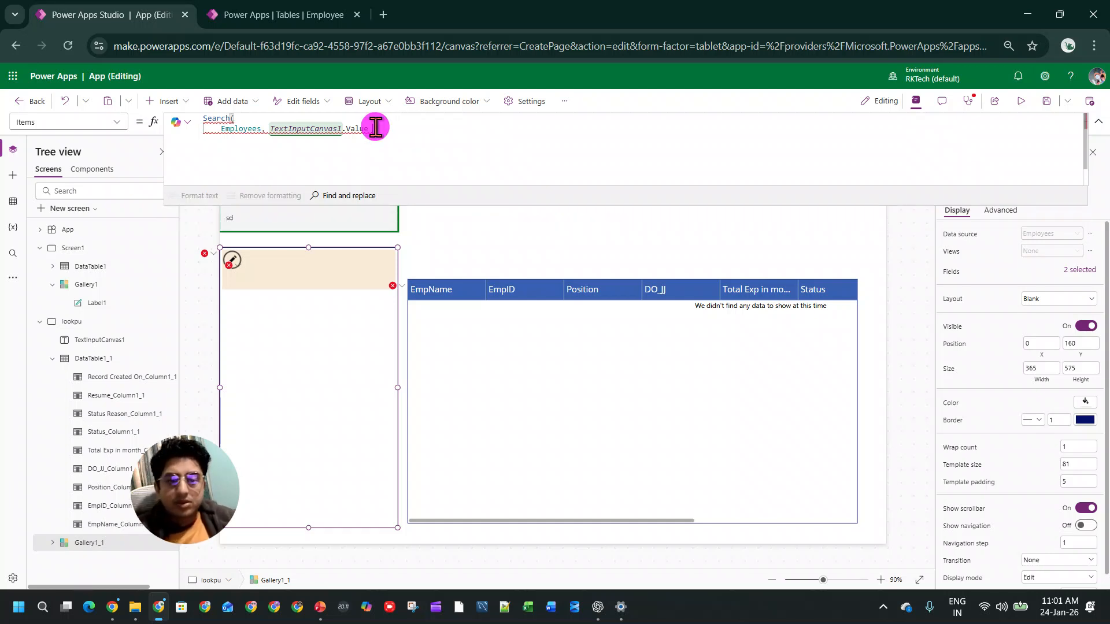
Step: Add EmpName as the column to search, complete the gallery's Search formula and format its text
{"action": "type", "text": ","}
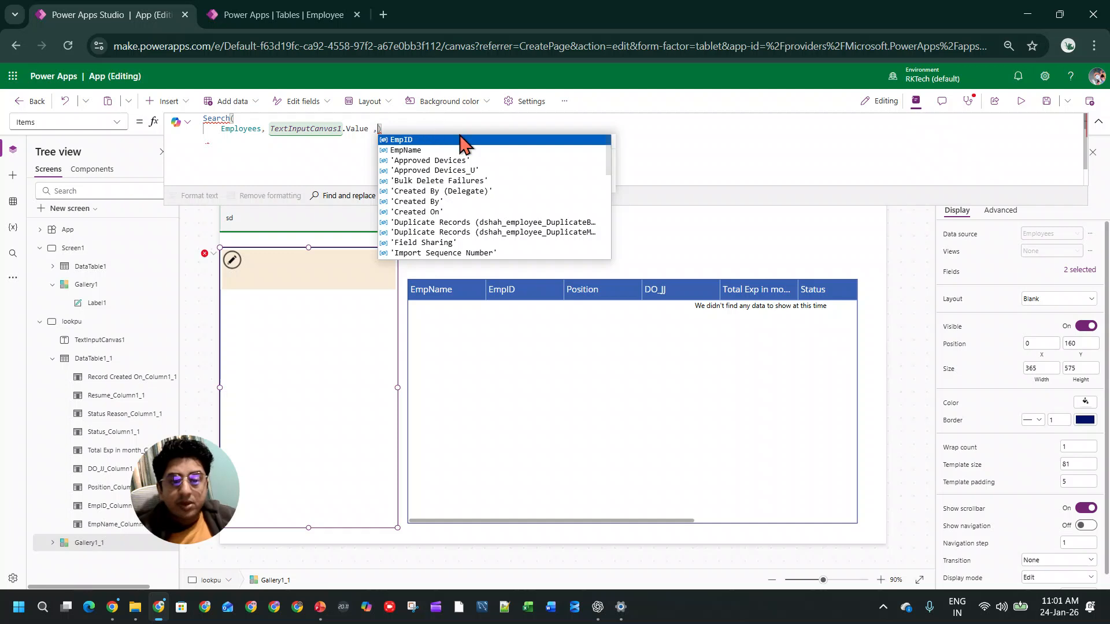
{"action": "left_click", "coordinate": [441, 152]}
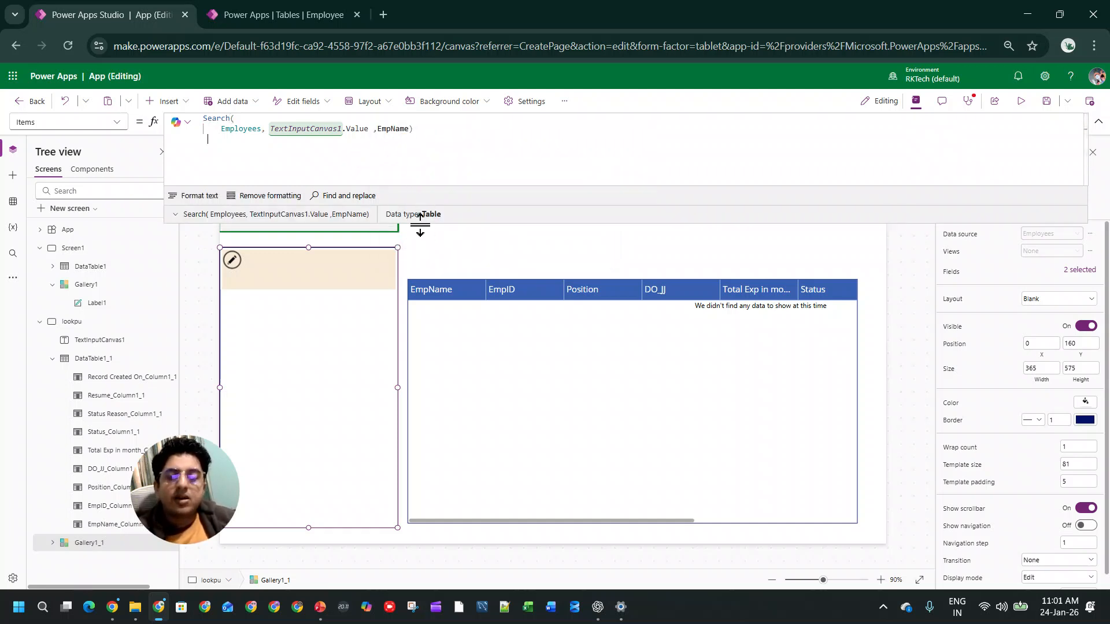
{"action": "left_click", "coordinate": [196, 196]}
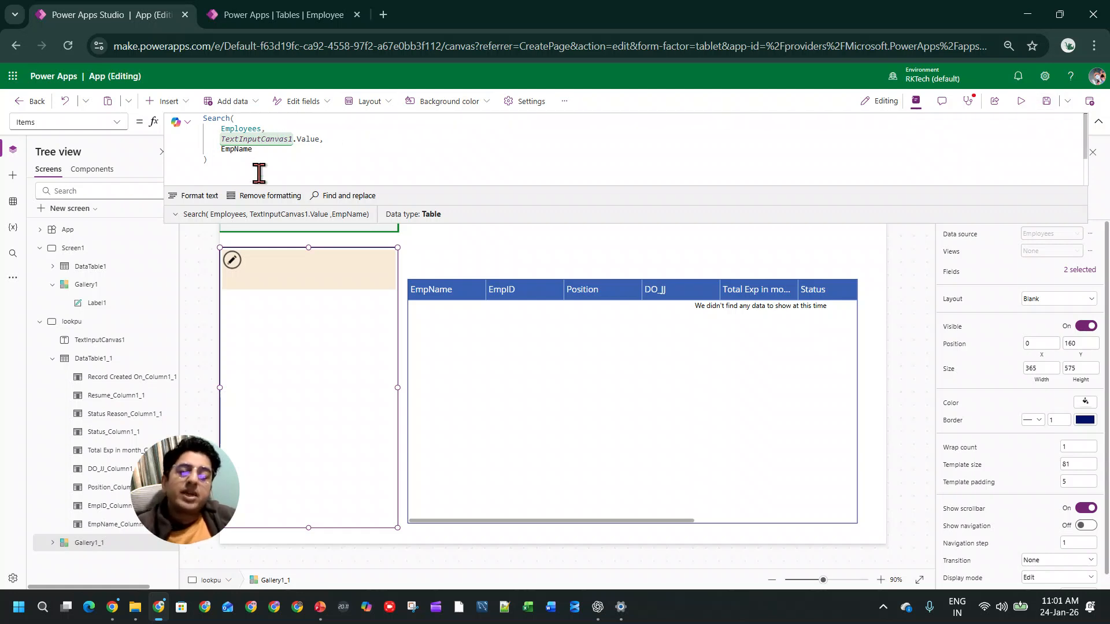
Step: Insert an If condition before the gallery's Search function that checks IsBlank(TextInputCanvas1.Value)
{"action": "left_click", "coordinate": [205, 118]}
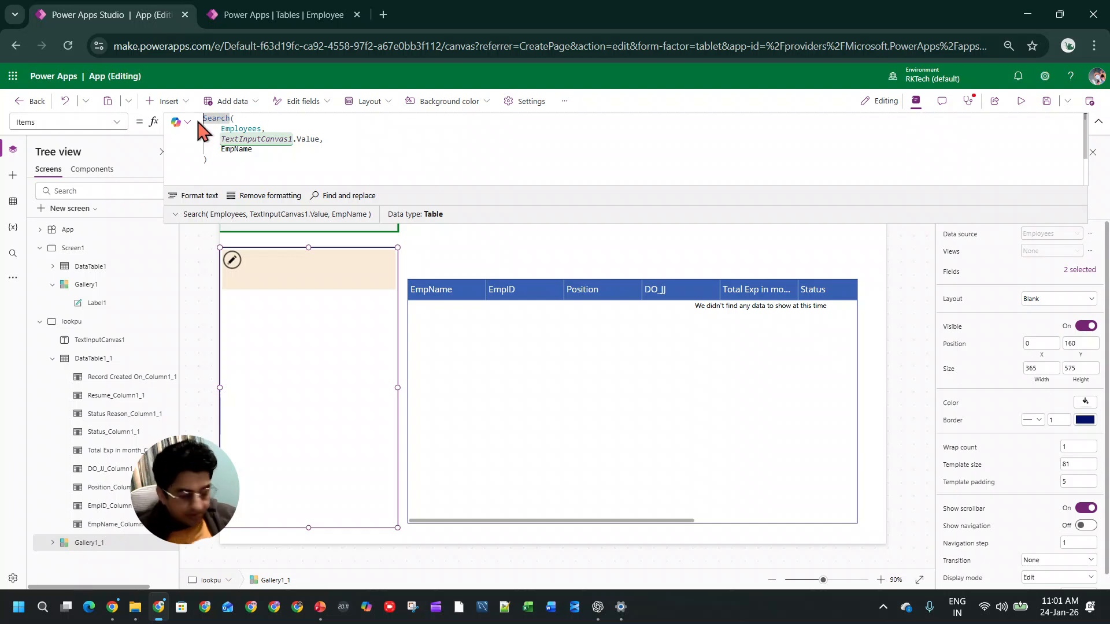
{"action": "key", "text": "Return"}
{"action": "type", "text": "if(isb"}
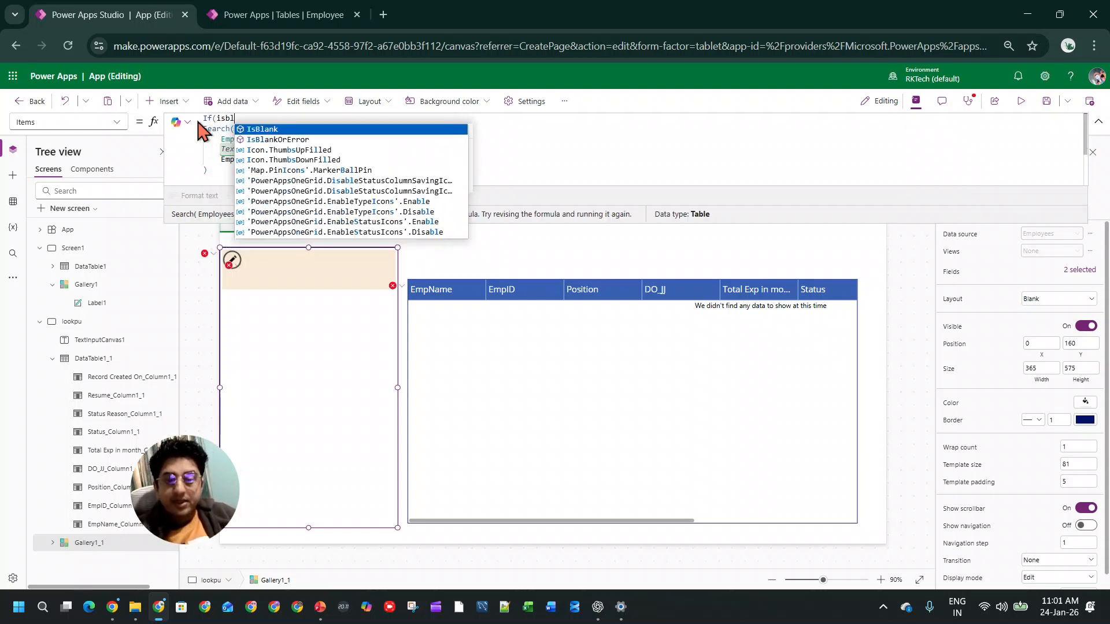
{"action": "key", "text": "Tab"}
{"action": "type", "text": "TextInputCanvas1.Value"}
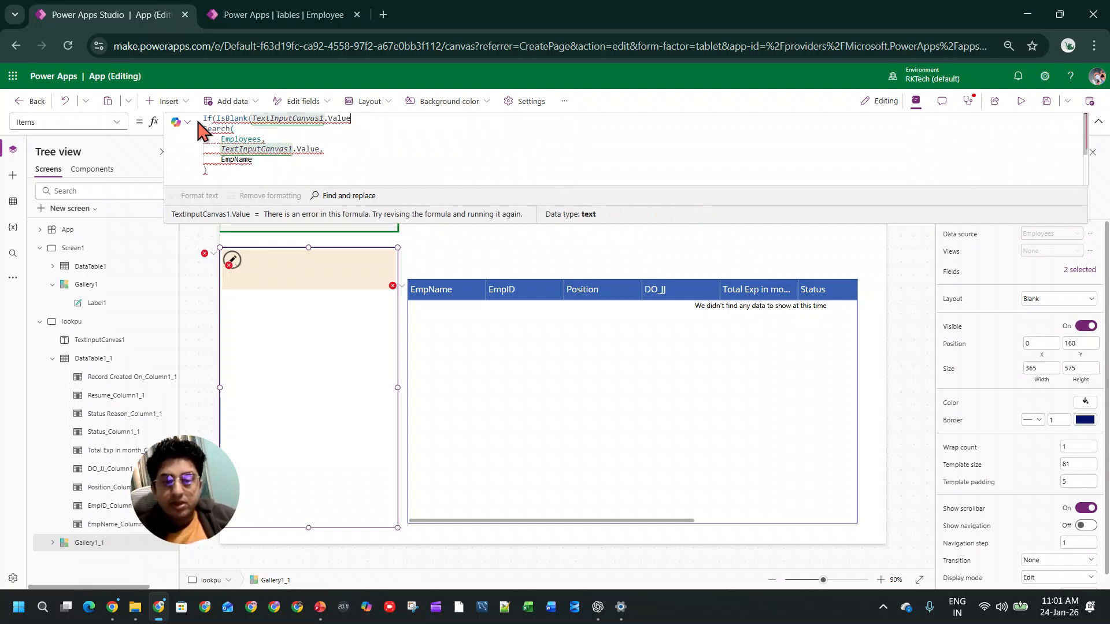
{"action": "type", "text": "),"}
{"action": "key", "text": "BackSpace"}
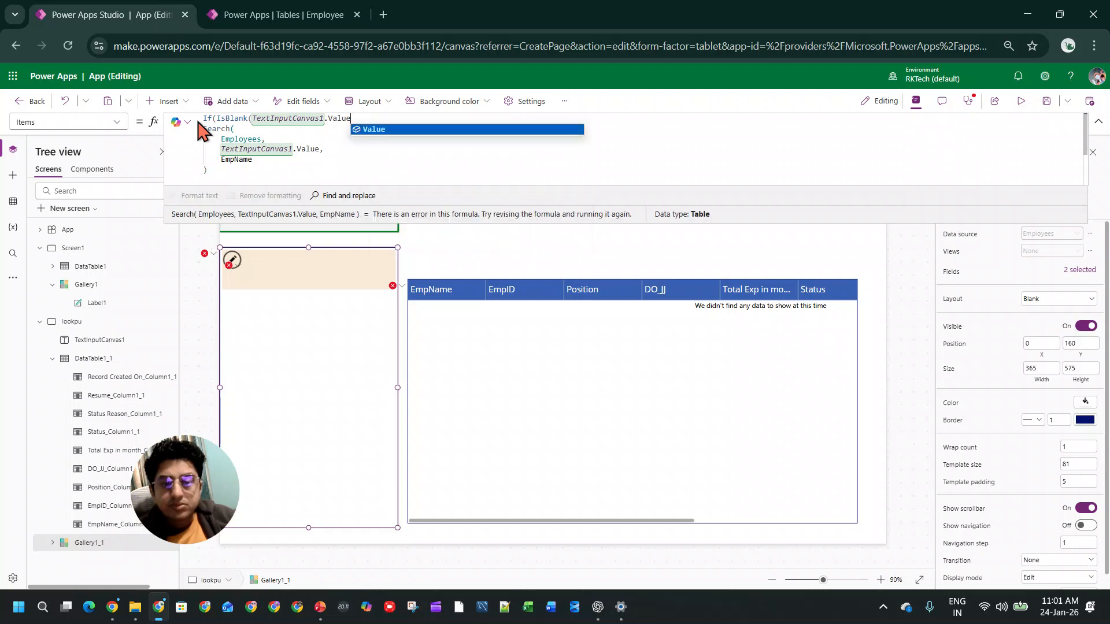
Step: Return Employees when the condition is true, close the If around the Search function and collapse the formula editor
{"action": "type", "text": "),"}
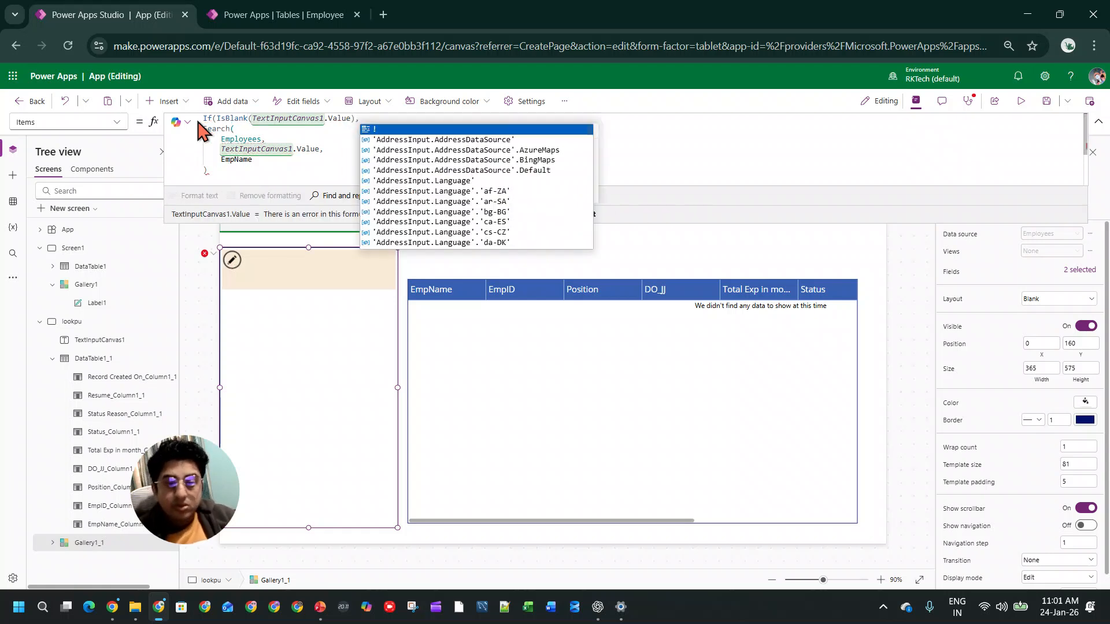
{"action": "type", "text": "Employees"}
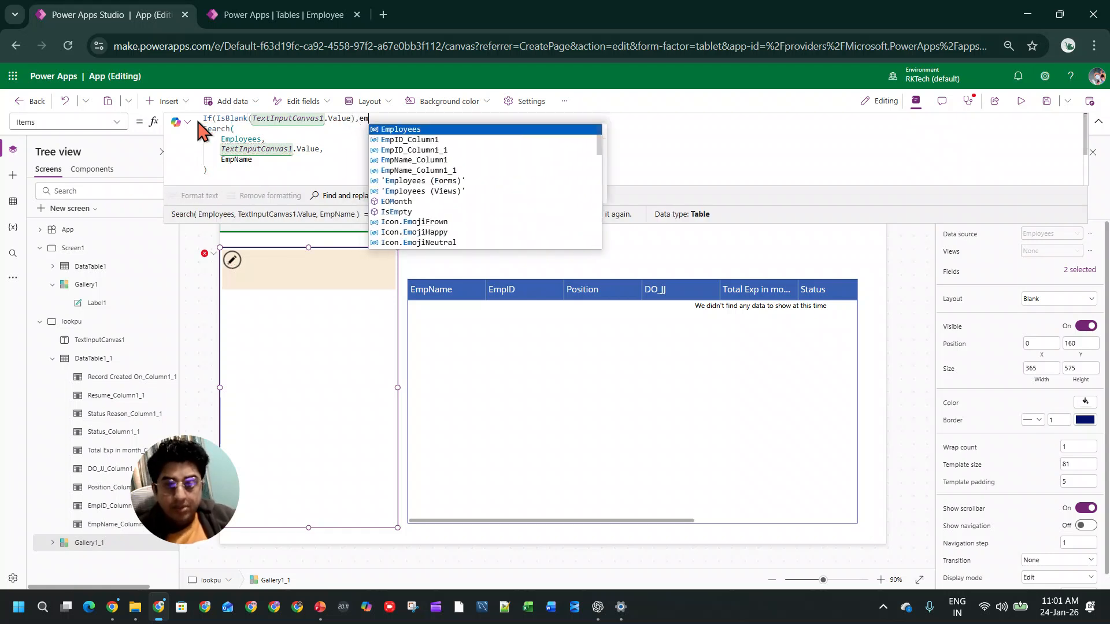
{"action": "type", "text": ","}
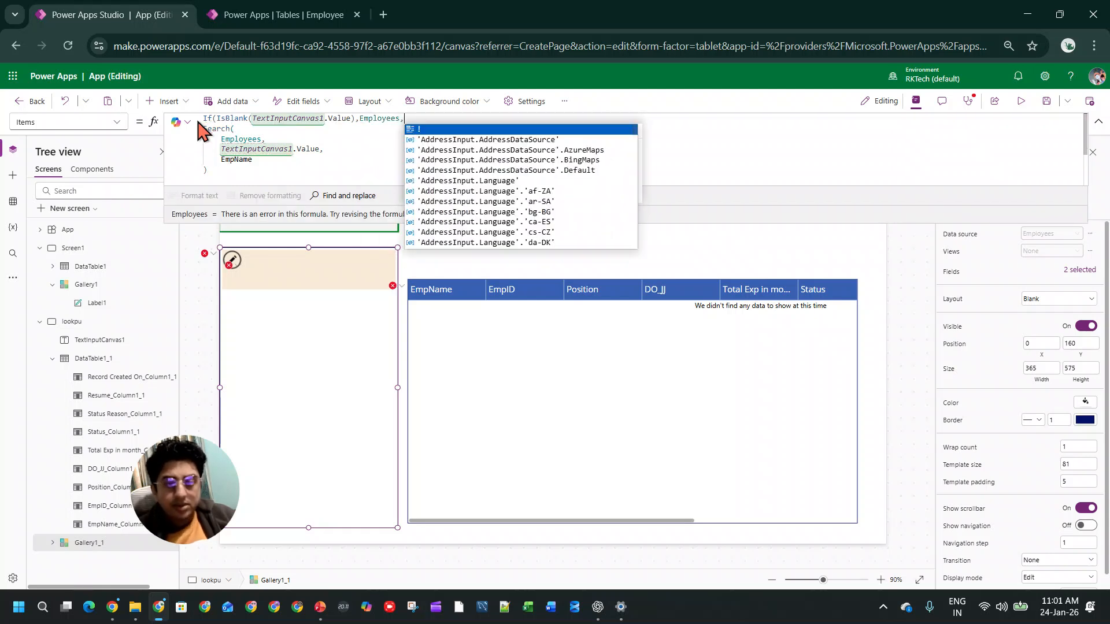
{"action": "left_click", "coordinate": [237, 172]}
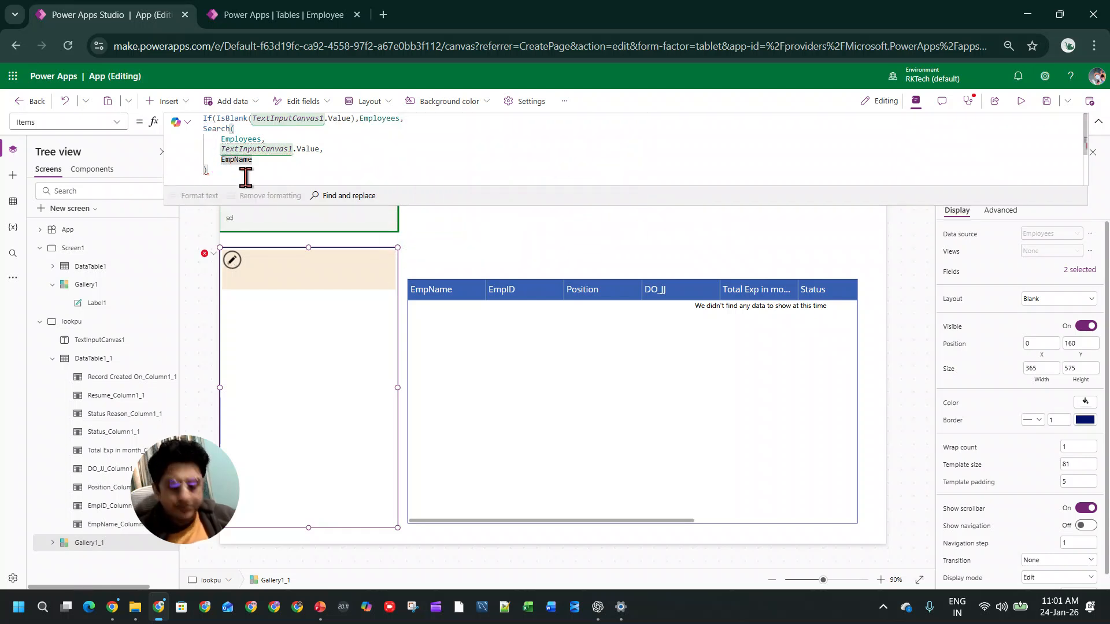
{"action": "type", "text": ")"}
{"action": "key", "text": "BackSpace"}
{"action": "type", "text": ")"}
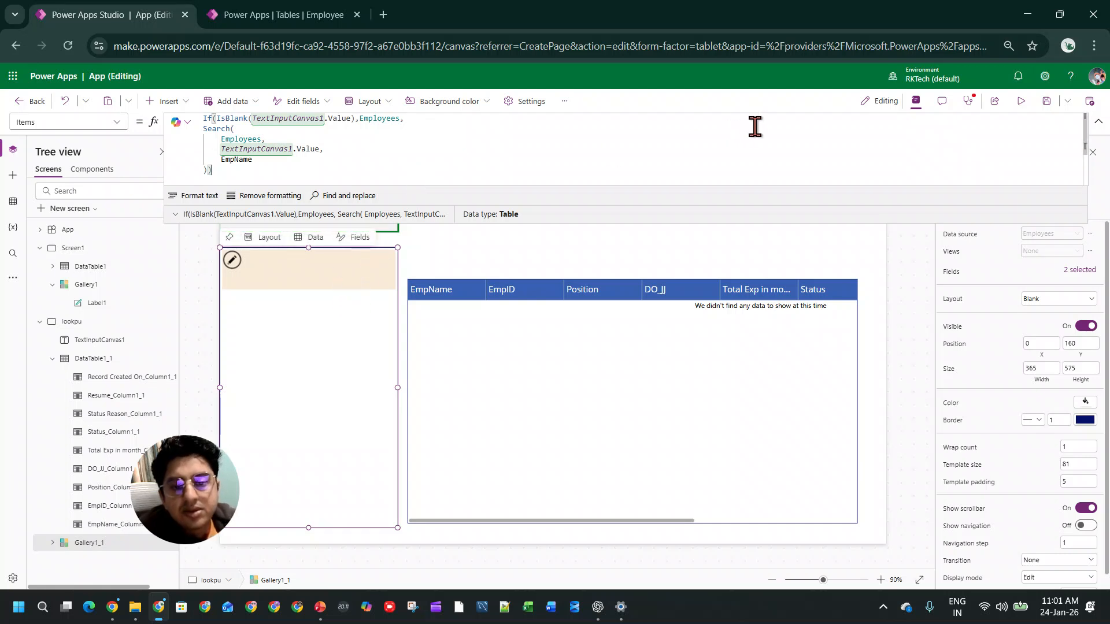
{"action": "left_click", "coordinate": [1098, 121]}
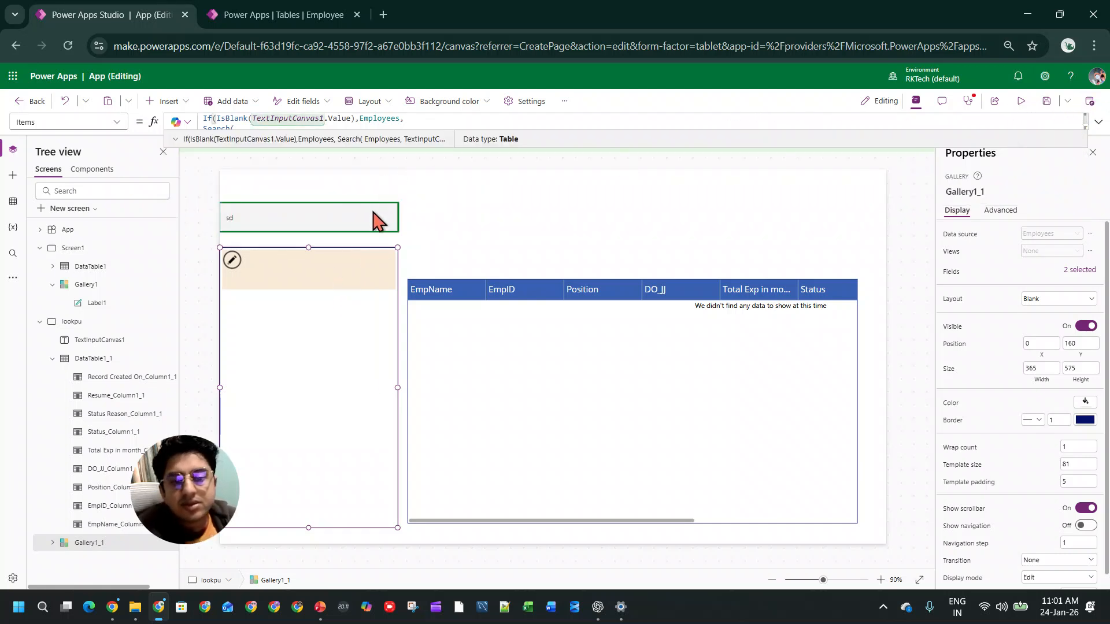
Step: Preview the app, clear the search box and search the gallery by the first three letters of an employee's name
{"action": "left_click", "coordinate": [1020, 102]}
{"action": "left_click", "coordinate": [210, 184]}
{"action": "key", "text": "BackSpace"}
{"action": "key", "text": "BackSpace"}
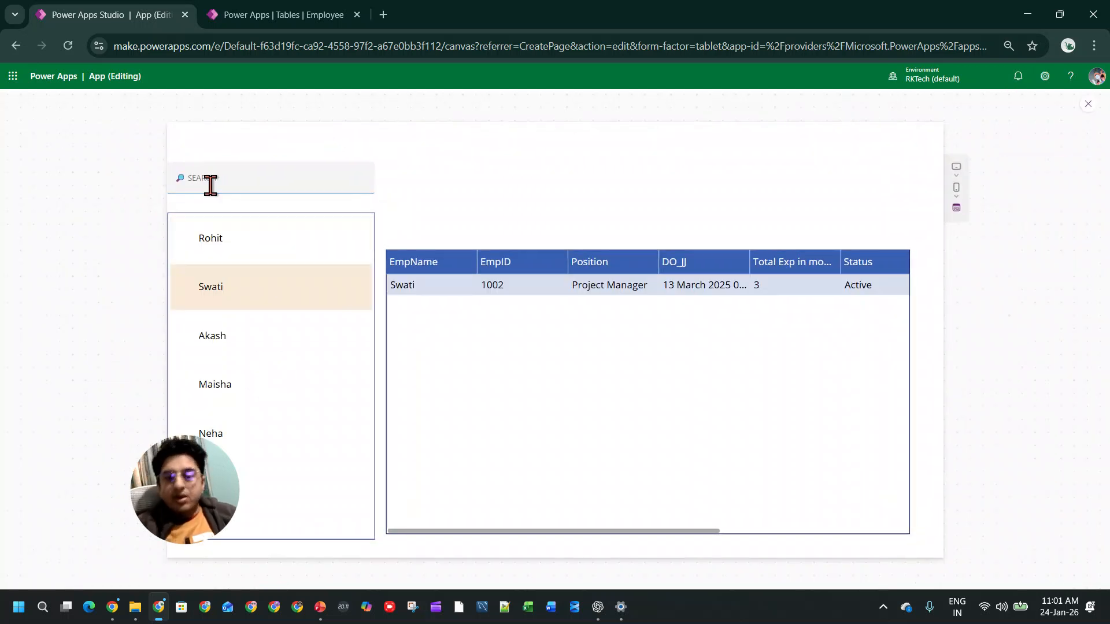
{"action": "left_click", "coordinate": [268, 178]}
{"action": "type", "text": "roh"}
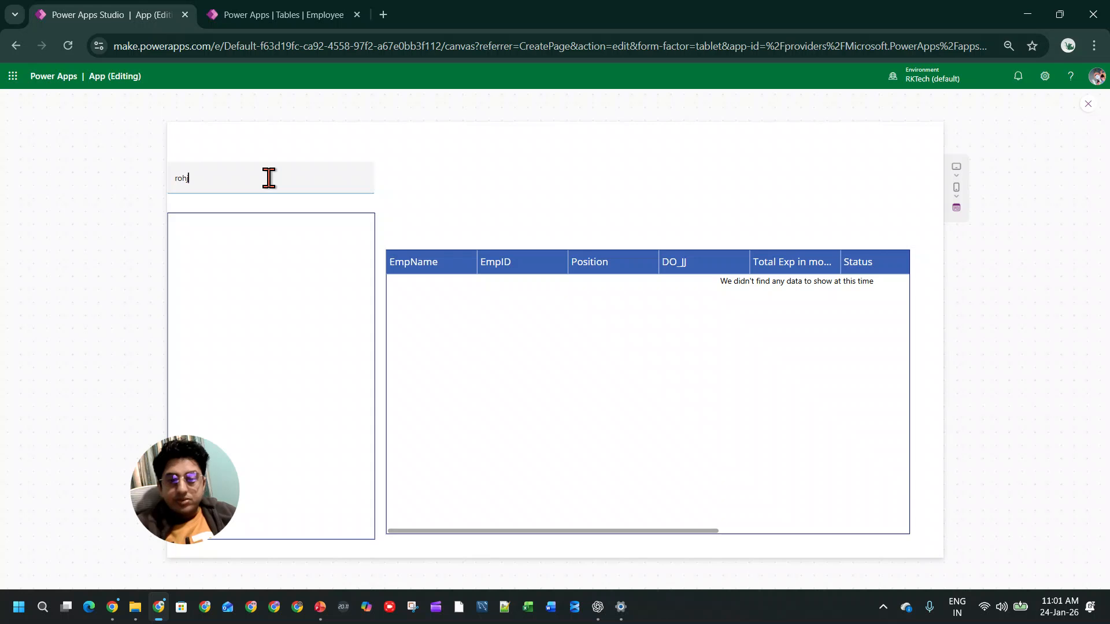
{"action": "type", "text": "j"}
{"action": "key", "text": "BackSpace"}
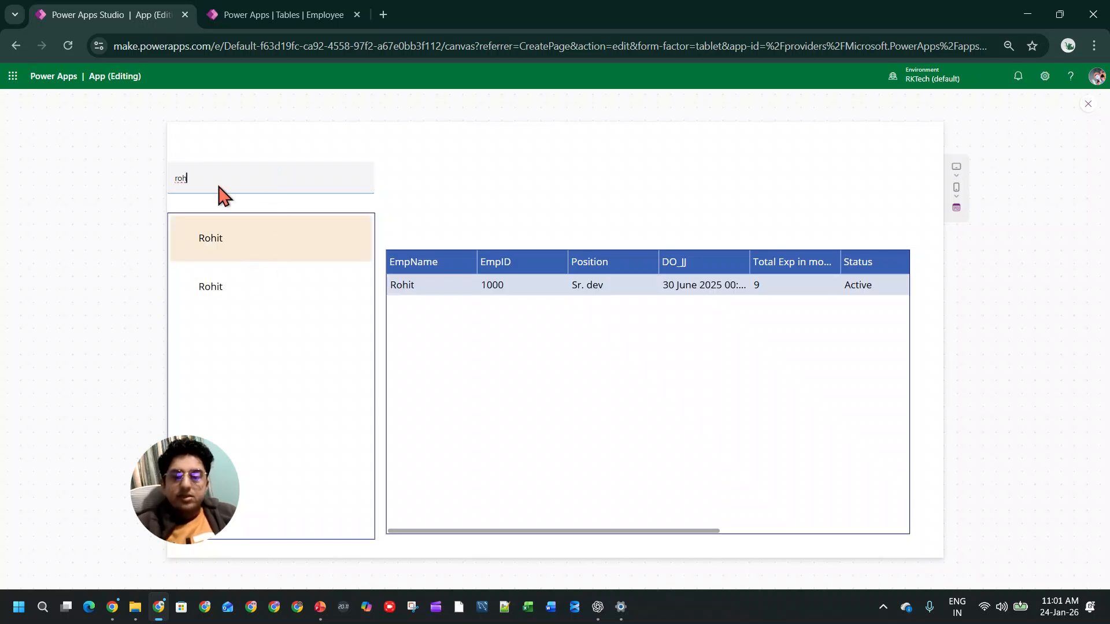
Step: Clear the search, enter the employee's full first name and select the matching gallery records in turn to compare their details
{"action": "double_click", "coordinate": [201, 174]}
{"action": "key", "text": "BackSpace"}
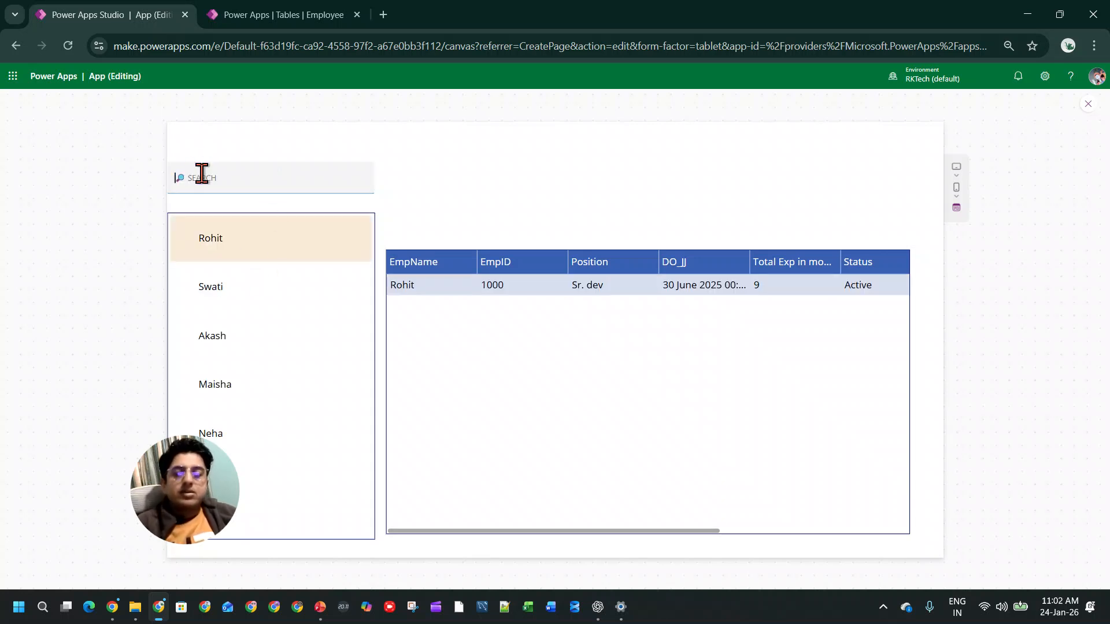
{"action": "type", "text": "rohit"}
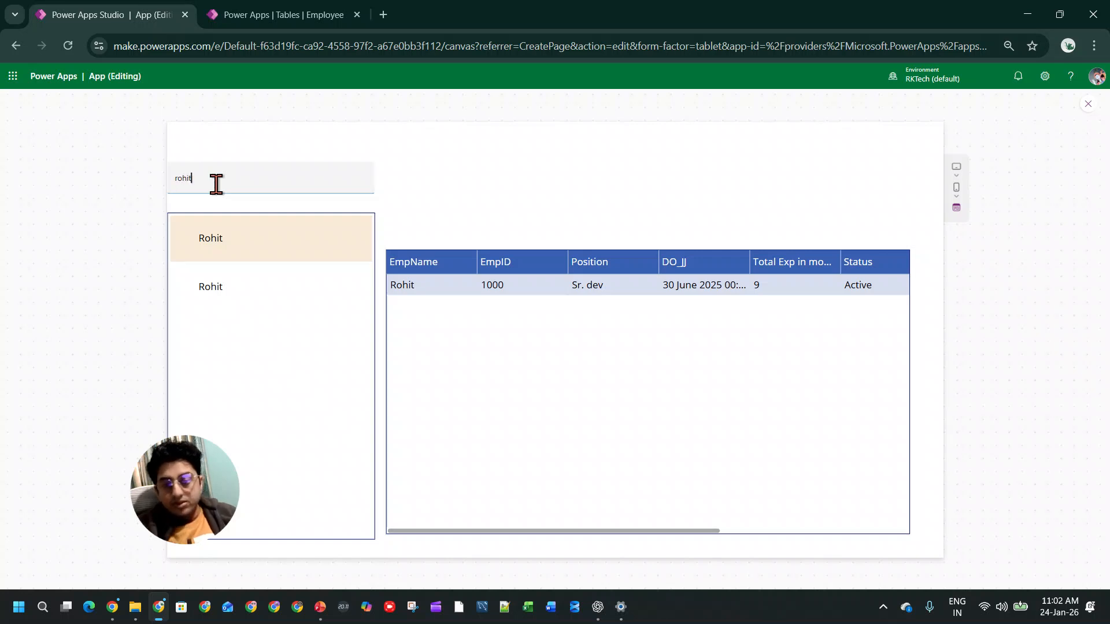
{"action": "left_click", "coordinate": [240, 280]}
{"action": "left_click", "coordinate": [250, 255]}
{"action": "left_click", "coordinate": [251, 275]}
{"action": "left_click", "coordinate": [252, 249]}
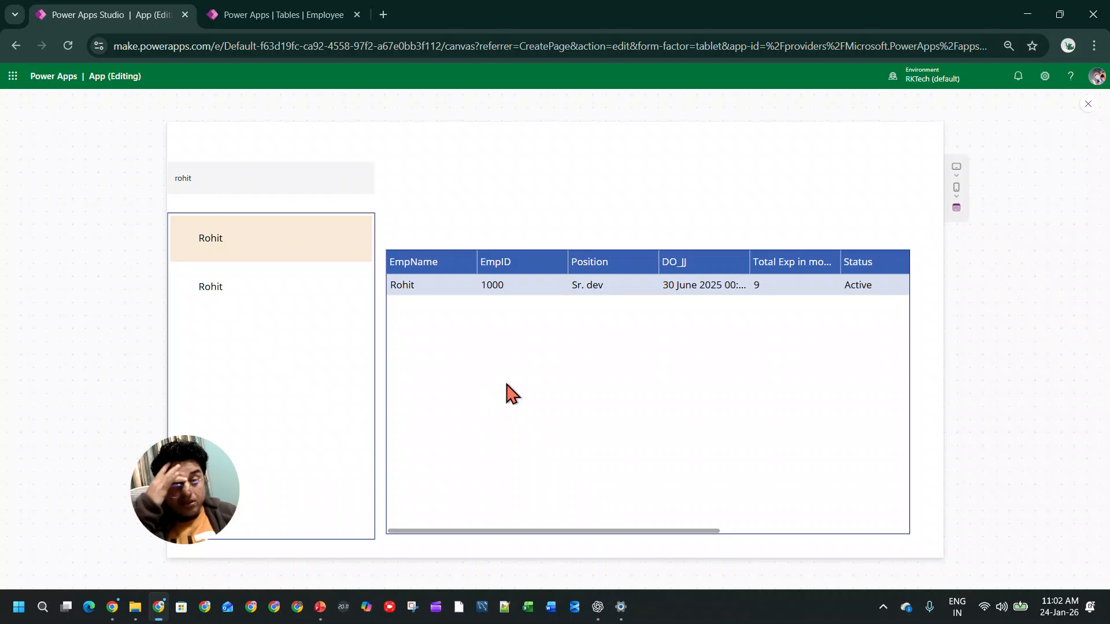
Step: Exit the preview, dismiss the testing tip and select the employee data table to inspect its LookUp formula
{"action": "left_click", "coordinate": [1087, 104]}
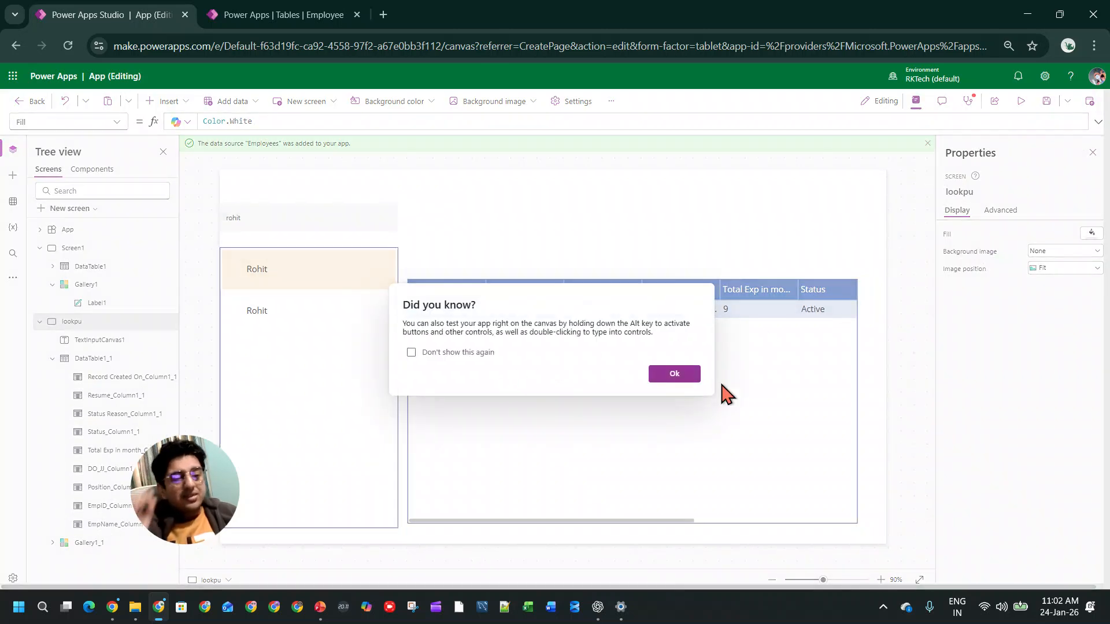
{"action": "left_click", "coordinate": [696, 378]}
{"action": "left_click", "coordinate": [701, 403]}
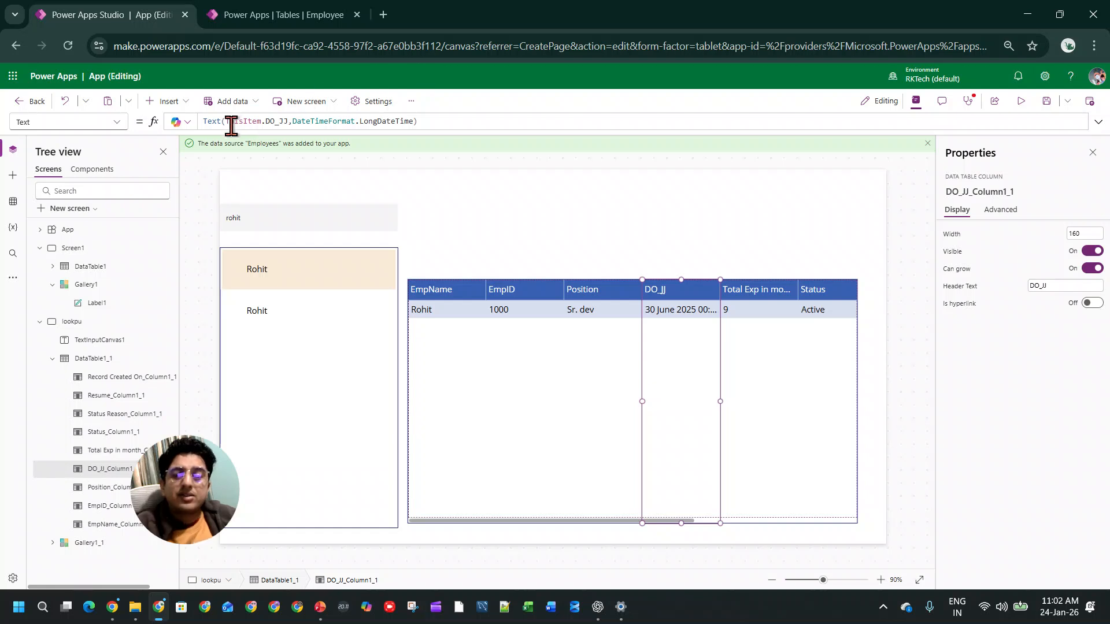
{"action": "left_click", "coordinate": [520, 527]}
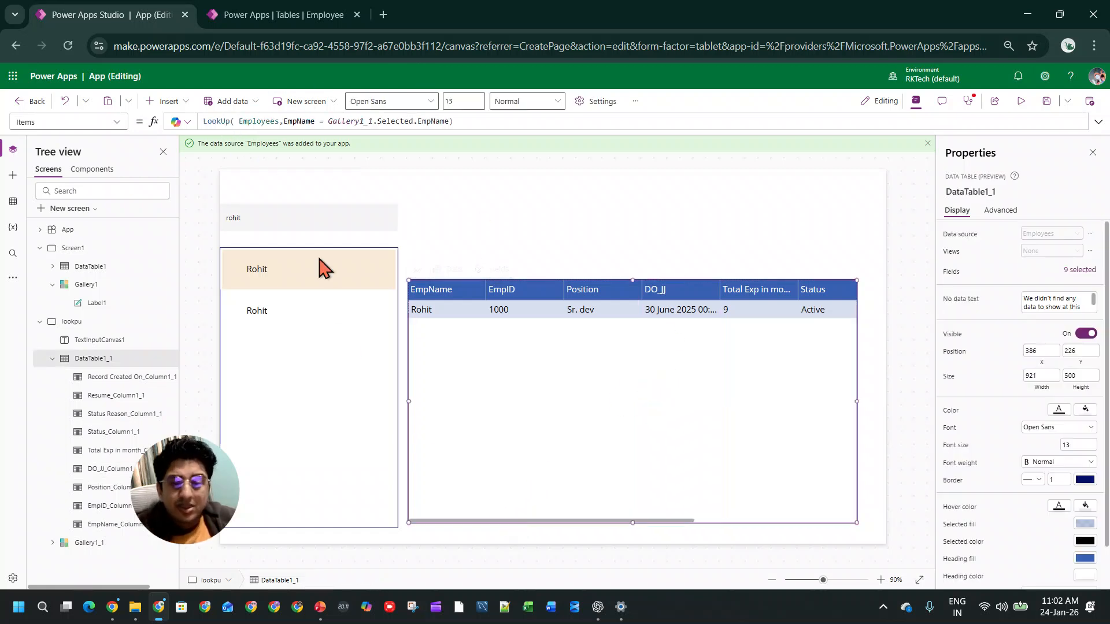
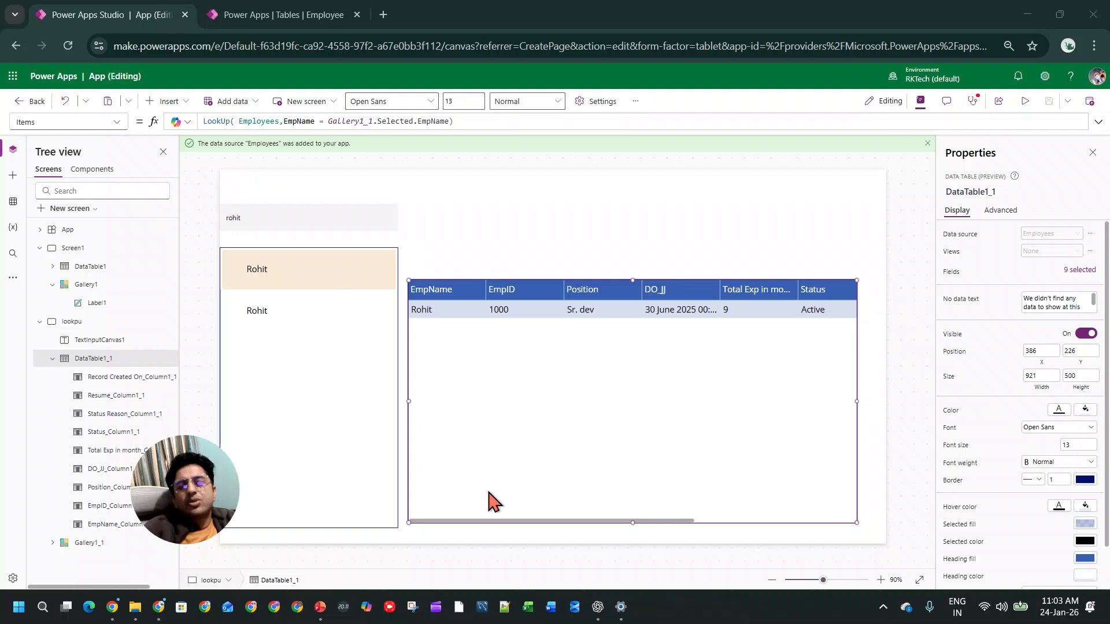
Step: Replace the LookUp function with Filter in the employee data table's Items formula, keeping its existing arguments
{"action": "left_click", "coordinate": [471, 414]}
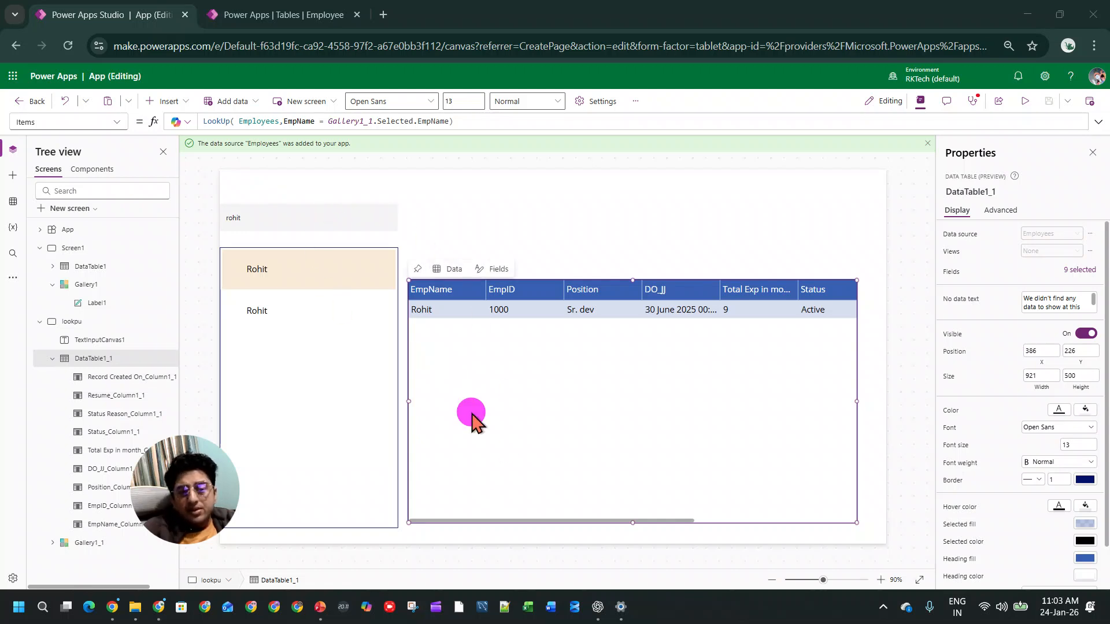
{"action": "left_click", "coordinate": [558, 526]}
{"action": "left_click", "coordinate": [585, 526]}
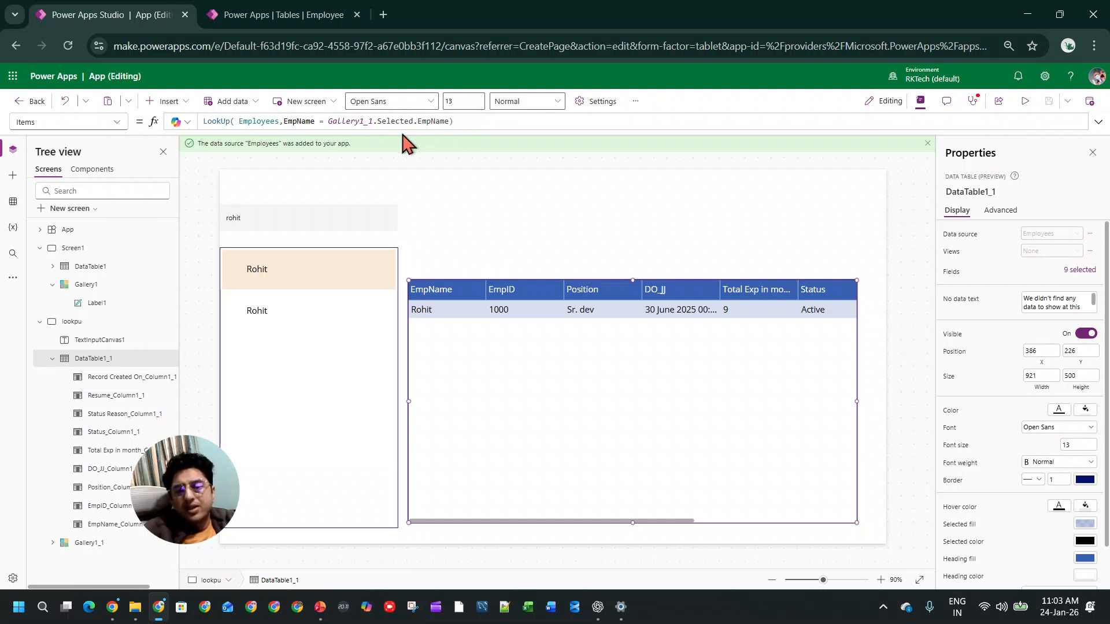
{"action": "left_click", "coordinate": [214, 121]}
{"action": "double_click", "coordinate": [214, 121]}
{"action": "type", "text": "emp"}
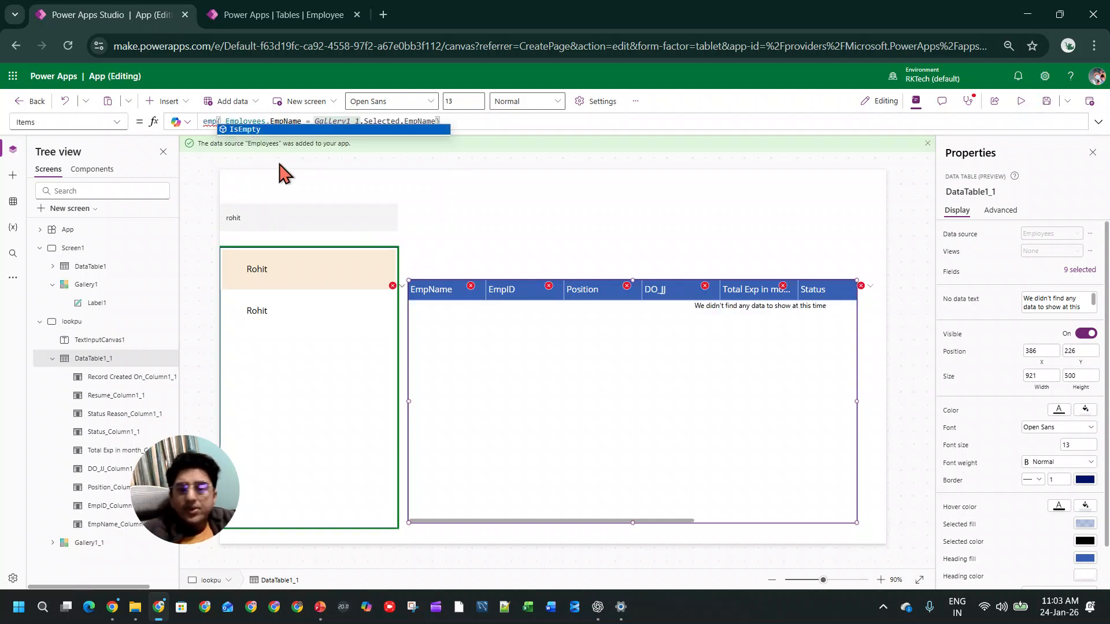
{"action": "key", "text": "BackSpace"}
{"action": "key", "text": "BackSpace"}
{"action": "key", "text": "BackSpace"}
{"action": "type", "text": "fil"}
{"action": "key", "text": "Tab"}
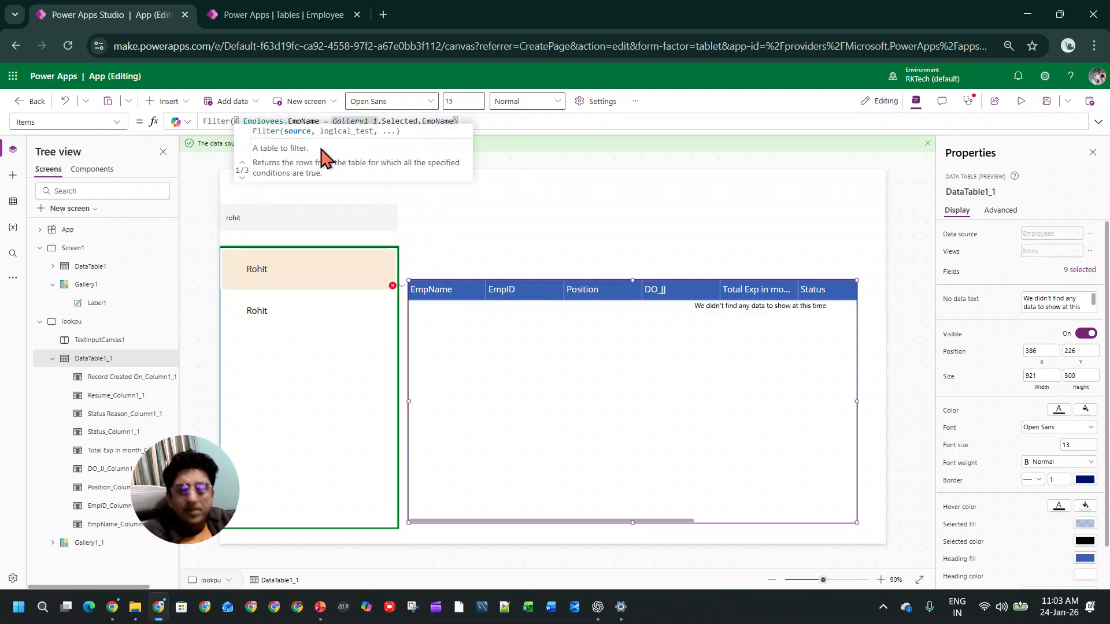
{"action": "left_click", "coordinate": [354, 208]}
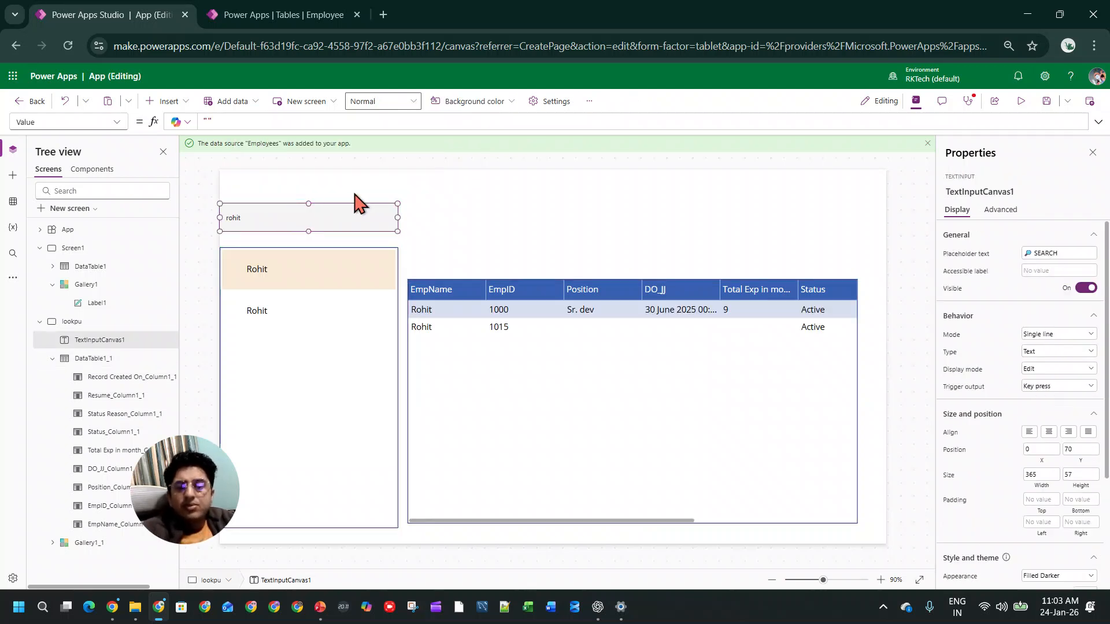
Step: Preview the app, clear the search box and select the third employee in the gallery to check the filtered table
{"action": "left_click", "coordinate": [1021, 102]}
{"action": "left_click", "coordinate": [286, 177]}
{"action": "left_click", "coordinate": [507, 186]}
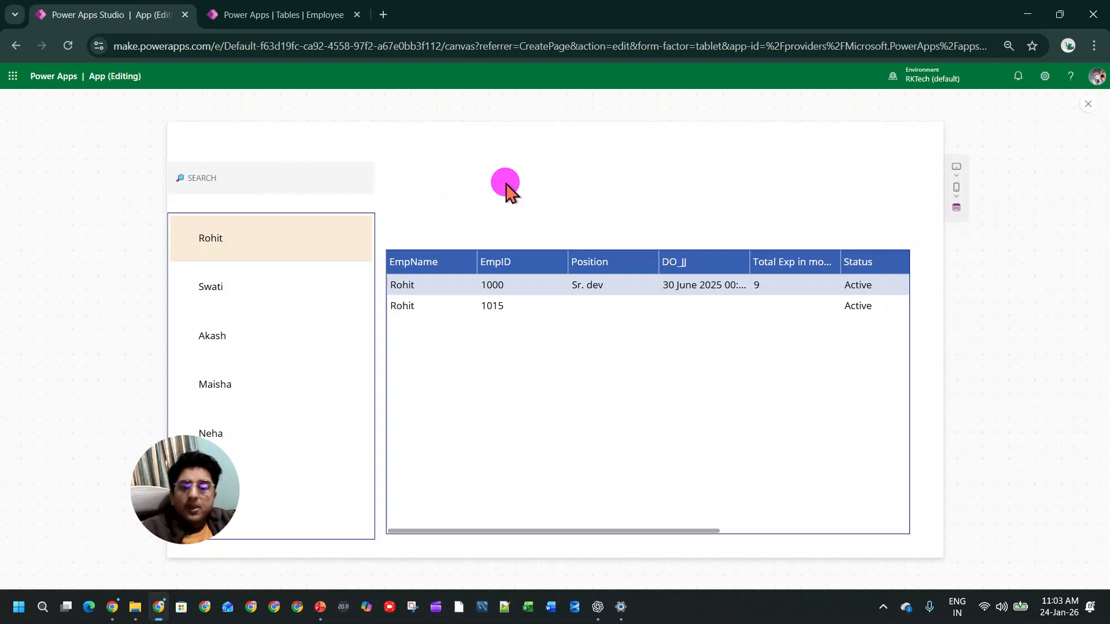
{"action": "left_click", "coordinate": [349, 327]}
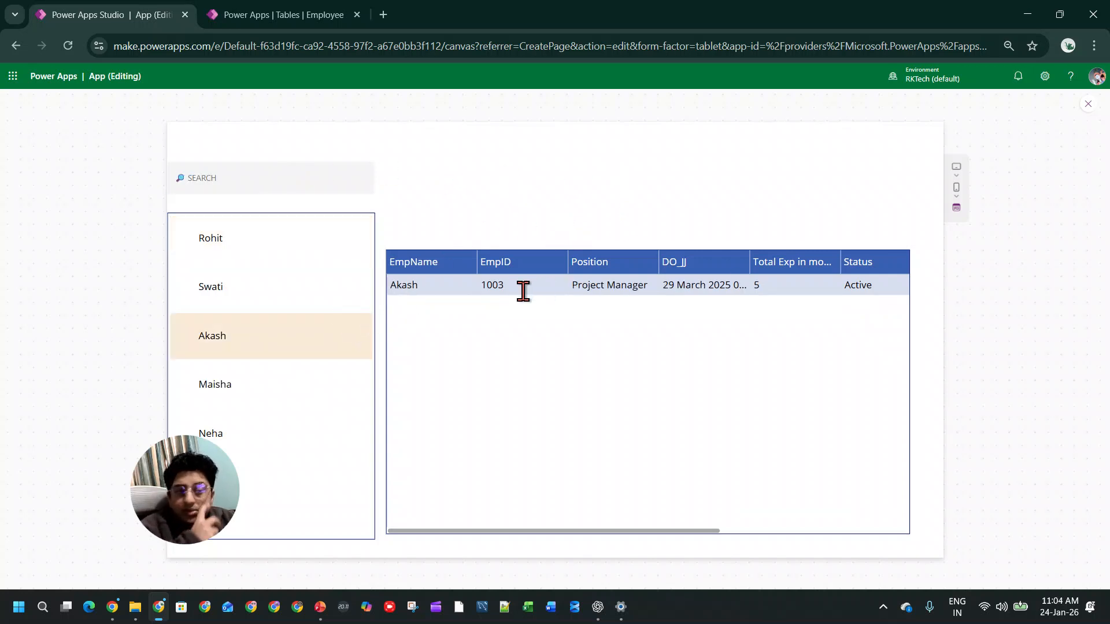
Step: Exit the preview, dismiss the testing tip and open the gallery's Items formula in the expanded editor
{"action": "left_click", "coordinate": [1087, 103]}
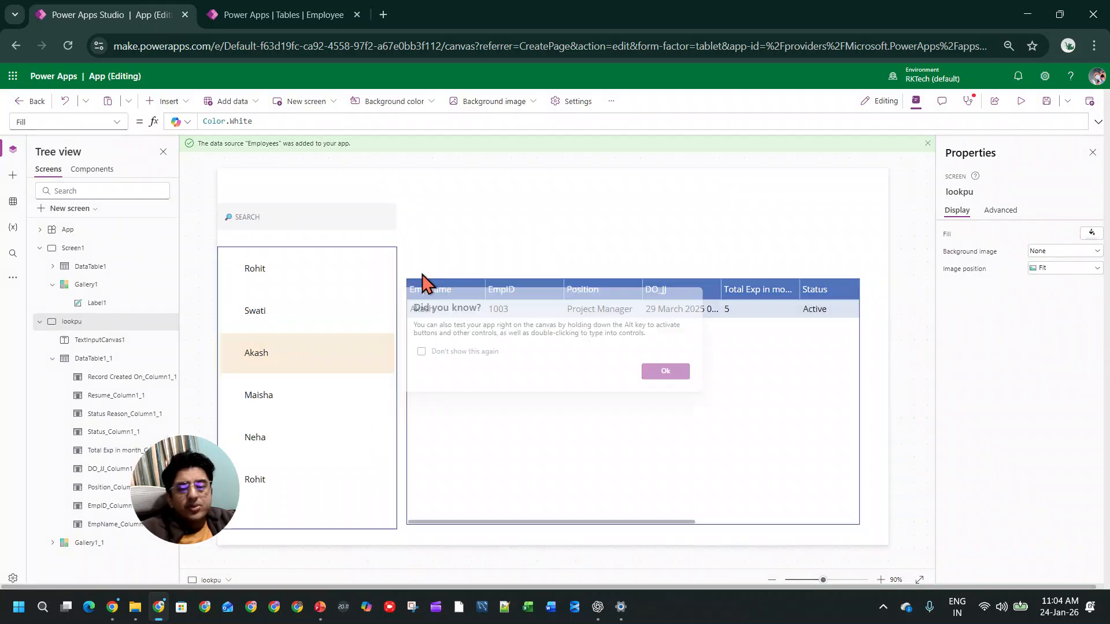
{"action": "left_click", "coordinate": [675, 374]}
{"action": "left_click", "coordinate": [366, 299]}
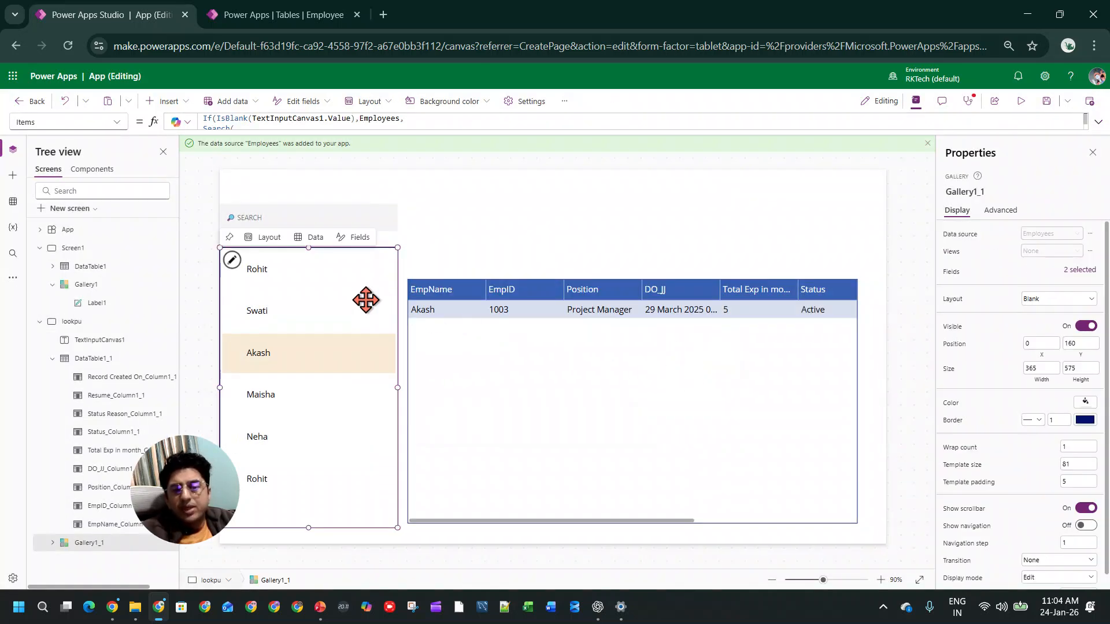
{"action": "left_click", "coordinate": [1098, 122]}
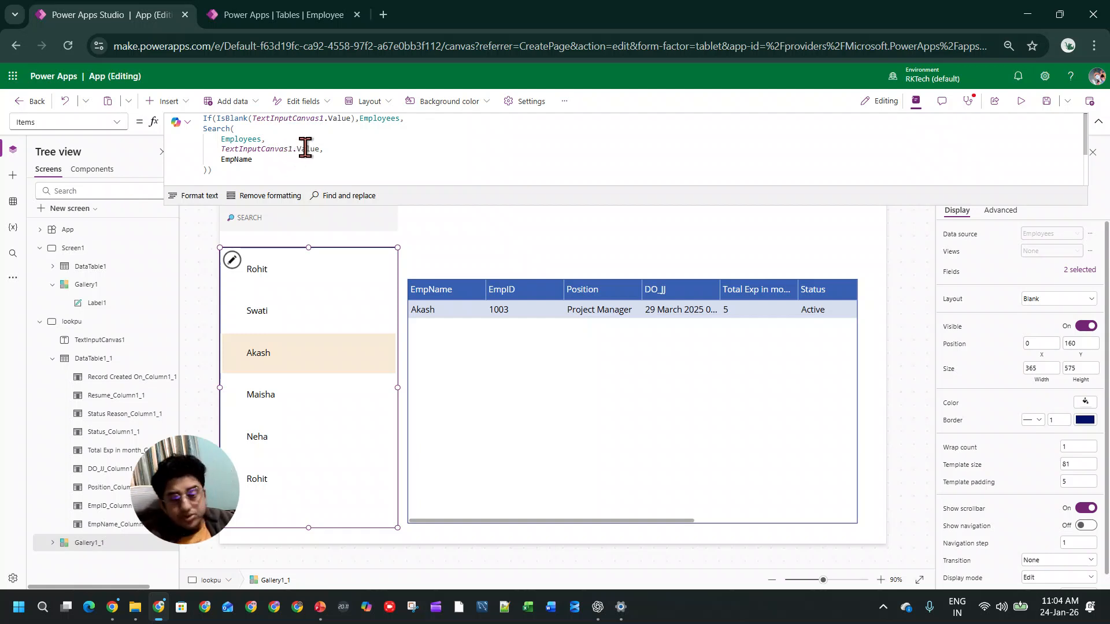
{"action": "left_click", "coordinate": [206, 119]}
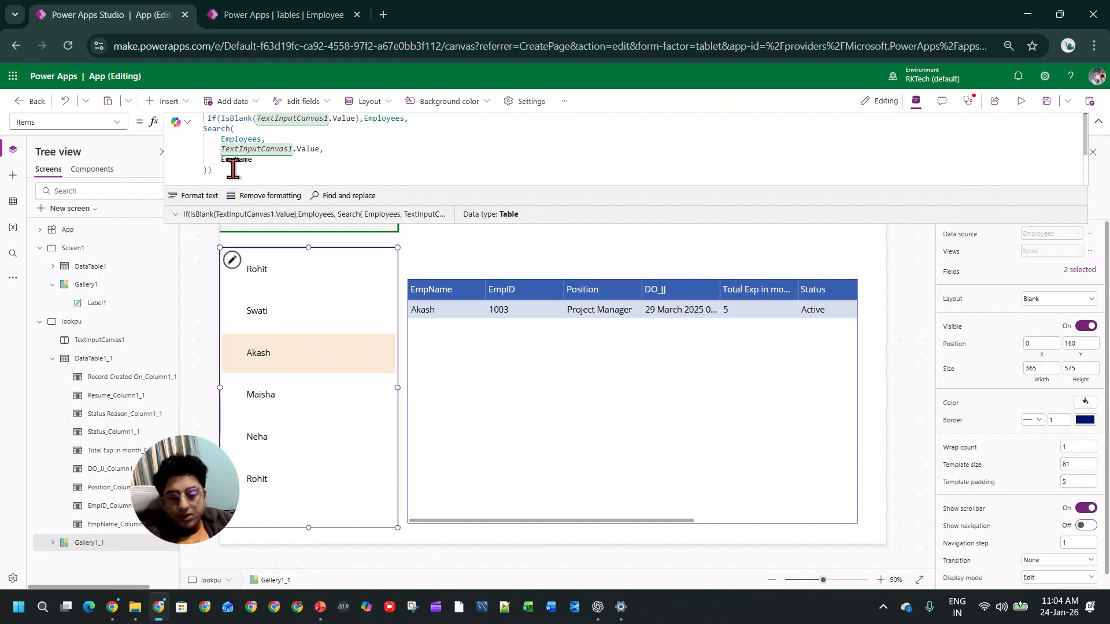
Step: Switch to ChatGPT and ask "Sort vs Sort by column"
{"action": "key", "text": "alt+Tab"}
{"action": "left_click", "coordinate": [635, 540]}
{"action": "type", "text": "S"}
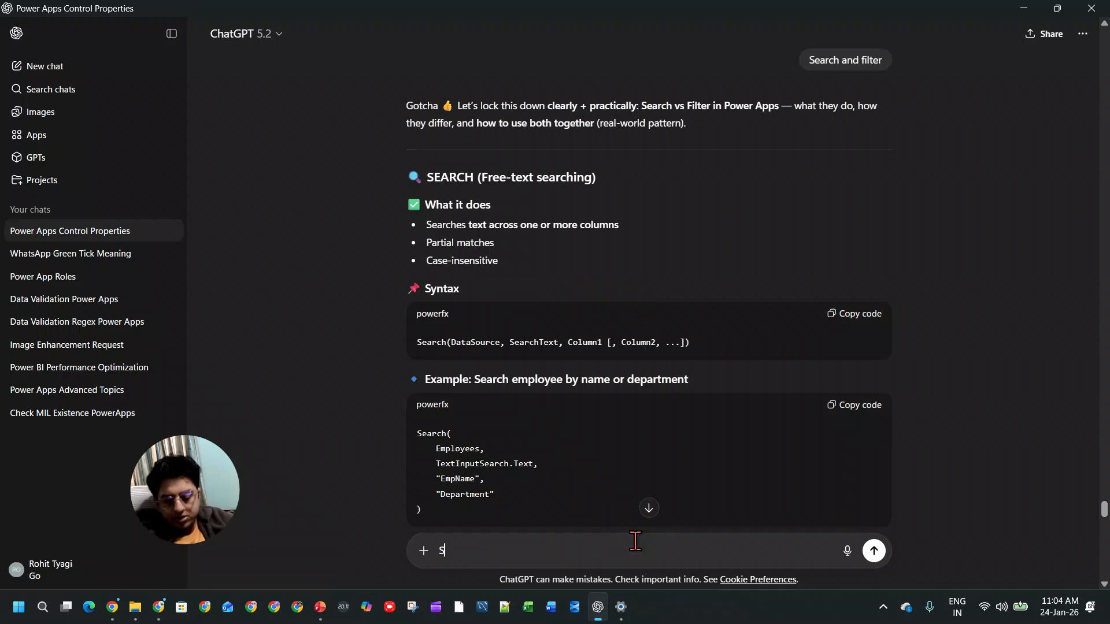
{"action": "type", "text": "ort vs Sort by column"}
{"action": "key", "text": "Return"}
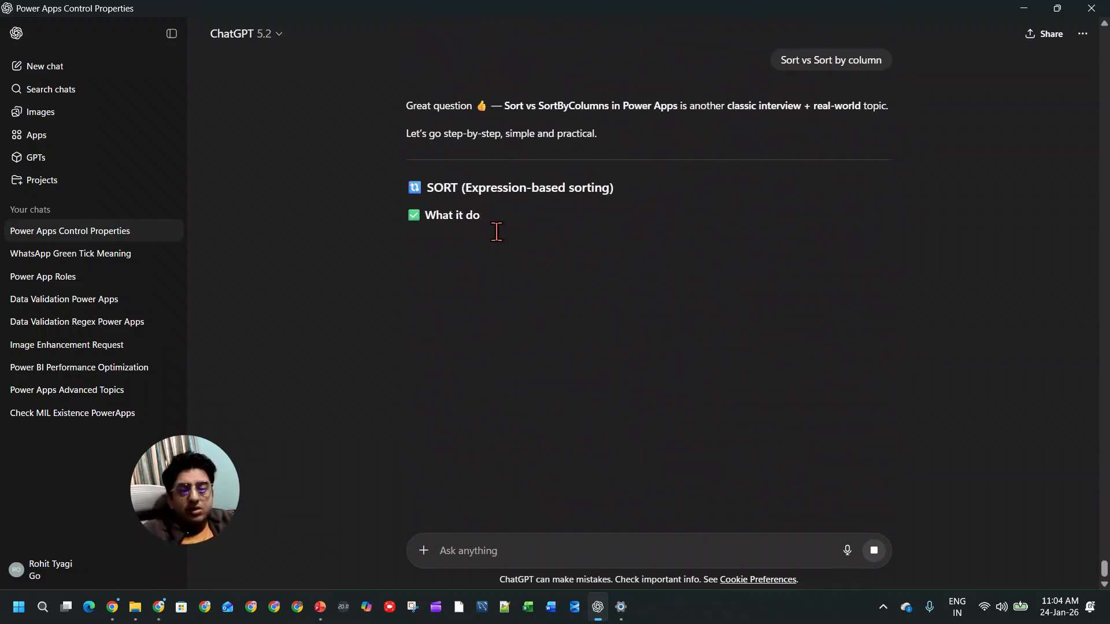
Step: Read the reply's syntax, examples and limitations for Sort and SortByColumns
{"action": "left_click_drag", "start_coordinate": [441, 239], "coordinate": [629, 242]}
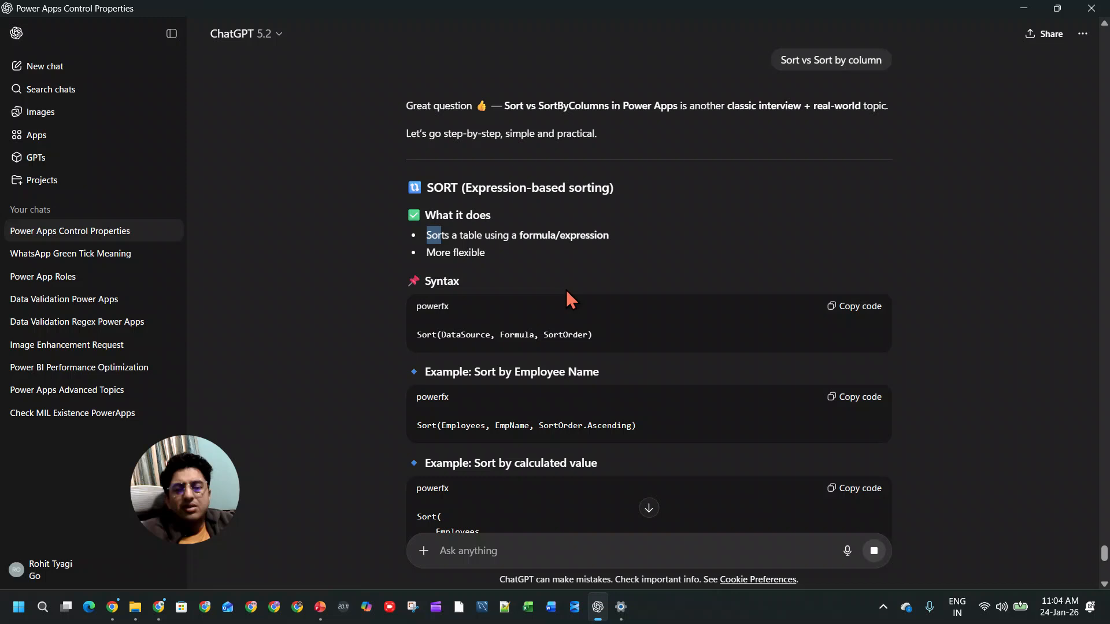
{"action": "scroll", "coordinate": [567, 290], "scroll_direction": "down", "scroll_amount": 1}
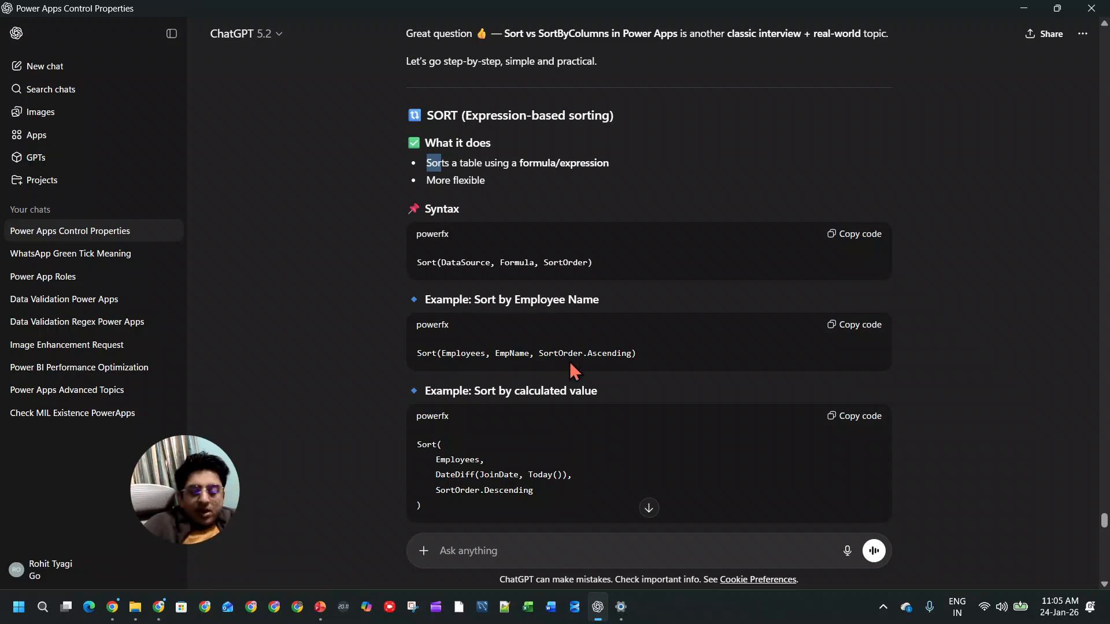
{"action": "key", "text": "alt+Tab"}
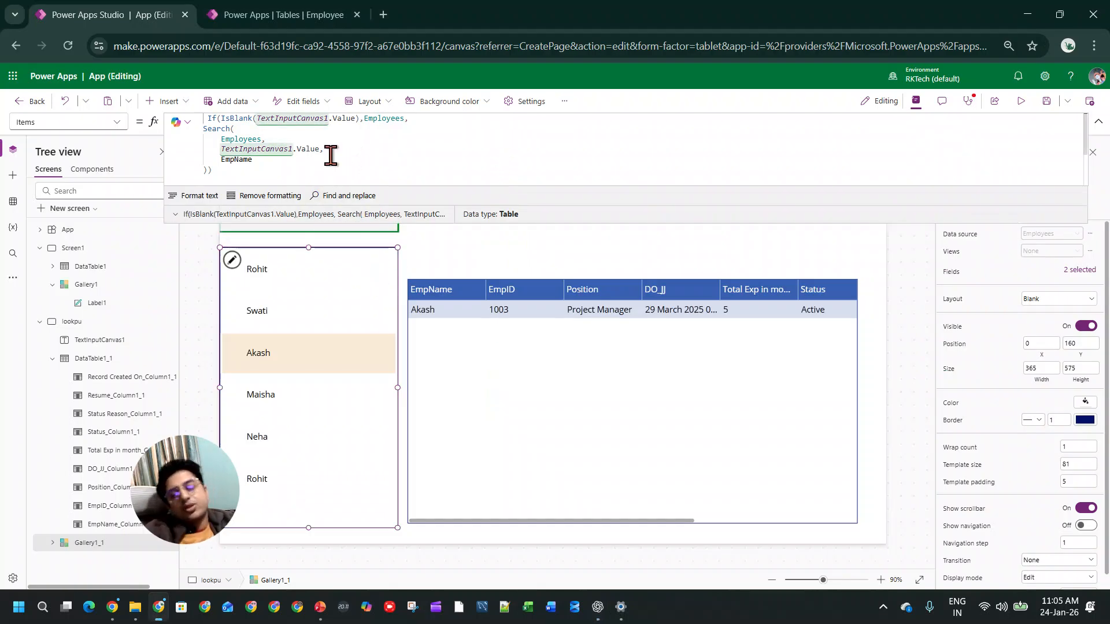
{"action": "key", "text": "alt+Tab"}
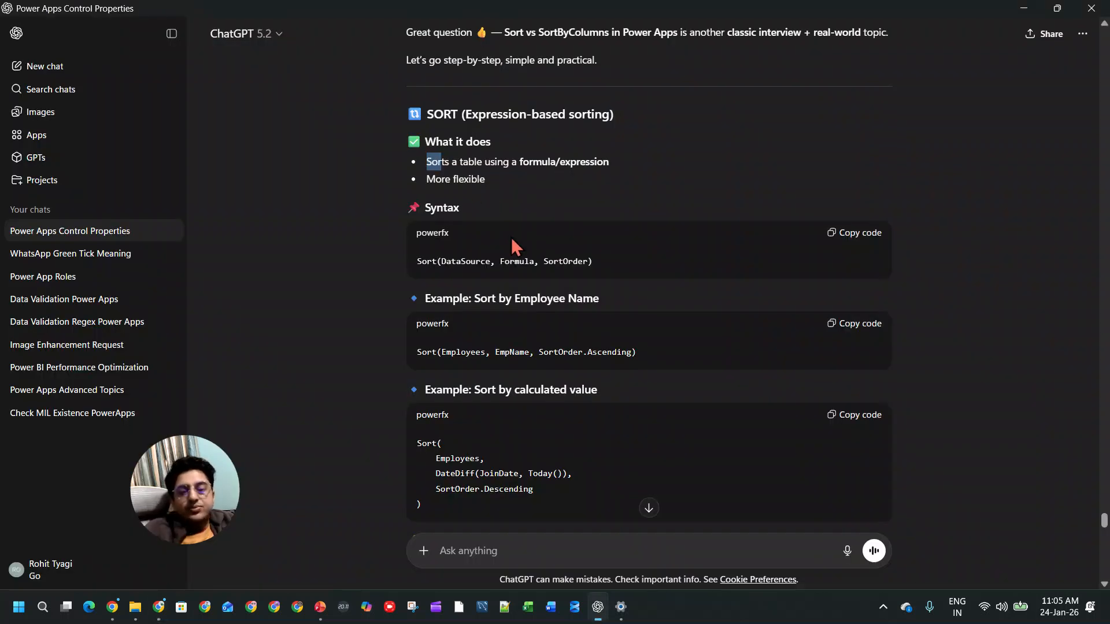
{"action": "scroll", "coordinate": [511, 237], "scroll_direction": "down", "scroll_amount": 5}
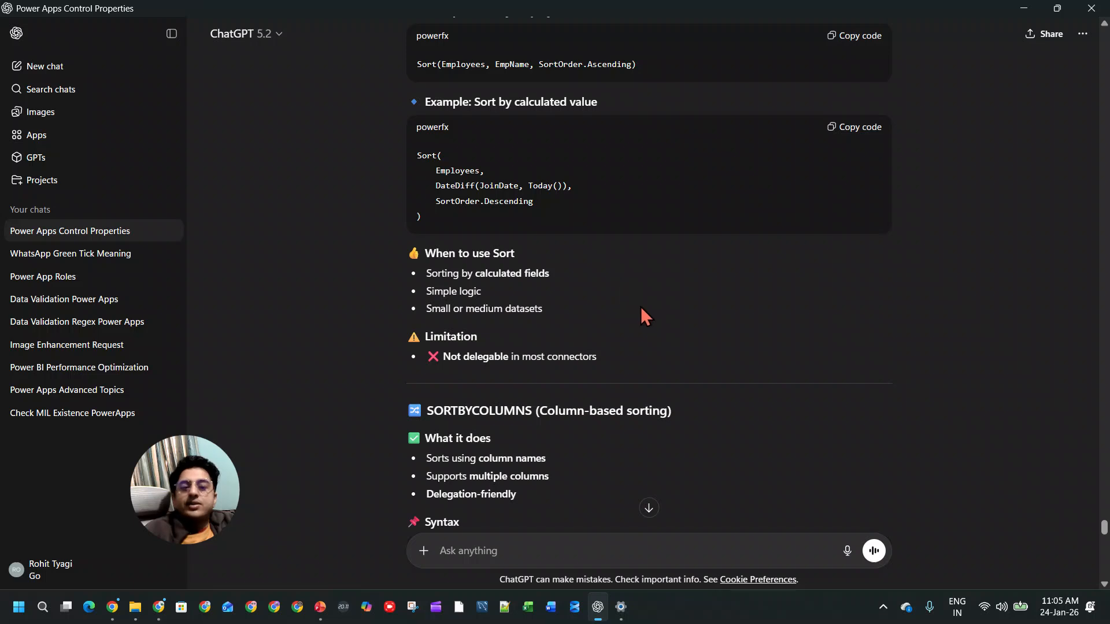
{"action": "scroll", "coordinate": [640, 308], "scroll_direction": "down", "scroll_amount": 5}
{"action": "scroll", "coordinate": [642, 312], "scroll_direction": "down", "scroll_amount": 1}
Step: Switch back to Power Apps and try to wrap the gallery's blank-check Items formula in a Sort function
{"action": "key", "text": "alt+Tab"}
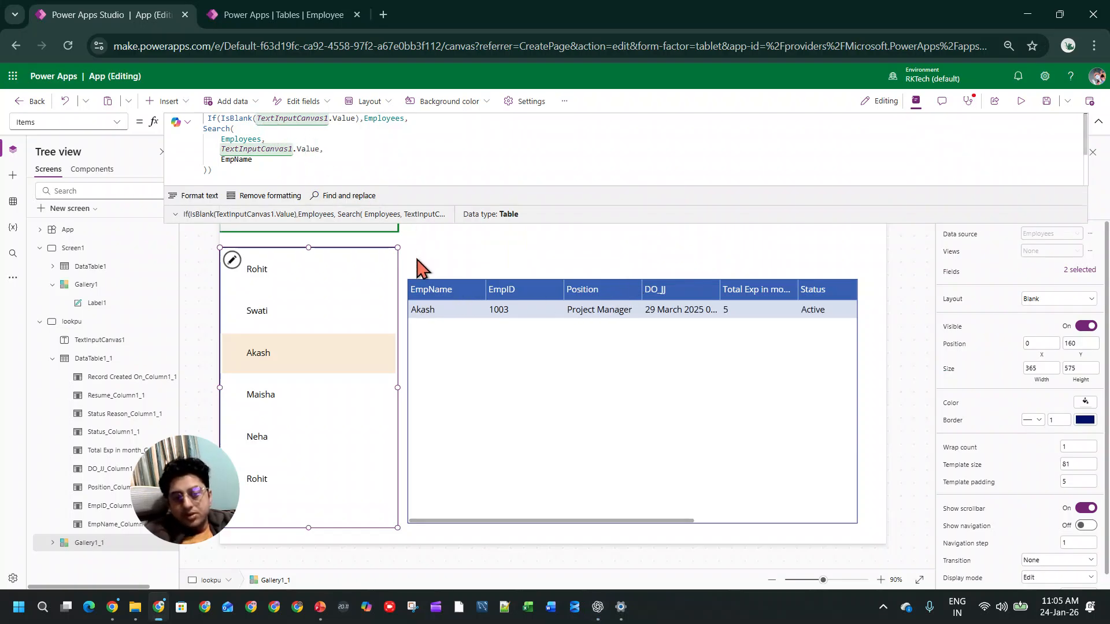
{"action": "left_click", "coordinate": [364, 309]}
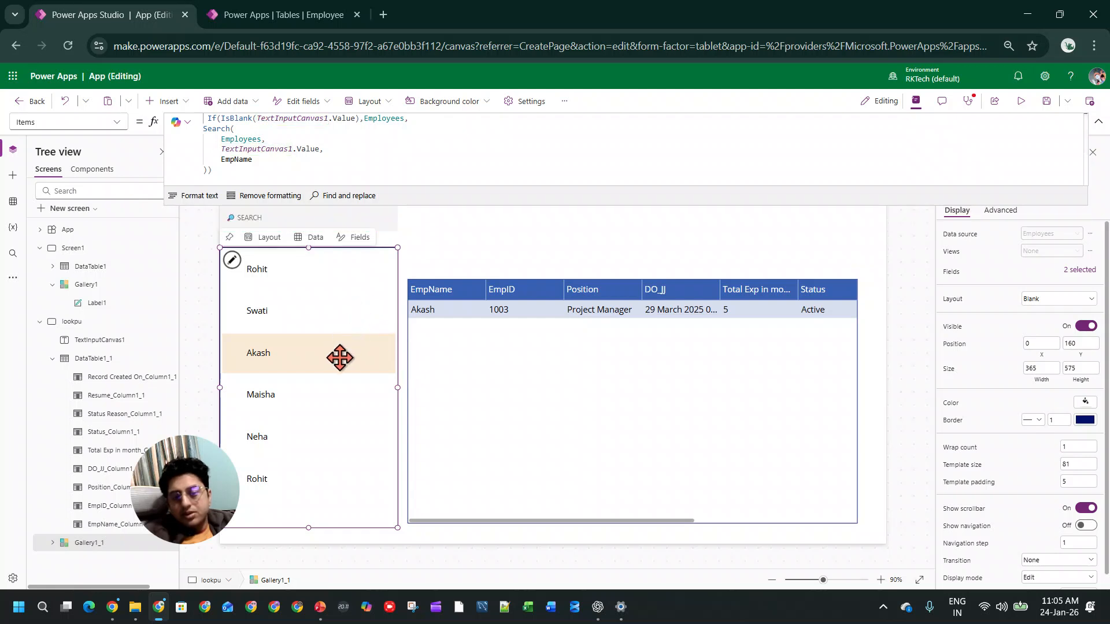
{"action": "left_click", "coordinate": [208, 118]}
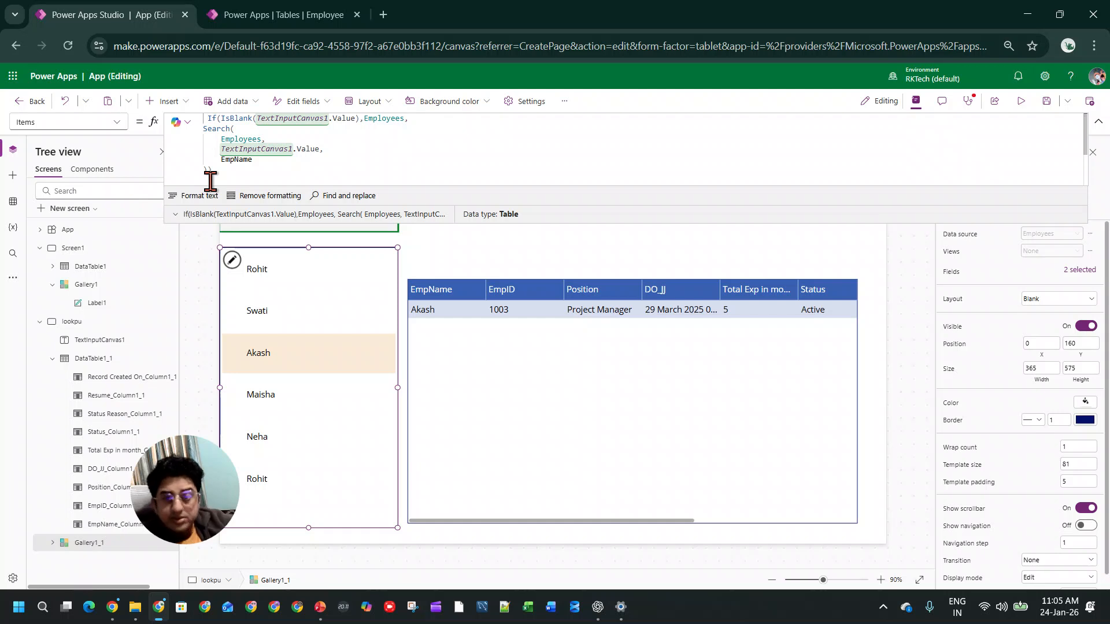
{"action": "type", "text": "Sort("}
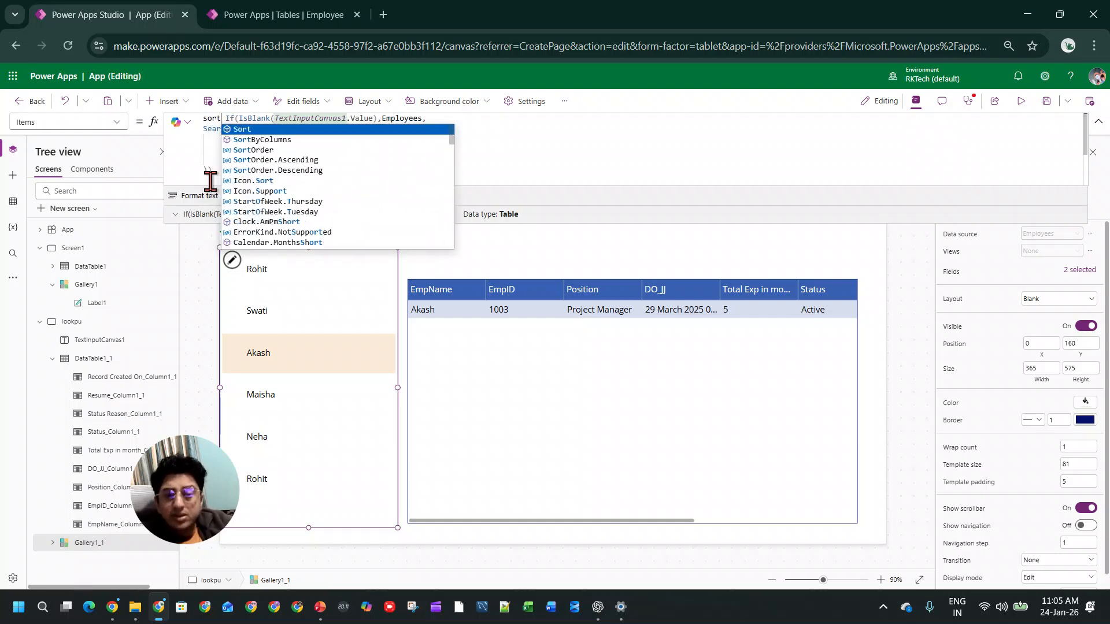
{"action": "left_click", "coordinate": [529, 173]}
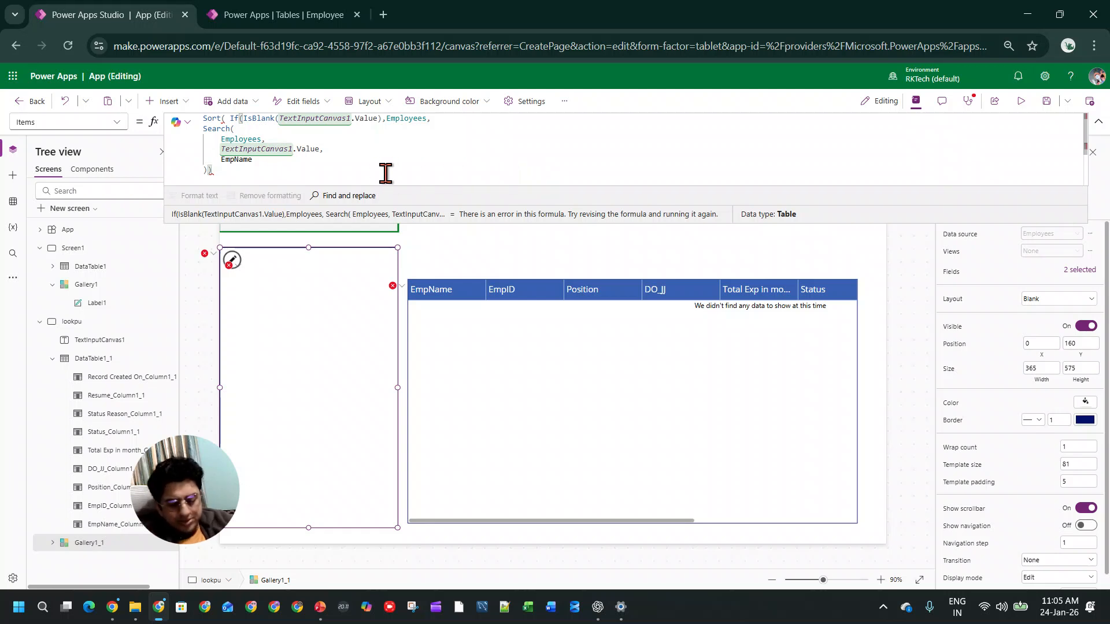
{"action": "type", "text": ","}
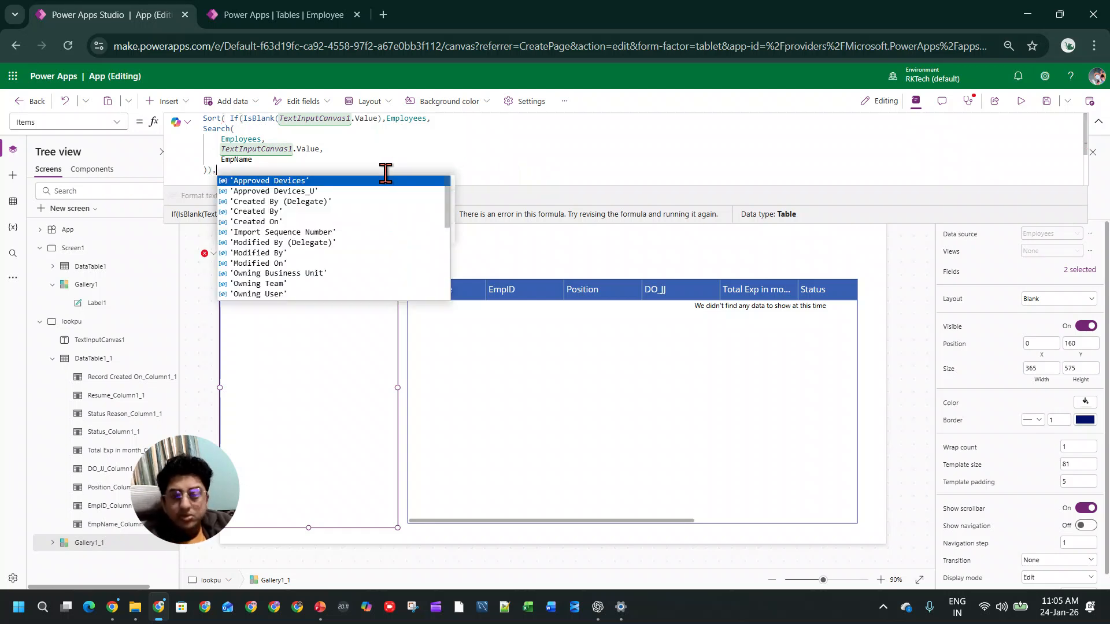
{"action": "key", "text": "BackSpace"}
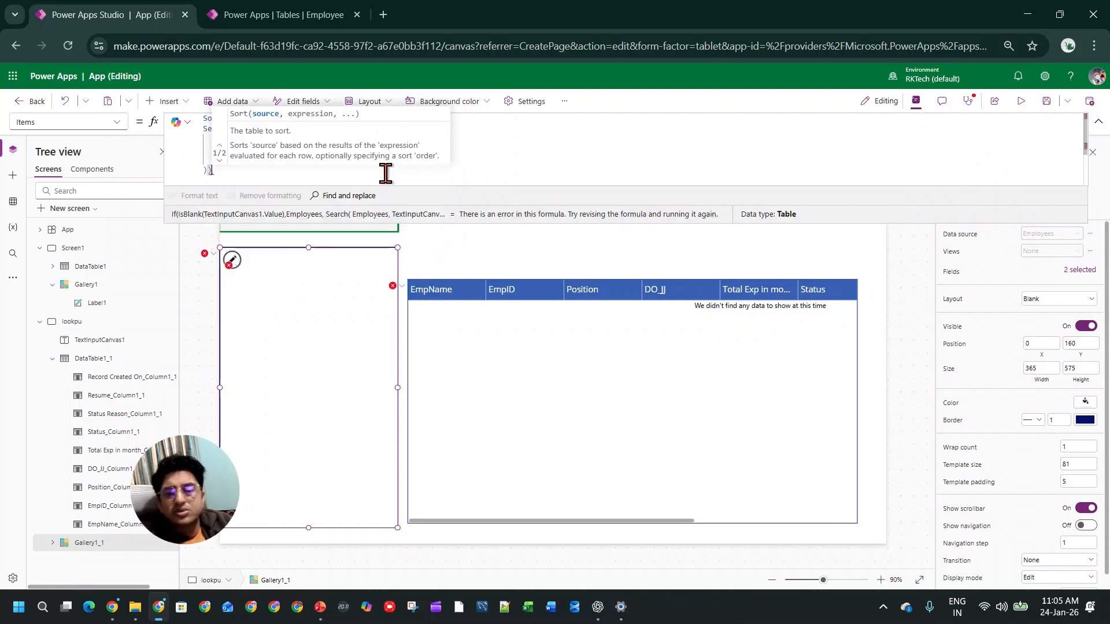
Step: Remove the Sort function and its opening parenthesis from the gallery's Items formula
{"action": "double_click", "coordinate": [211, 118]}
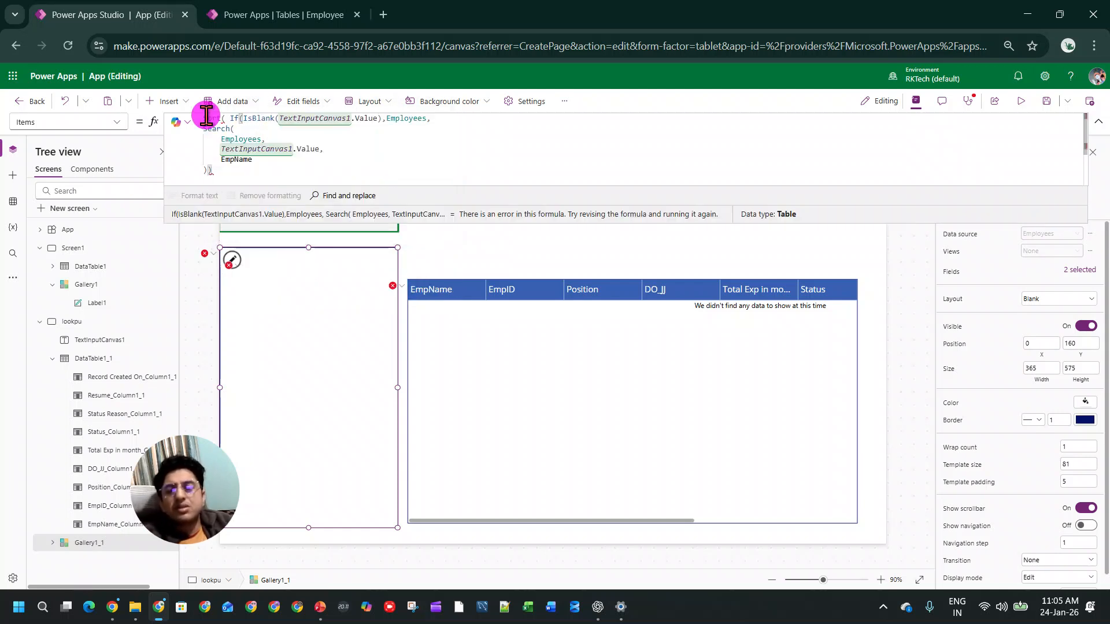
{"action": "key", "text": "BackSpace"}
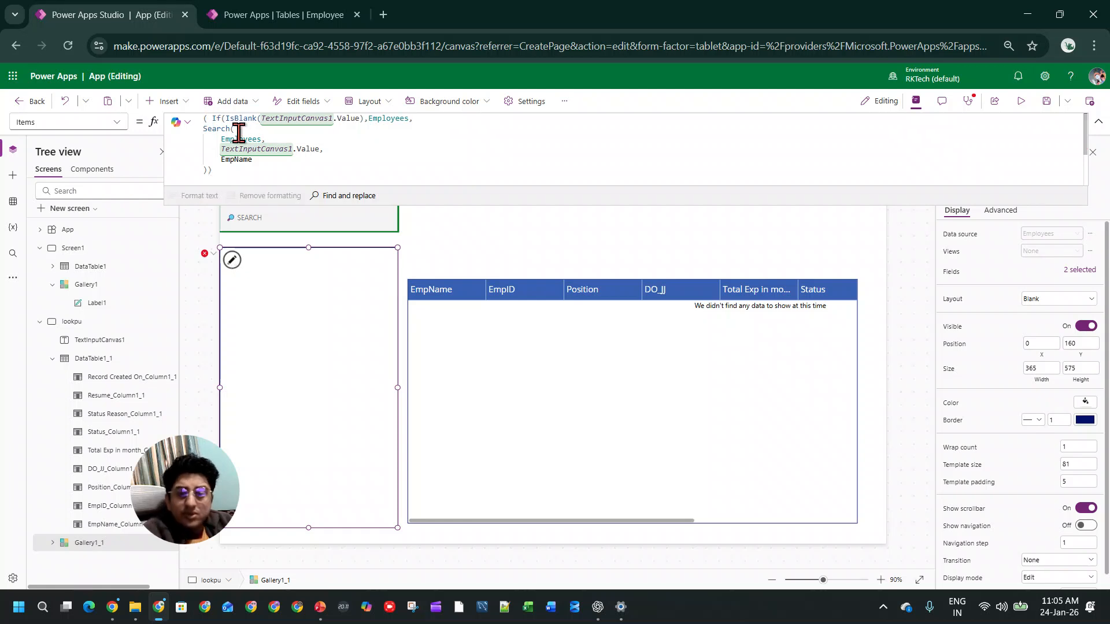
{"action": "key", "text": "Delete"}
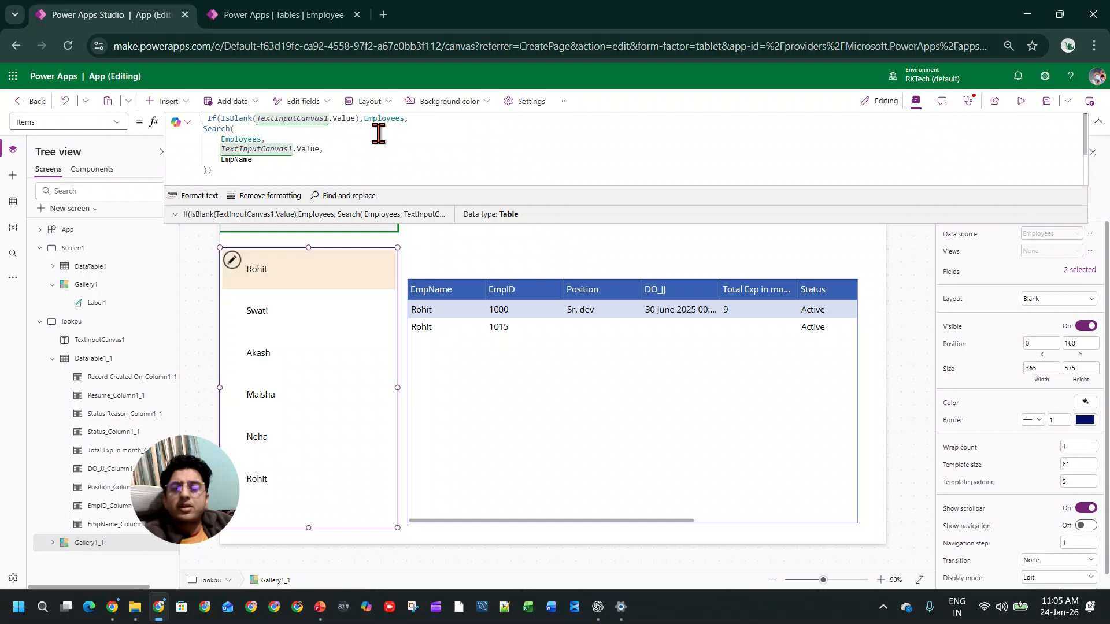
Step: Copy the gallery's whole Items formula into ChatGPT and send it with the request "use sort here"
{"action": "left_click_drag", "start_coordinate": [289, 178], "coordinate": [198, 119]}
{"action": "key", "text": "ctrl+c"}
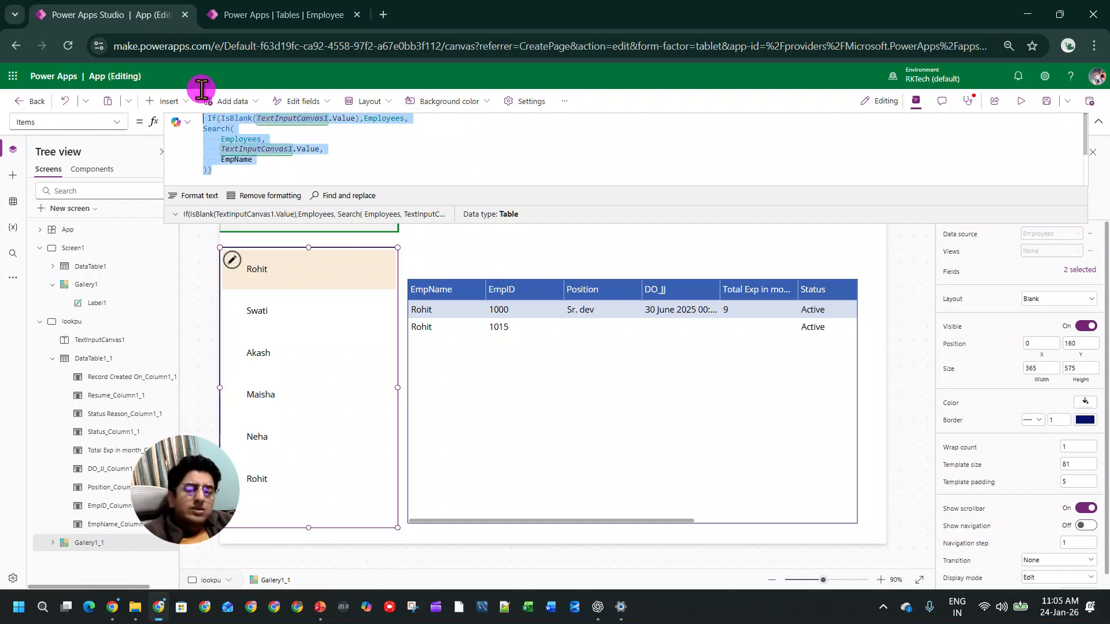
{"action": "key", "text": "alt+Tab"}
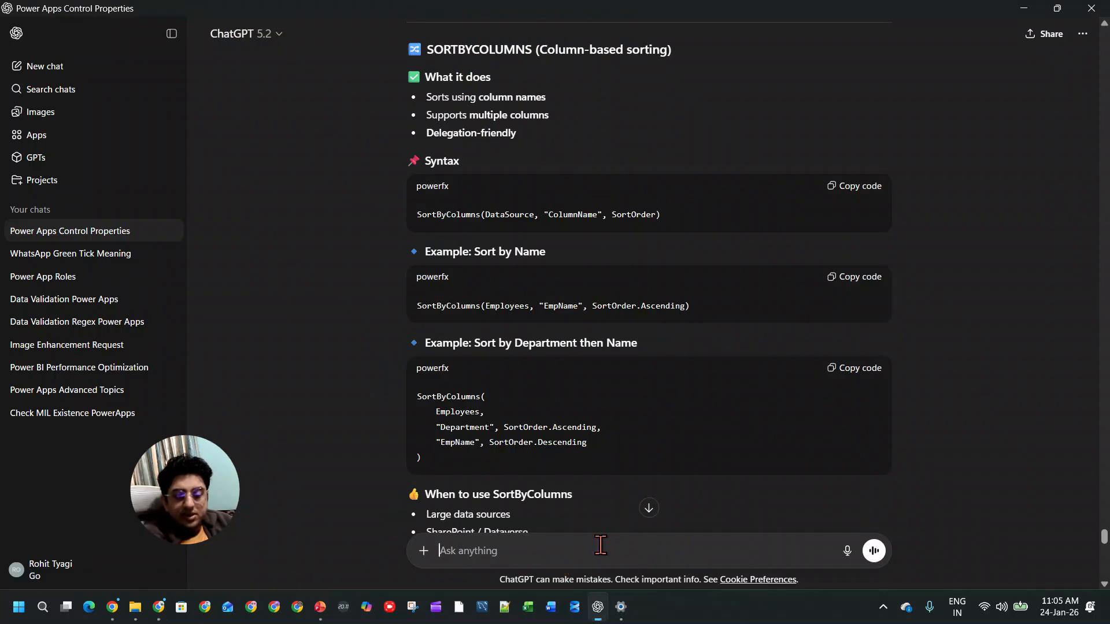
{"action": "key", "text": "ctrl+v"}
{"action": "key", "text": "shift+Return"}
{"action": "key", "text": "shift+Return"}
{"action": "type", "text": "u"}
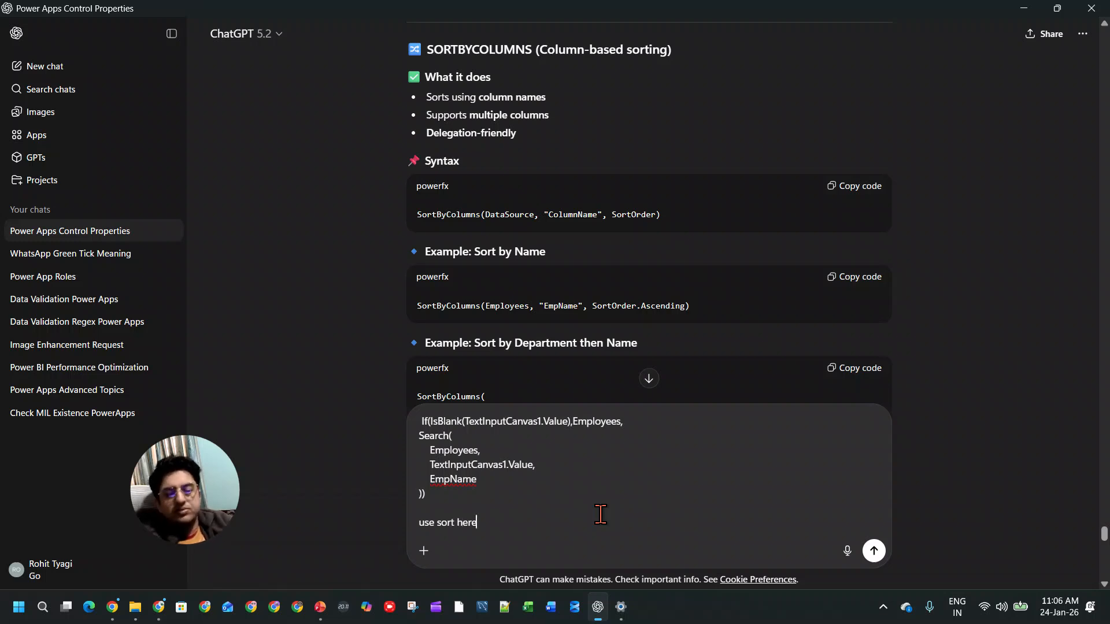
{"action": "key", "text": "Return"}
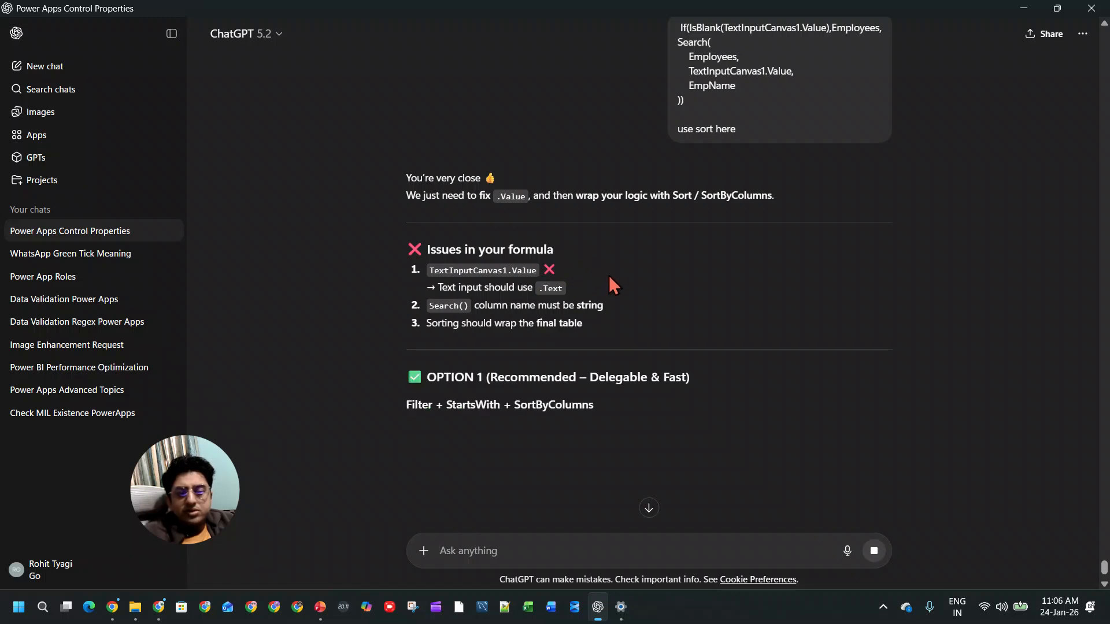
Step: Read the reply's listed formula issues and its suggested SortByColumns formulas, and return to Power Apps
{"action": "scroll", "coordinate": [596, 286], "scroll_direction": "down", "scroll_amount": 2}
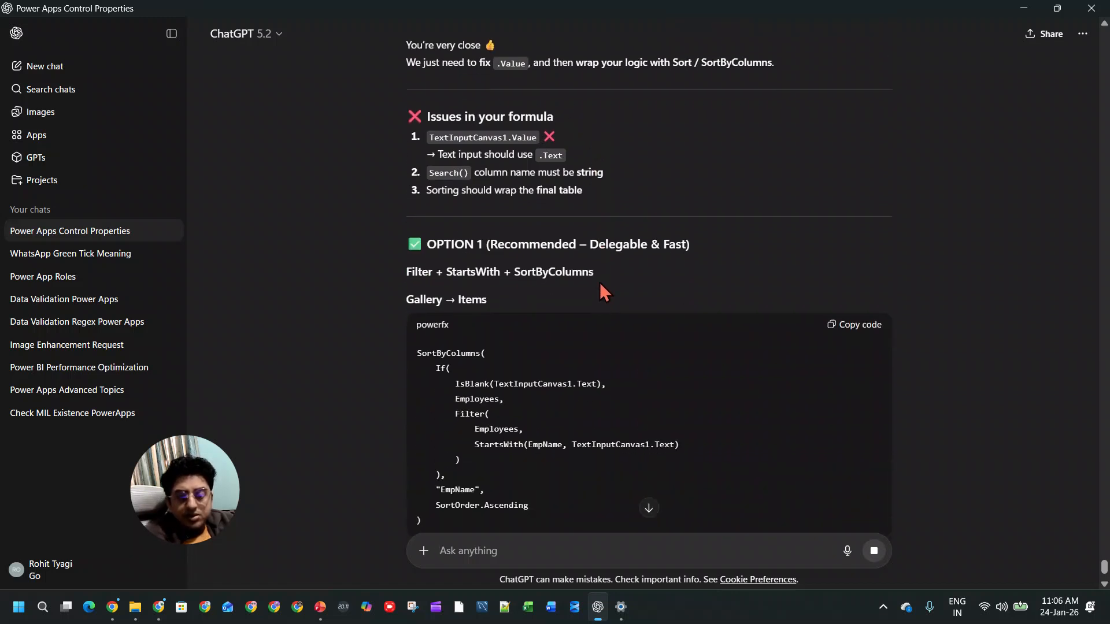
{"action": "scroll", "coordinate": [602, 279], "scroll_direction": "down", "scroll_amount": 3}
{"action": "scroll", "coordinate": [613, 275], "scroll_direction": "down", "scroll_amount": 6}
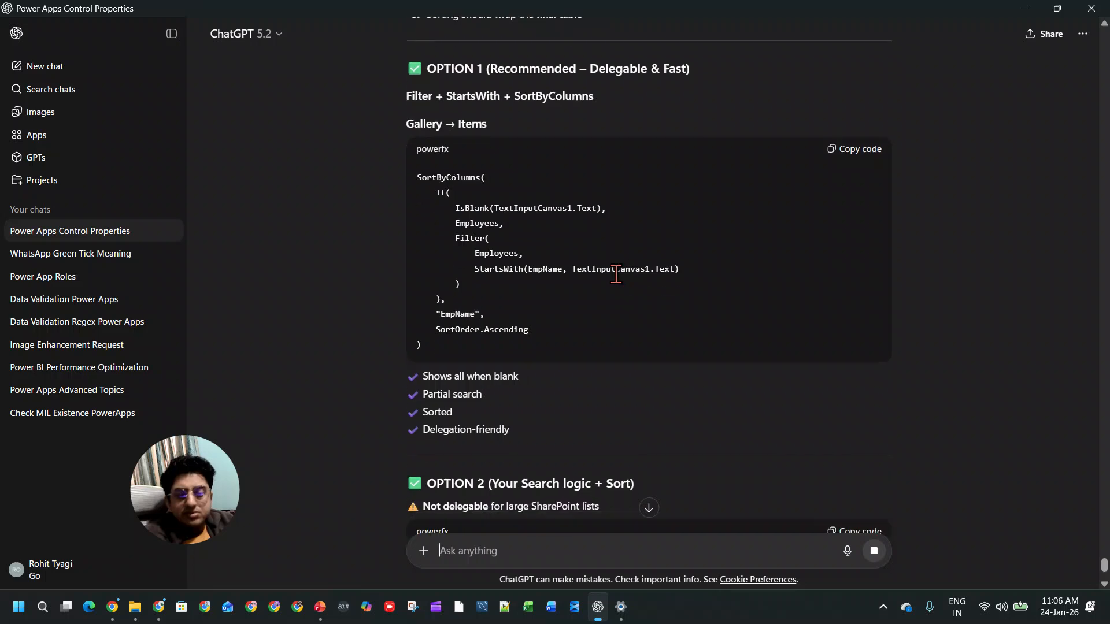
{"action": "scroll", "coordinate": [618, 276], "scroll_direction": "down", "scroll_amount": 5}
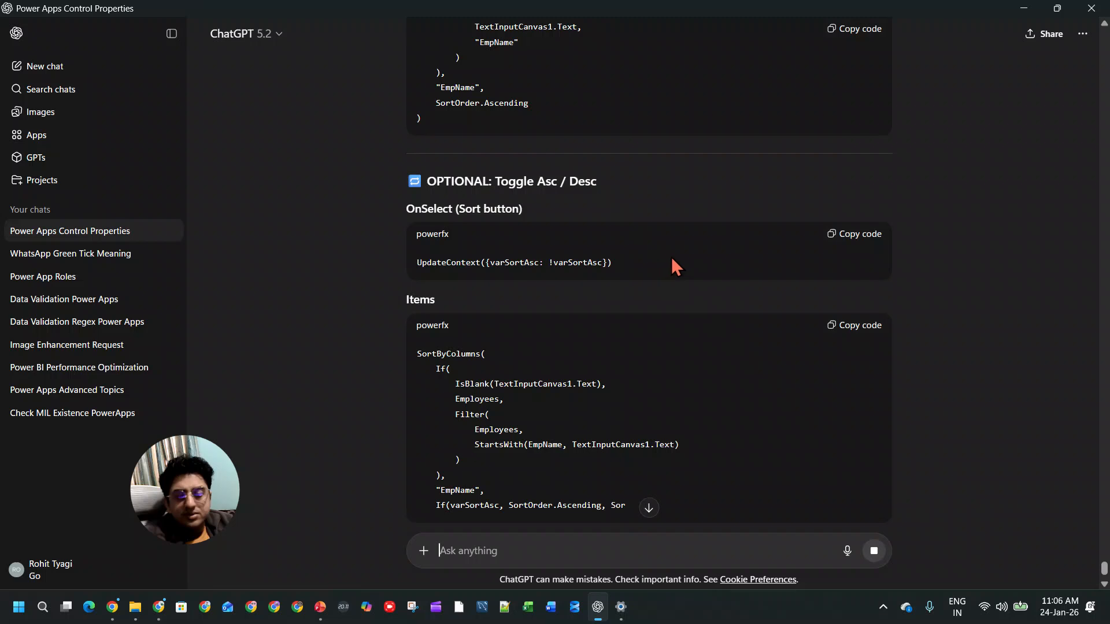
{"action": "scroll", "coordinate": [671, 256], "scroll_direction": "up", "scroll_amount": 15}
{"action": "scroll", "coordinate": [689, 248], "scroll_direction": "up", "scroll_amount": 3}
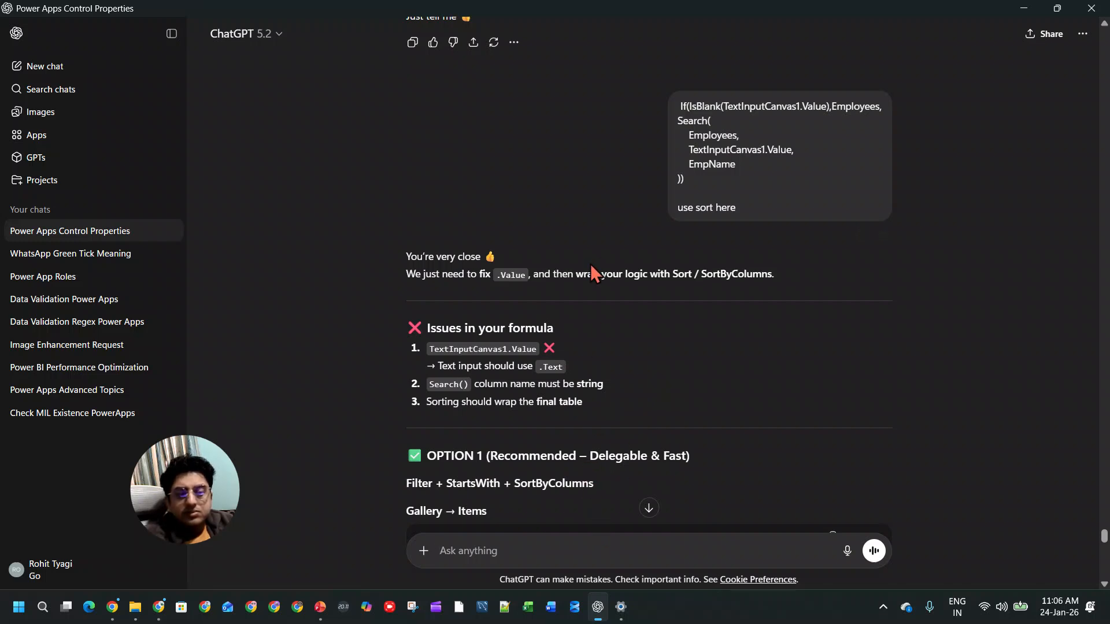
{"action": "scroll", "coordinate": [595, 313], "scroll_direction": "down", "scroll_amount": 6}
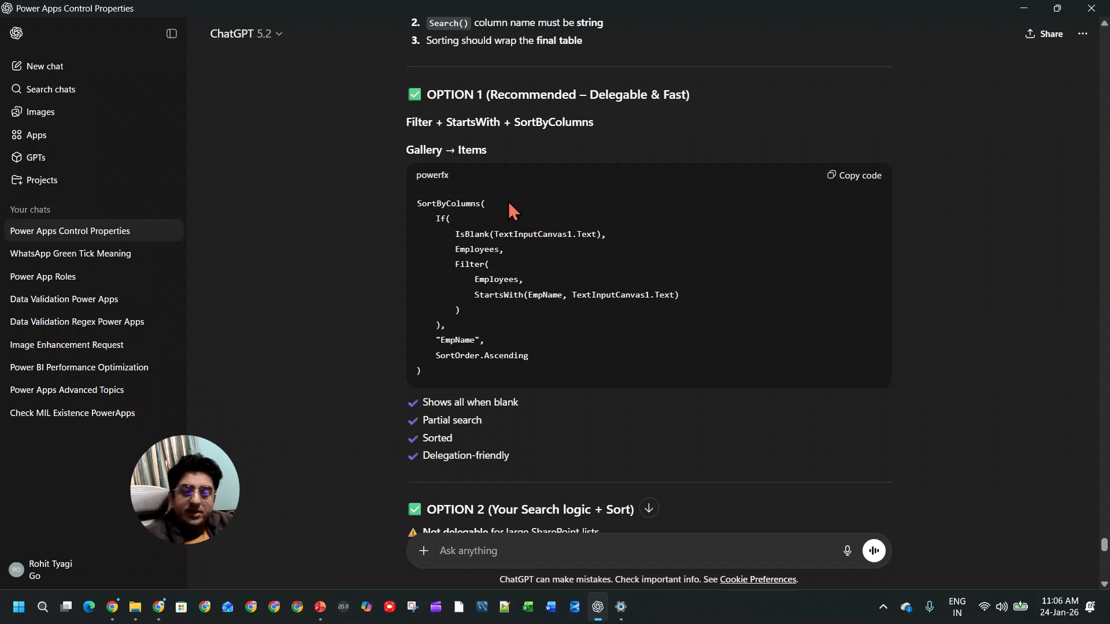
{"action": "key", "text": "alt+Tab"}
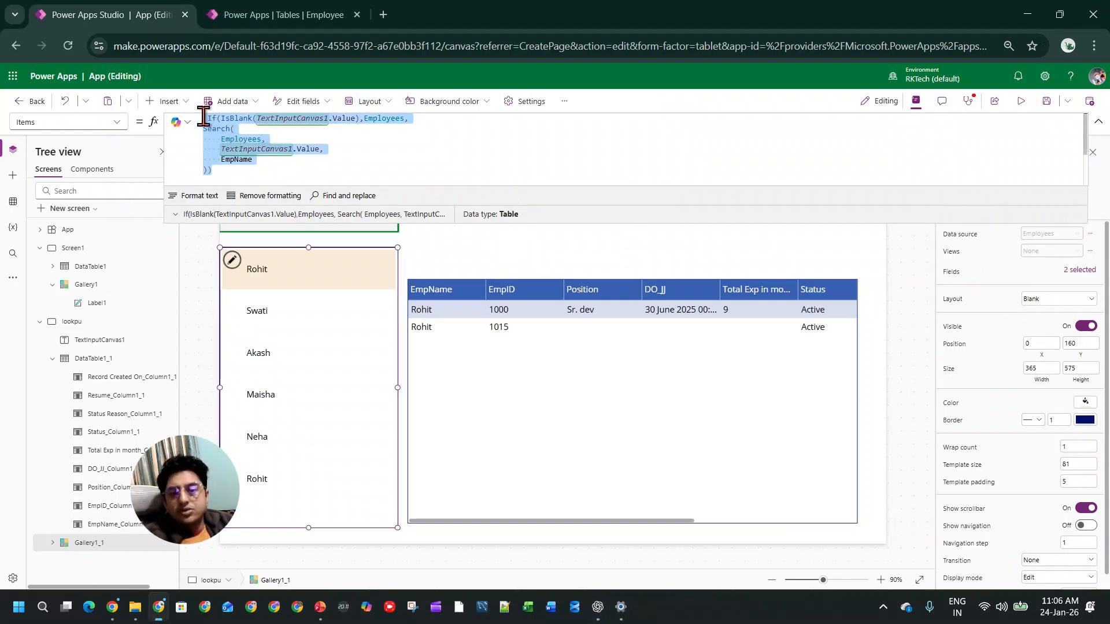
{"action": "left_click", "coordinate": [235, 130]}
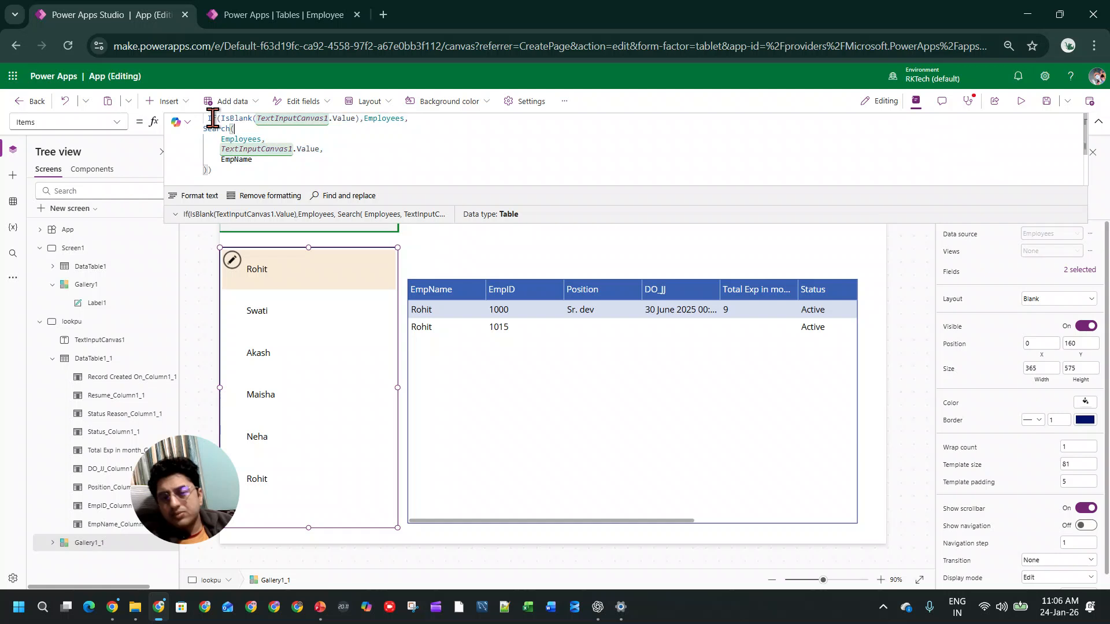
{"action": "left_click_drag", "start_coordinate": [211, 118], "coordinate": [303, 171]}
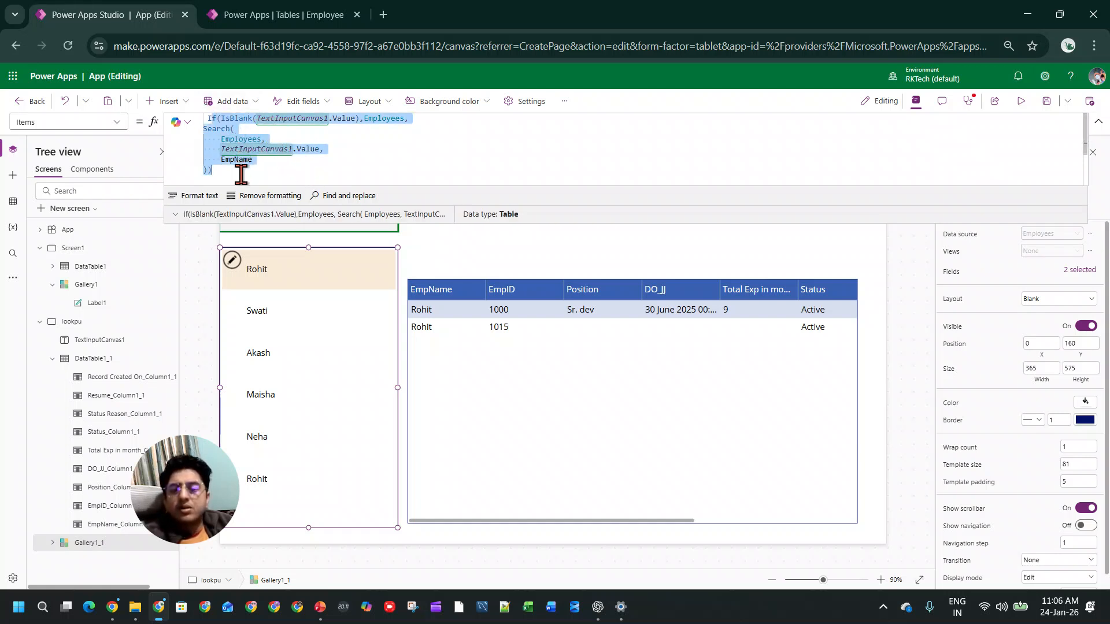
{"action": "left_click_drag", "start_coordinate": [241, 175], "coordinate": [181, 97]}
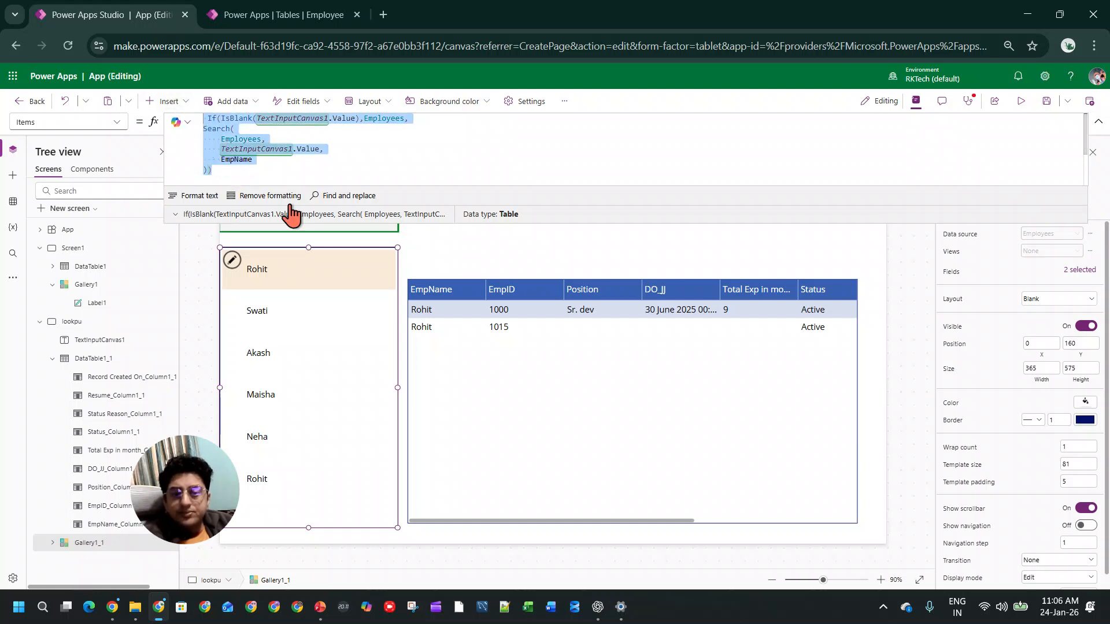
{"action": "type", "text": "Sort("}
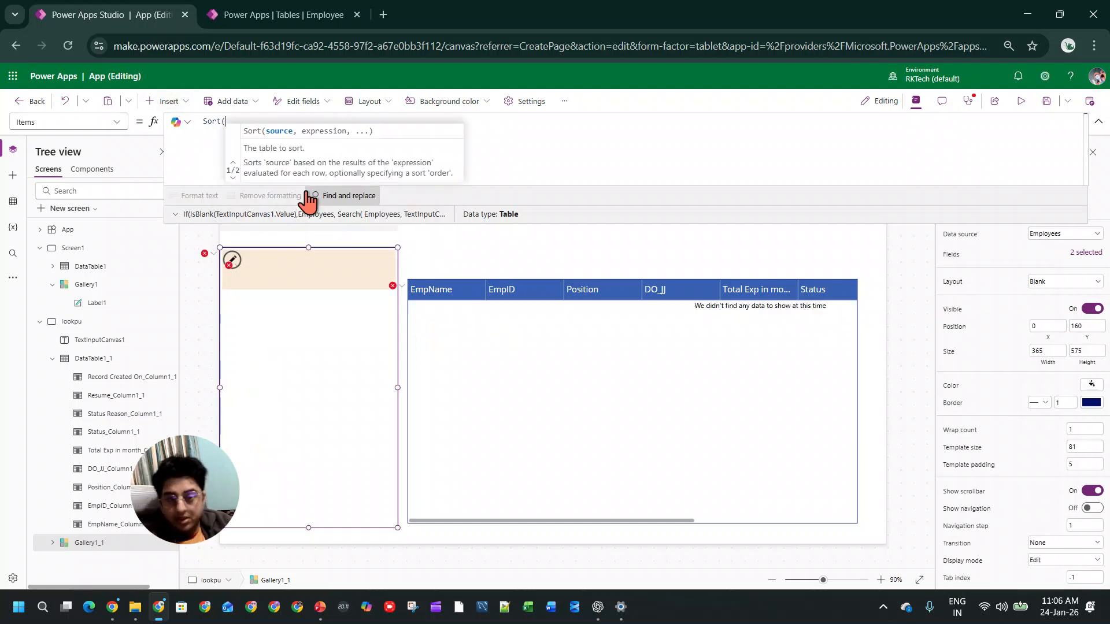
{"action": "type", "text": "Employees"}
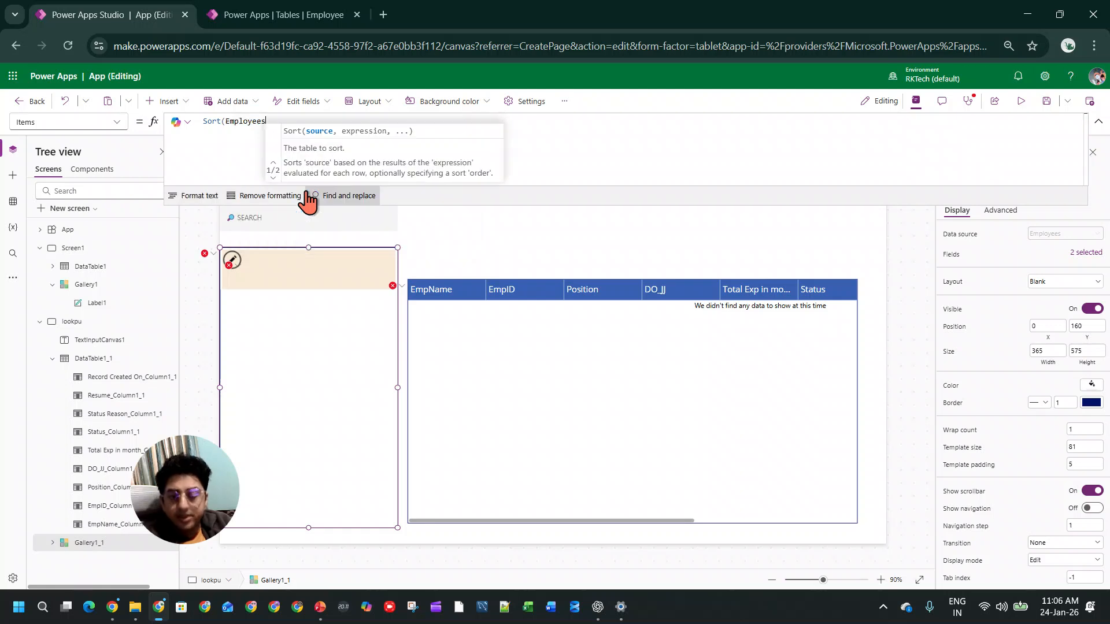
{"action": "key", "text": "BackSpace"}
{"action": "key", "text": "BackSpace"}
{"action": "key", "text": "BackSpace"}
{"action": "key", "text": "BackSpace"}
{"action": "key", "text": "BackSpace"}
{"action": "key", "text": "BackSpace"}
{"action": "key", "text": "BackSpace"}
{"action": "key", "text": "BackSpace"}
{"action": "key", "text": "BackSpace"}
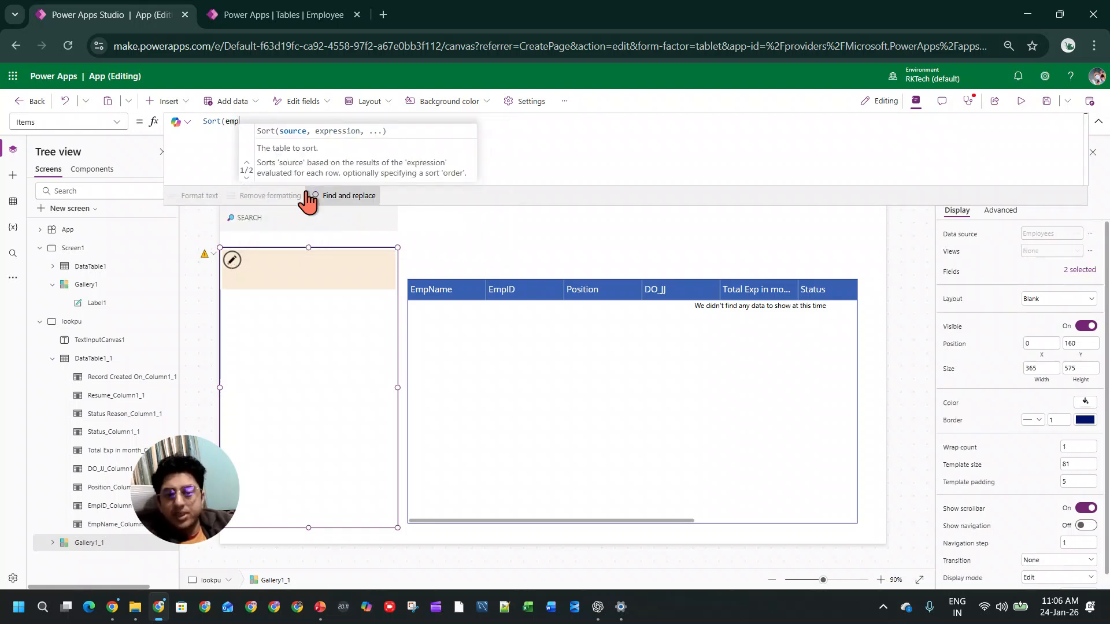
{"action": "key", "text": "ctrl+z"}
{"action": "key", "text": "ctrl+z"}
{"action": "key", "text": "ctrl+z"}
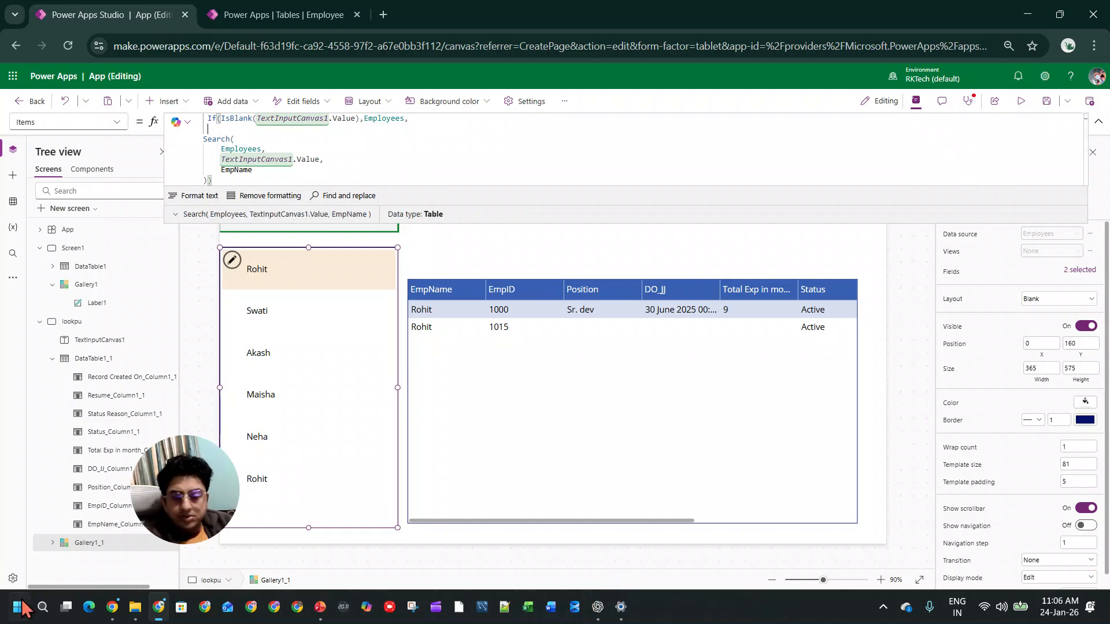
Step: Switch to Notepad++ and create a new blank document
{"action": "left_click", "coordinate": [504, 606]}
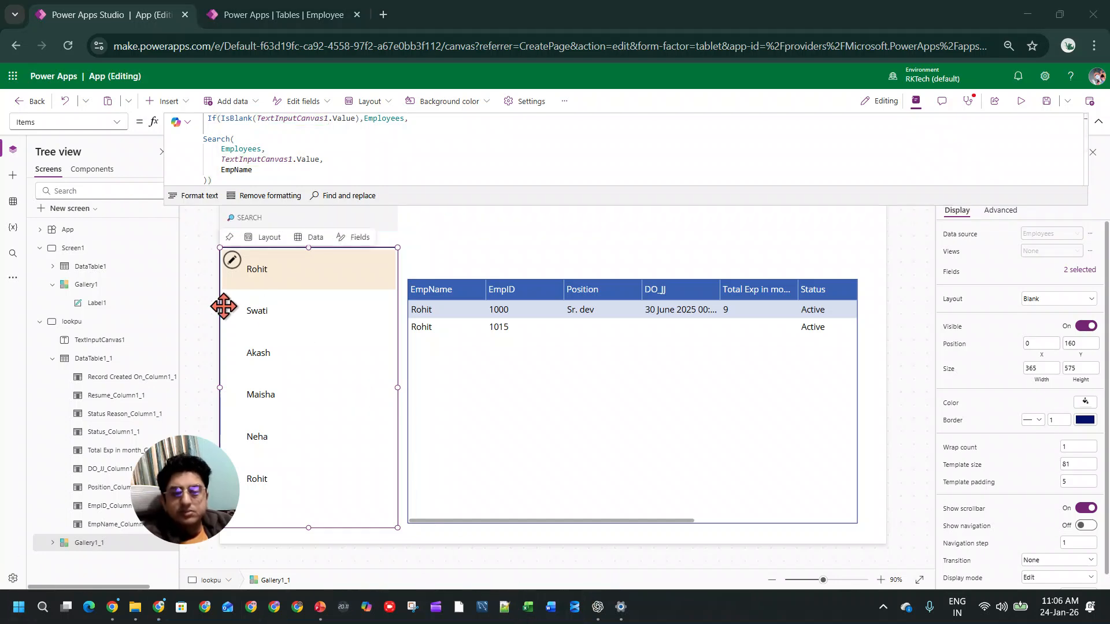
{"action": "left_click", "coordinate": [11, 24]}
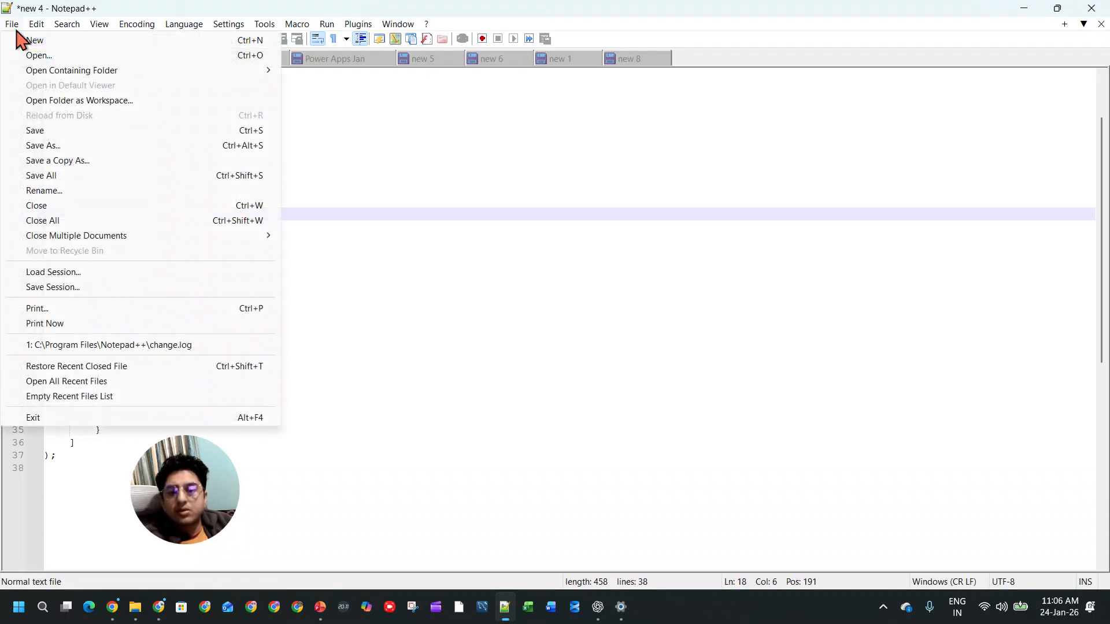
{"action": "left_click", "coordinate": [30, 41]}
{"action": "key", "text": "Return"}
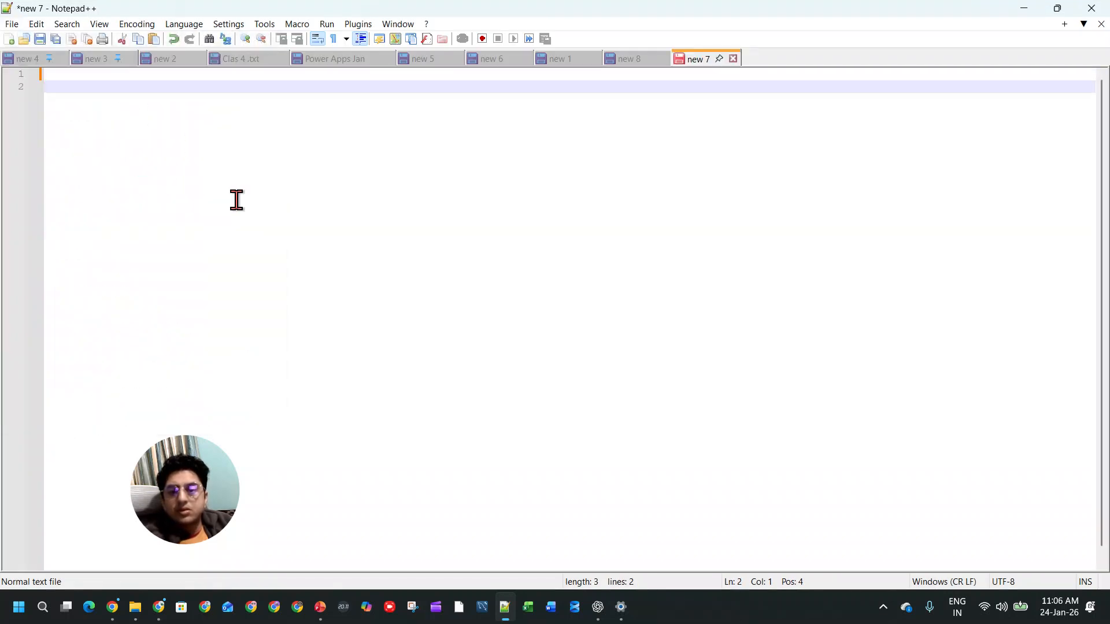
{"action": "key", "text": "ctrl+z"}
Step: Copy the gallery's whole Items formula from Power Apps into the new Notepad++ document and return to Power Apps
{"action": "key", "text": "alt+Tab"}
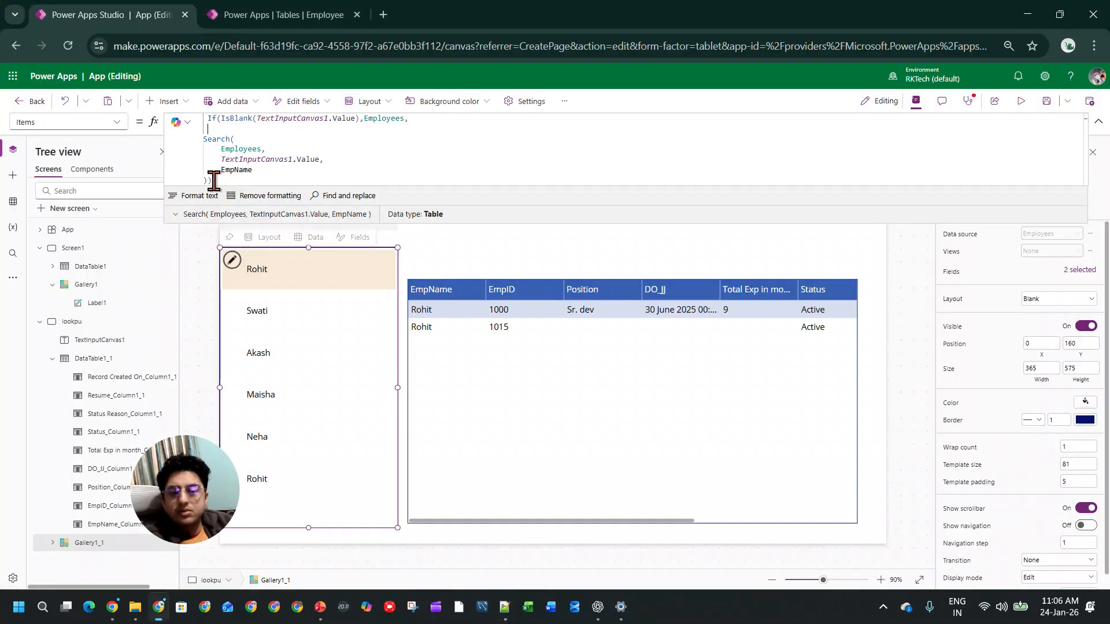
{"action": "key", "text": "ctrl+a"}
{"action": "key", "text": "ctrl+c"}
{"action": "key", "text": "alt+Tab"}
{"action": "key", "text": "ctrl+v"}
{"action": "key", "text": "alt+Tab"}
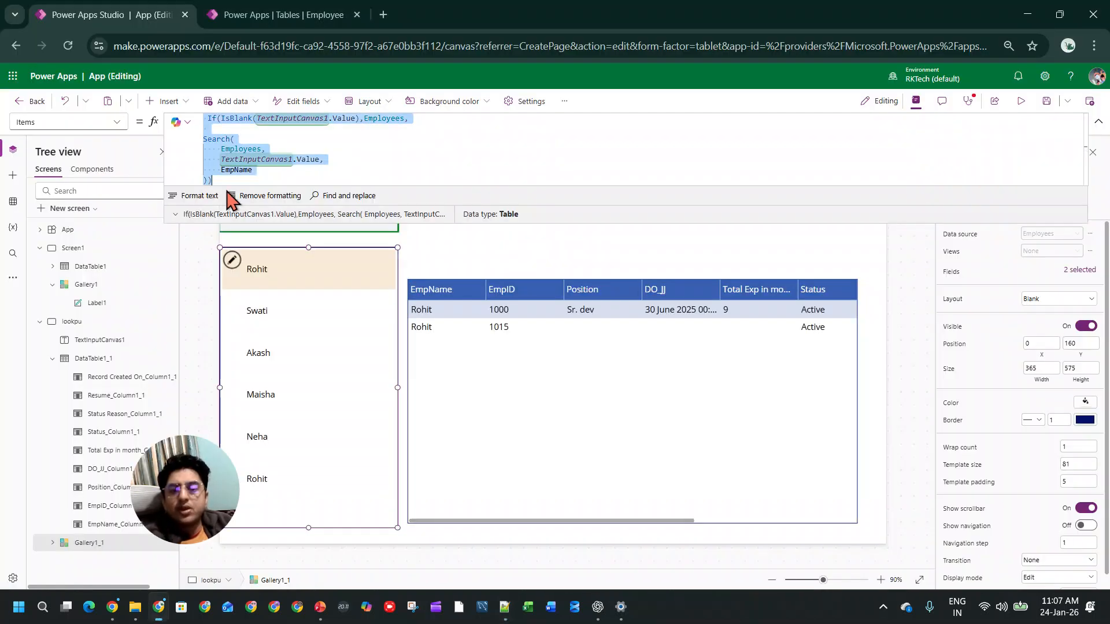
Step: Replace the gallery's Items formula with Sort(Employees,EmpName,SortOrder.Ascending) and change the sort order to Descending
{"action": "type", "text": "Sort("}
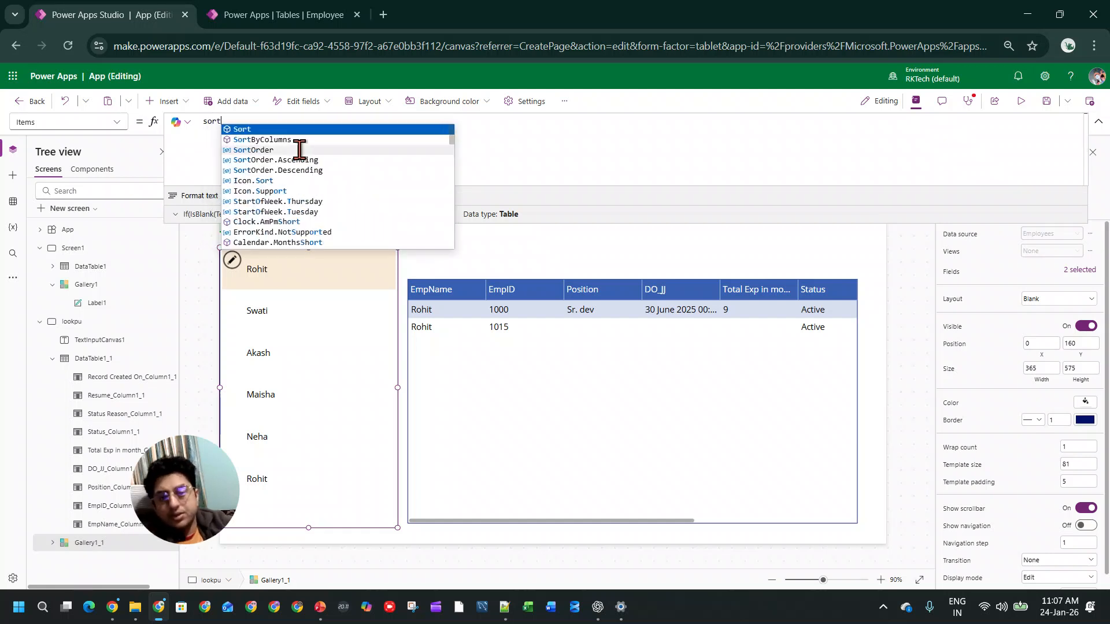
{"action": "type", "text": "Employees"}
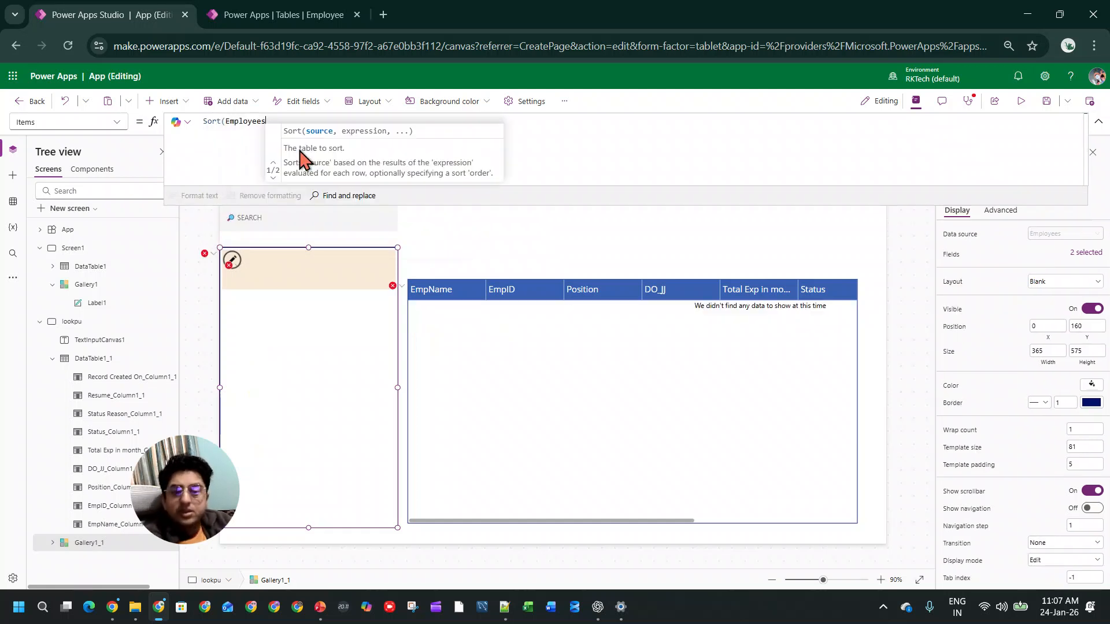
{"action": "type", "text": ","}
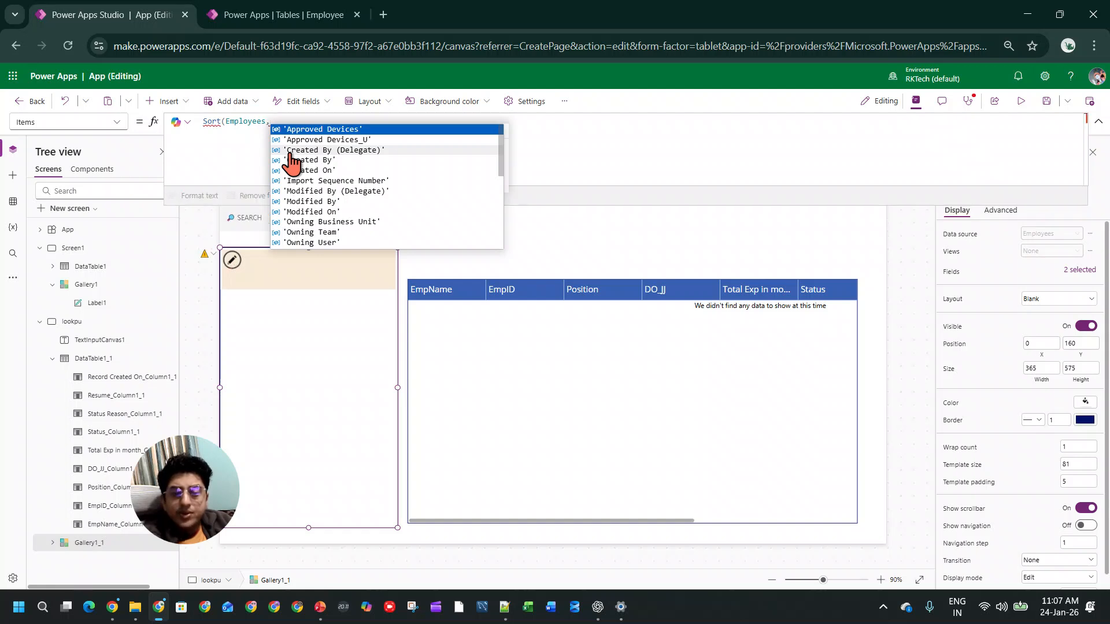
{"action": "type", "text": "emp"}
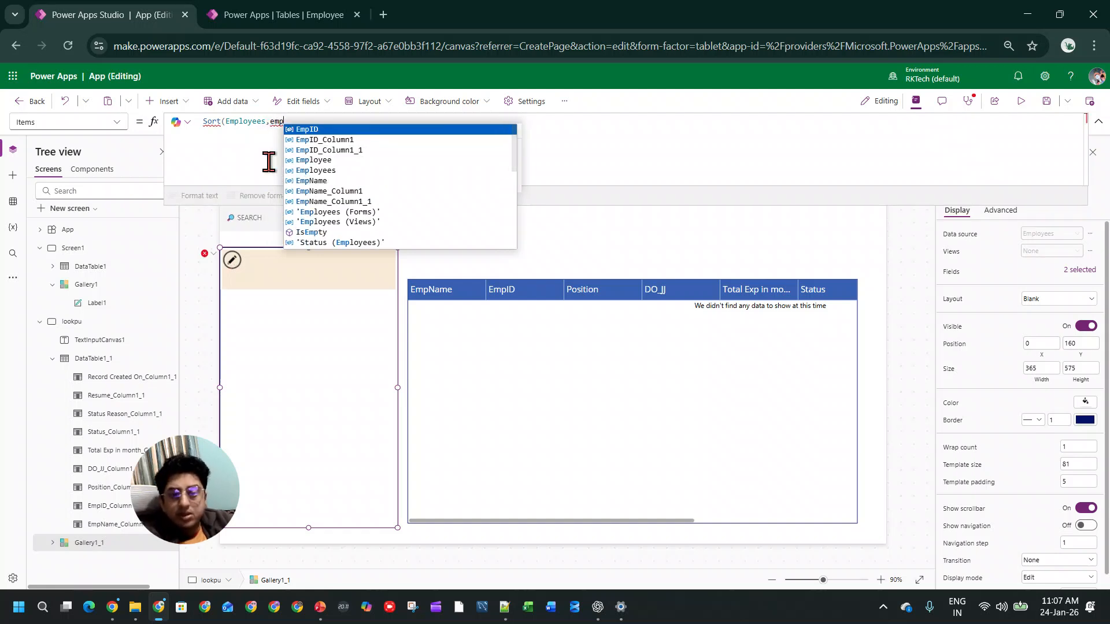
{"action": "left_click", "coordinate": [308, 181]}
{"action": "type", "text": ","}
{"action": "key", "text": "Tab"}
{"action": "type", "text": ")"}
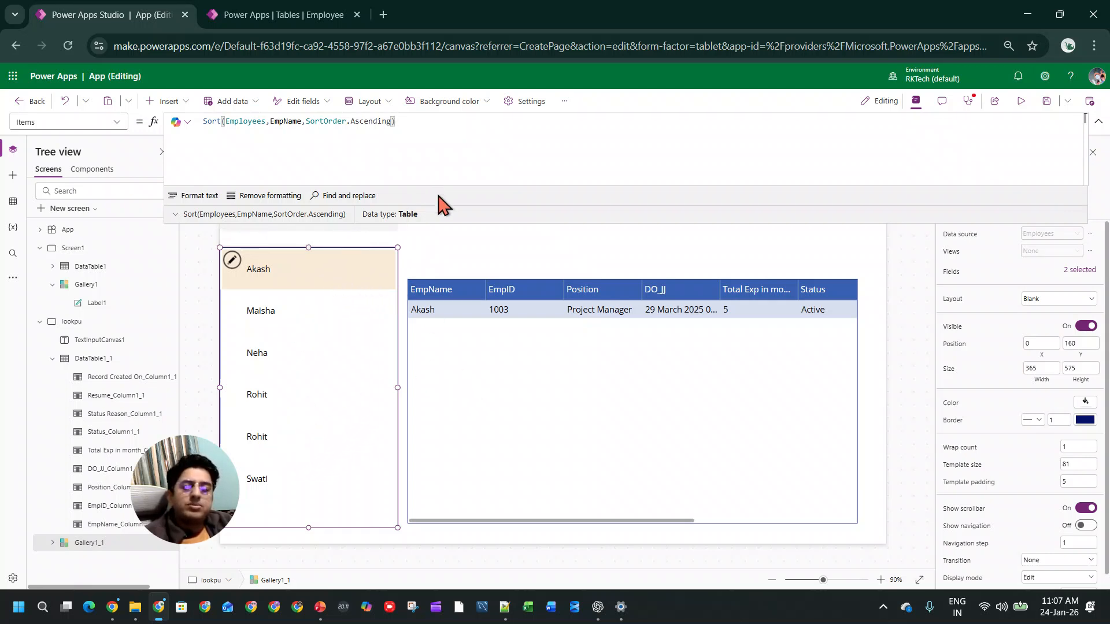
{"action": "double_click", "coordinate": [386, 122]}
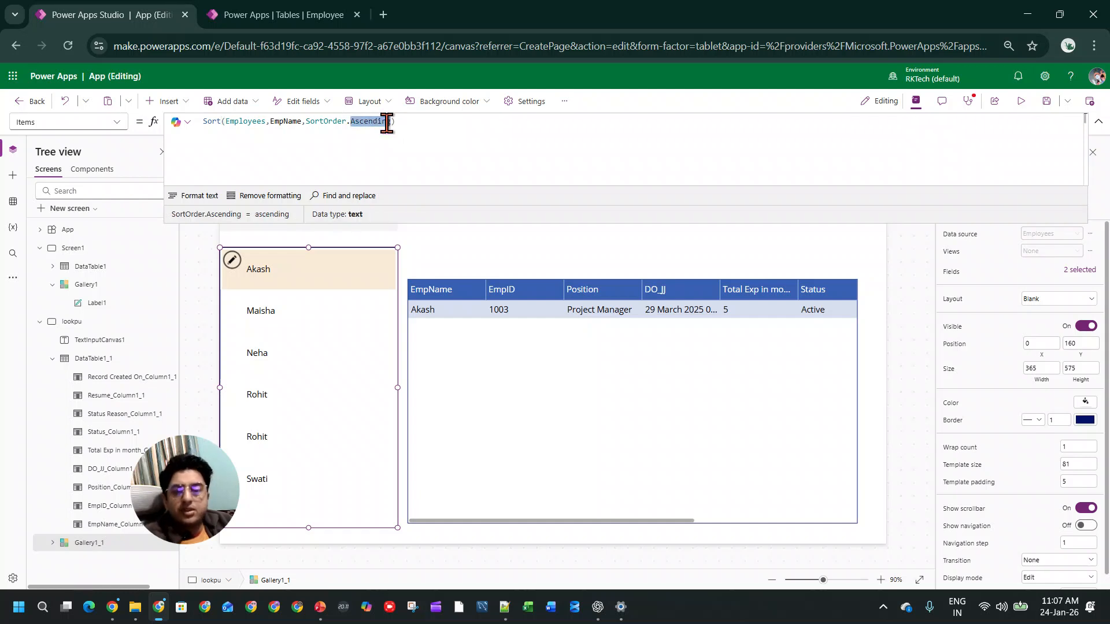
{"action": "type", "text": "Descending"}
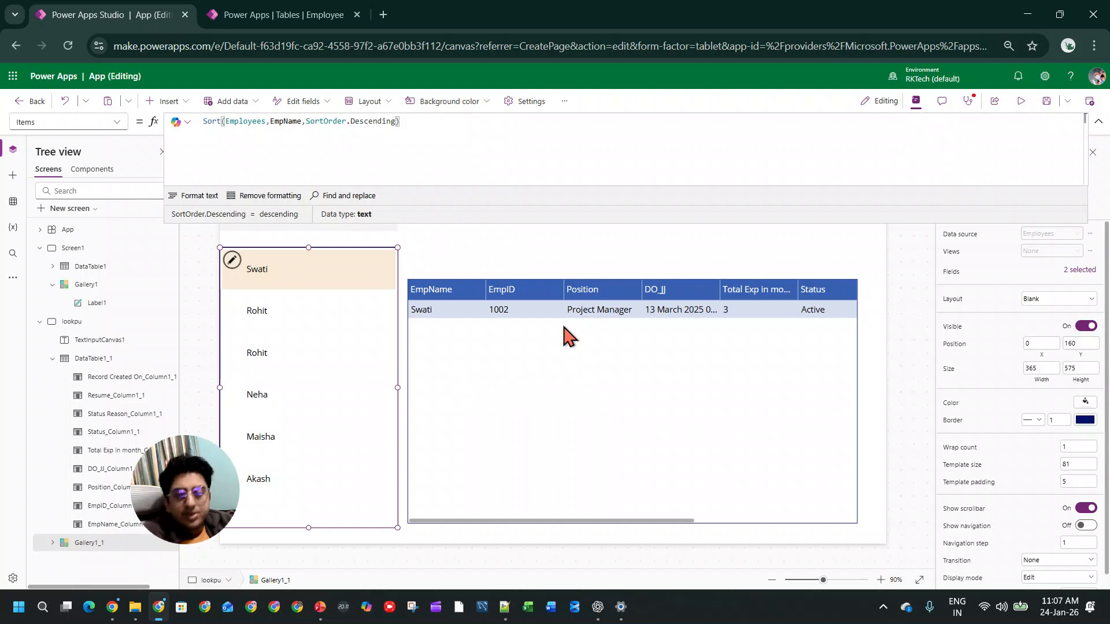
Step: Reduce the Items formula of the data table beside the gallery to Employees, removing the Filter function and its EmpName condition
{"action": "left_click", "coordinate": [691, 426]}
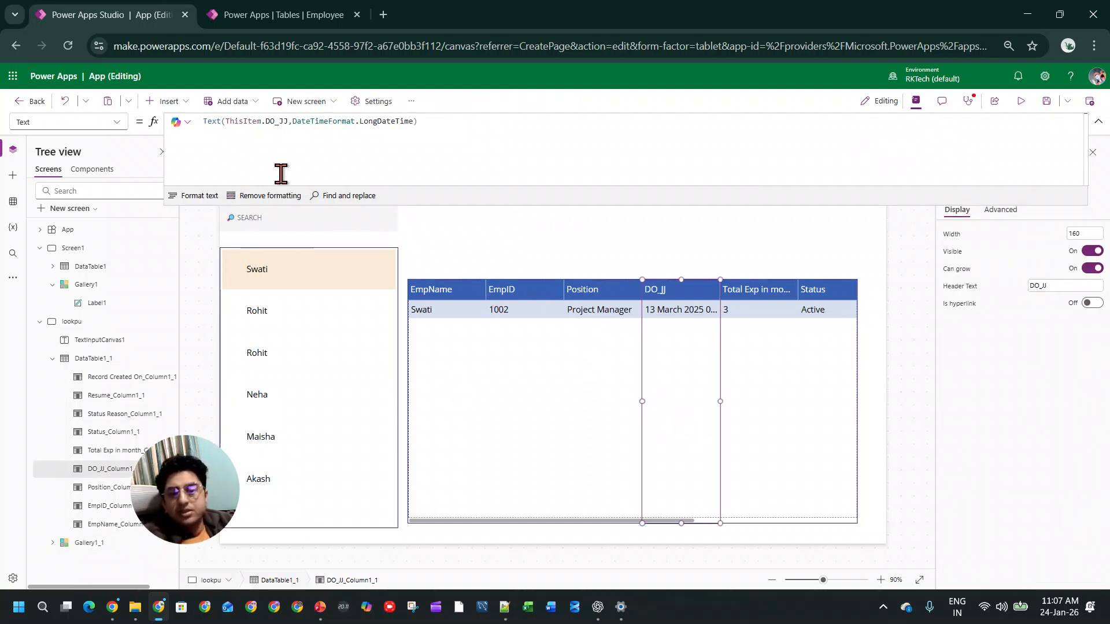
{"action": "left_click", "coordinate": [398, 451]}
{"action": "left_click", "coordinate": [408, 515]}
{"action": "left_click", "coordinate": [407, 521]}
{"action": "left_click", "coordinate": [561, 526]}
{"action": "left_click", "coordinate": [562, 521]}
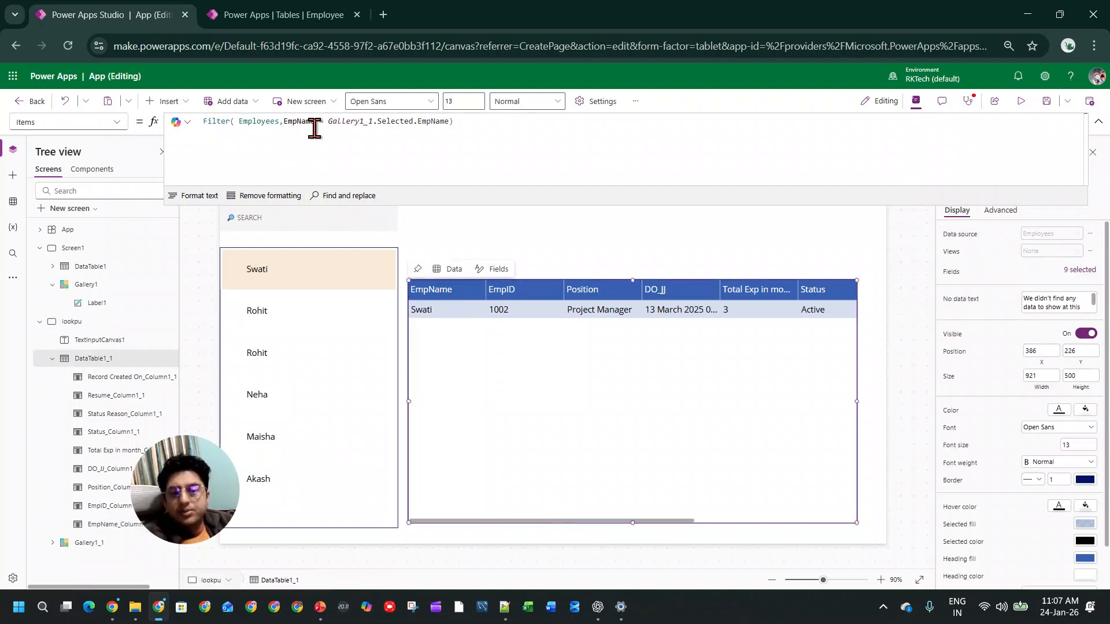
{"action": "double_click", "coordinate": [214, 123]}
{"action": "key", "text": "BackSpace"}
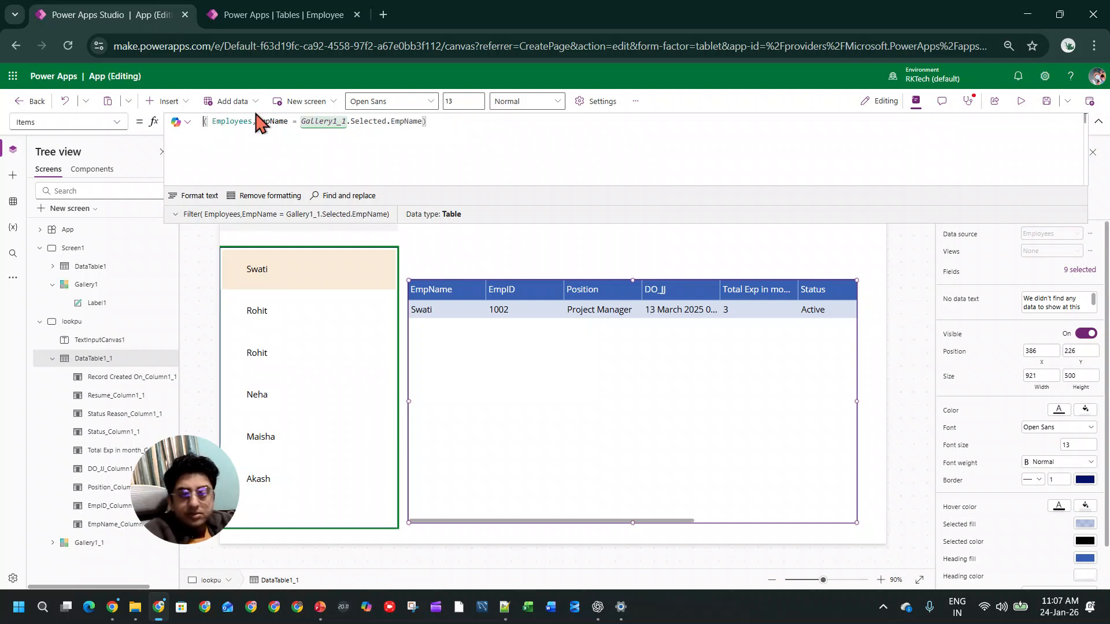
{"action": "key", "text": "Delete"}
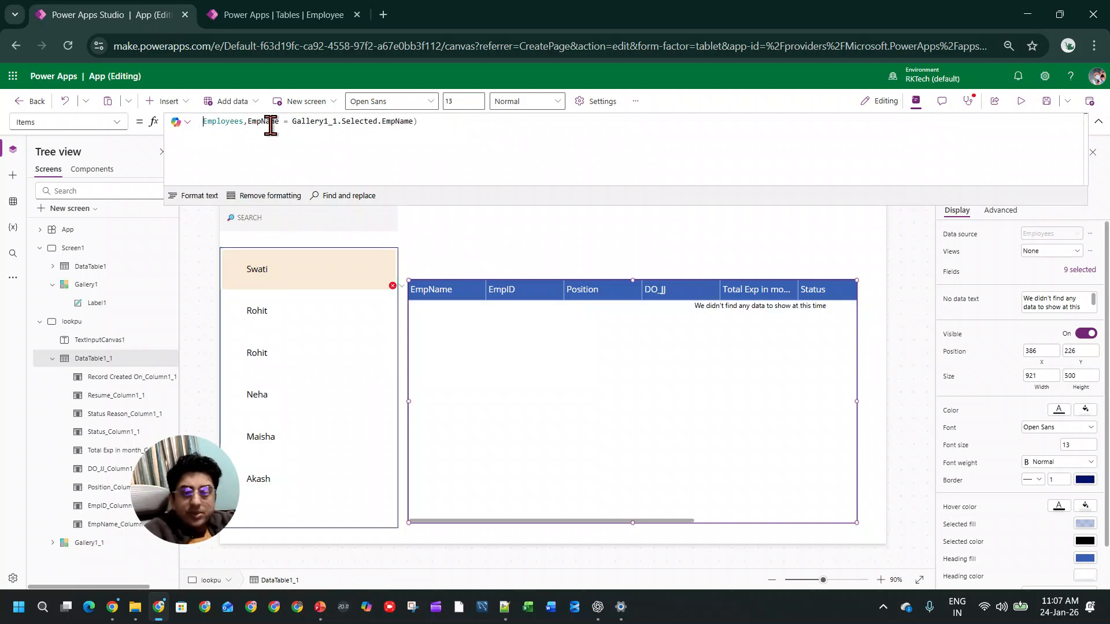
{"action": "left_click_drag", "start_coordinate": [243, 121], "coordinate": [515, 138]}
{"action": "key", "text": "BackSpace"}
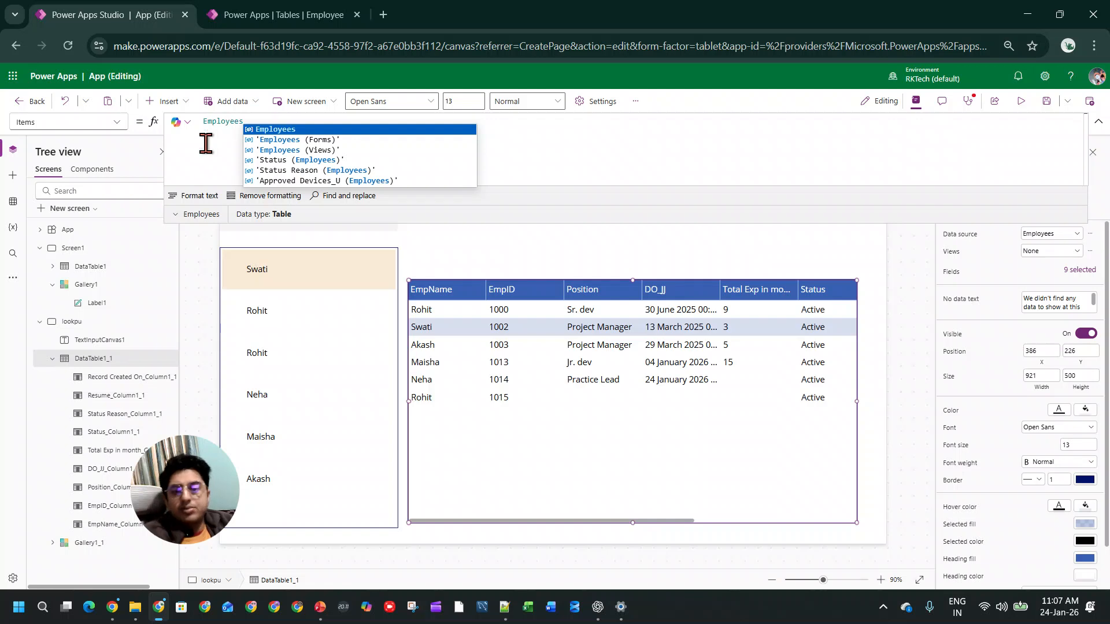
Step: Wrap Employees in the data table's Items formula in a Sort function that sorts by EmpName
{"action": "key", "text": "Left"}
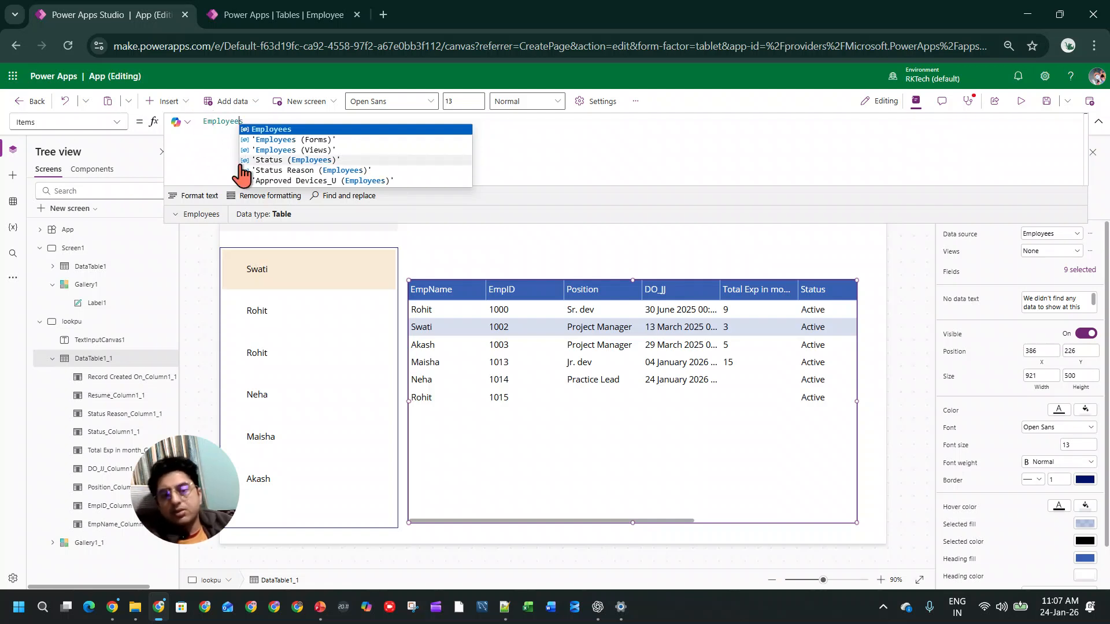
{"action": "key", "text": "Home"}
{"action": "type", "text": "sort("}
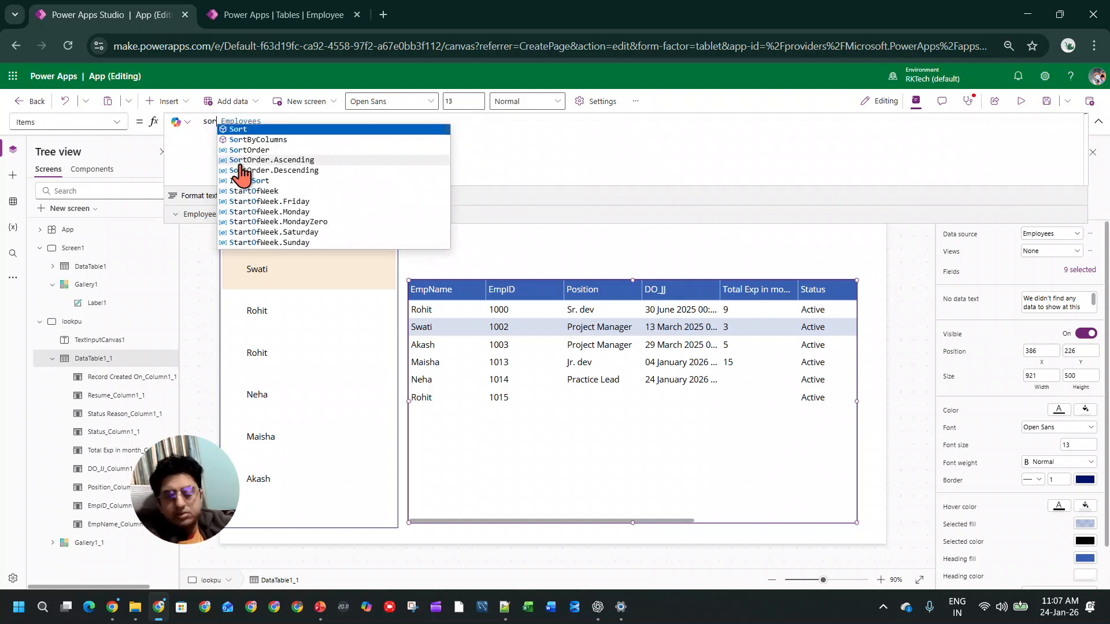
{"action": "key", "text": "Right"}
{"action": "key", "text": "End"}
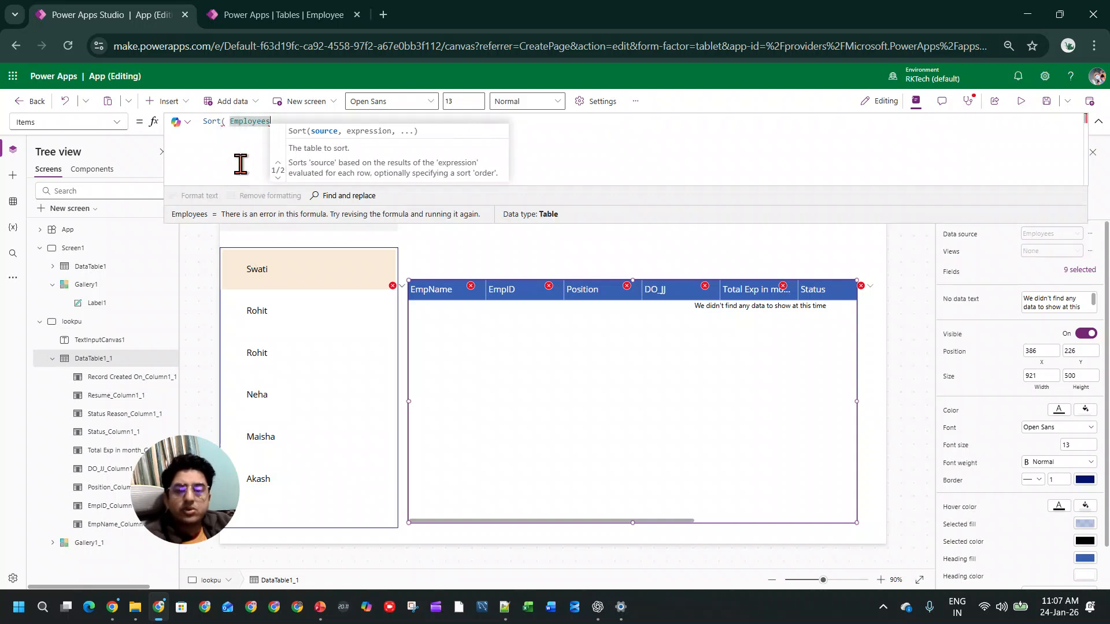
{"action": "type", "text": ","}
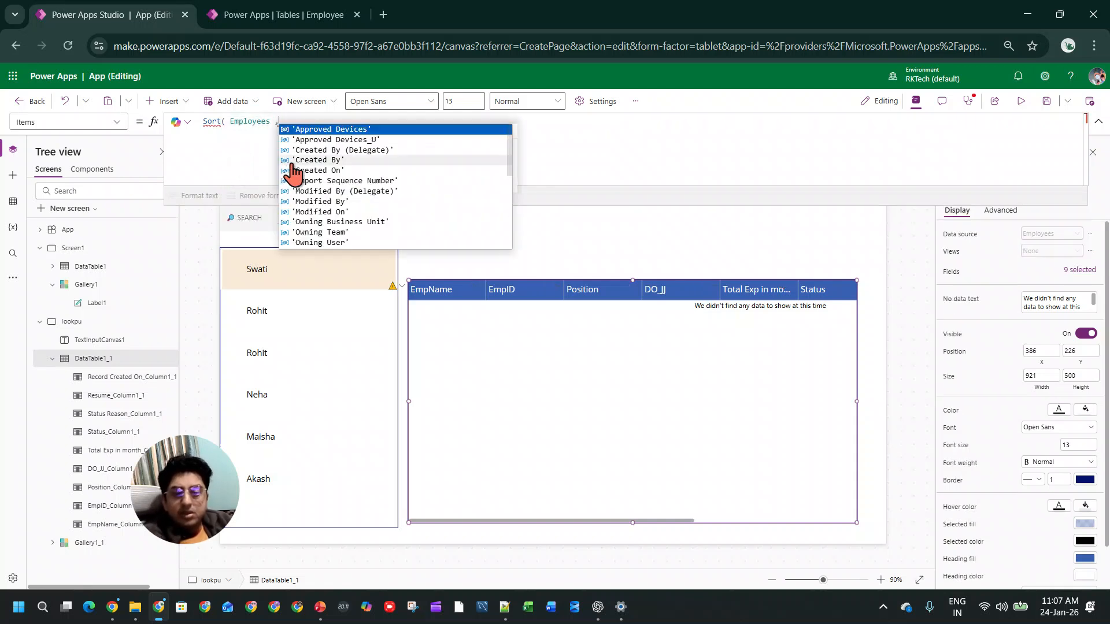
{"action": "scroll", "coordinate": [321, 171], "scroll_direction": "down", "scroll_amount": 4}
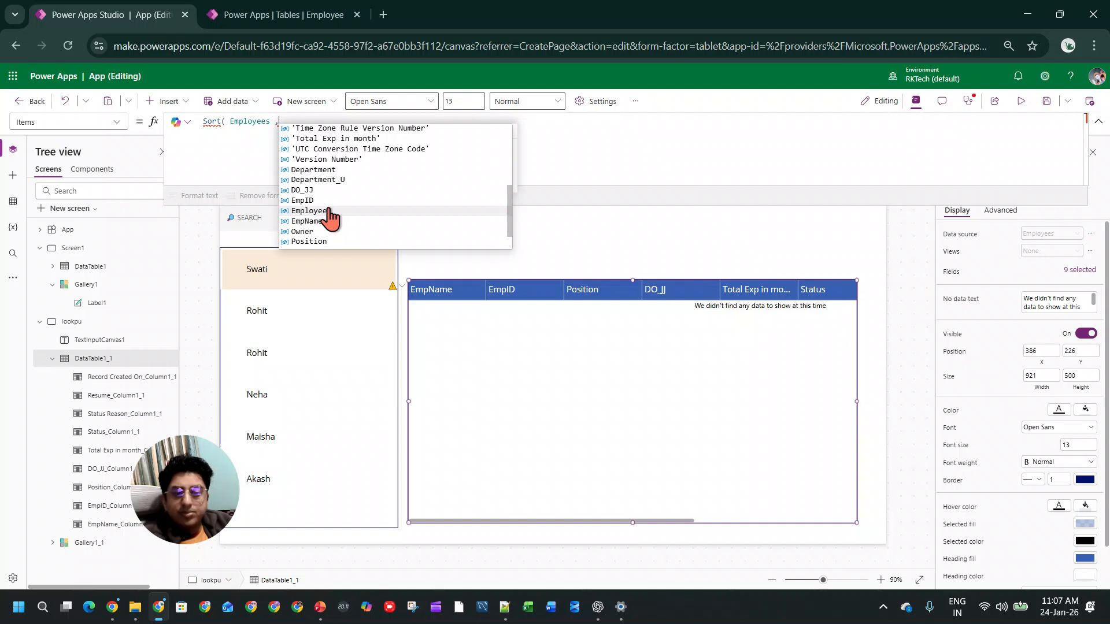
{"action": "left_click", "coordinate": [331, 222]}
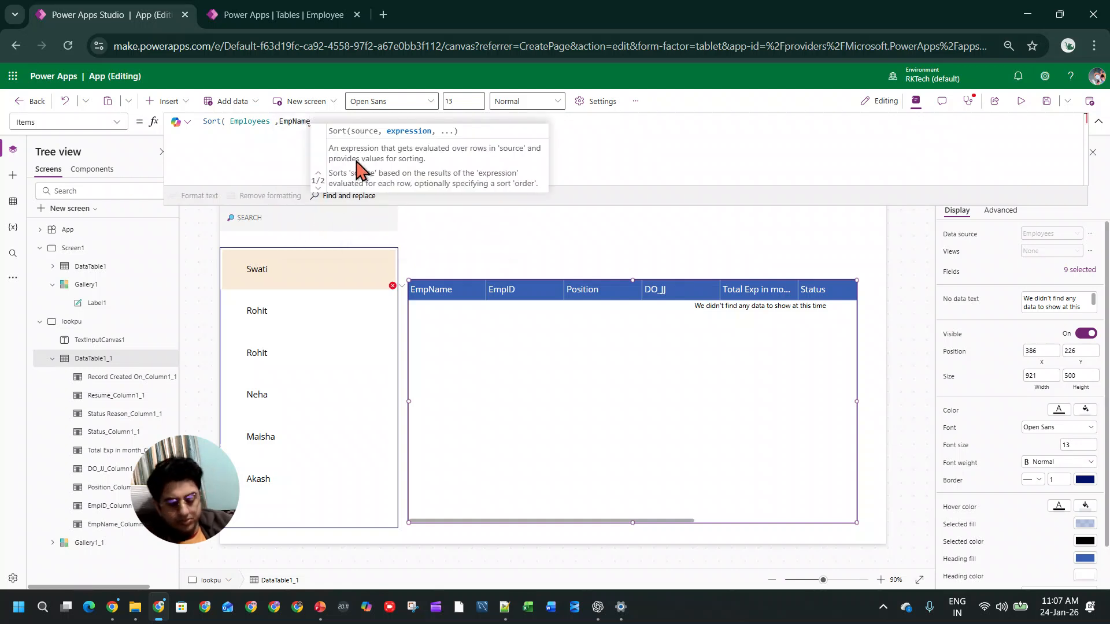
Step: Complete the data table's Sort formula with SortOrder.Descending as the order argument and a closing parenthesis
{"action": "type", "text": ","}
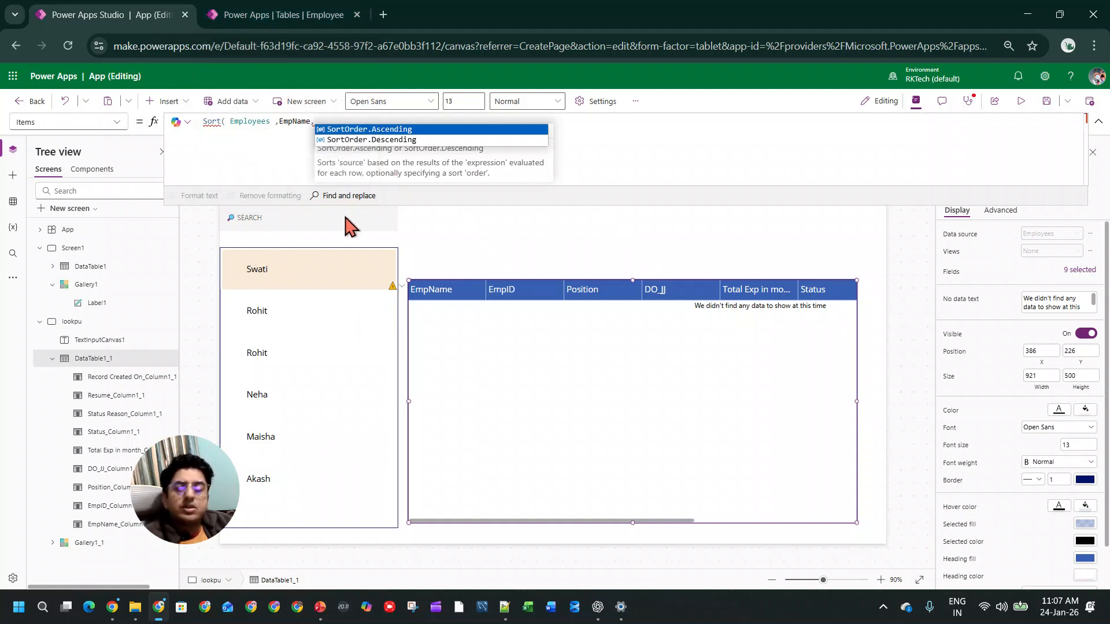
{"action": "key", "text": "Down"}
{"action": "key", "text": "Tab"}
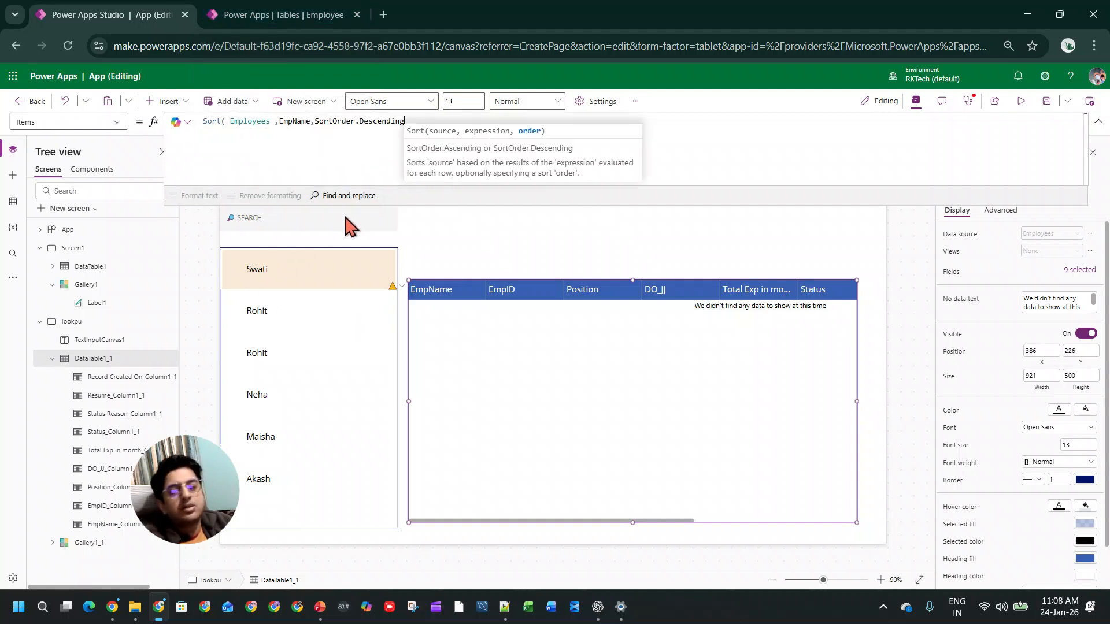
{"action": "type", "text": ")"}
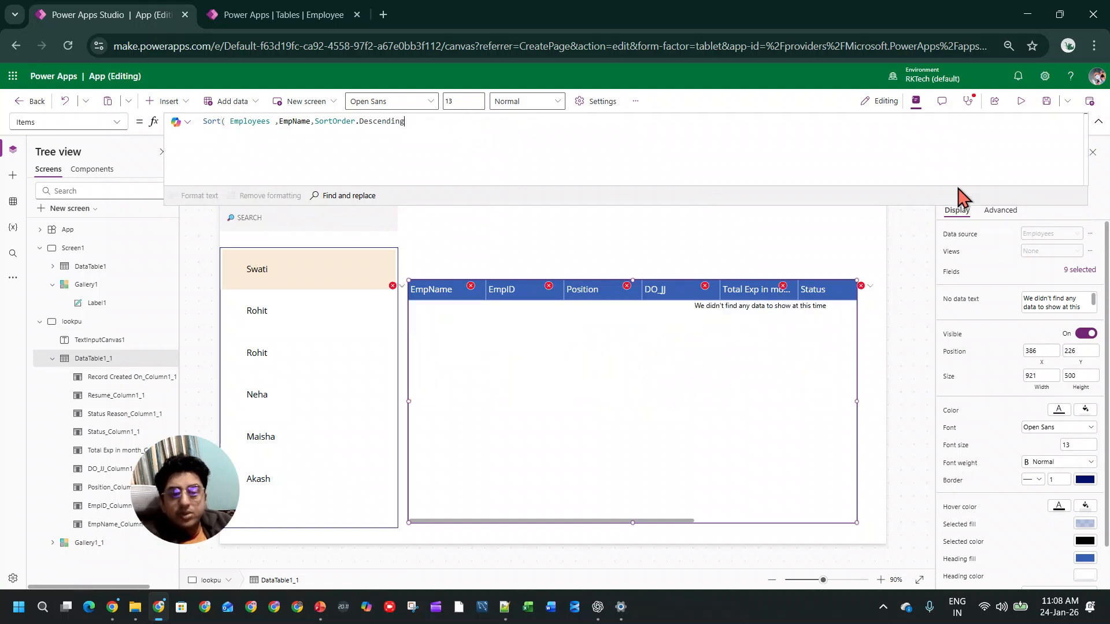
{"action": "type", "text": ")"}
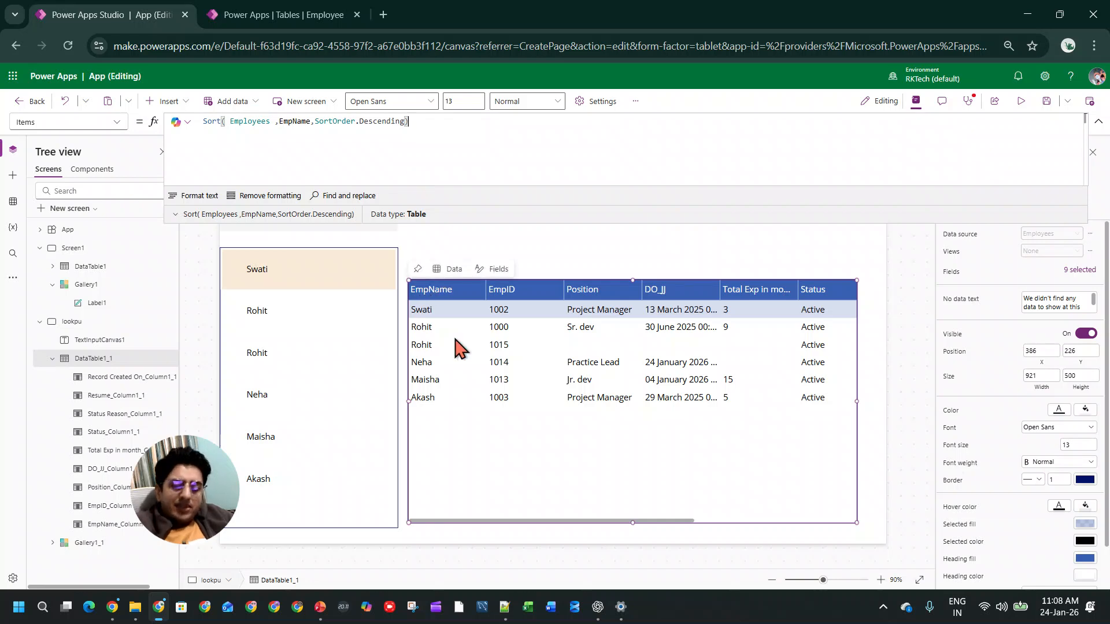
Step: Switch to ChatGPT and review the Sort versus SortByColumns comparison, the interview one-liner and the common mistakes
{"action": "left_click", "coordinate": [599, 606]}
{"action": "scroll", "coordinate": [674, 373], "scroll_direction": "up", "scroll_amount": 20}
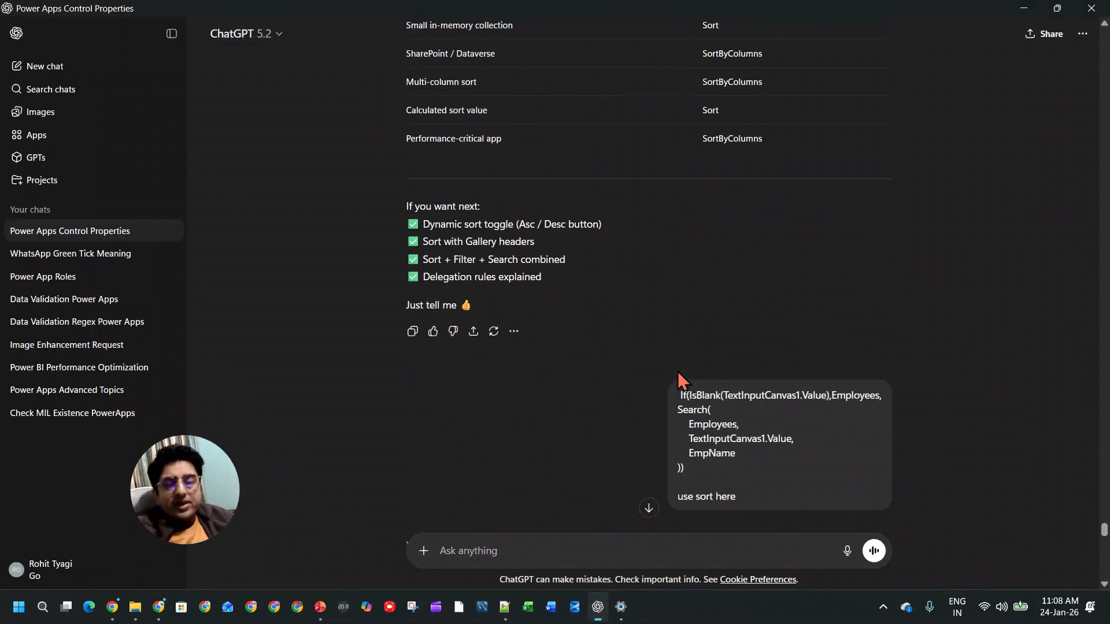
{"action": "scroll", "coordinate": [675, 373], "scroll_direction": "up", "scroll_amount": 5}
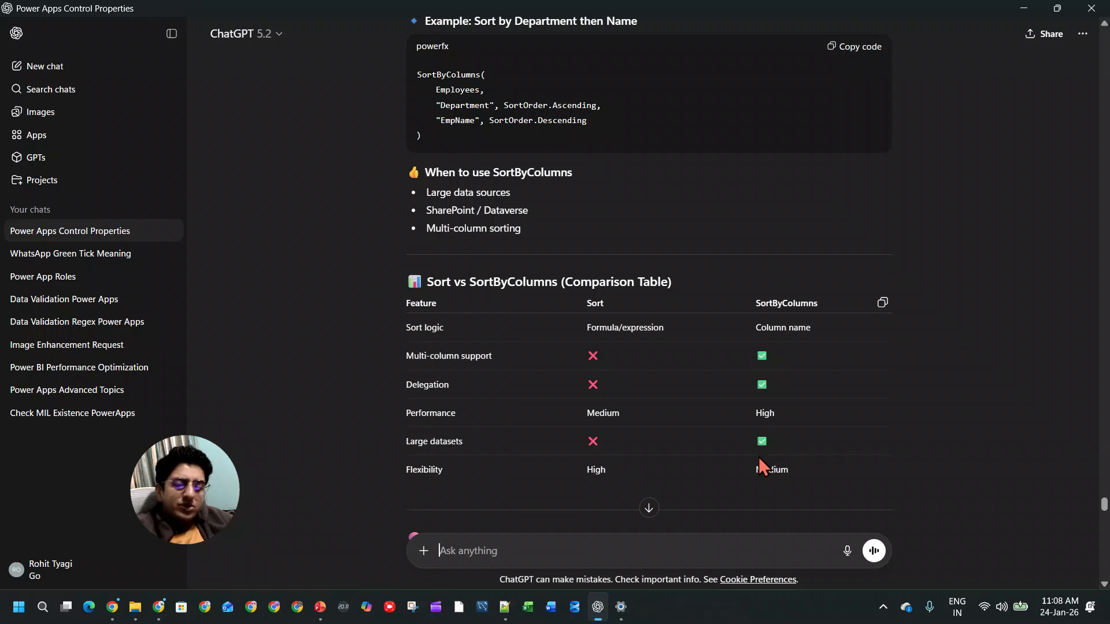
{"action": "scroll", "coordinate": [732, 464], "scroll_direction": "down", "scroll_amount": 3}
{"action": "left_click_drag", "start_coordinate": [477, 416], "coordinate": [826, 428]}
{"action": "left_click_drag", "start_coordinate": [622, 435], "coordinate": [671, 397]}
{"action": "scroll", "coordinate": [678, 370], "scroll_direction": "down", "scroll_amount": 5}
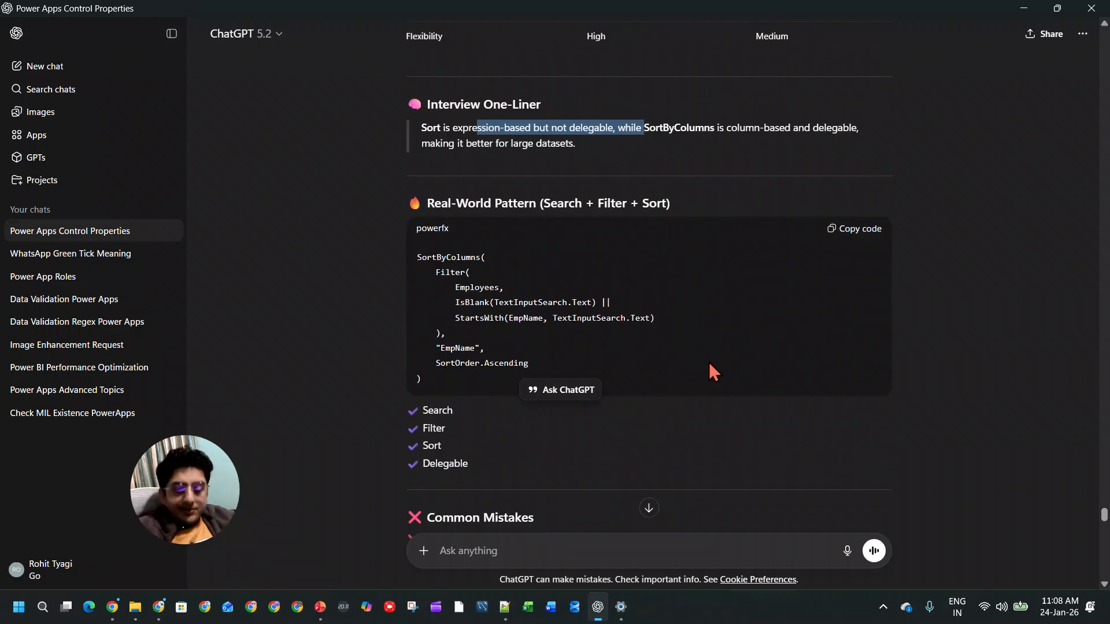
{"action": "scroll", "coordinate": [682, 423], "scroll_direction": "down", "scroll_amount": 1}
{"action": "scroll", "coordinate": [663, 359], "scroll_direction": "down", "scroll_amount": 4}
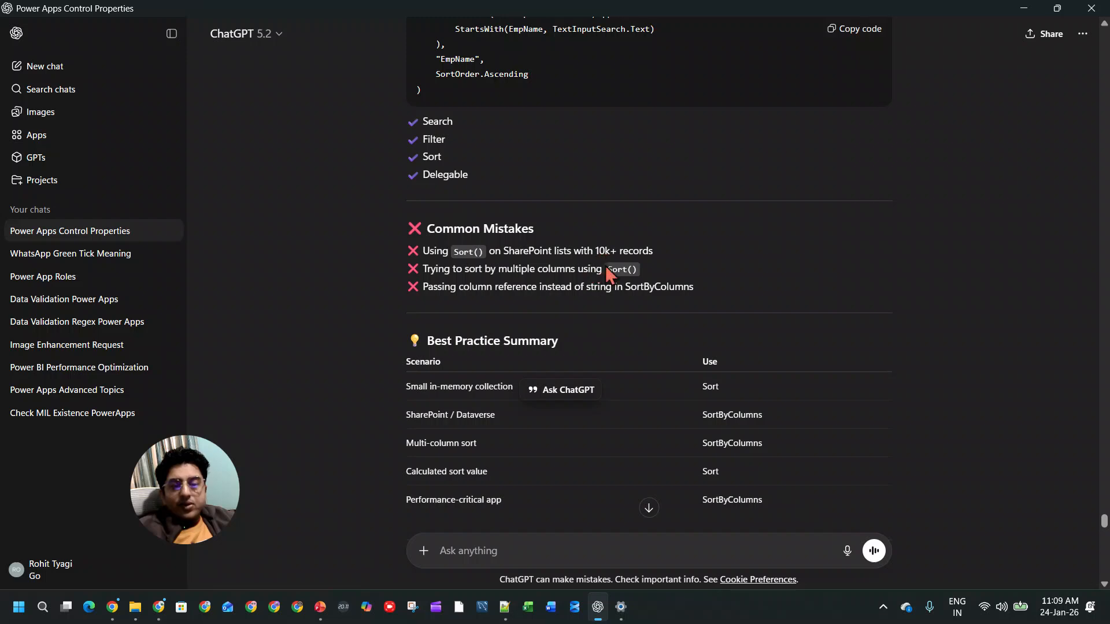
Step: Return to Power Apps and replace the Sort function in the gallery's Items formula with SortByColumns
{"action": "key", "text": "alt+Tab"}
{"action": "left_click", "coordinate": [362, 331]}
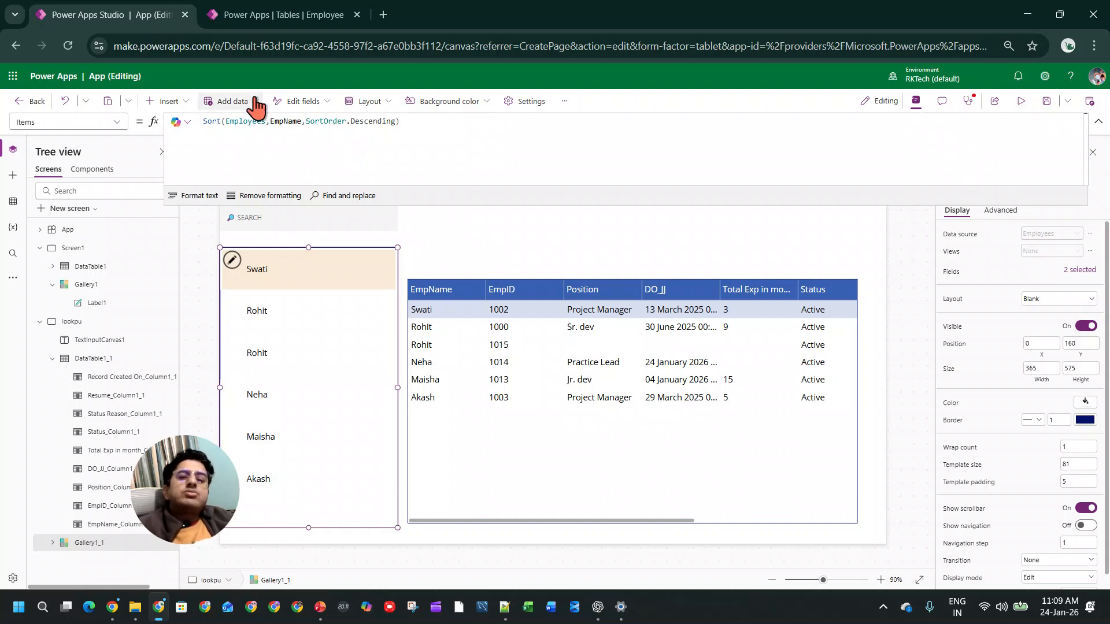
{"action": "double_click", "coordinate": [211, 121]}
{"action": "type", "text": "Sort"}
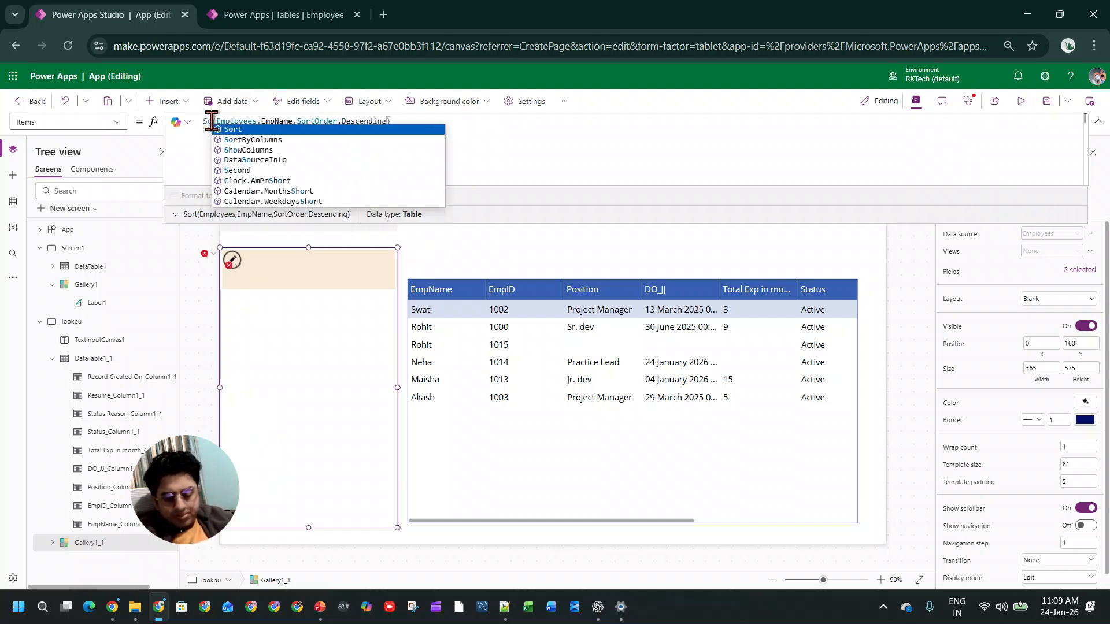
{"action": "key", "text": "Tab"}
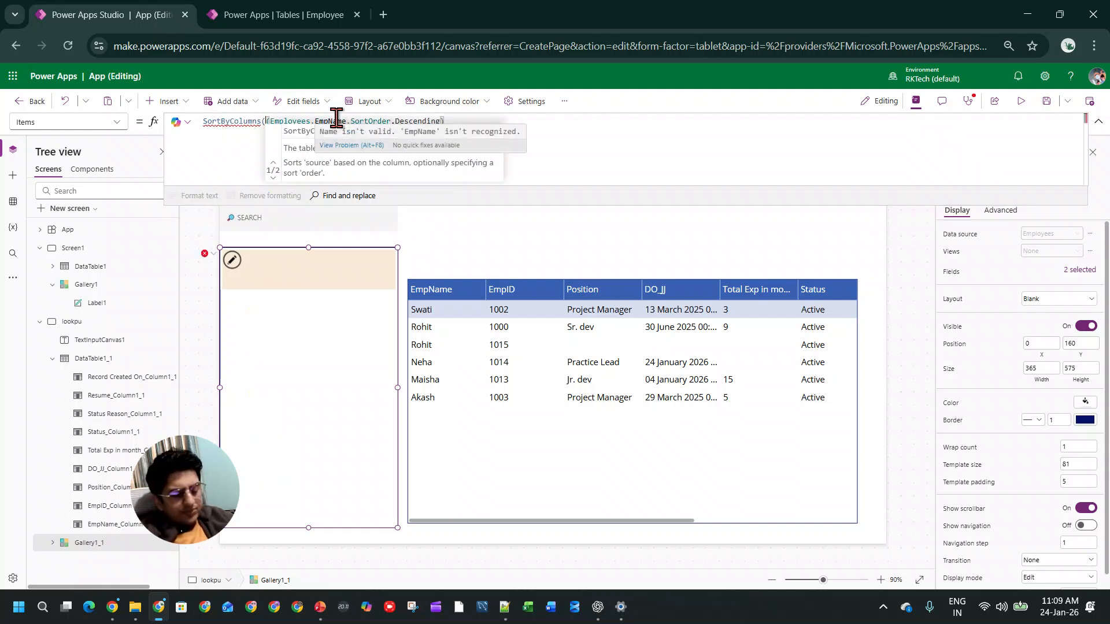
Step: Remove the EmpName and SortOrder.Descending arguments from the gallery's SortByColumns formula
{"action": "left_click", "coordinate": [303, 120]}
{"action": "left_click_drag", "start_coordinate": [310, 120], "coordinate": [448, 120]}
{"action": "key", "text": "BackSpace"}
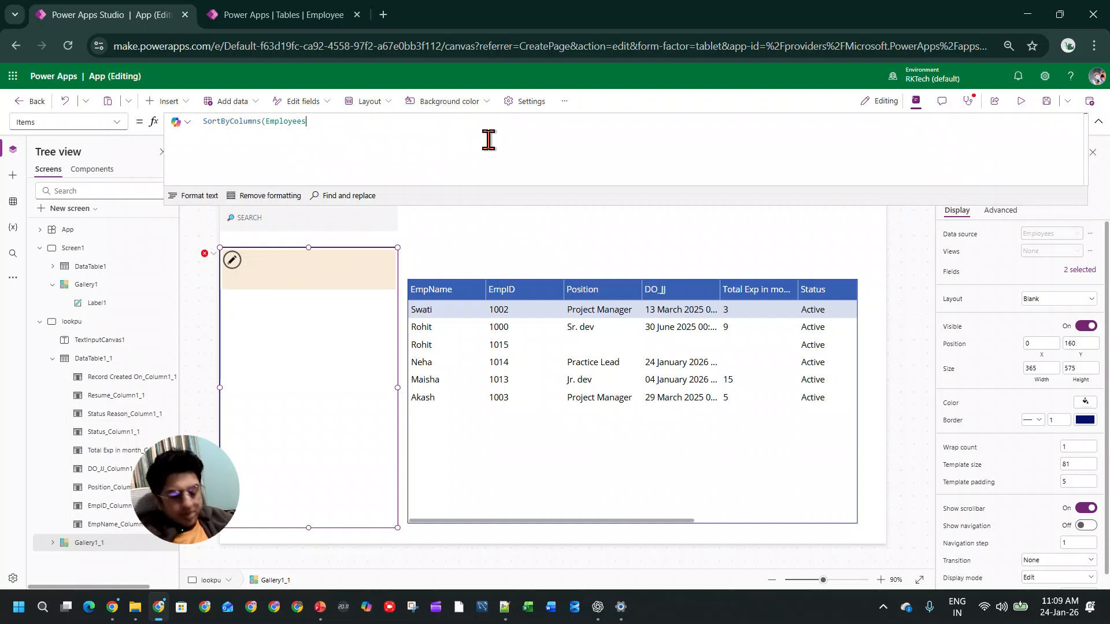
{"action": "key", "text": "BackSpace"}
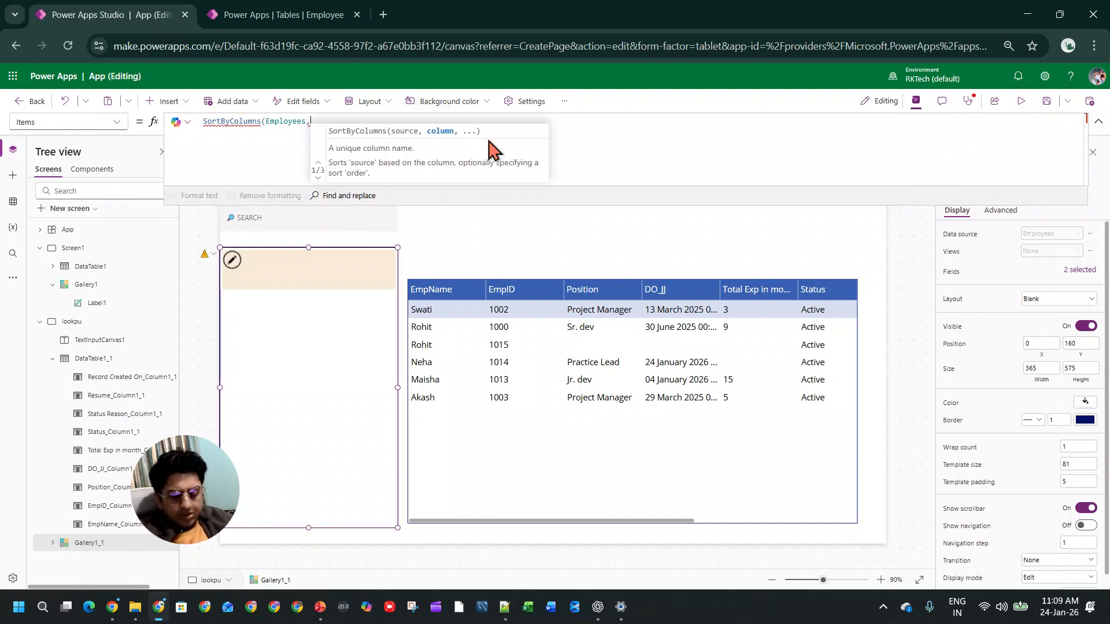
{"action": "type", "text": "wmpl"}
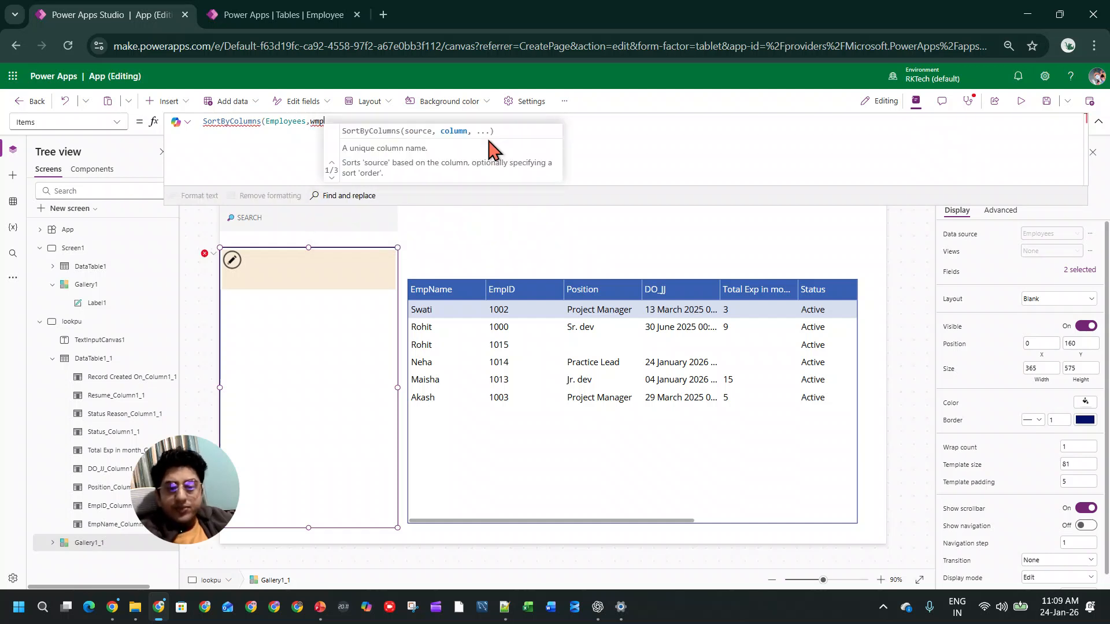
{"action": "key", "text": "BackSpace"}
{"action": "key", "text": "BackSpace"}
{"action": "key", "text": "BackSpace"}
{"action": "key", "text": "BackSpace"}
{"action": "type", "text": "es,Empl"}
{"action": "left_click", "coordinate": [484, 148]}
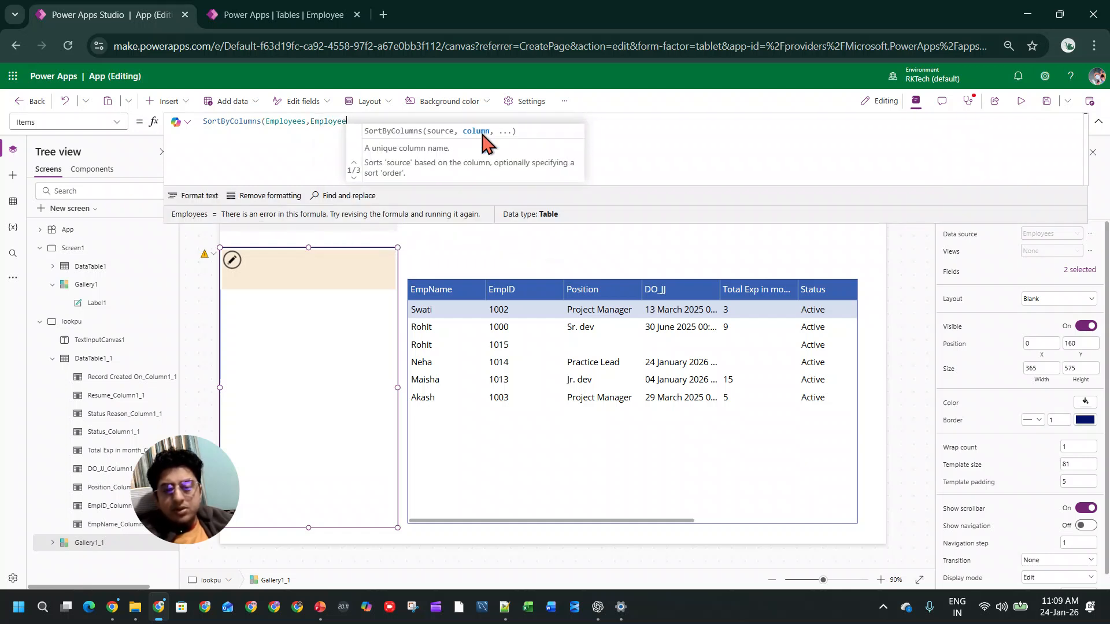
{"action": "key", "text": "BackSpace"}
{"action": "key", "text": "BackSpace"}
{"action": "key", "text": "BackSpace"}
{"action": "key", "text": "BackSpace"}
{"action": "key", "text": "BackSpace"}
{"action": "type", "text": "n"}
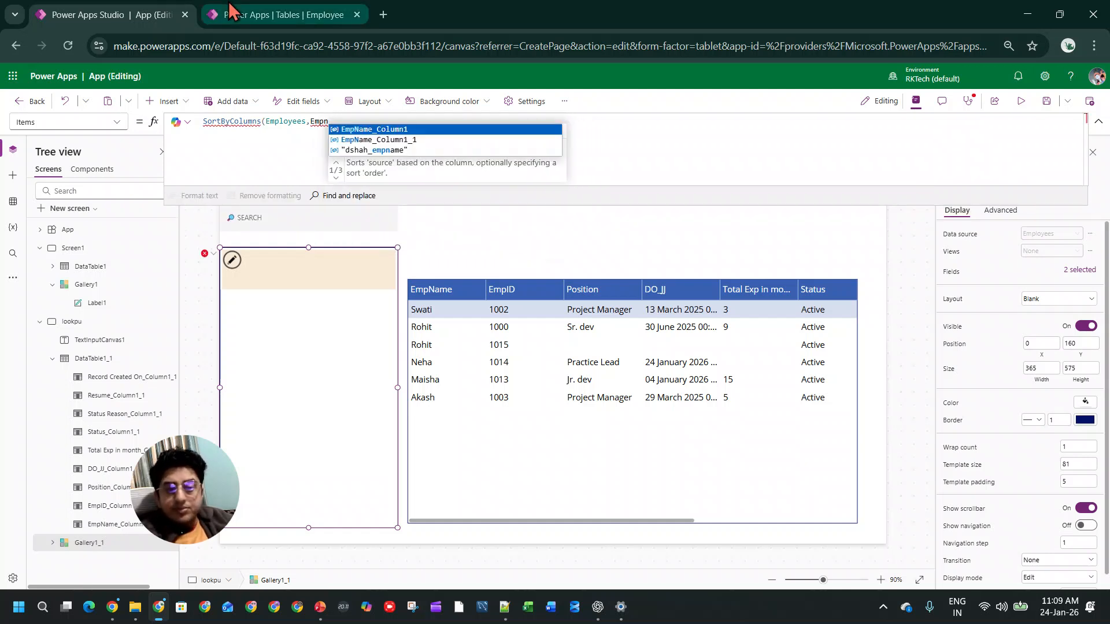
{"action": "key", "text": "BackSpace"}
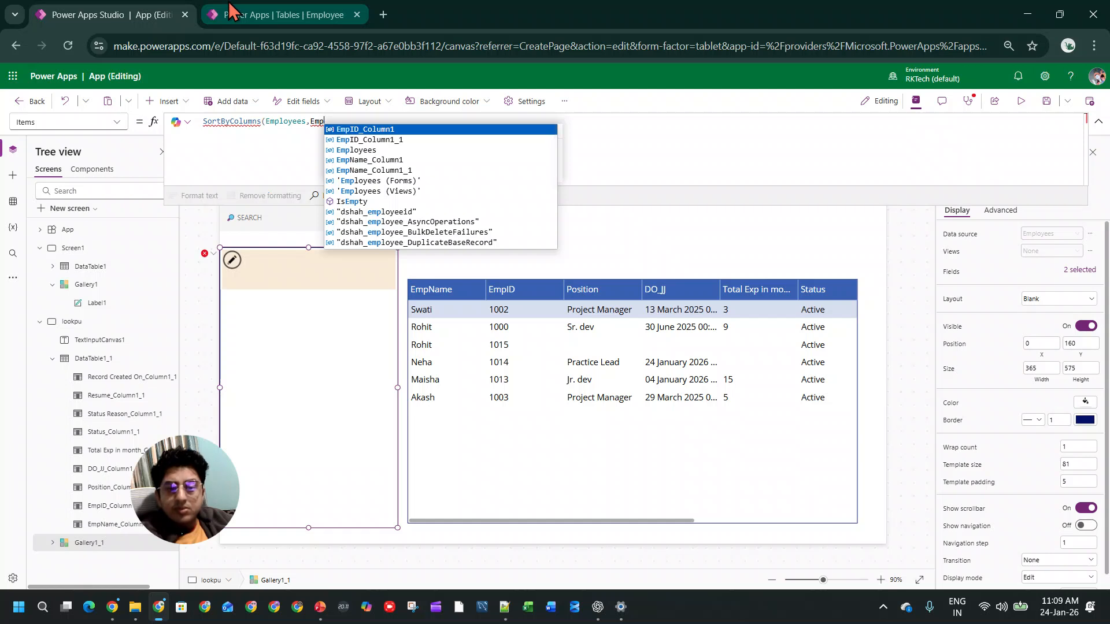
{"action": "key", "text": "Down"}
{"action": "key", "text": "Down"}
{"action": "key", "text": "Return"}
{"action": "key", "text": "BackSpace"}
{"action": "key", "text": "BackSpace"}
{"action": "key", "text": "BackSpace"}
{"action": "key", "text": "BackSpace"}
{"action": "key", "text": "BackSpace"}
{"action": "key", "text": "BackSpace"}
{"action": "key", "text": "BackSpace"}
{"action": "key", "text": "BackSpace"}
{"action": "key", "text": "BackSpace"}
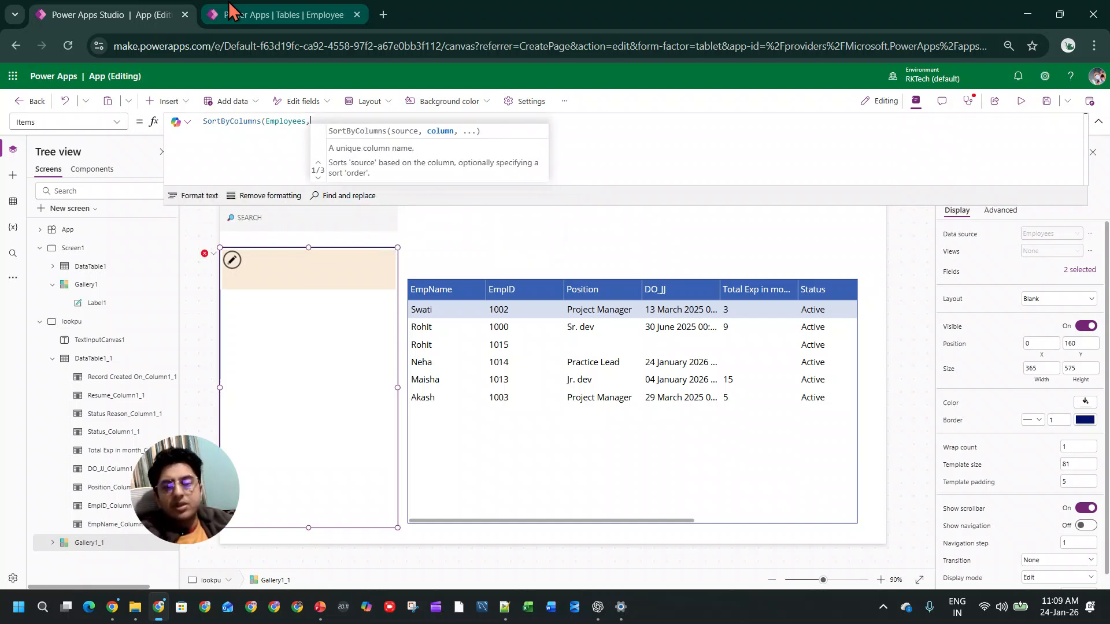
Step: Check the SortByColumns syntax examples for sorting by name and department in ChatGPT, and return to Power Apps
{"action": "key", "text": "alt+Tab"}
{"action": "scroll", "coordinate": [440, 245], "scroll_direction": "up", "scroll_amount": 5}
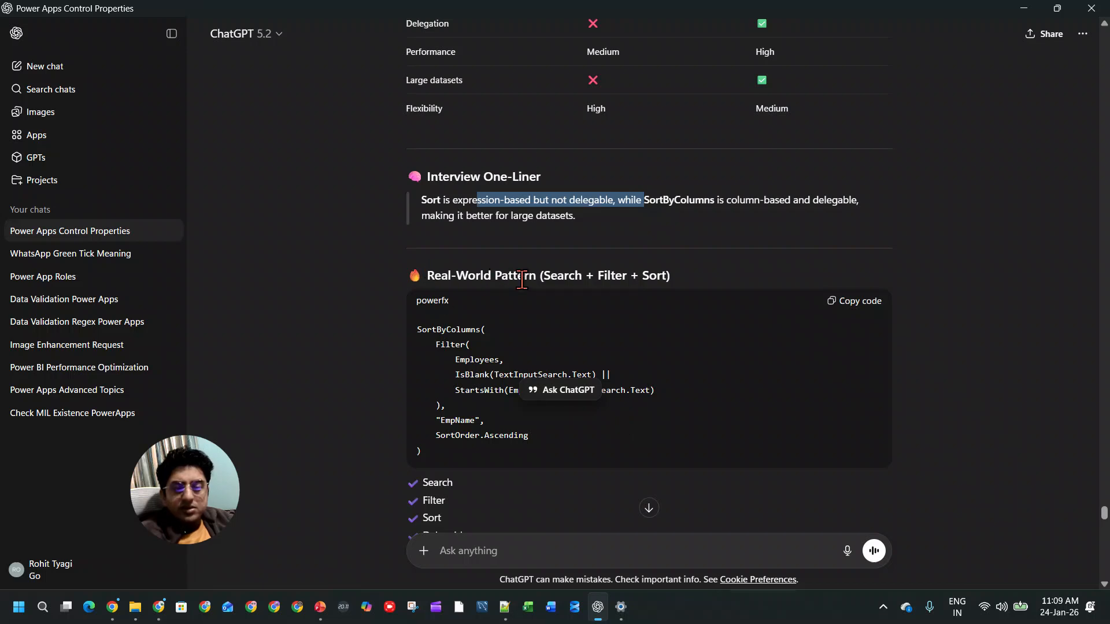
{"action": "scroll", "coordinate": [605, 331], "scroll_direction": "up", "scroll_amount": 5}
{"action": "scroll", "coordinate": [605, 331], "scroll_direction": "up", "scroll_amount": 3}
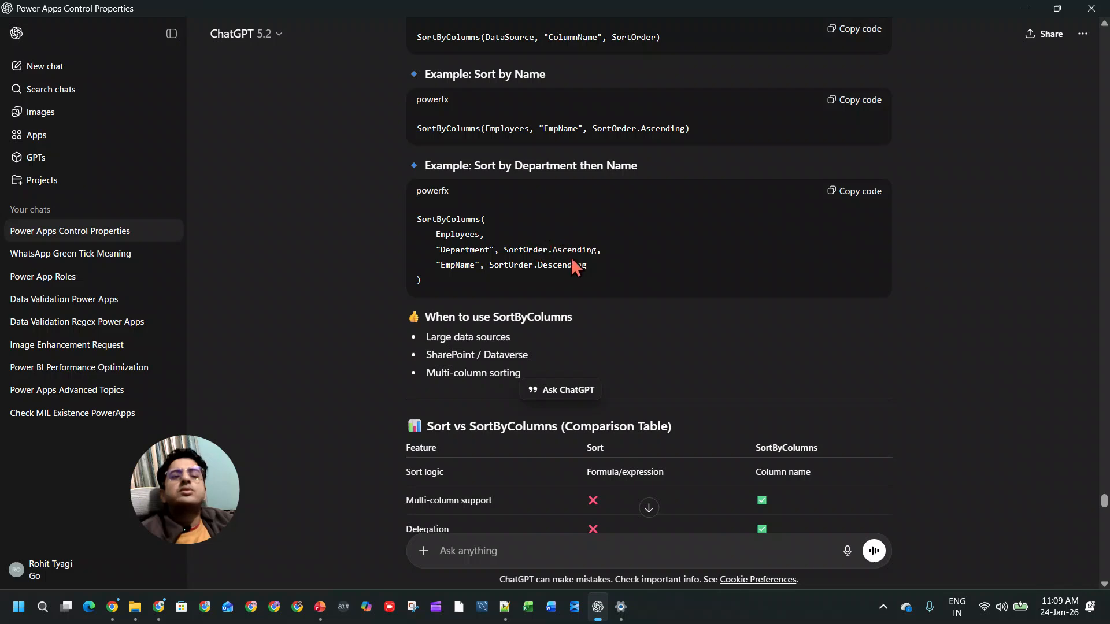
{"action": "key", "text": "alt+Tab"}
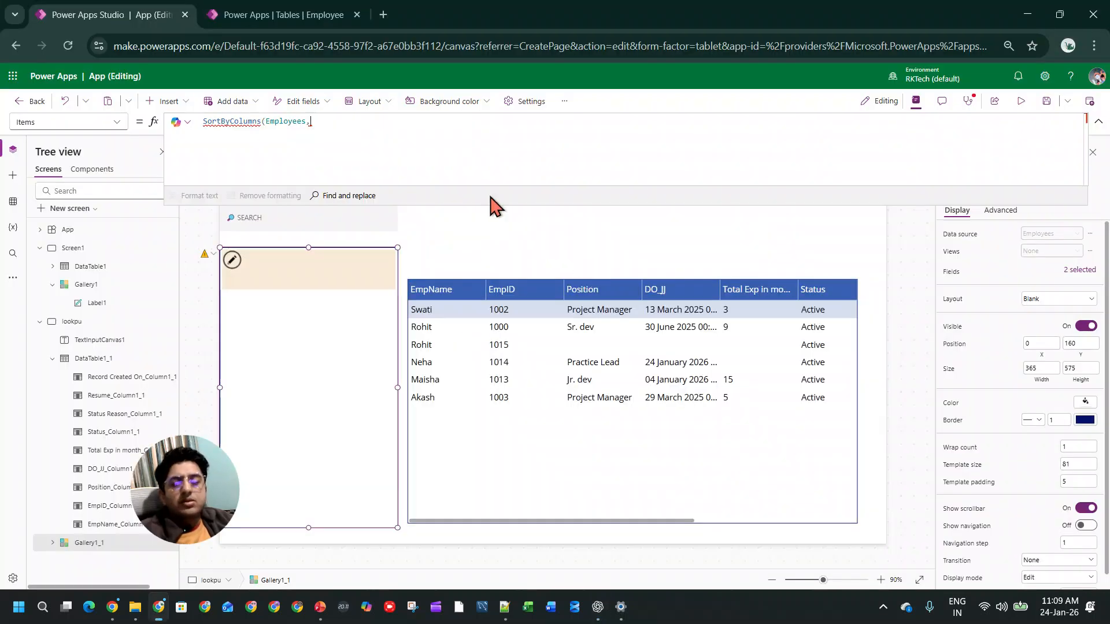
{"action": "type", "text": "\""}
{"action": "key", "text": "BackSpace"}
{"action": "type", "text": "["}
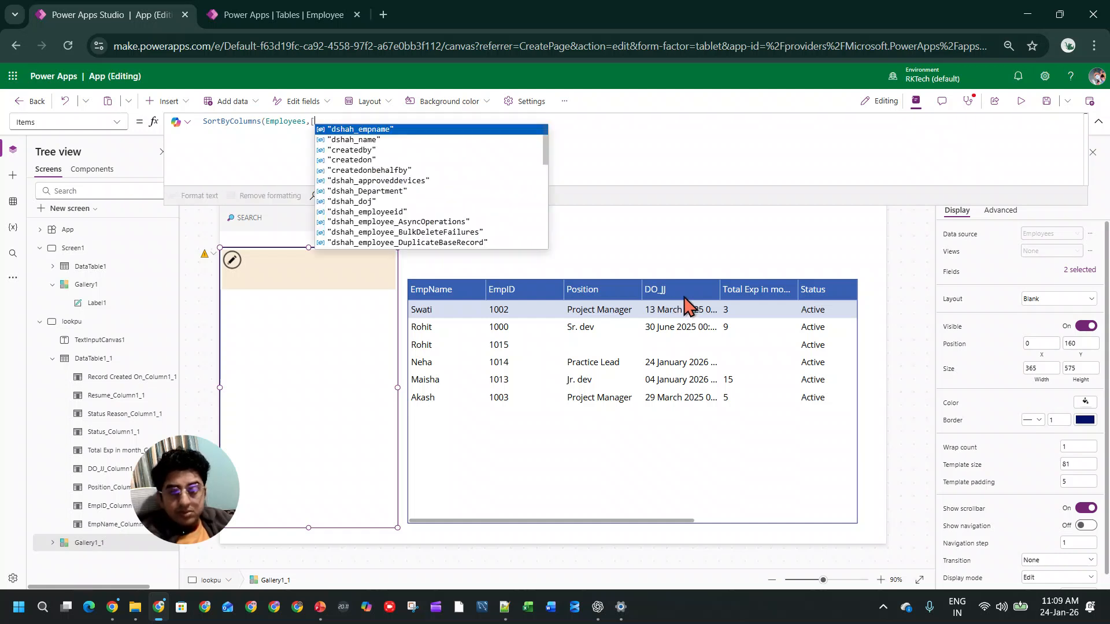
{"action": "key", "text": "BackSpace"}
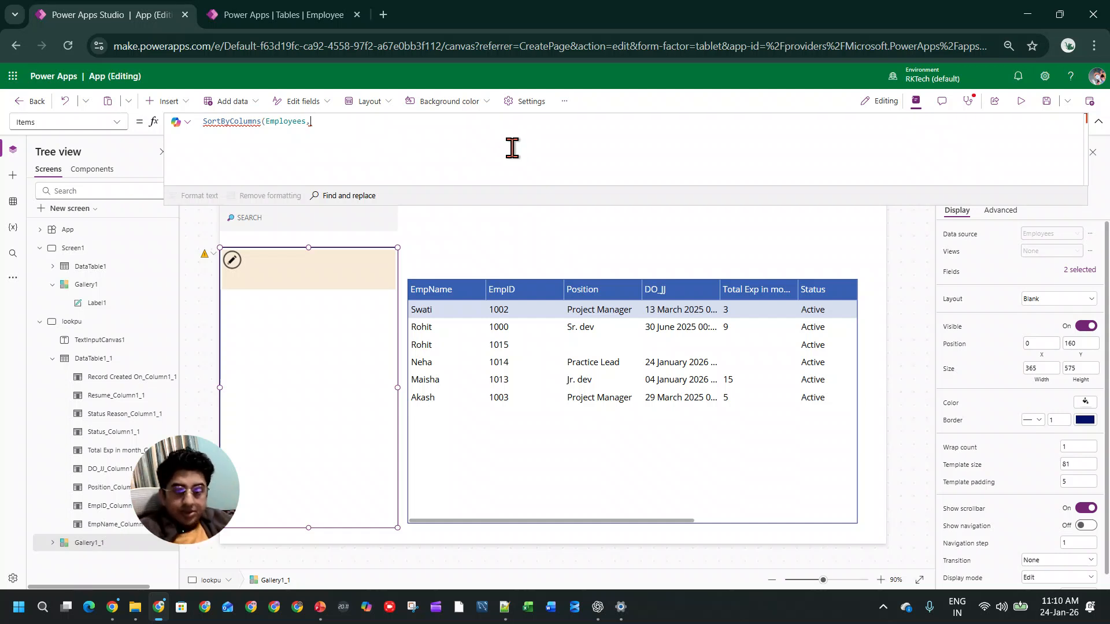
Step: Complete the gallery's SortByColumns formula with EmpName_Column1 as the column and SortOrder.Ascending as the order
{"action": "type", "text": "emp"}
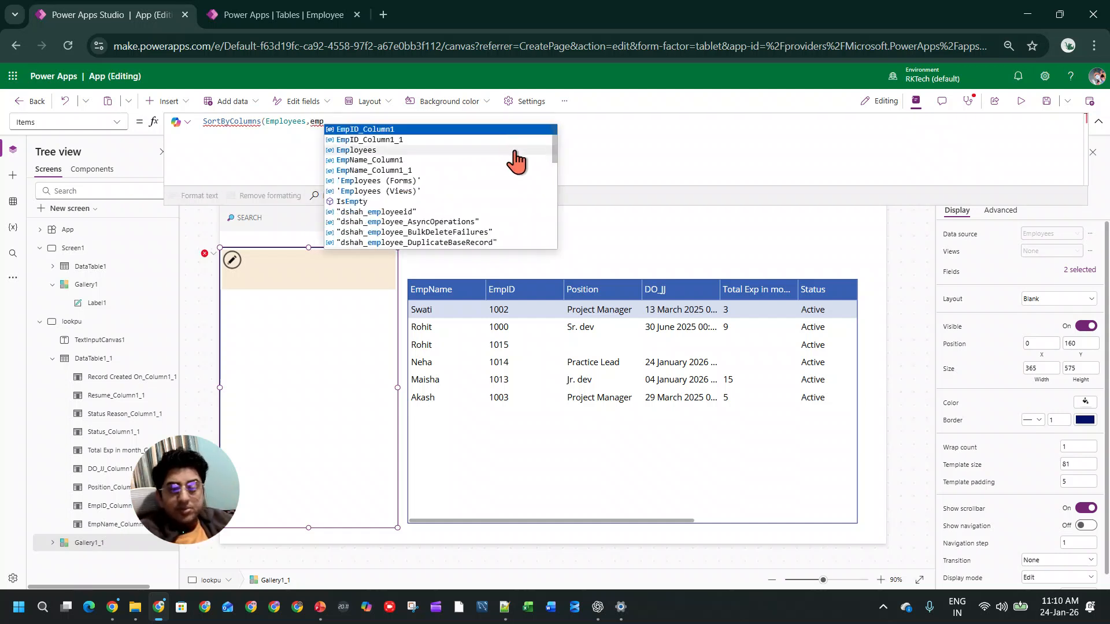
{"action": "left_click", "coordinate": [411, 162]}
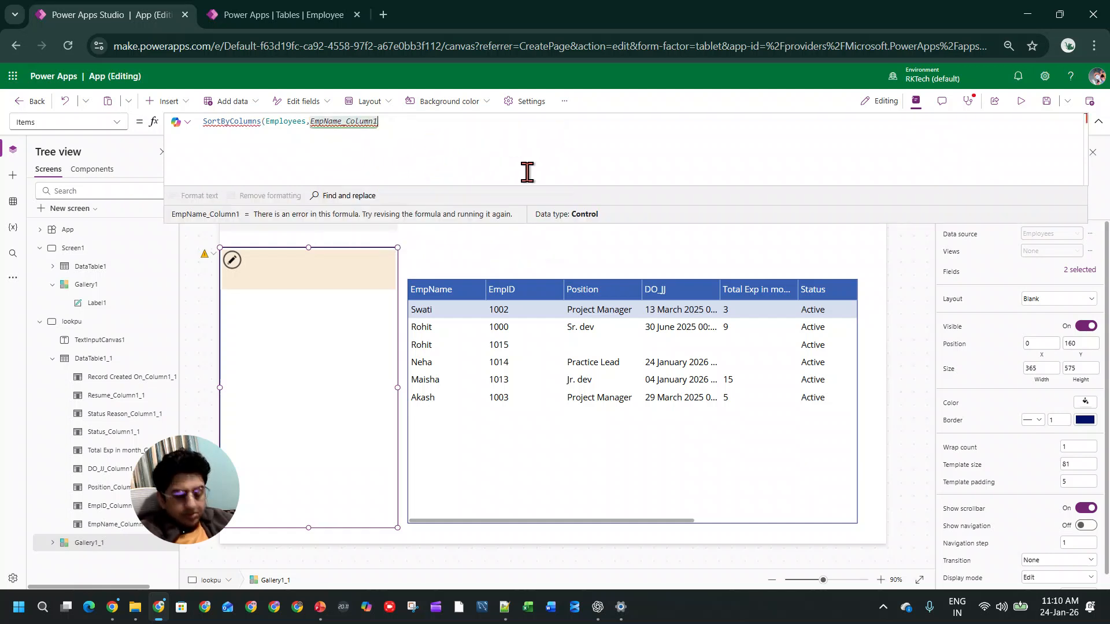
{"action": "type", "text": ","}
{"action": "key", "text": "Tab"}
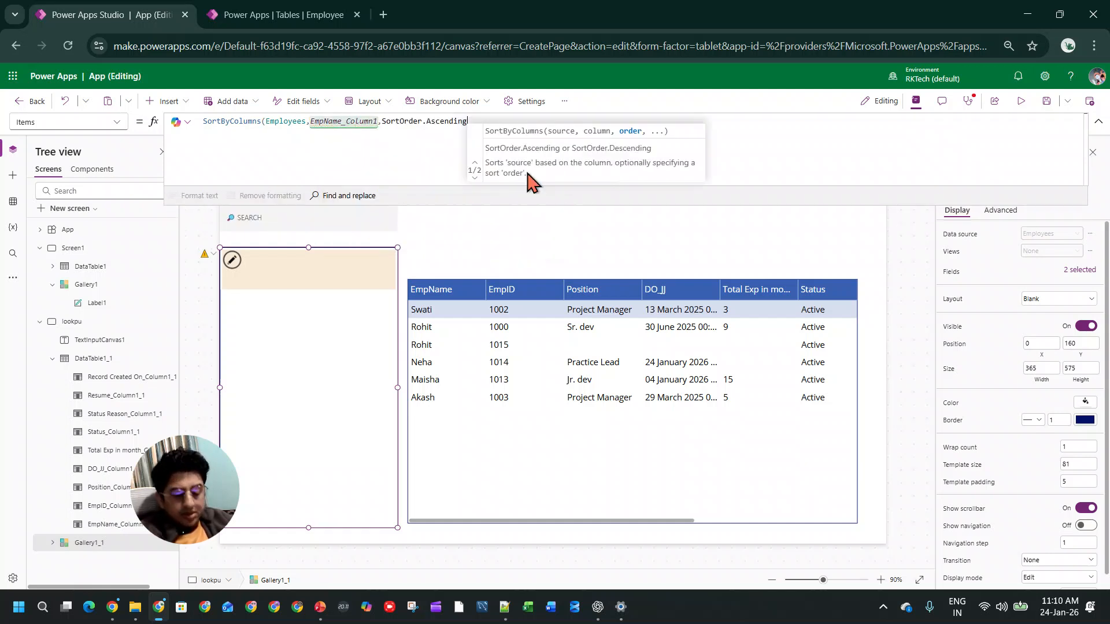
{"action": "type", "text": ")"}
Step: Try Employees and other employee-name references as the column argument in the gallery's SortByColumns formula, and clear that argument
{"action": "double_click", "coordinate": [354, 122]}
{"action": "type", "text": "emp"}
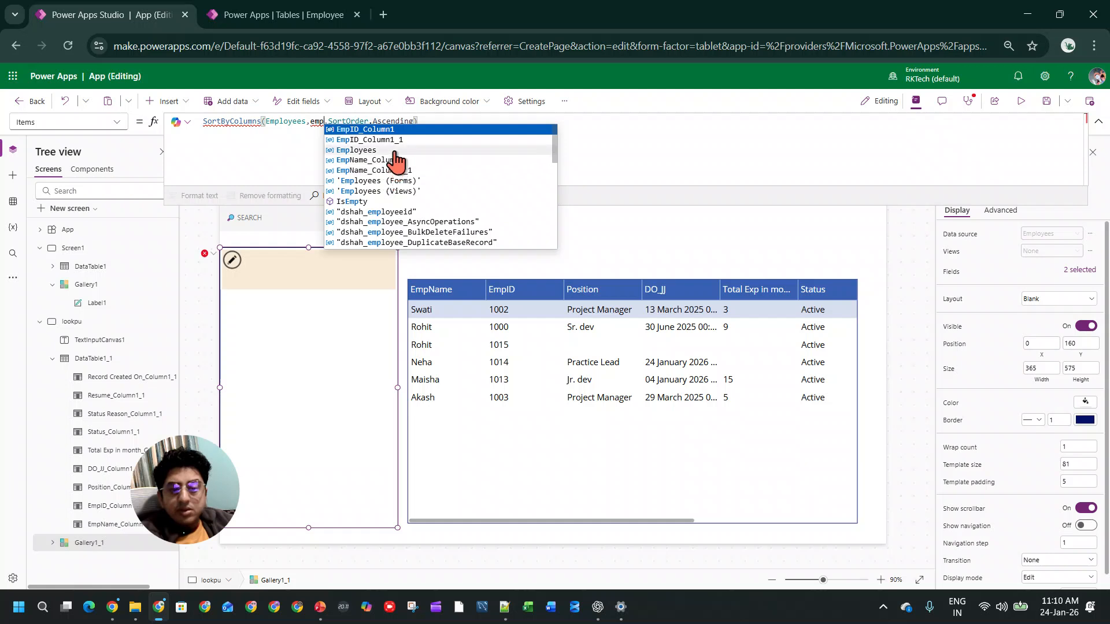
{"action": "left_click", "coordinate": [394, 150]}
{"action": "double_click", "coordinate": [335, 121]}
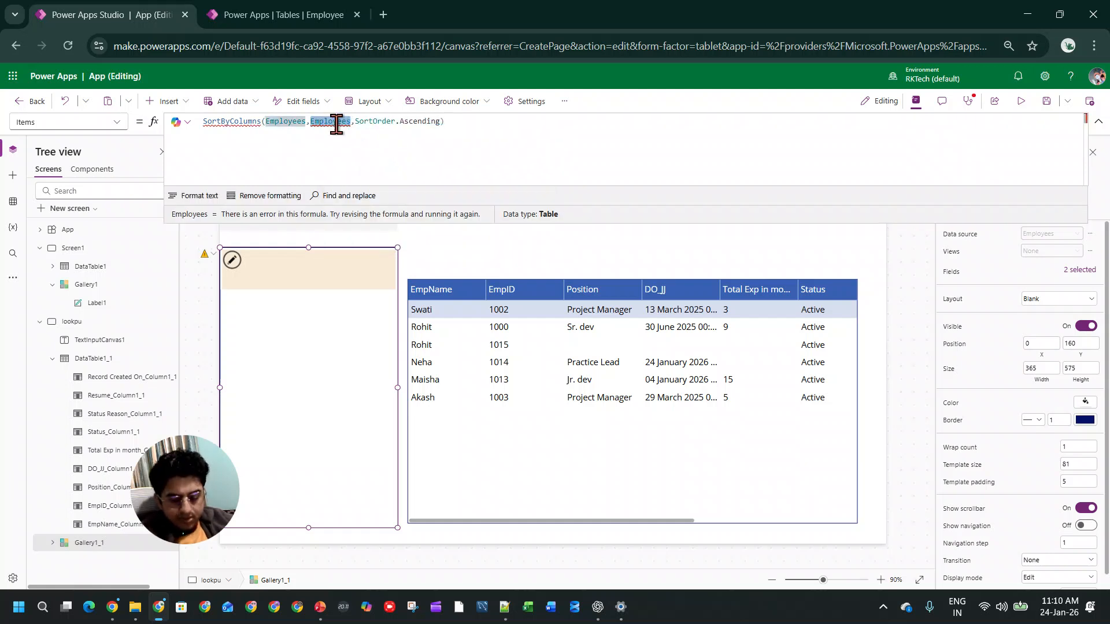
{"action": "type", "text": "emp"}
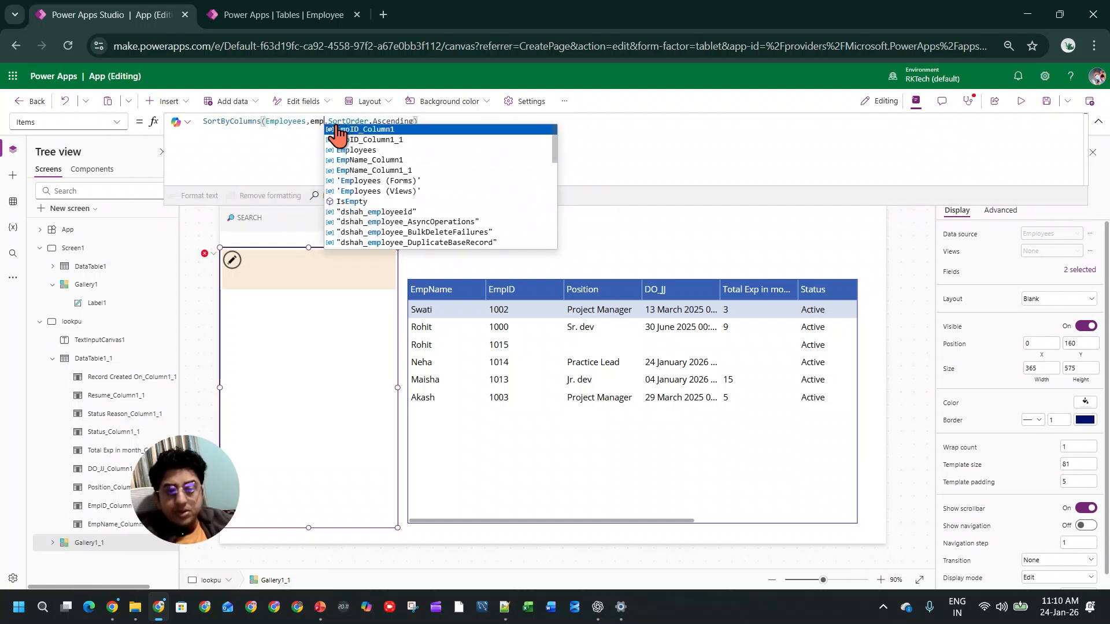
{"action": "type", "text": "na"}
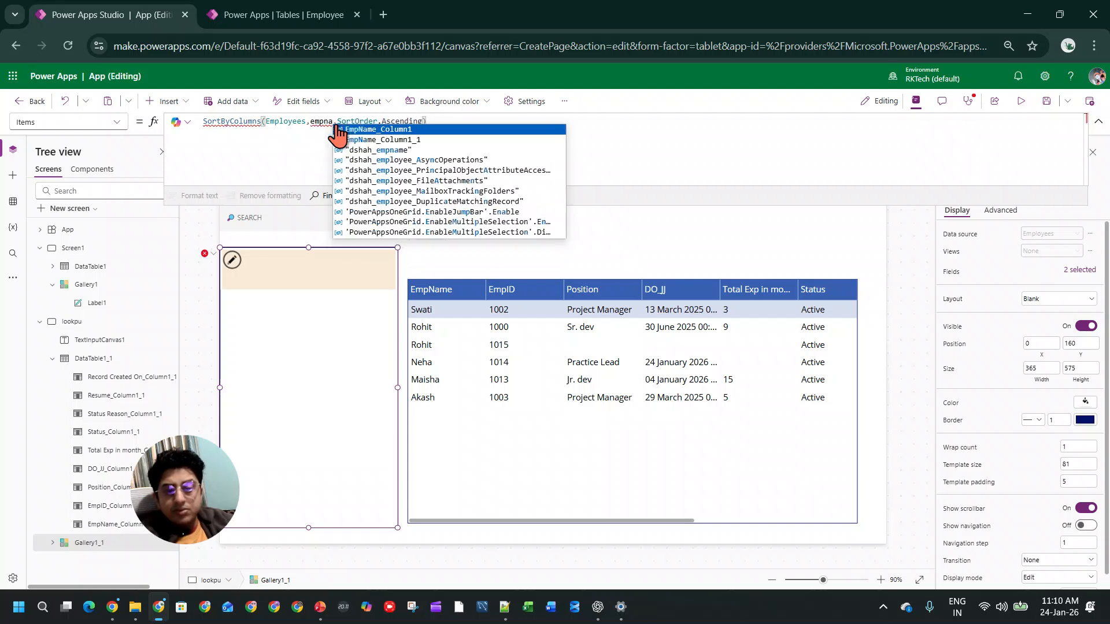
{"action": "key", "text": "BackSpace"}
{"action": "key", "text": "BackSpace"}
{"action": "key", "text": "BackSpace"}
{"action": "key", "text": "BackSpace"}
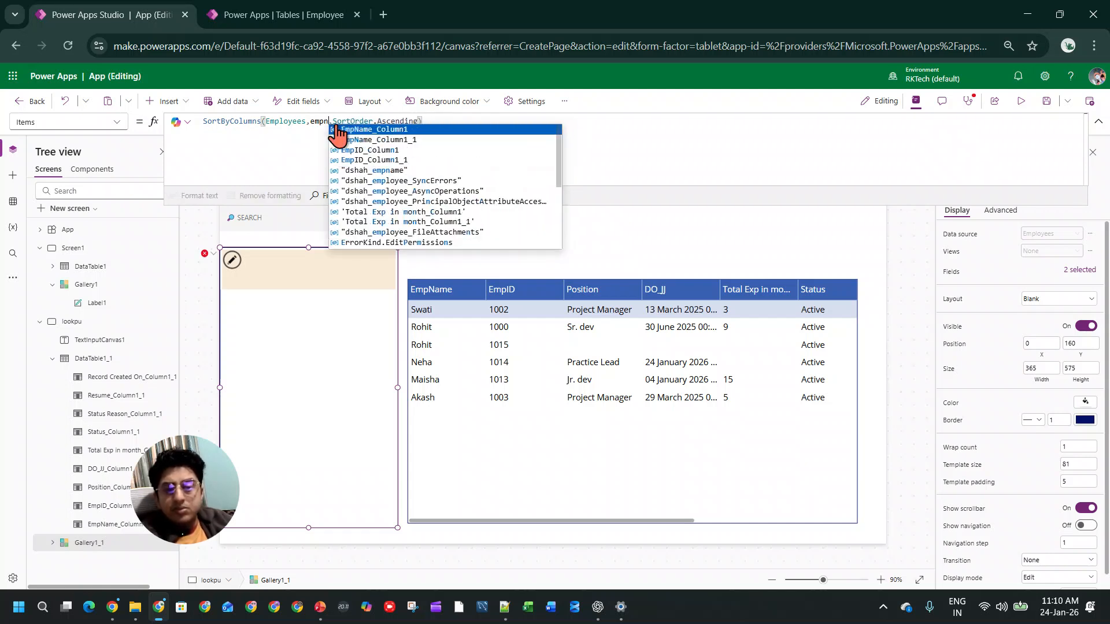
{"action": "key", "text": "BackSpace"}
{"action": "type", "text": "nam"}
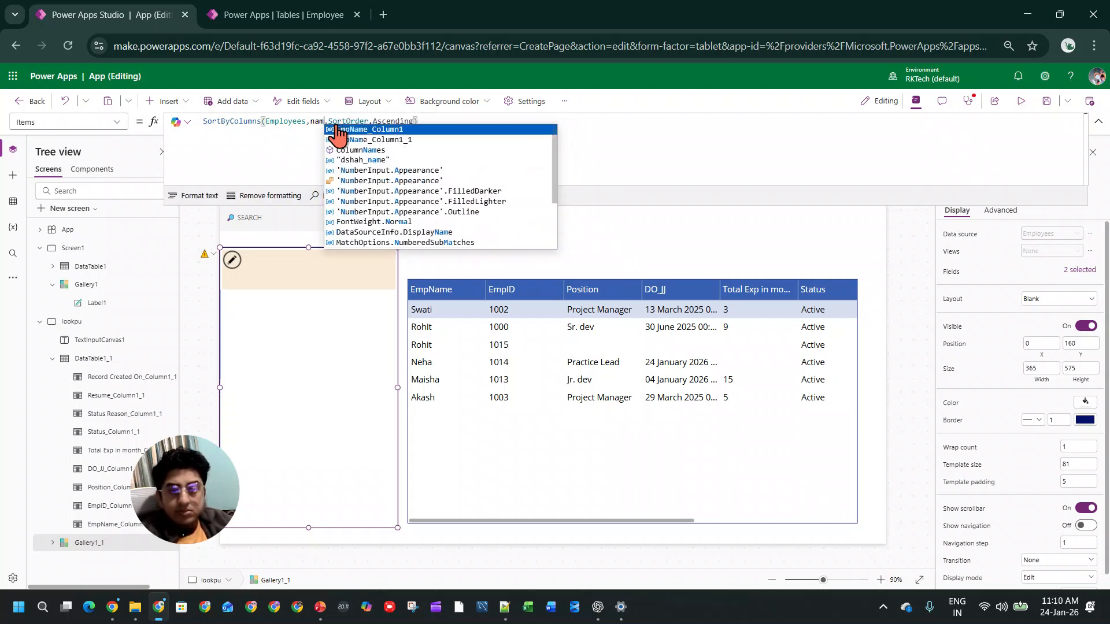
{"action": "key", "text": "BackSpace"}
{"action": "key", "text": "BackSpace"}
{"action": "key", "text": "BackSpace"}
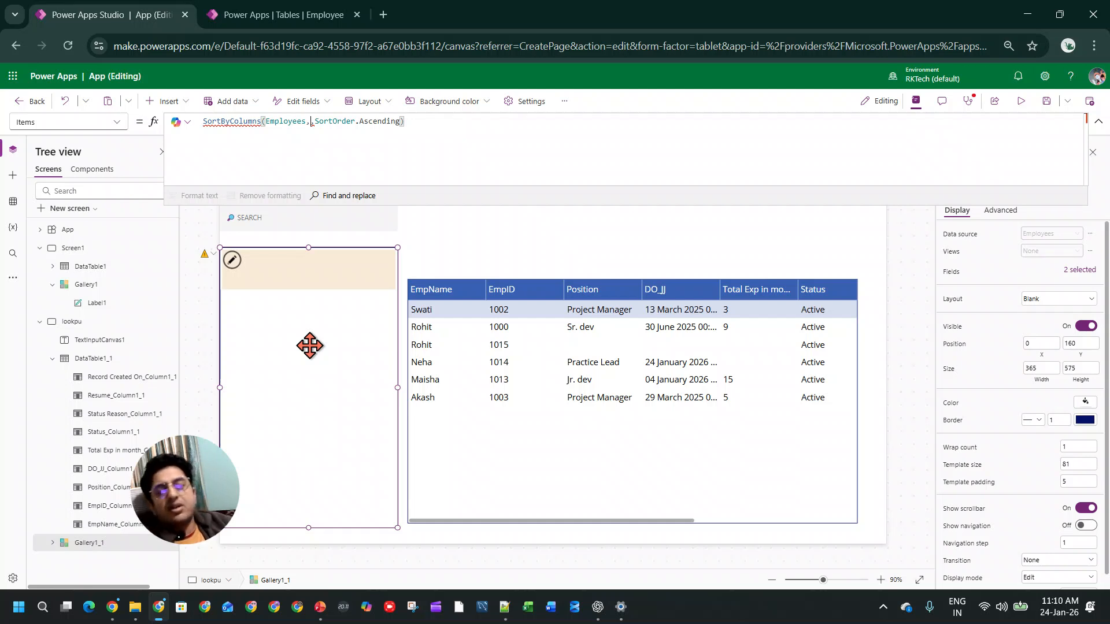
Step: Check the app's connected data sources, then switch to ChatGPT and ask "real worlds ? sort by columns"
{"action": "left_click", "coordinate": [12, 176]}
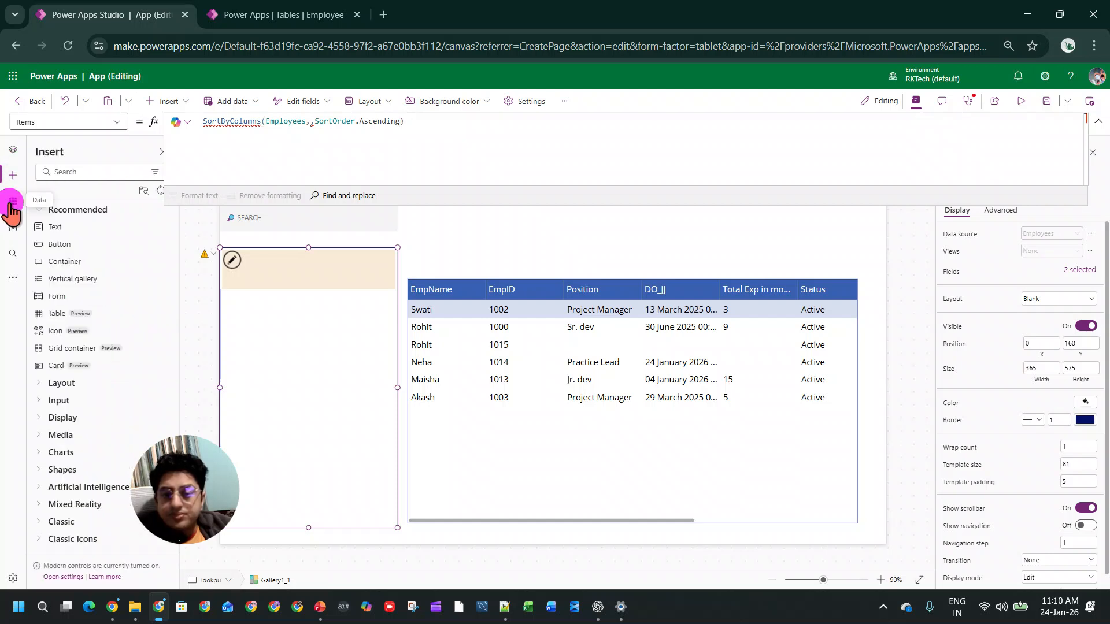
{"action": "left_click", "coordinate": [12, 202]}
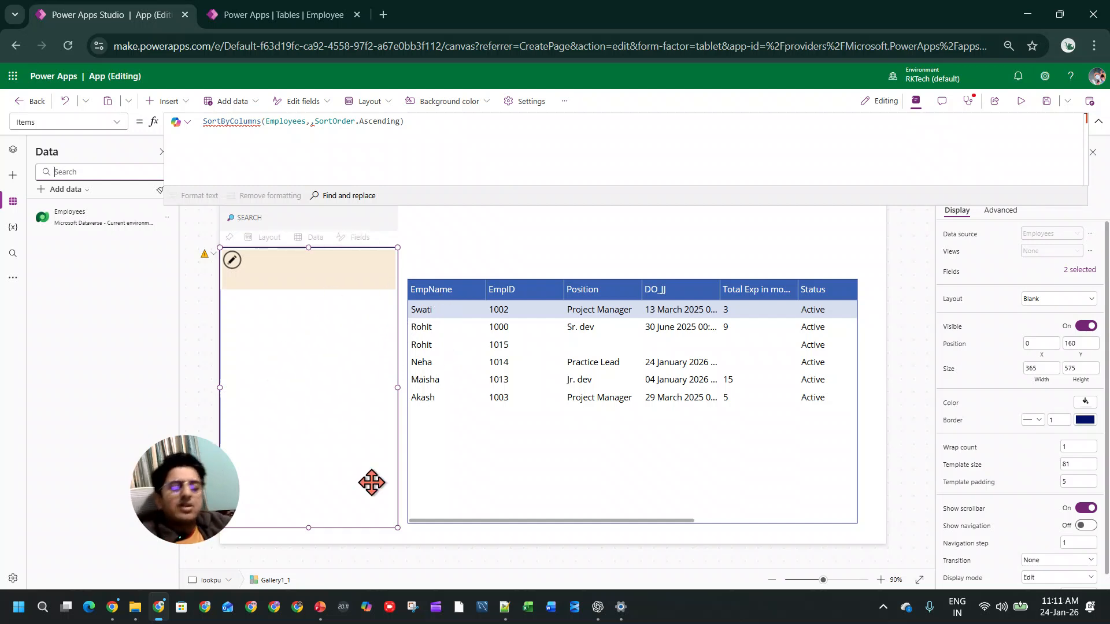
{"action": "left_click", "coordinate": [598, 606]}
{"action": "scroll", "coordinate": [601, 479], "scroll_direction": "down", "scroll_amount": 12}
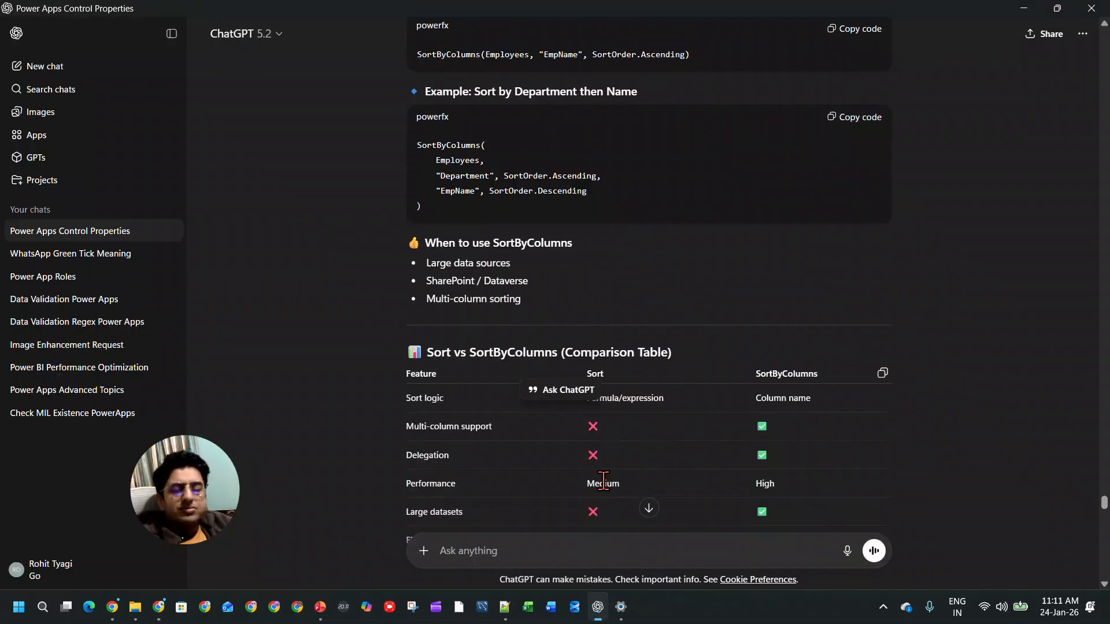
{"action": "type", "text": "real worlds ? sort by column"}
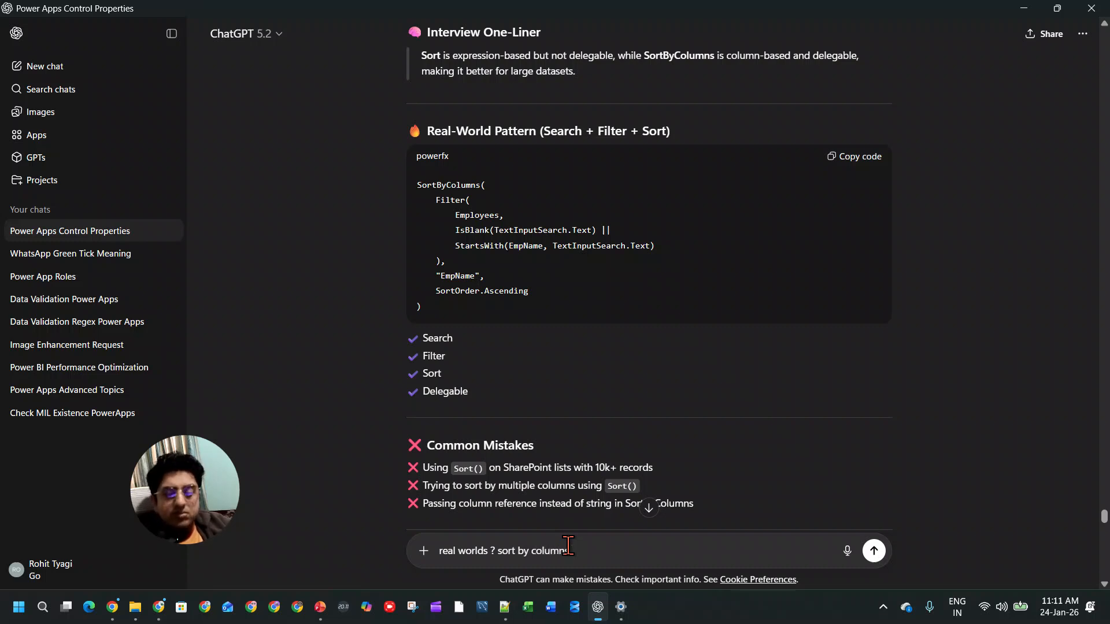
{"action": "key", "text": "Return"}
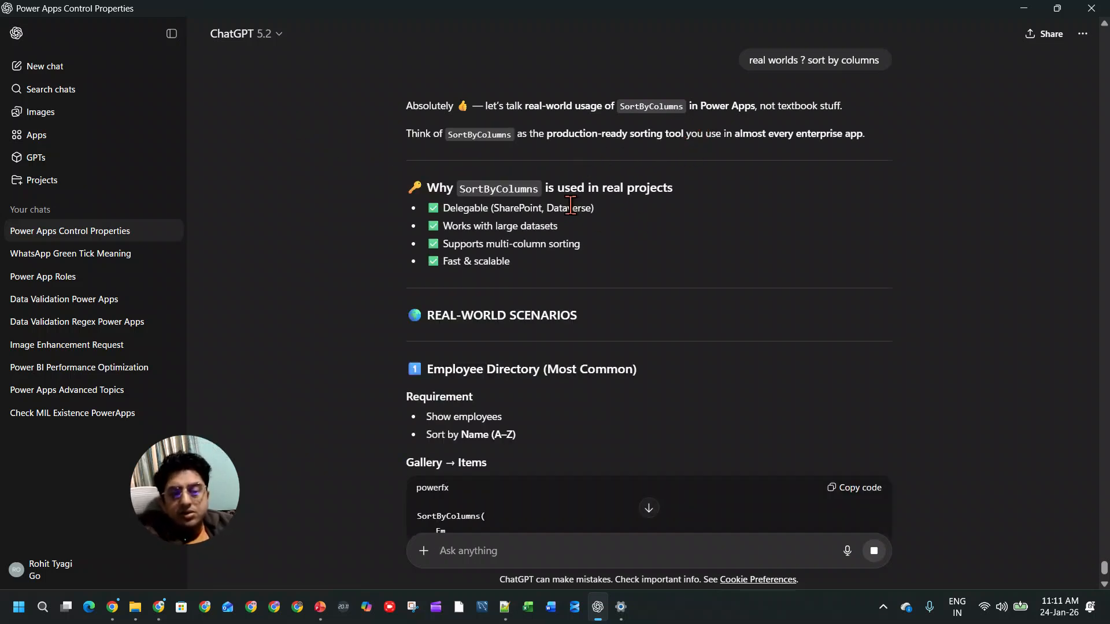
Step: Read the real-world SortByColumns scenarios in the ChatGPT answer, covering employee directory, date, priority and search-plus-sort examples
{"action": "scroll", "coordinate": [593, 212], "scroll_direction": "up", "scroll_amount": 3}
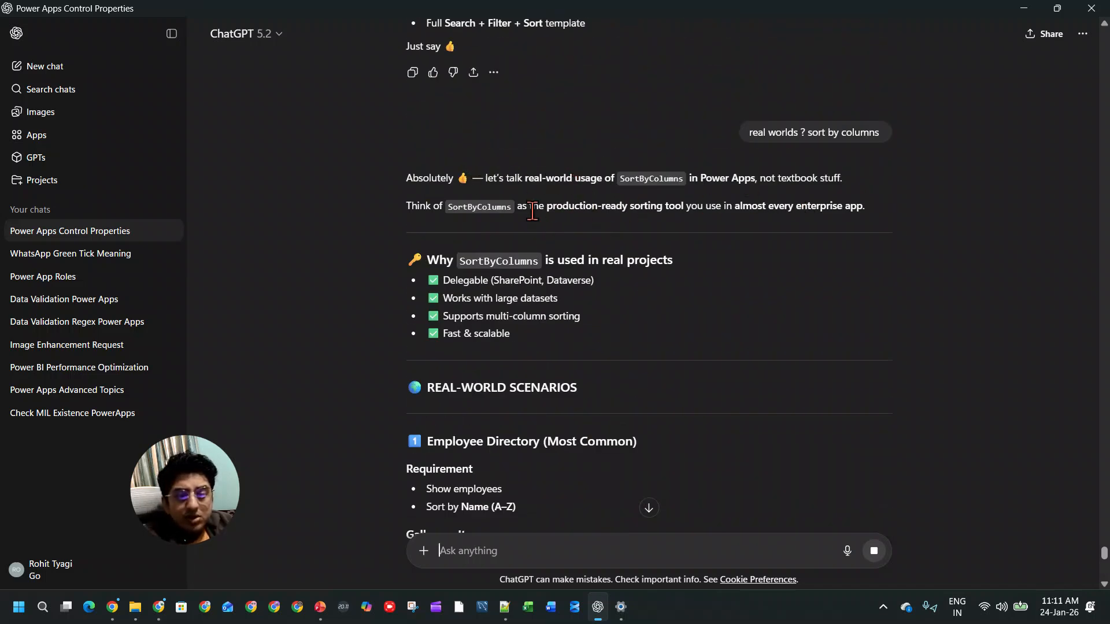
{"action": "scroll", "coordinate": [596, 220], "scroll_direction": "down", "scroll_amount": 1}
{"action": "scroll", "coordinate": [597, 220], "scroll_direction": "down", "scroll_amount": 5}
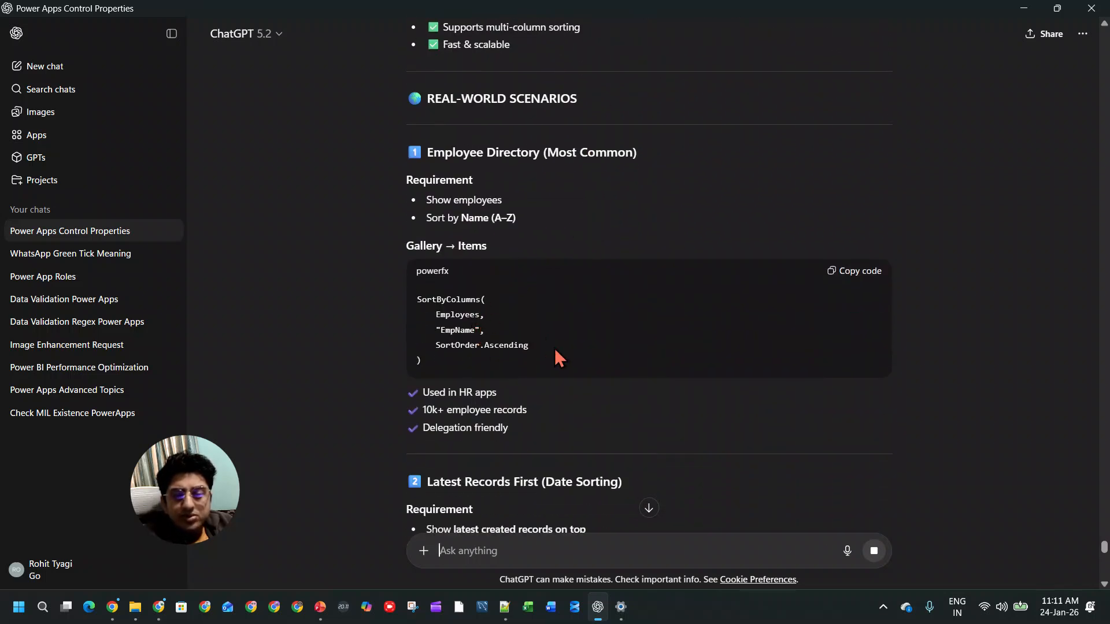
{"action": "scroll", "coordinate": [560, 346], "scroll_direction": "down", "scroll_amount": 1}
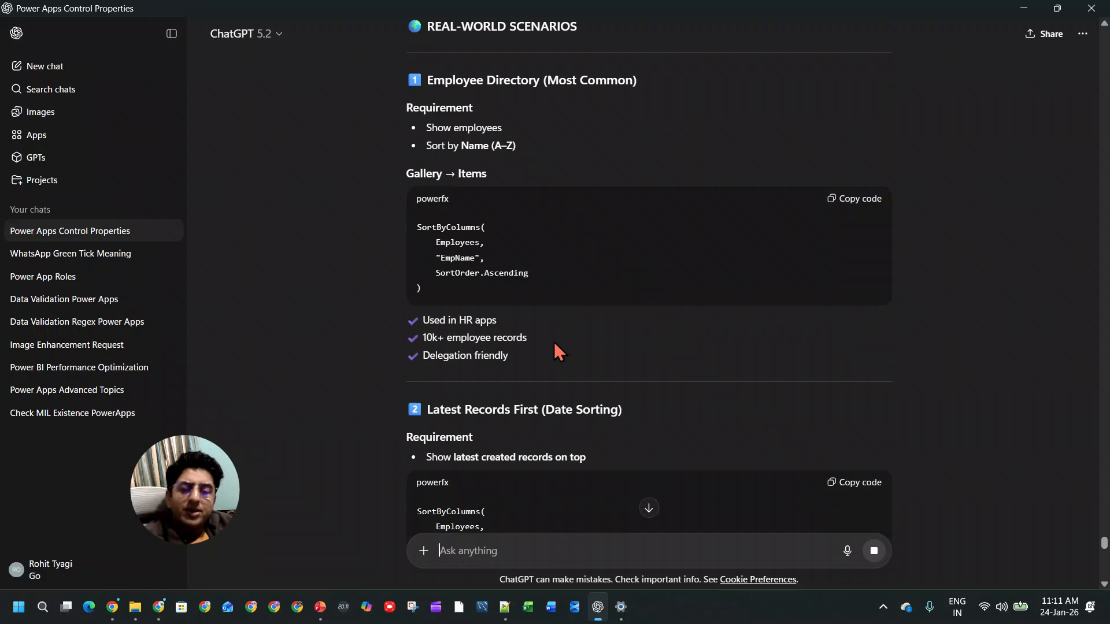
{"action": "scroll", "coordinate": [570, 347], "scroll_direction": "down", "scroll_amount": 2}
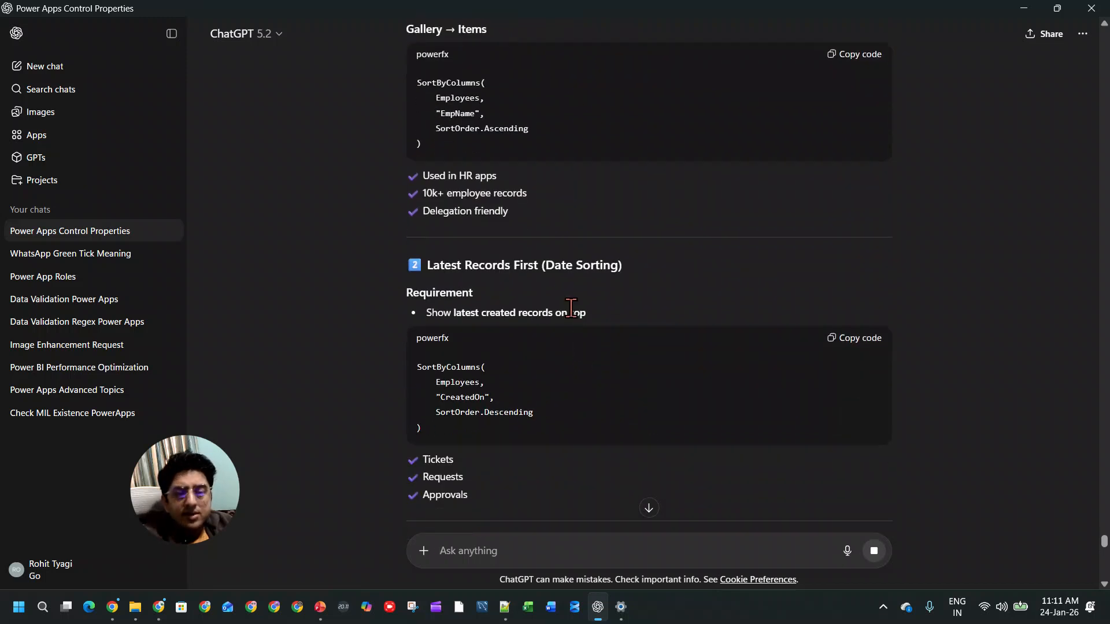
{"action": "scroll", "coordinate": [577, 303], "scroll_direction": "down", "scroll_amount": 2}
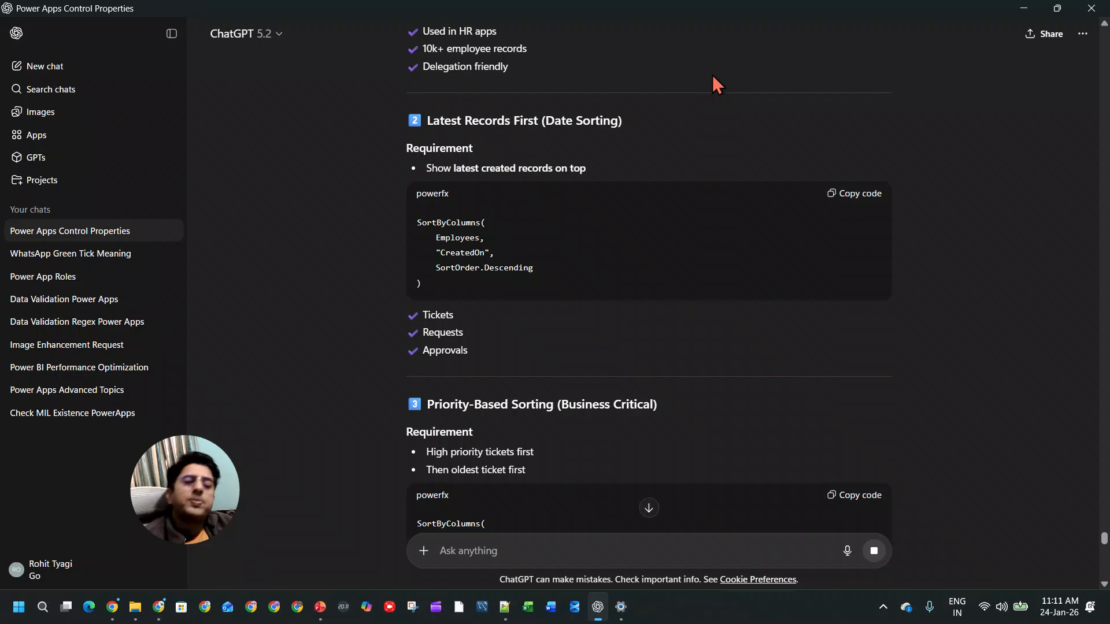
{"action": "scroll", "coordinate": [578, 208], "scroll_direction": "down", "scroll_amount": 5}
{"action": "scroll", "coordinate": [575, 208], "scroll_direction": "down", "scroll_amount": 2}
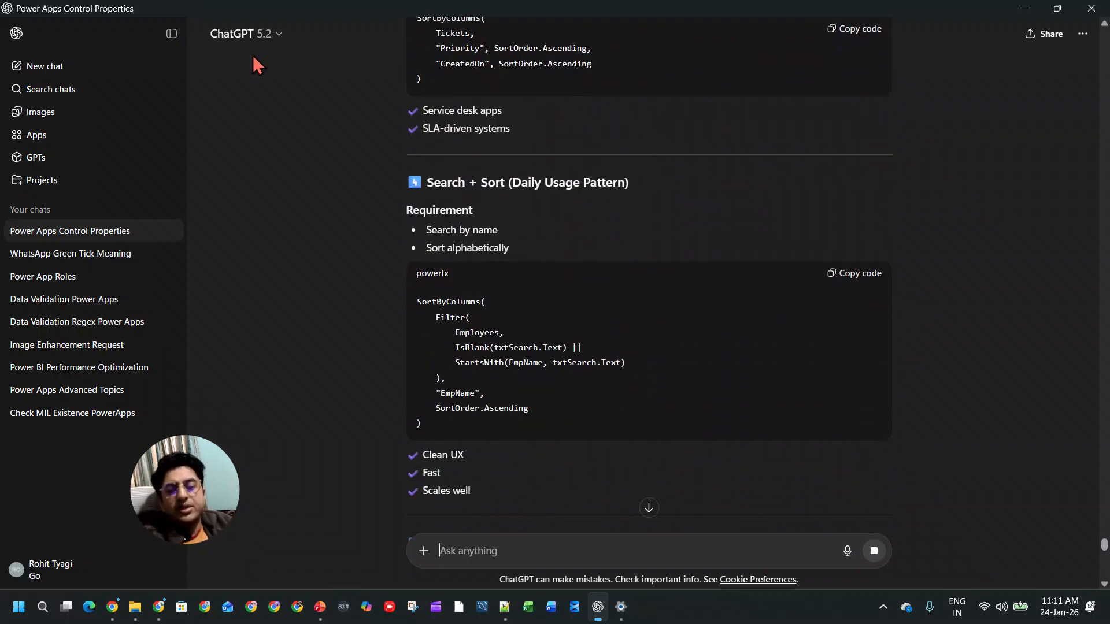
Step: Return to Power Apps and reduce the gallery's Items formula to Employees by removing SortByColumns and its arguments
{"action": "left_click", "coordinate": [158, 607]}
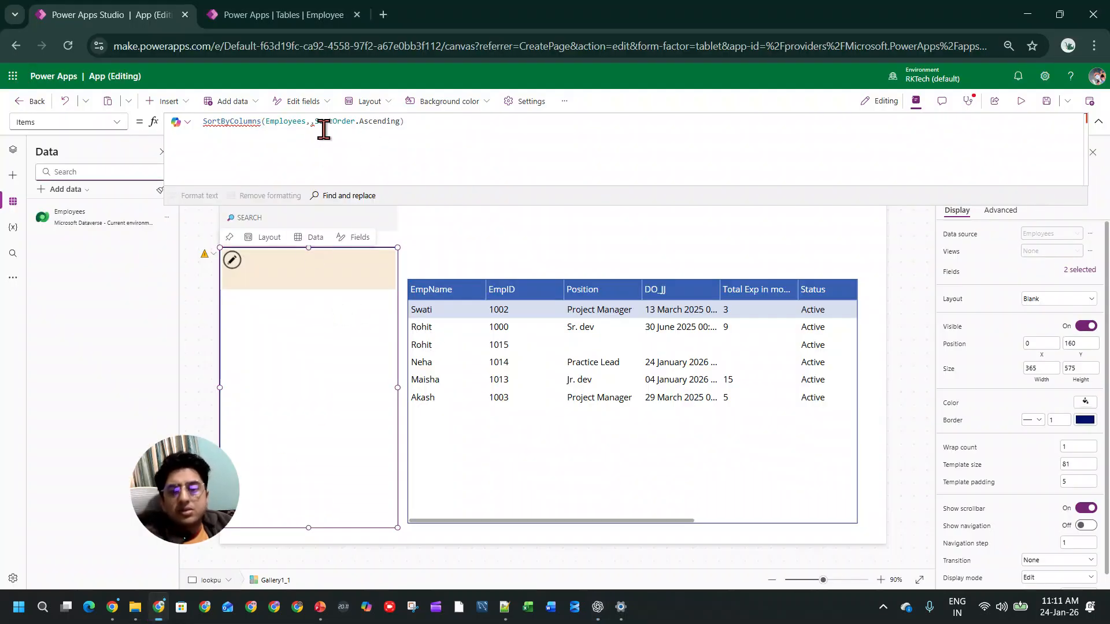
{"action": "left_click_drag", "start_coordinate": [265, 121], "coordinate": [174, 121]}
{"action": "key", "text": "BackSpace"}
{"action": "left_click_drag", "start_coordinate": [247, 121], "coordinate": [442, 120]}
{"action": "key", "text": "BackSpace"}
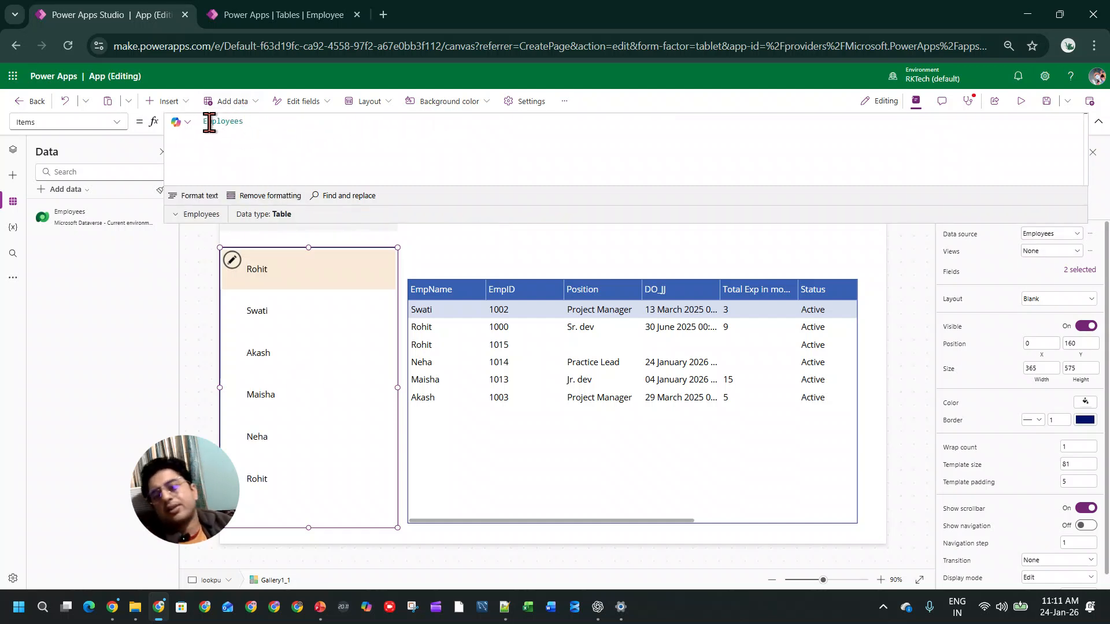
Step: Replace Sort with Search in the data table's Items formula, keeping only the Employees source and its trailing comma
{"action": "left_click", "coordinate": [481, 481]}
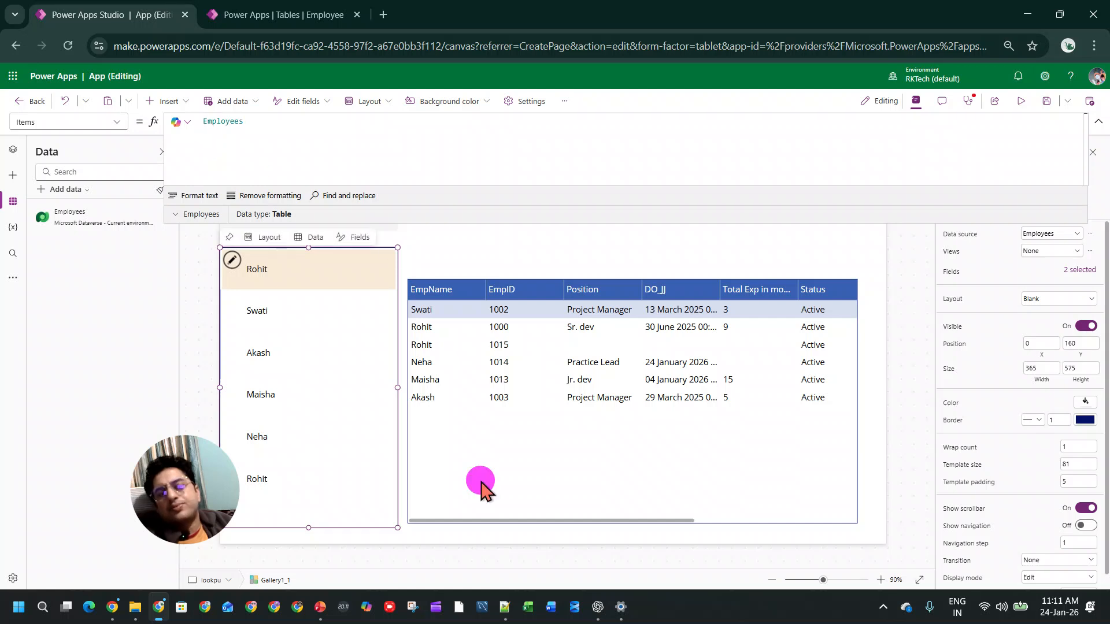
{"action": "left_click", "coordinate": [539, 522]}
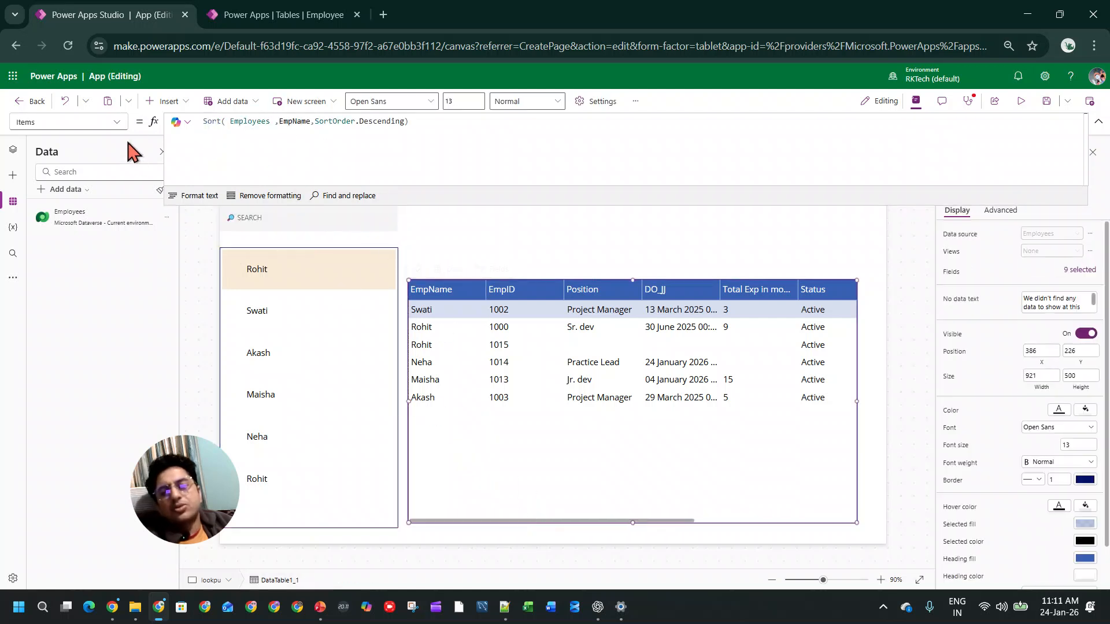
{"action": "double_click", "coordinate": [211, 120]}
{"action": "type", "text": "search("}
{"action": "key", "text": "Tab"}
{"action": "key", "text": "Delete"}
{"action": "key", "text": "Right"}
{"action": "key", "text": "Right"}
{"action": "key", "text": "Right"}
{"action": "key", "text": "Right"}
{"action": "key", "text": "Right"}
{"action": "key", "text": "Right"}
{"action": "key", "text": "Right"}
{"action": "key", "text": "Right"}
{"action": "key", "text": "Right"}
{"action": "key", "text": "Right"}
{"action": "key", "text": "Right"}
{"action": "key", "text": "Right"}
{"action": "key", "text": "Right"}
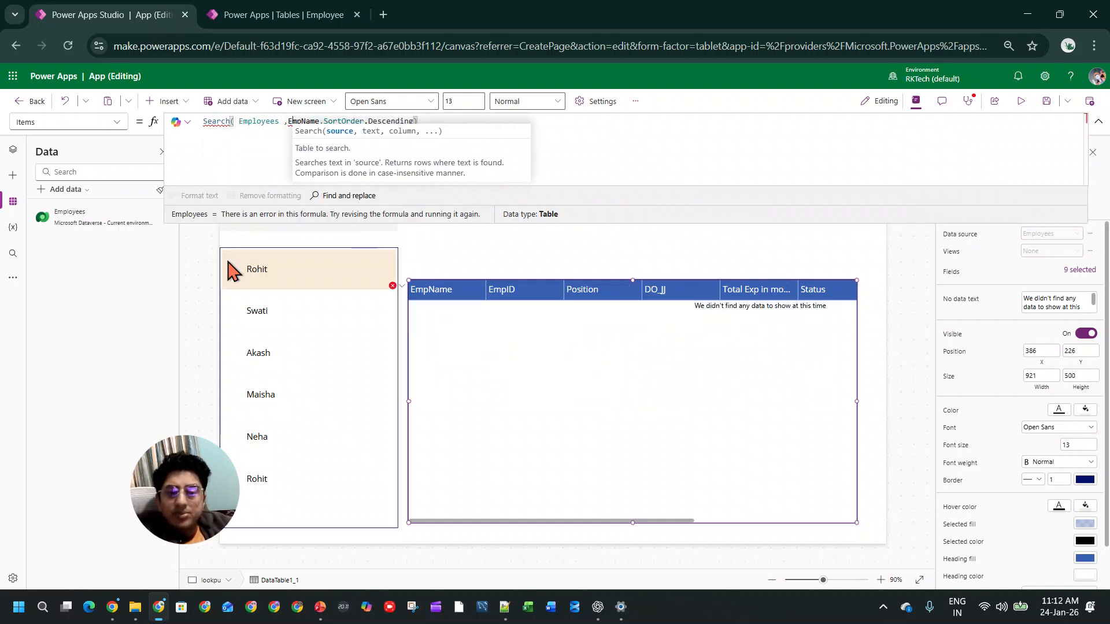
{"action": "key", "text": "shift+End"}
{"action": "key", "text": "Delete"}
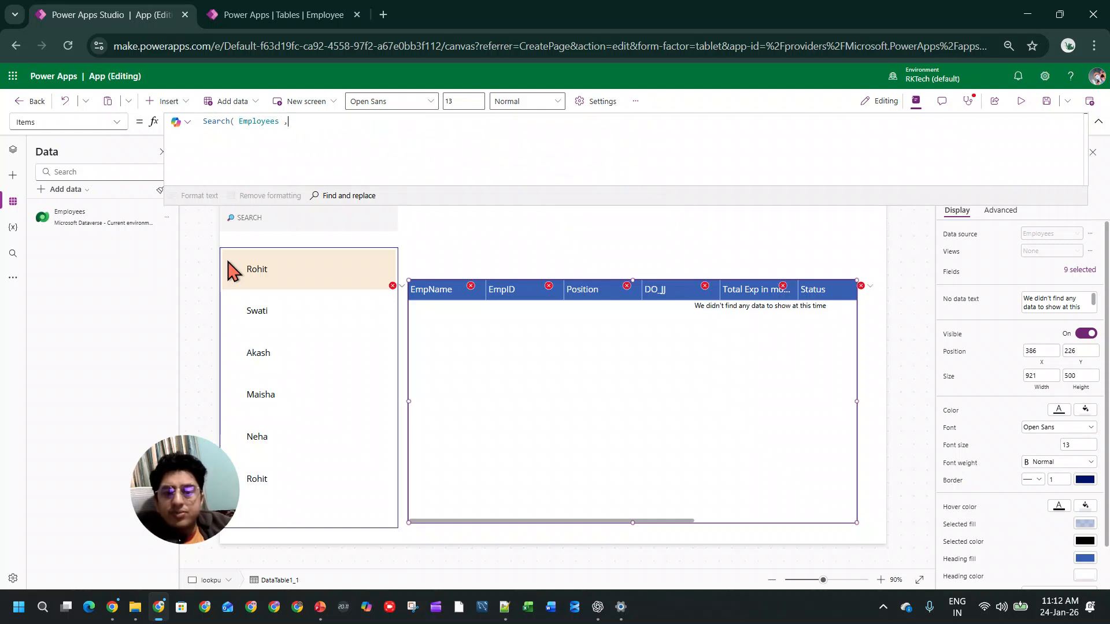
{"action": "type", "text": ","}
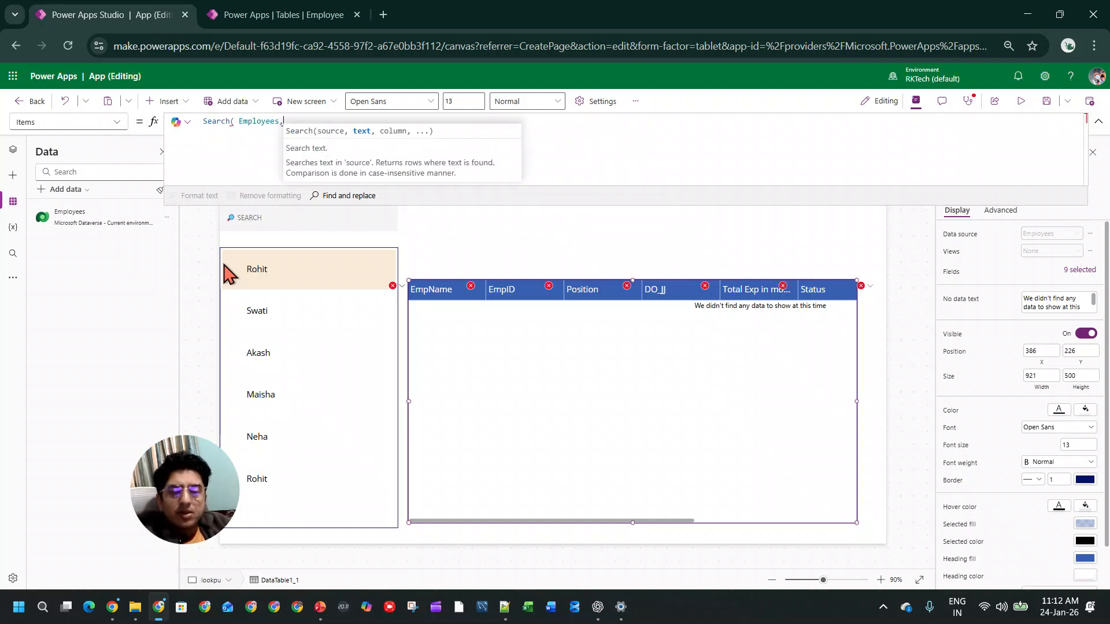
{"action": "type", "text": "emp"}
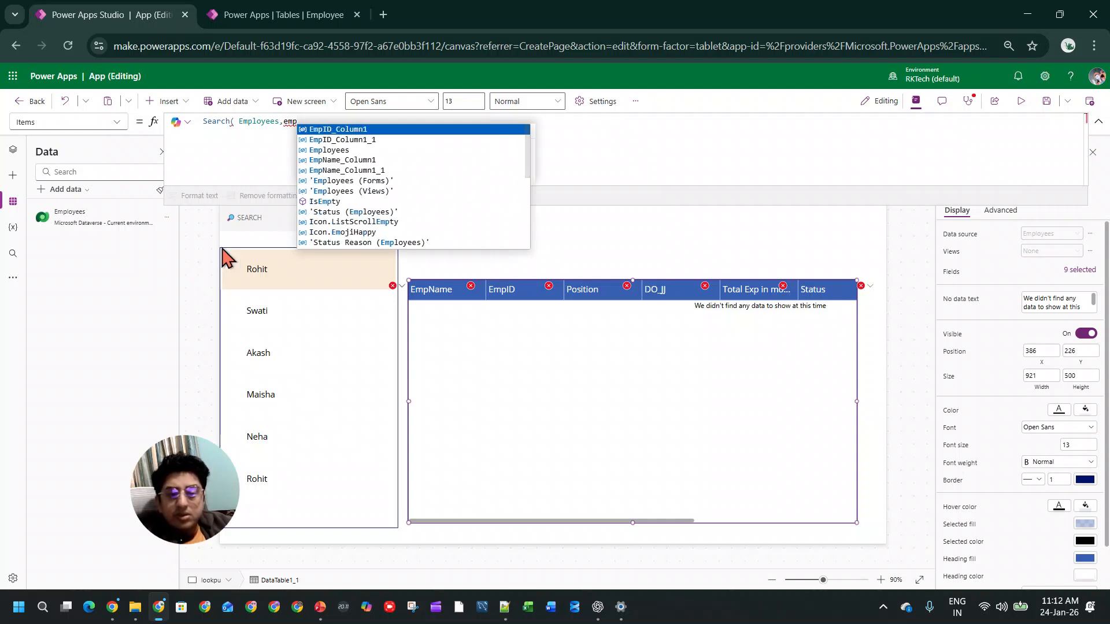
Step: Try to find an employee-name field for the text argument of the data table's Search formula, and clear the attempts
{"action": "scroll", "coordinate": [344, 209], "scroll_direction": "down", "scroll_amount": 3}
{"action": "scroll", "coordinate": [359, 186], "scroll_direction": "up", "scroll_amount": 3}
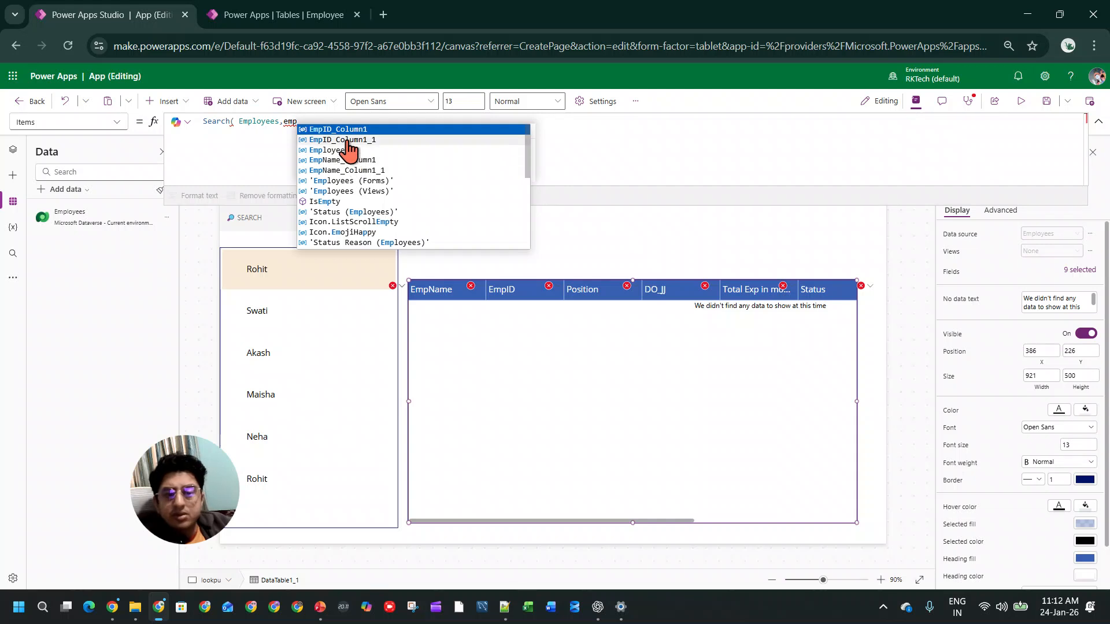
{"action": "type", "text": "nm"}
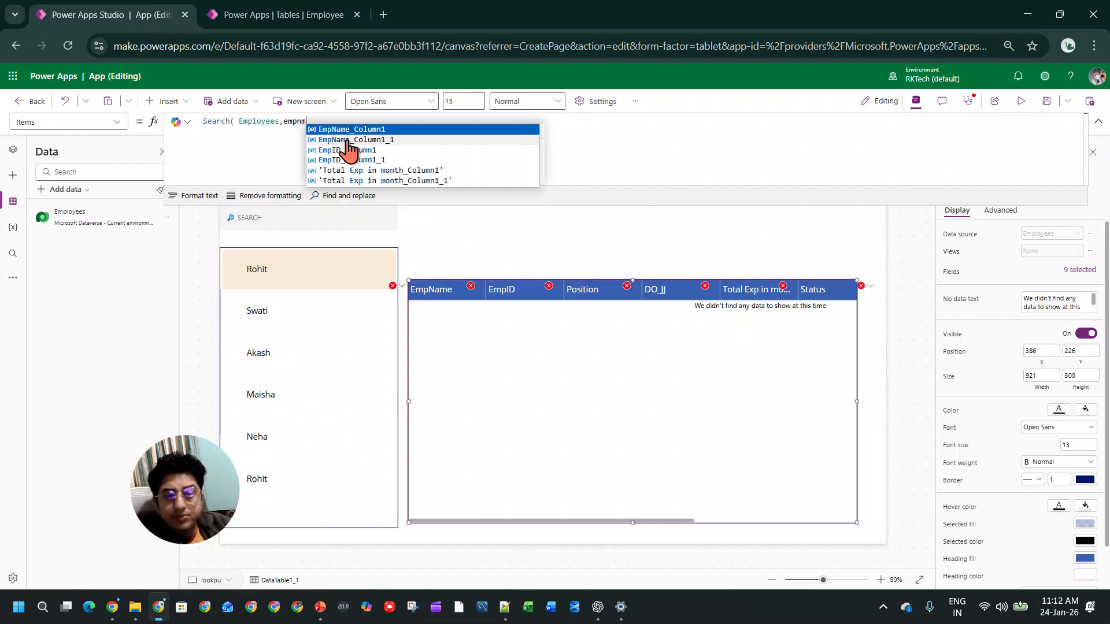
{"action": "key", "text": "BackSpace"}
{"action": "key", "text": "BackSpace"}
{"action": "key", "text": "BackSpace"}
{"action": "key", "text": "BackSpace"}
{"action": "key", "text": "BackSpace"}
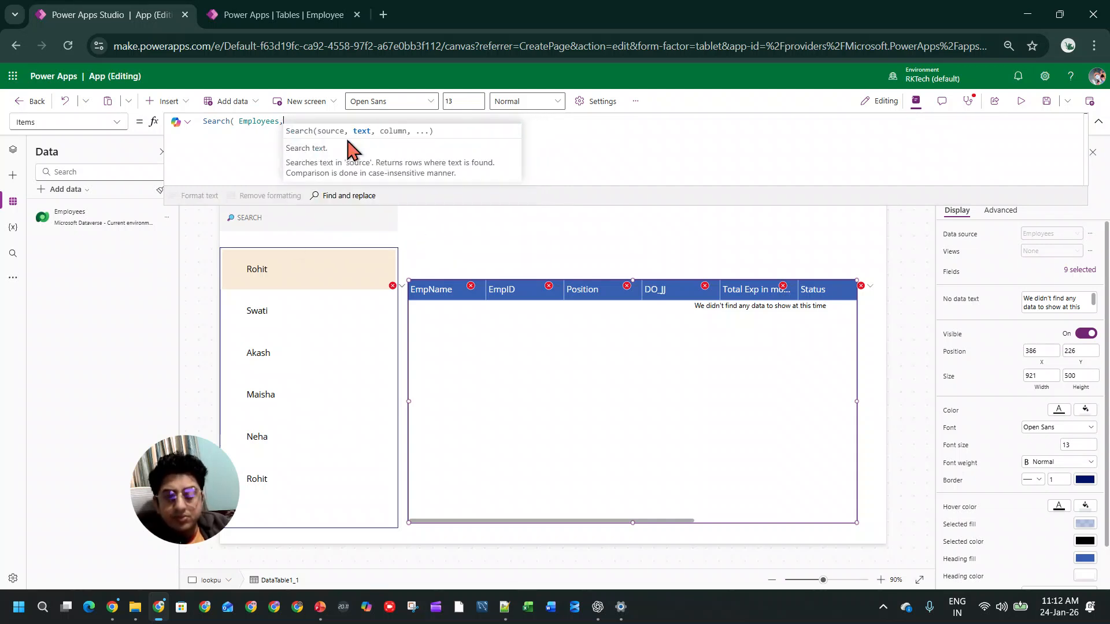
{"action": "type", "text": "nam"}
{"action": "key", "text": "BackSpace"}
{"action": "key", "text": "BackSpace"}
{"action": "key", "text": "BackSpace"}
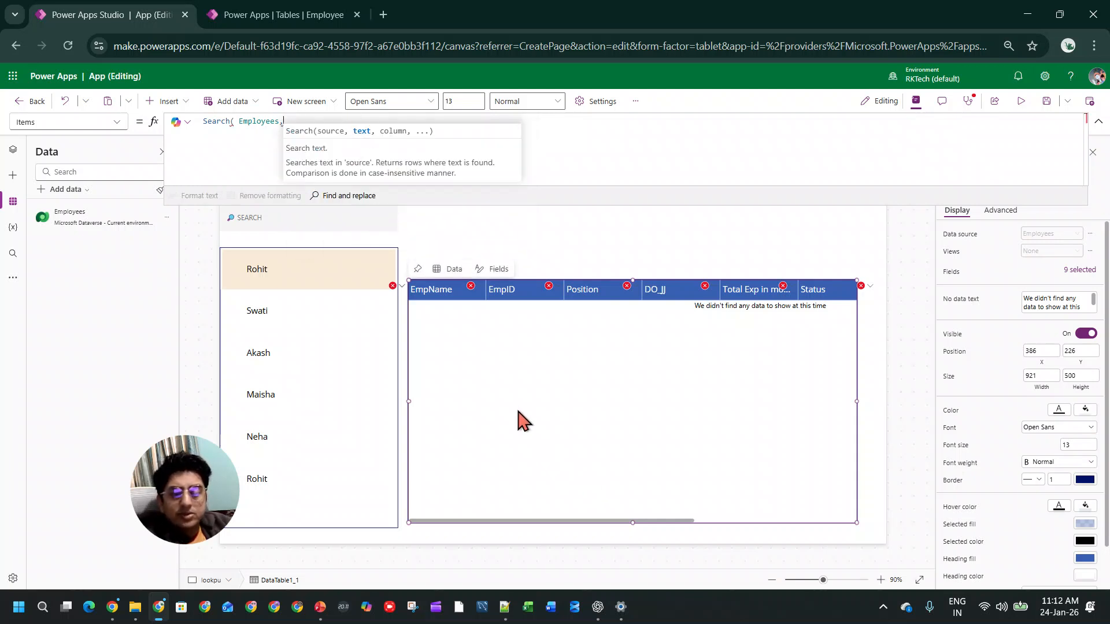
Step: Copy the field name EmpName from the gallery label's Text formula and reselect the data table
{"action": "left_click", "coordinate": [316, 301]}
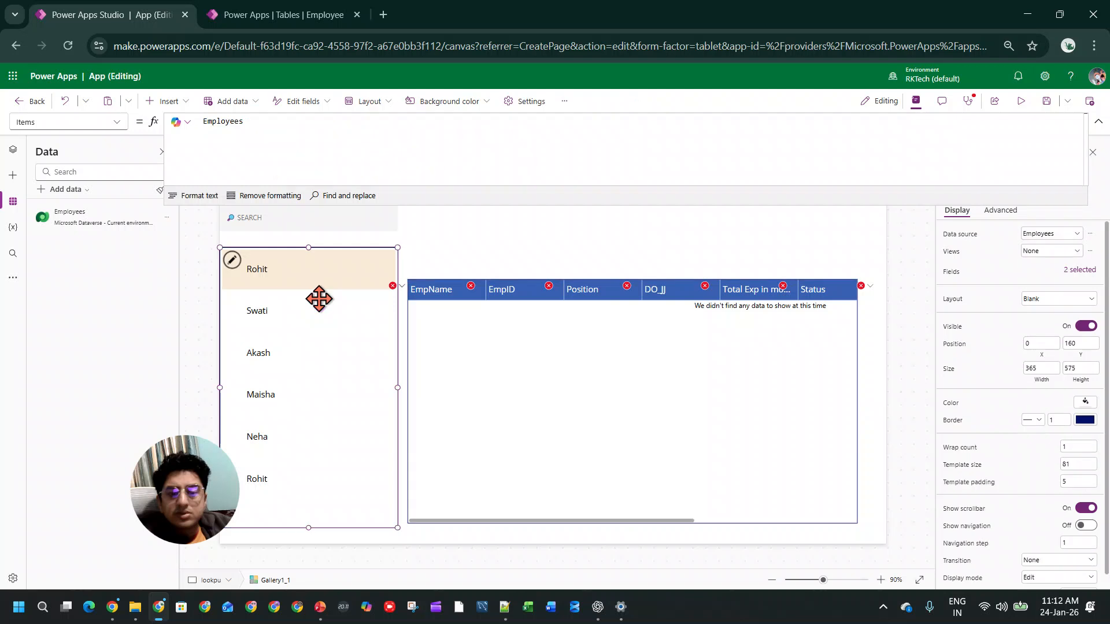
{"action": "left_click", "coordinate": [280, 268]}
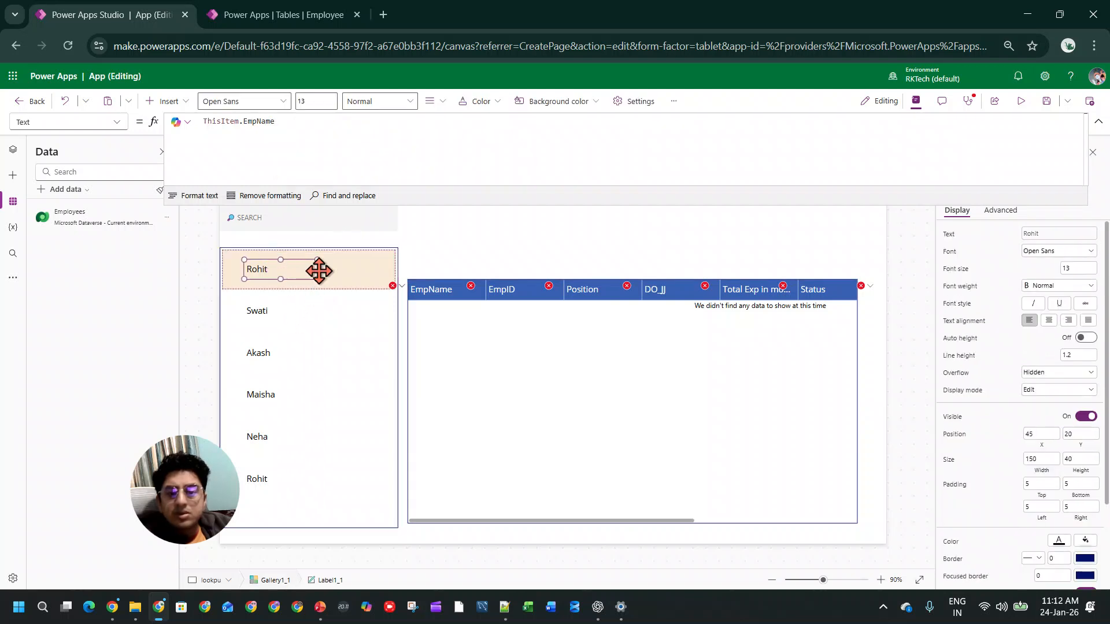
{"action": "double_click", "coordinate": [268, 121]}
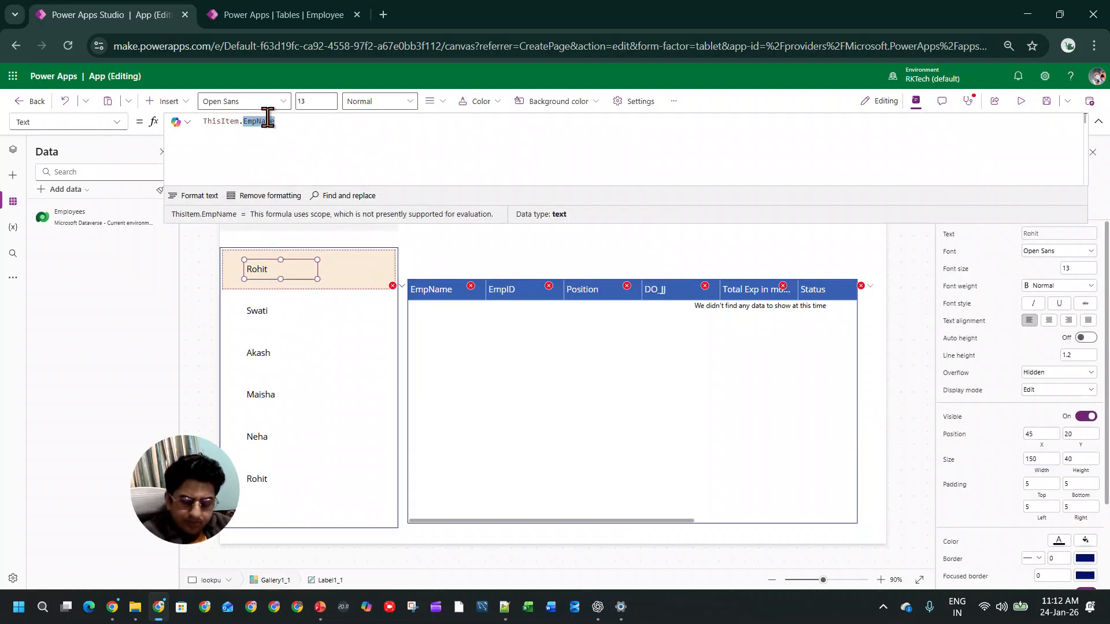
{"action": "left_click", "coordinate": [544, 384]}
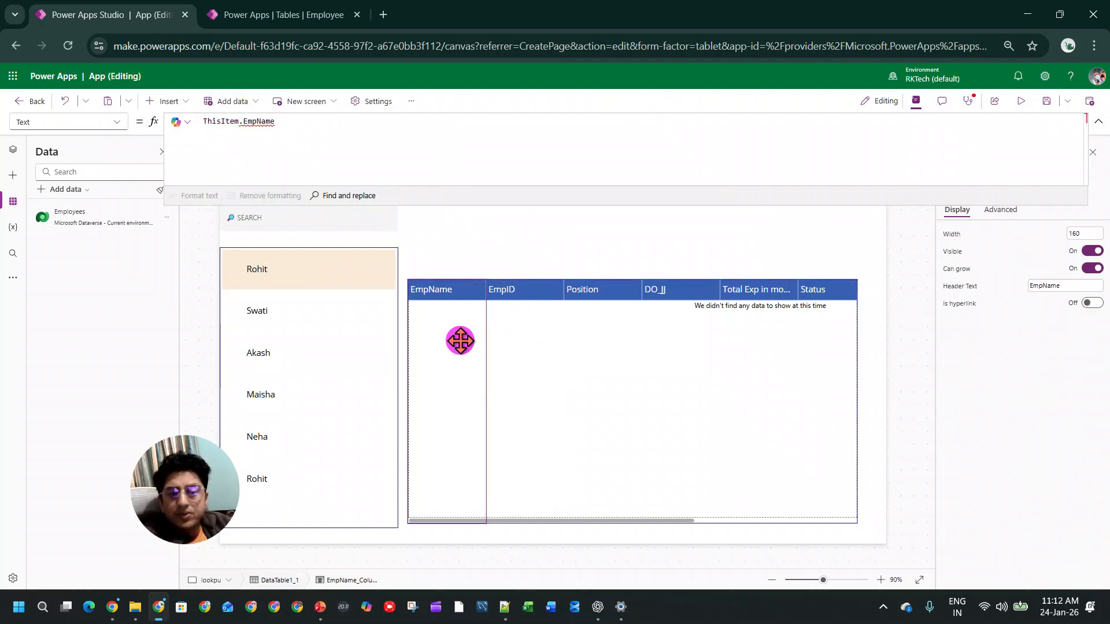
{"action": "left_click", "coordinate": [543, 527]}
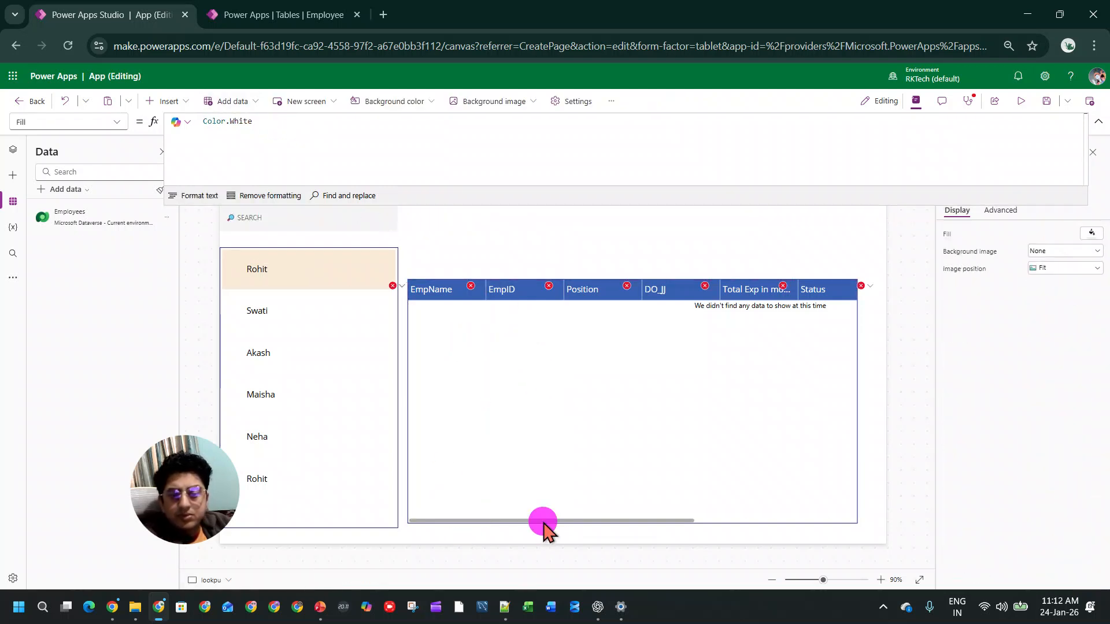
{"action": "left_click", "coordinate": [540, 522]}
Step: Refresh the Employees data source
{"action": "left_click_drag", "start_coordinate": [294, 119], "coordinate": [203, 121]}
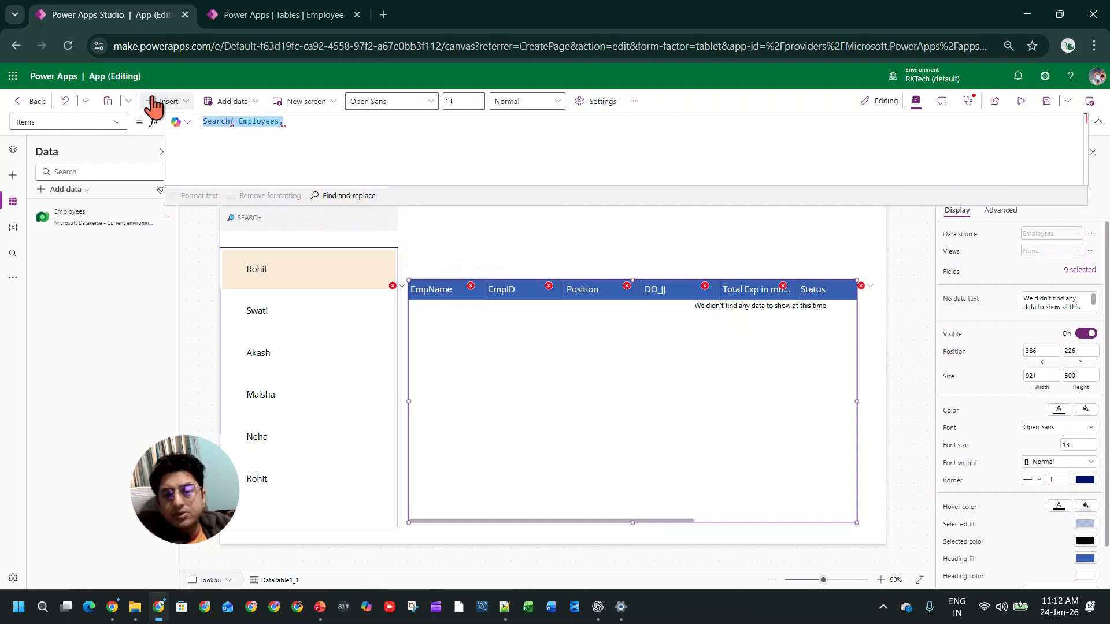
{"action": "left_click", "coordinate": [167, 218]}
{"action": "left_click", "coordinate": [187, 257]}
Step: Rewrite the data table's Items formula as Search(Employees,EmpName, leaving the call open
{"action": "left_click_drag", "start_coordinate": [305, 119], "coordinate": [187, 126]}
{"action": "left_click_drag", "start_coordinate": [287, 120], "coordinate": [194, 121]}
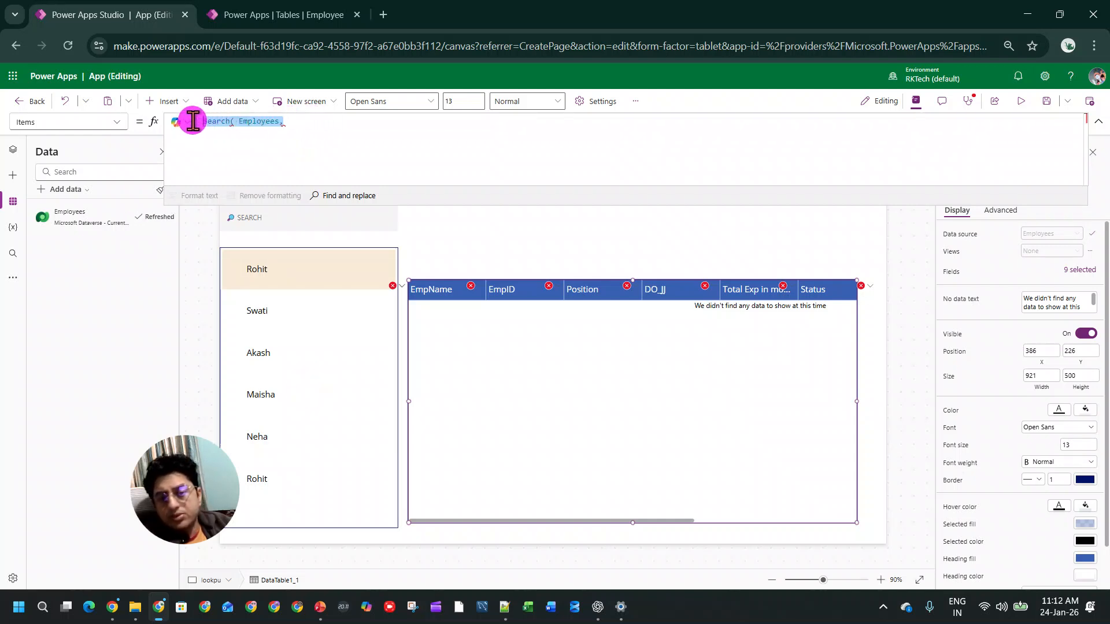
{"action": "type", "text": "search(em"}
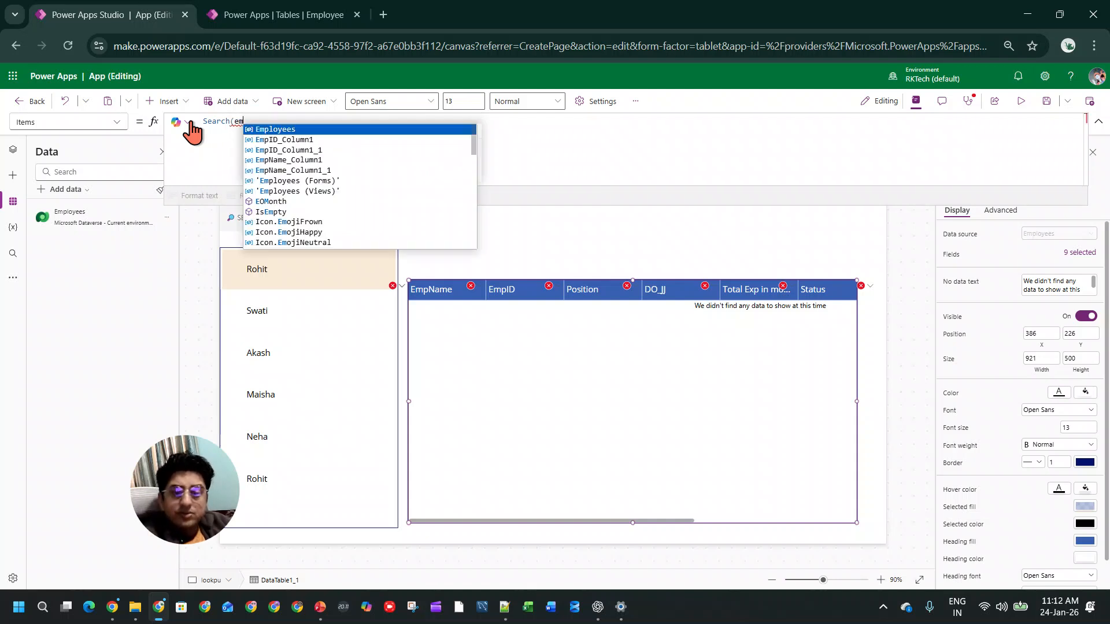
{"action": "key", "text": "Tab"}
{"action": "type", "text": ",EmpName"}
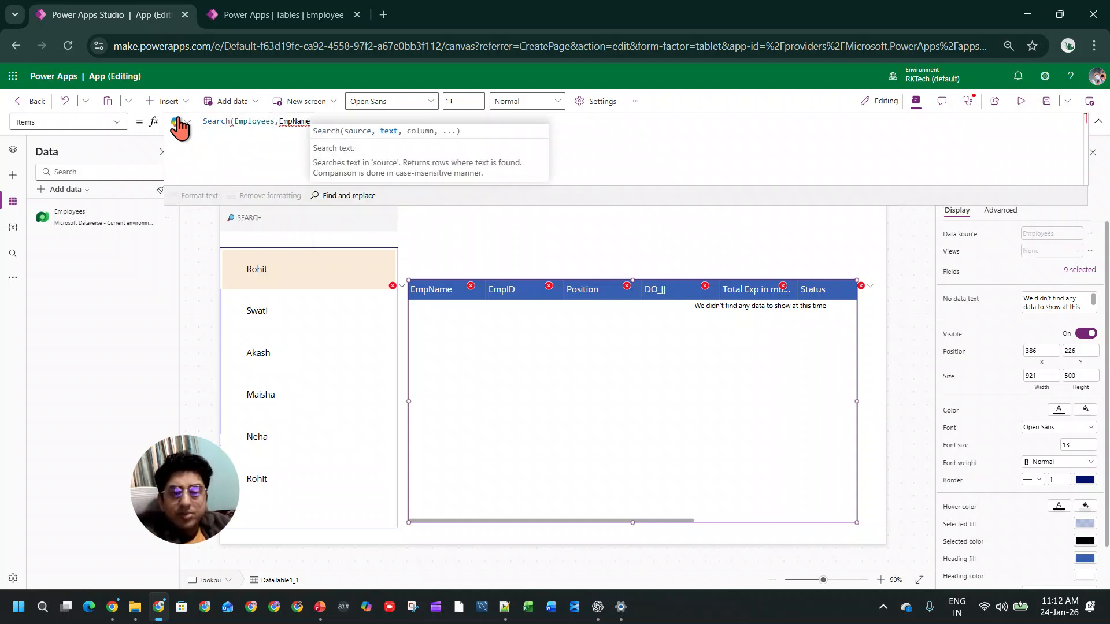
{"action": "type", "text": ","}
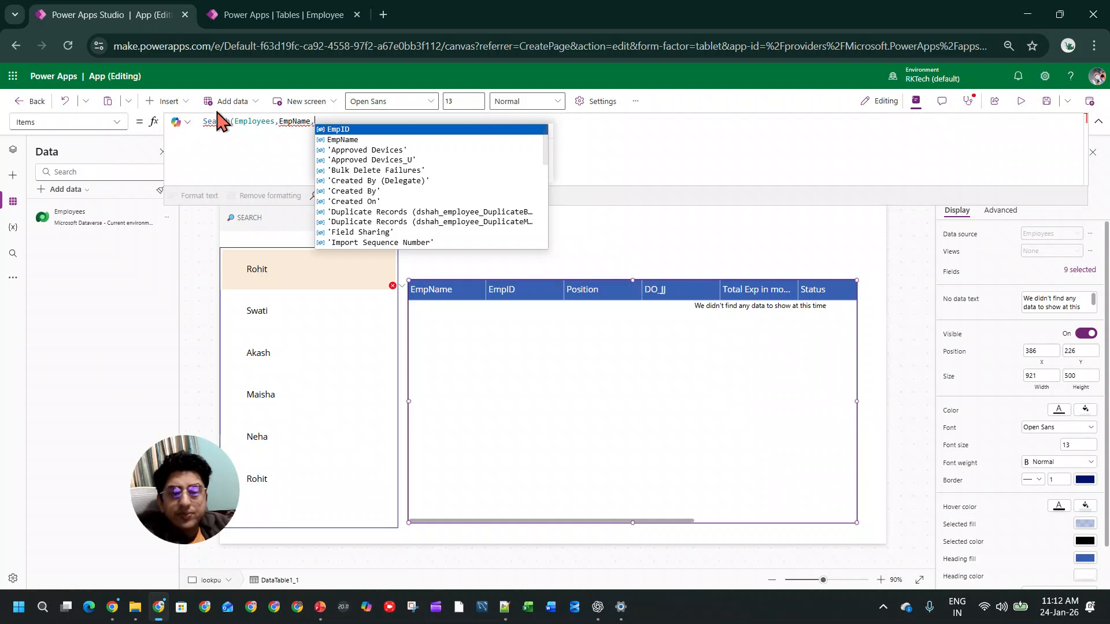
Step: Try EmpName_Column1 as the text argument of the data table's Search formula and undo it
{"action": "key", "text": "Left"}
{"action": "key", "text": "Tab"}
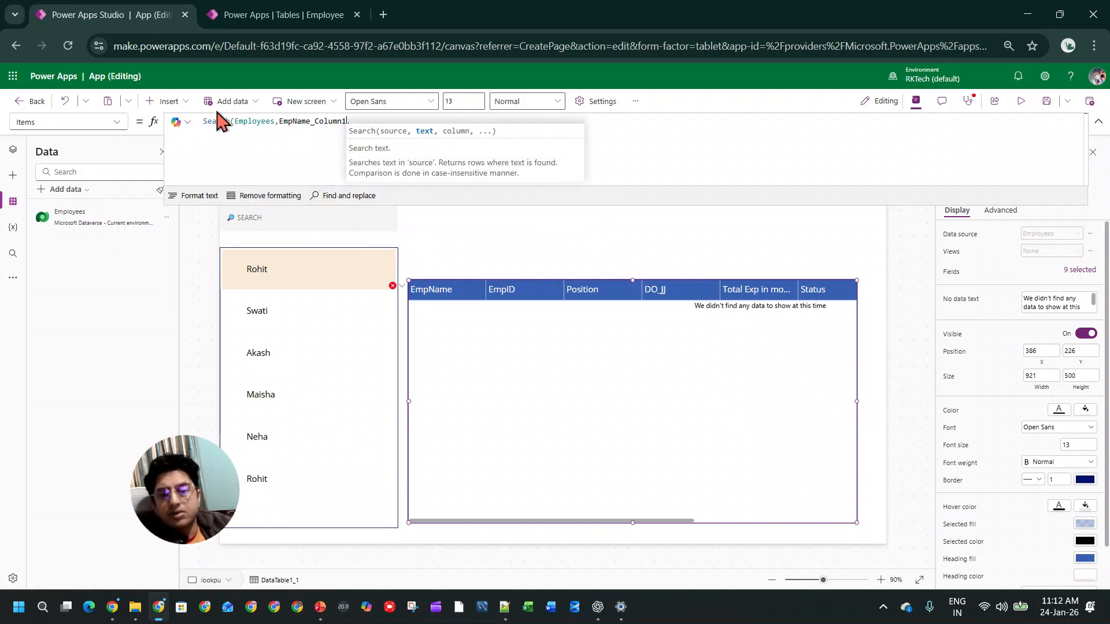
{"action": "key", "text": "ctrl+z"}
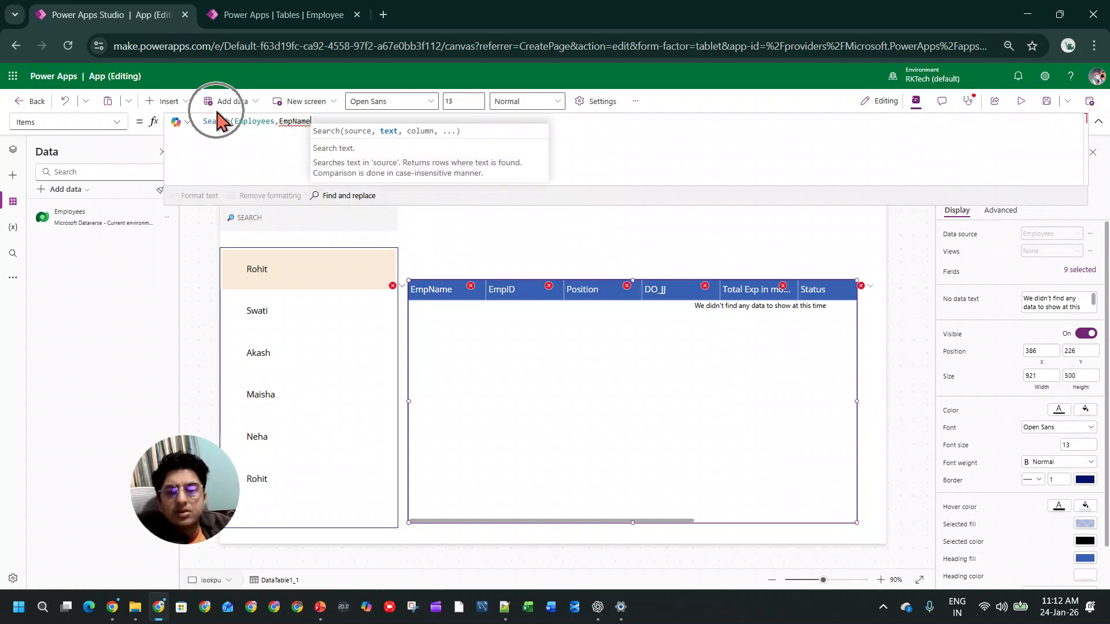
Step: Copy the search box's control name and replace EmpName in the data table's Search formula with TextInputCanvas1.Value
{"action": "double_click", "coordinate": [292, 120]}
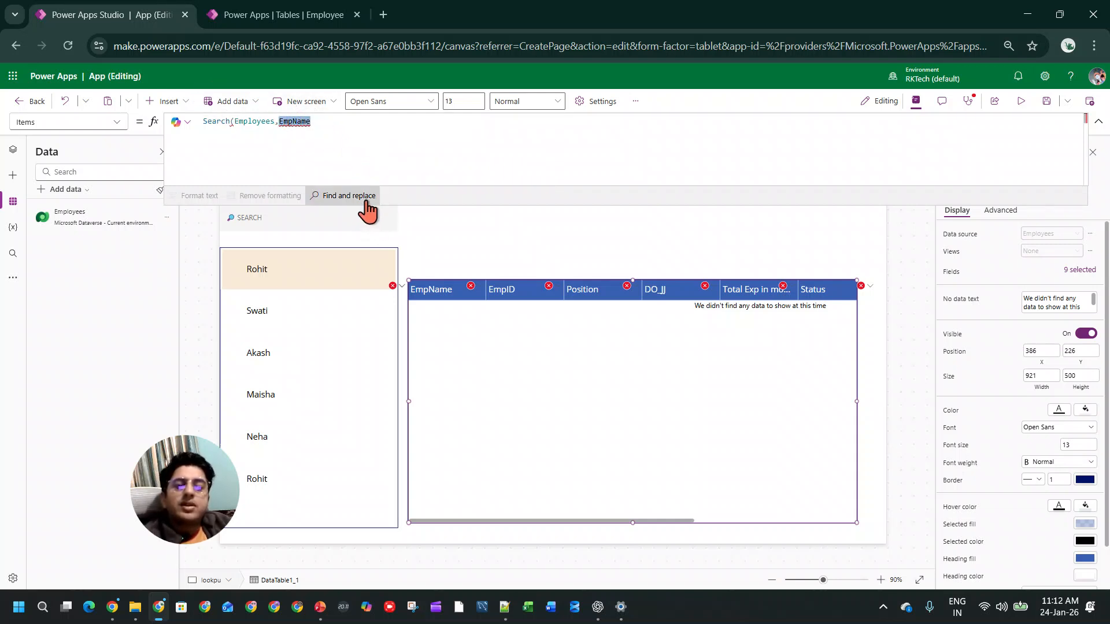
{"action": "left_click", "coordinate": [322, 220]}
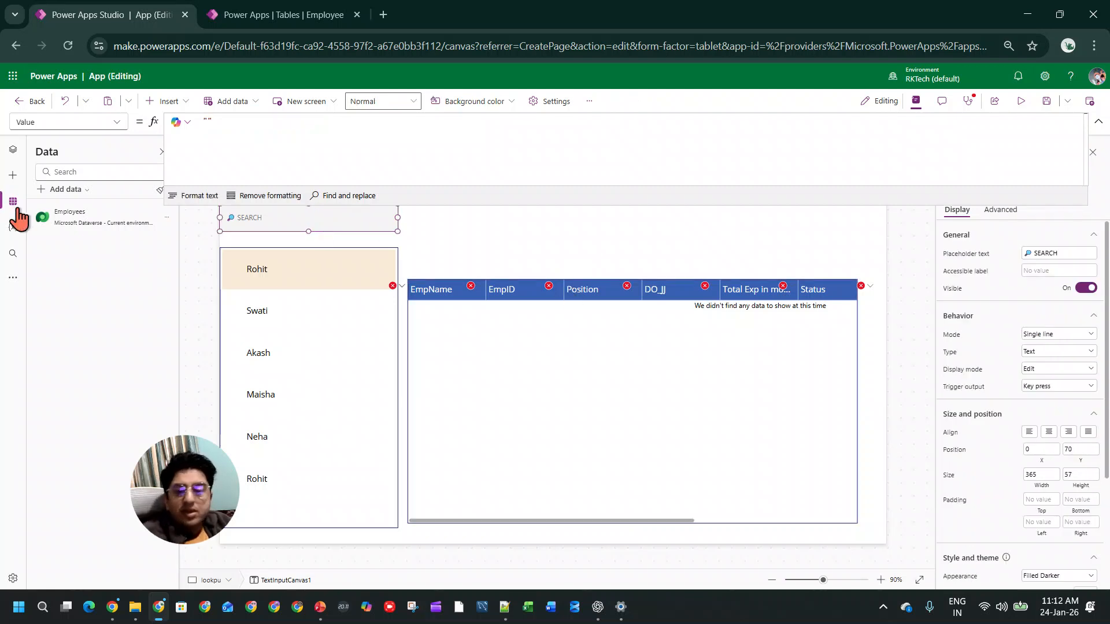
{"action": "left_click", "coordinate": [13, 150]}
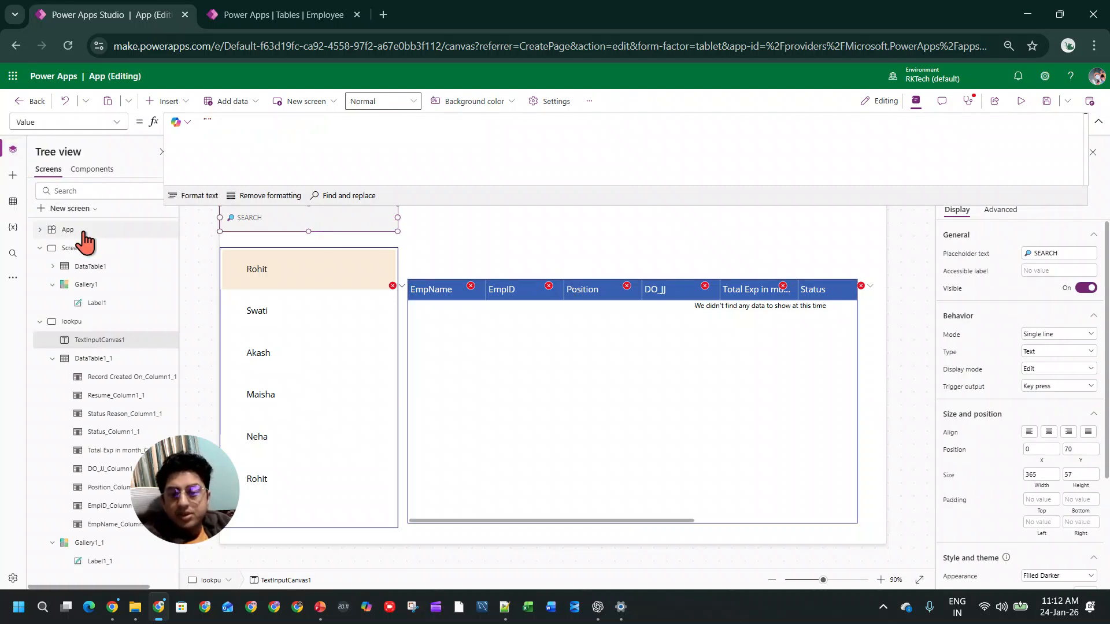
{"action": "double_click", "coordinate": [107, 339]}
{"action": "key", "text": "ctrl+c"}
{"action": "left_click", "coordinate": [552, 373]}
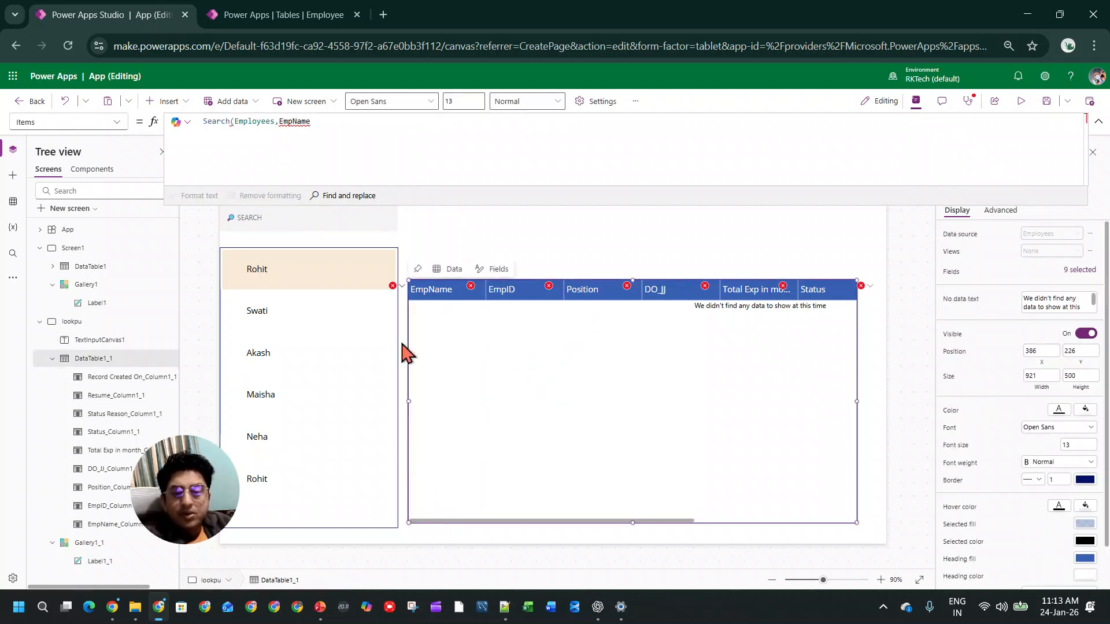
{"action": "double_click", "coordinate": [301, 122]}
{"action": "key", "text": "ctrl+v"}
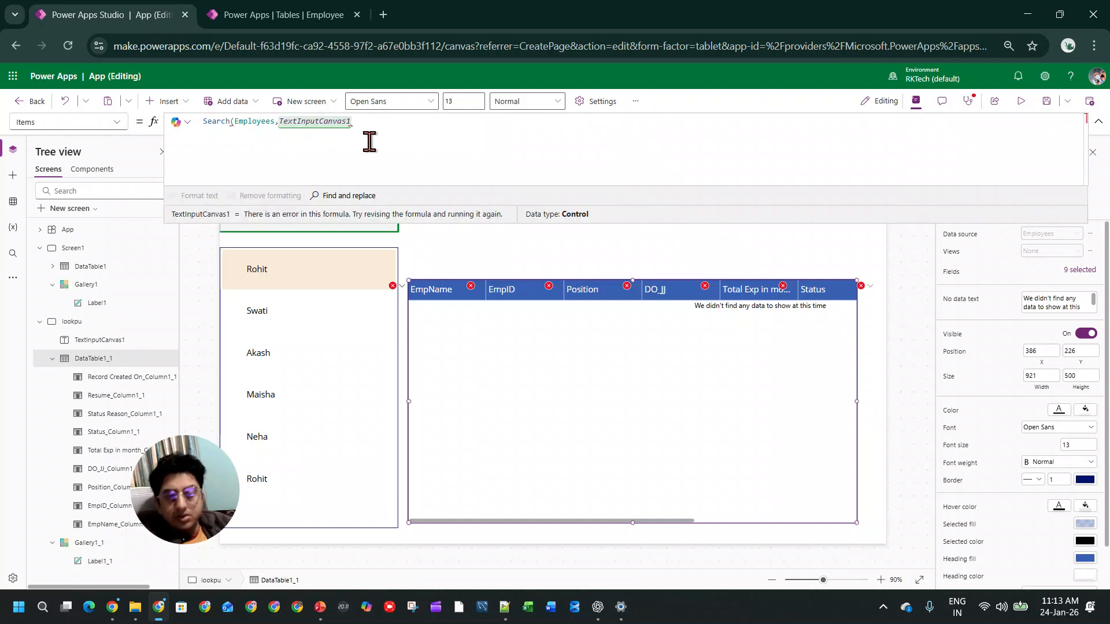
{"action": "type", "text": ".Value"}
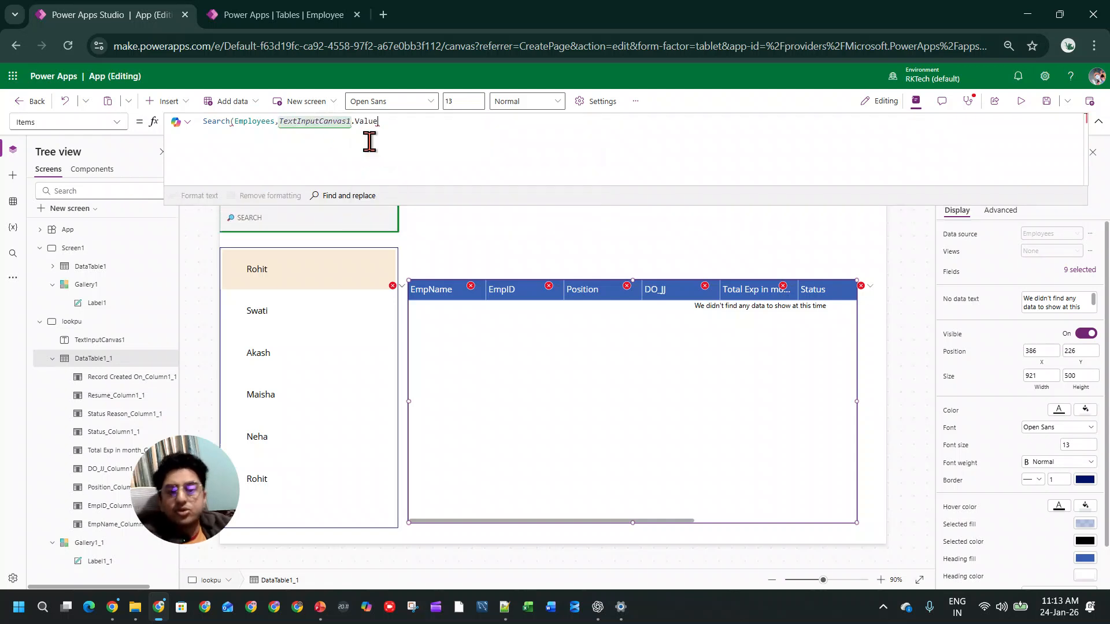
{"action": "type", "text": ","}
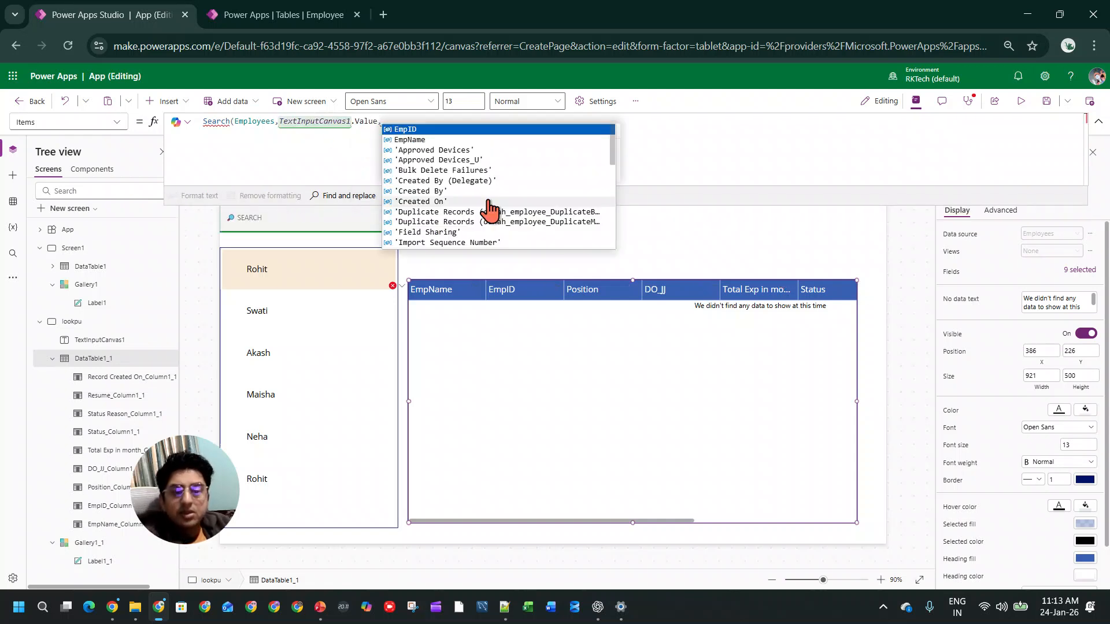
Step: Add EmpID and EmpName as the columns to search in the data table's Search formula
{"action": "key", "text": "Tab"}
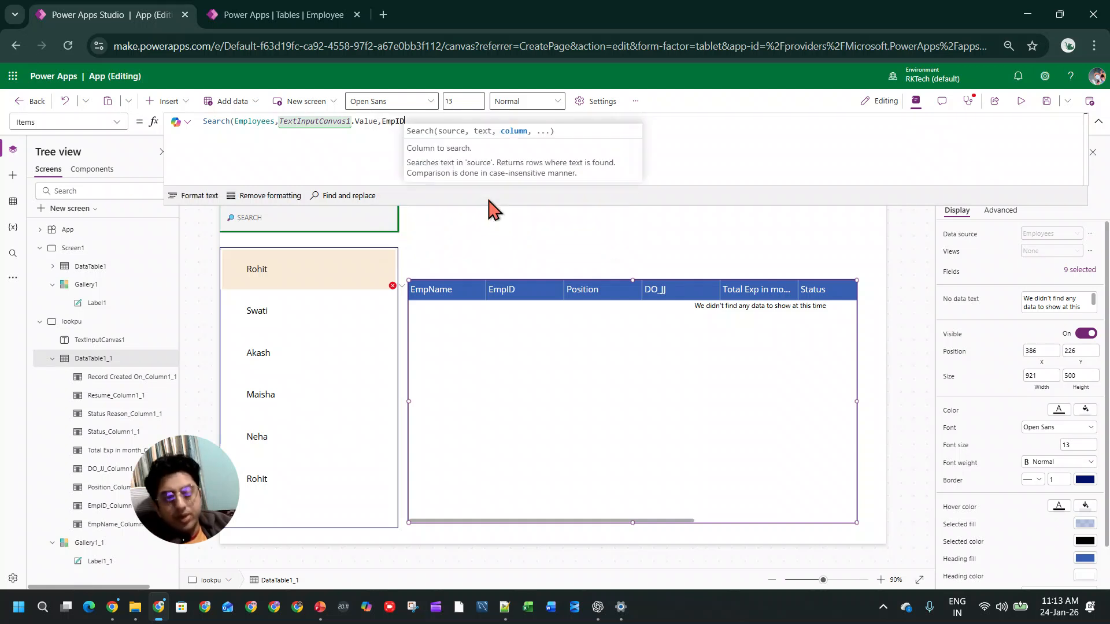
{"action": "type", "text": ","}
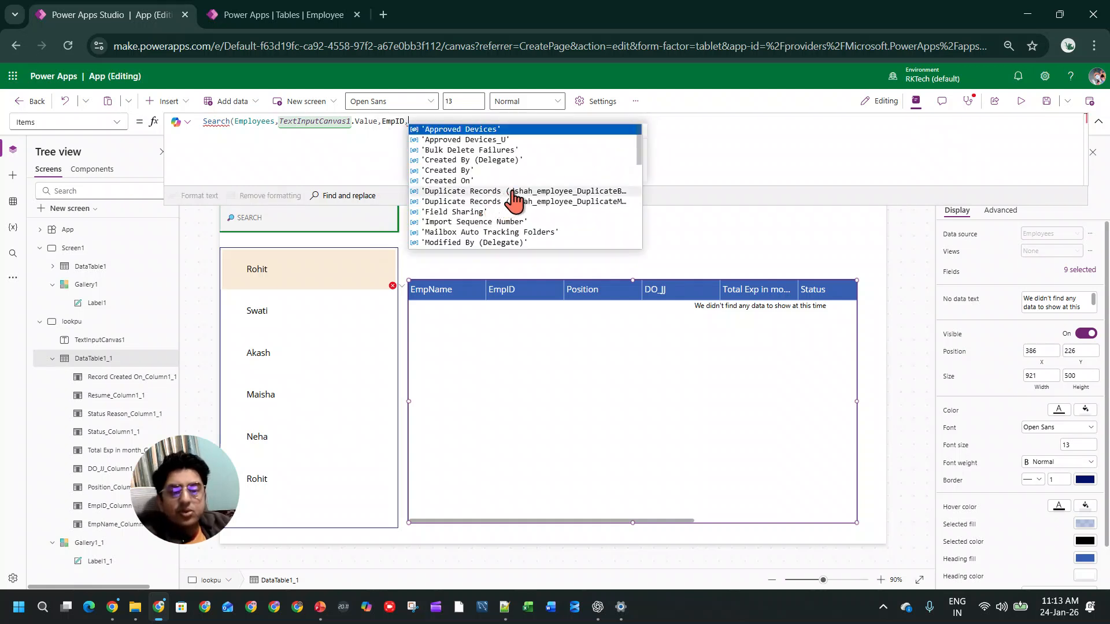
{"action": "type", "text": "em"}
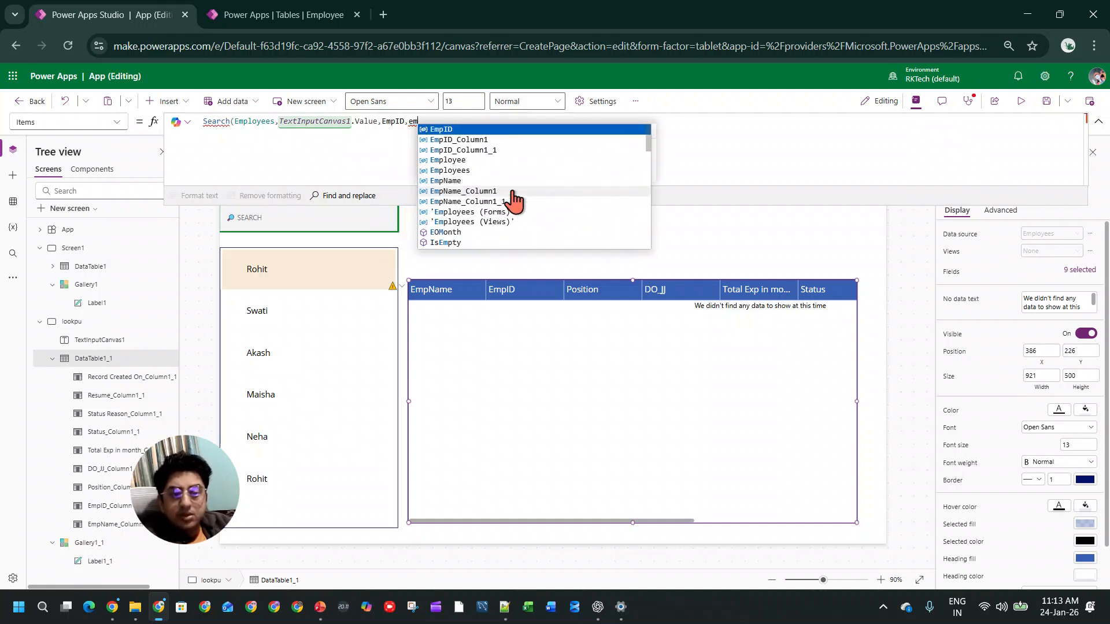
{"action": "key", "text": "Down"}
{"action": "key", "text": "Down"}
{"action": "key", "text": "Down"}
{"action": "key", "text": "Down"}
{"action": "key", "text": "Tab"}
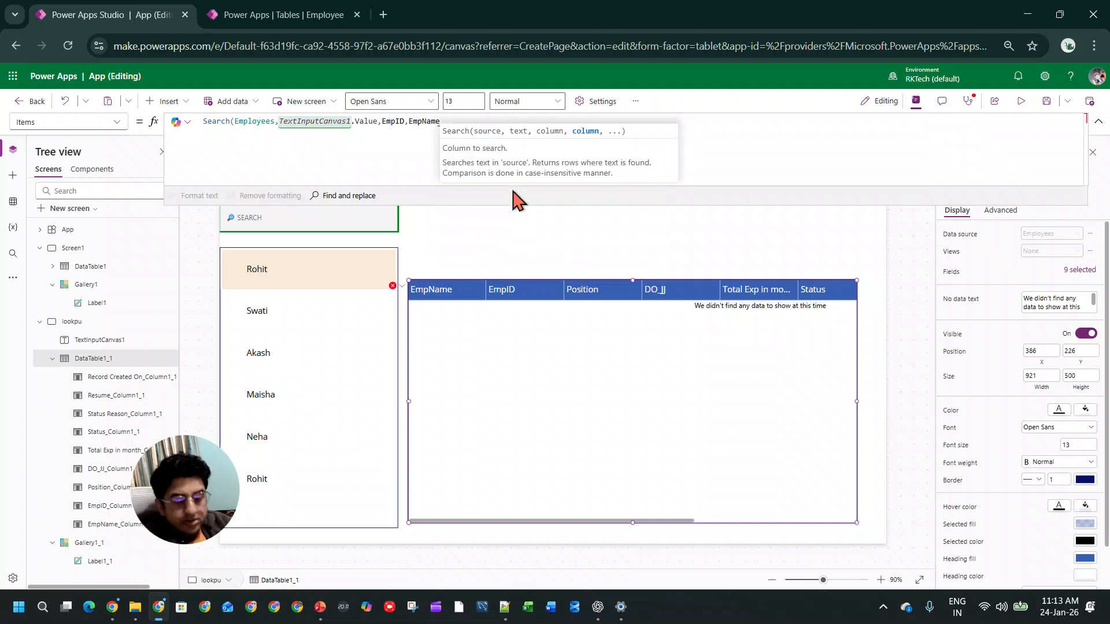
Step: Try DO_JJ as a third search column, remove it, and close the Search formula after EmpName
{"action": "type", "text": ","}
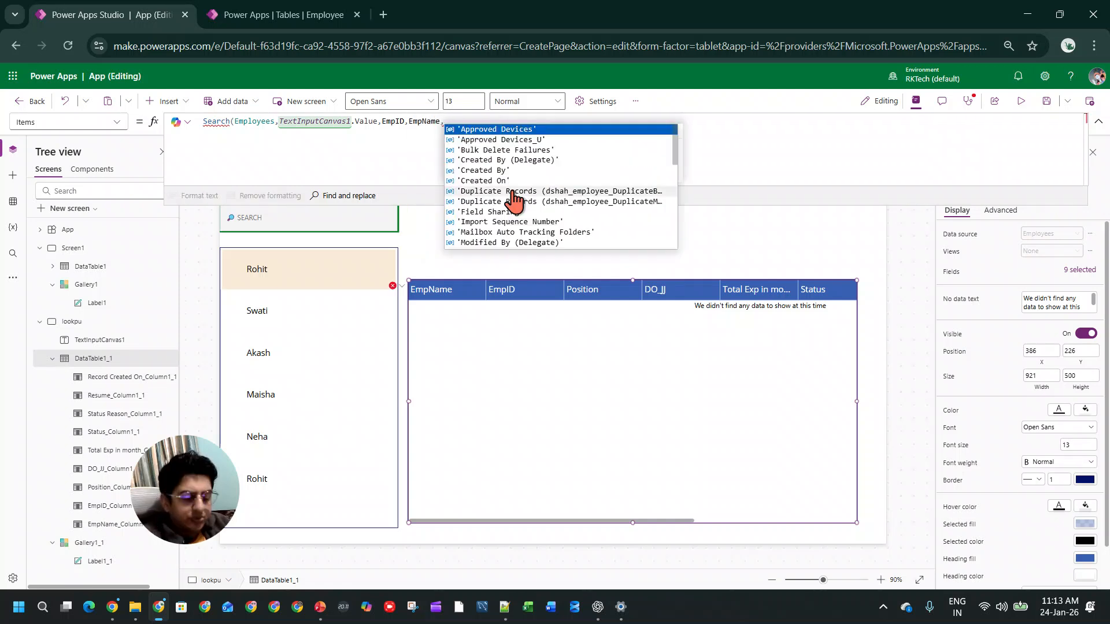
{"action": "type", "text": "DO_JJ"}
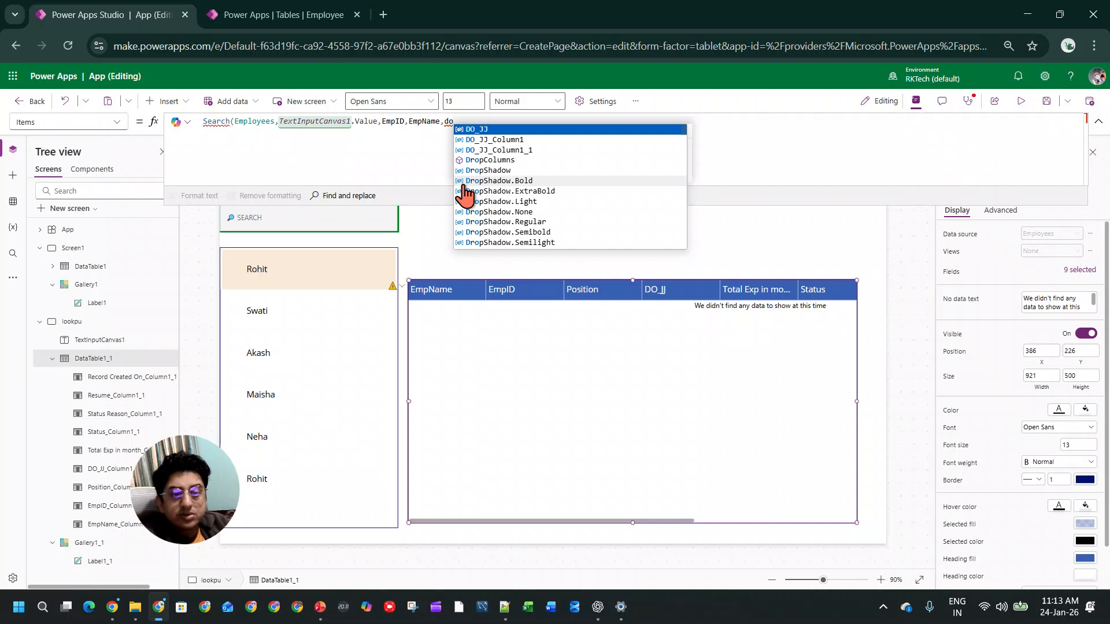
{"action": "type", "text": ")"}
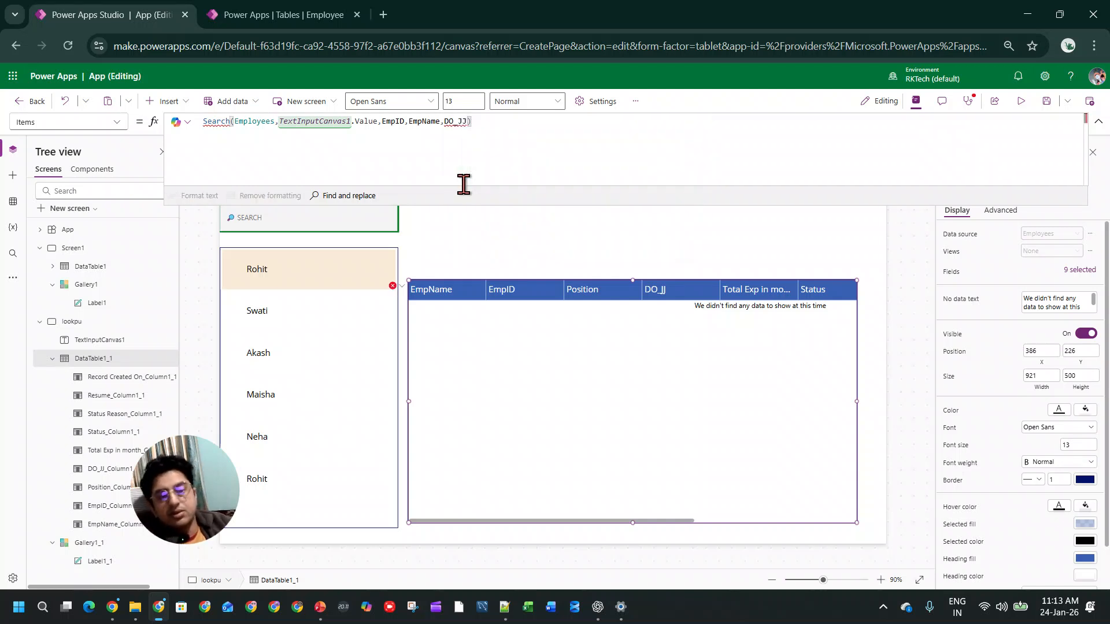
{"action": "type", "text": ")"}
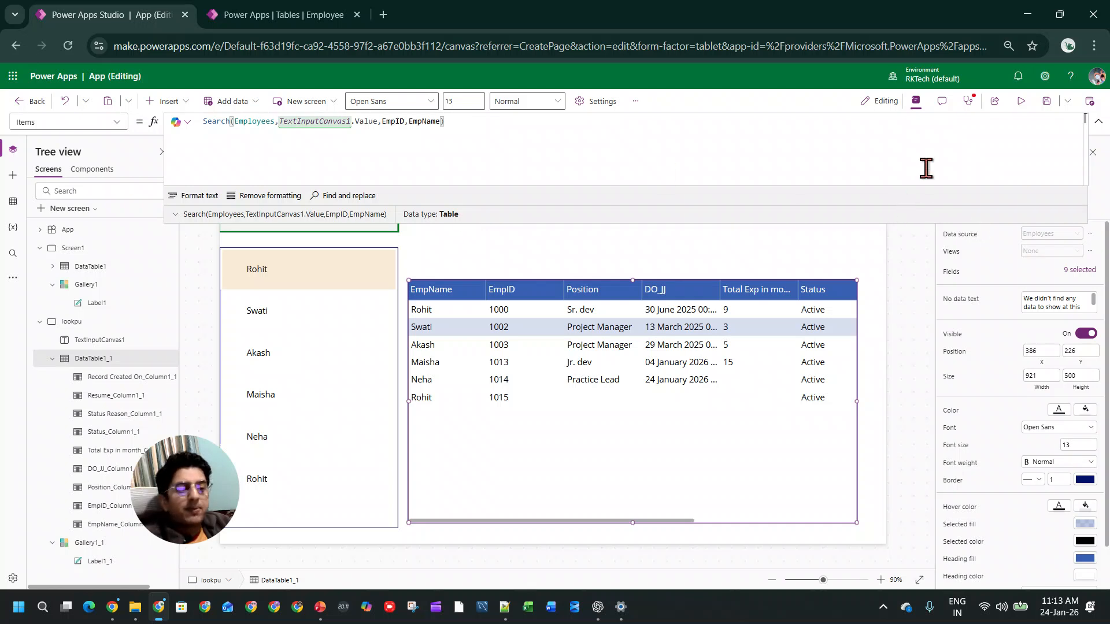
Step: Preview the app and test the search box with the employee ID 1000 and the partial ID 100
{"action": "left_click", "coordinate": [1020, 101]}
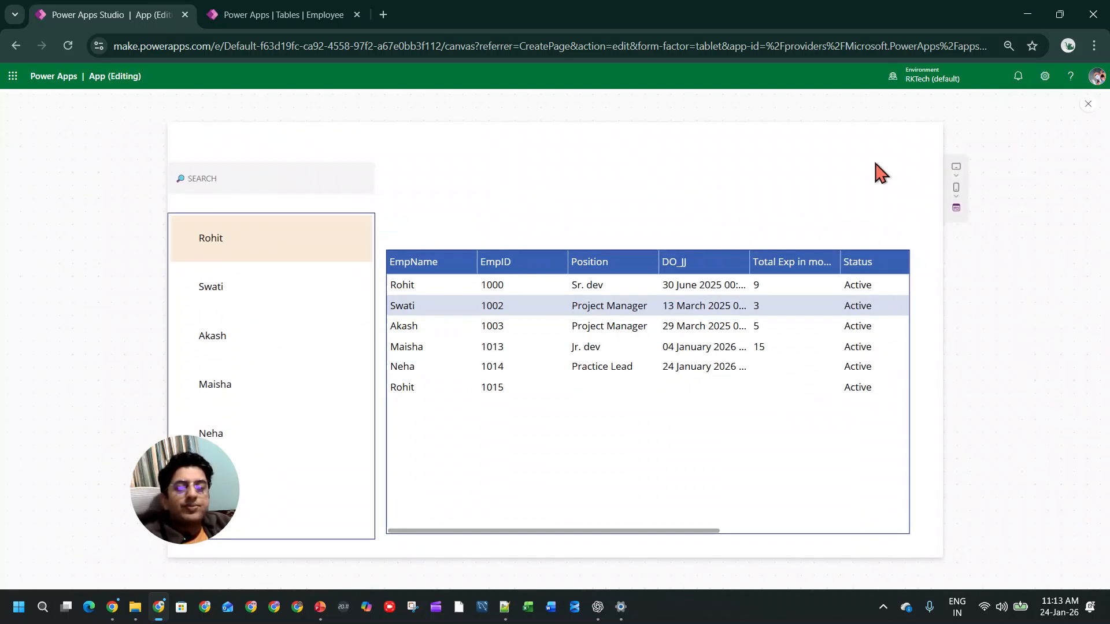
{"action": "left_click", "coordinate": [301, 180]}
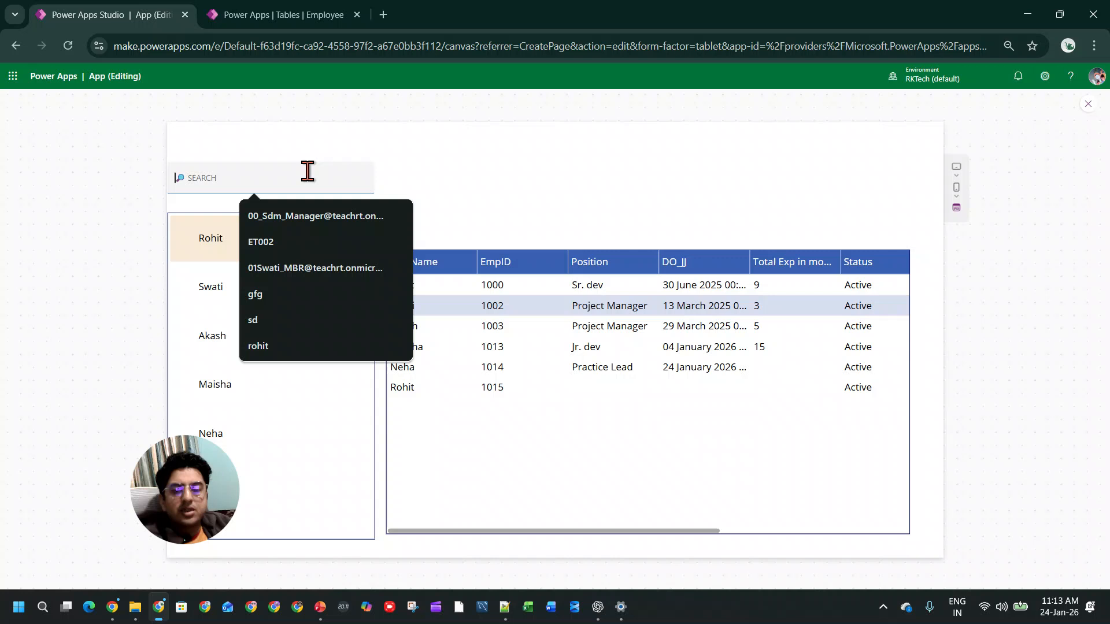
{"action": "left_click", "coordinate": [404, 168]}
{"action": "left_click", "coordinate": [294, 173]}
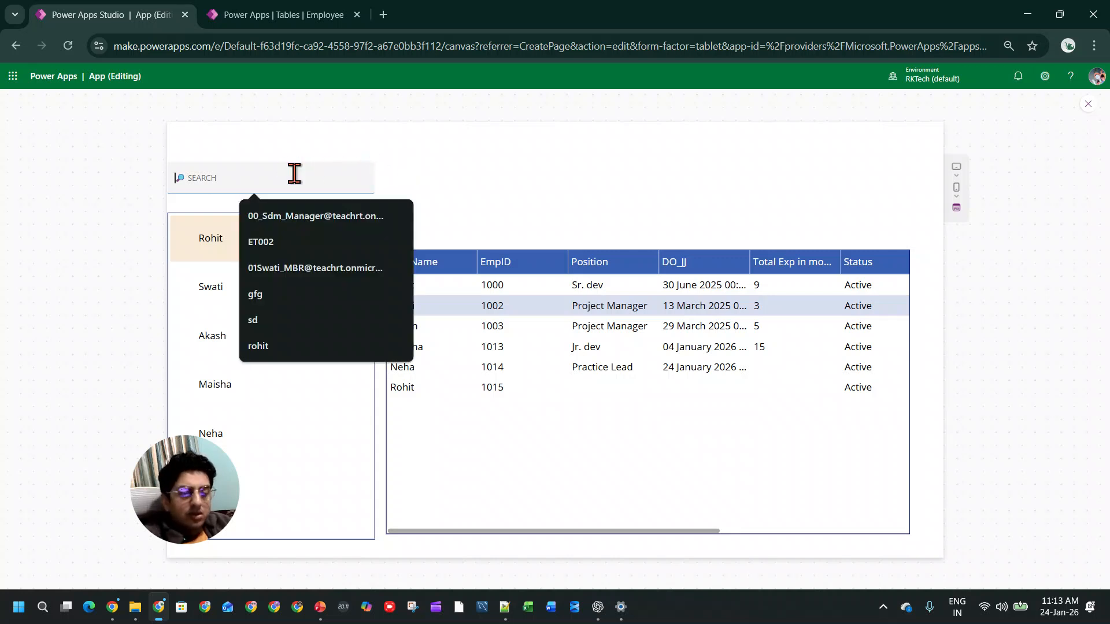
{"action": "type", "text": "100"}
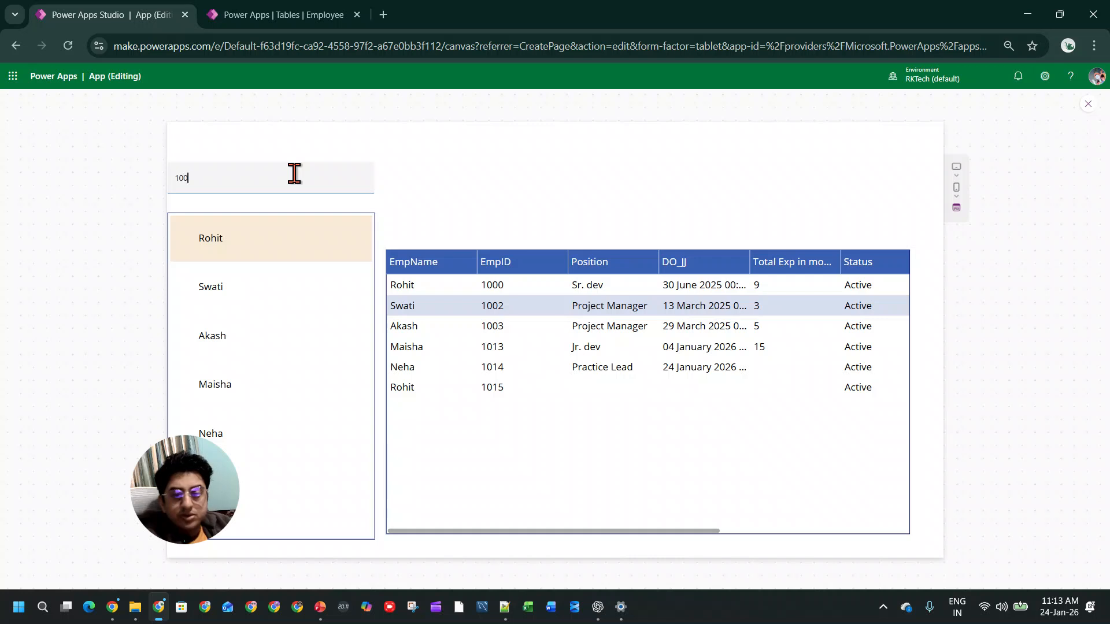
{"action": "type", "text": "0"}
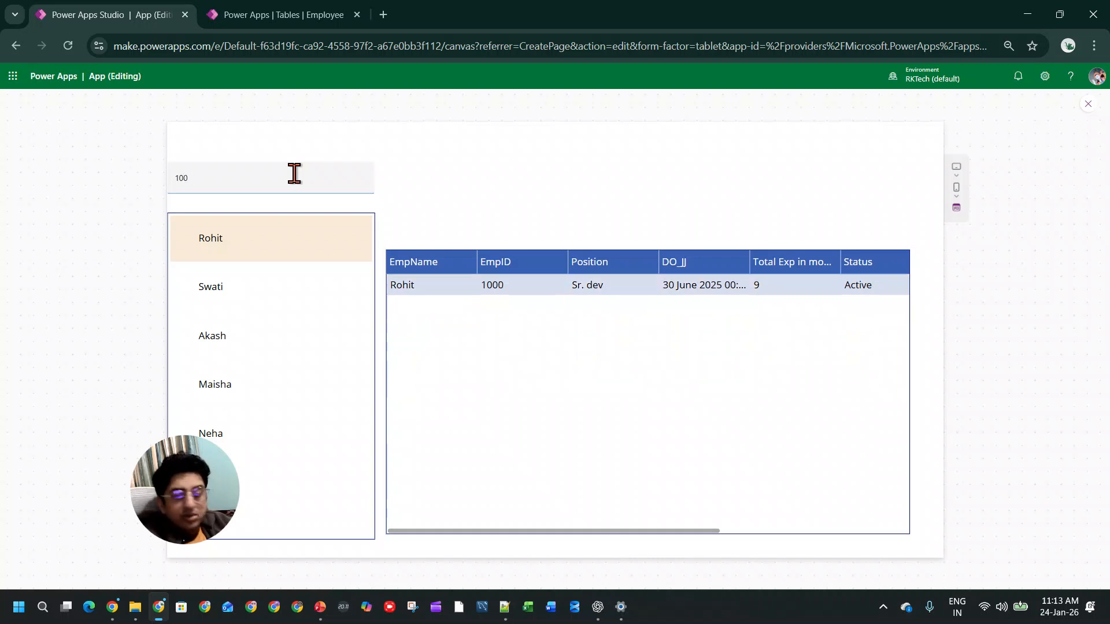
{"action": "key", "text": "BackSpace"}
{"action": "type", "text": "0"}
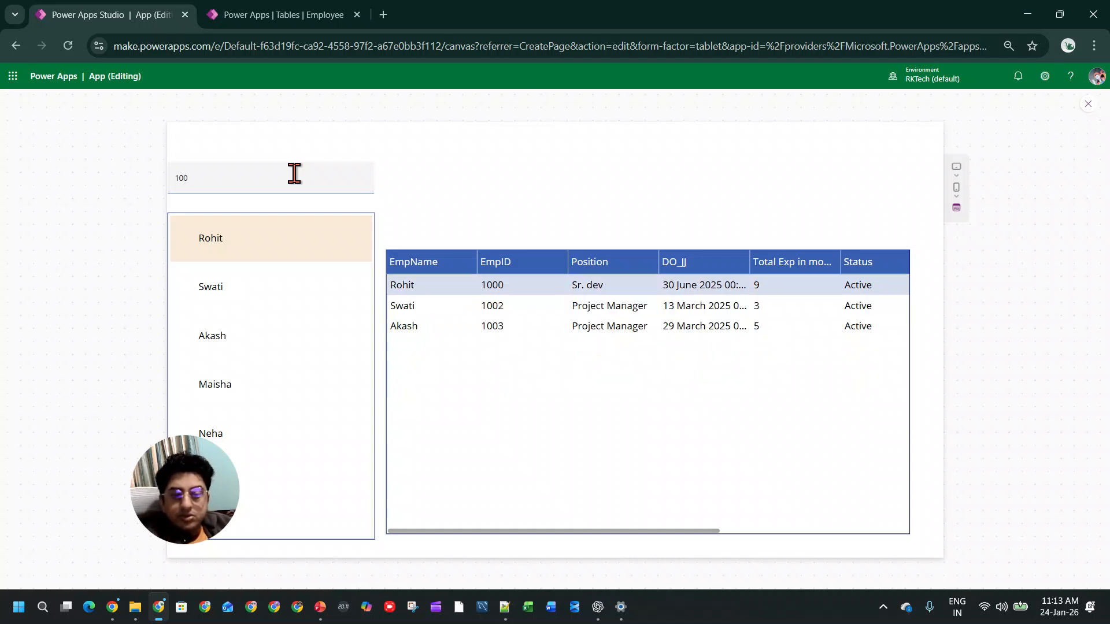
Step: Clear the ID and test the search box with r, 4 and s in turn
{"action": "key", "text": "BackSpace"}
{"action": "key", "text": "BackSpace"}
{"action": "key", "text": "BackSpace"}
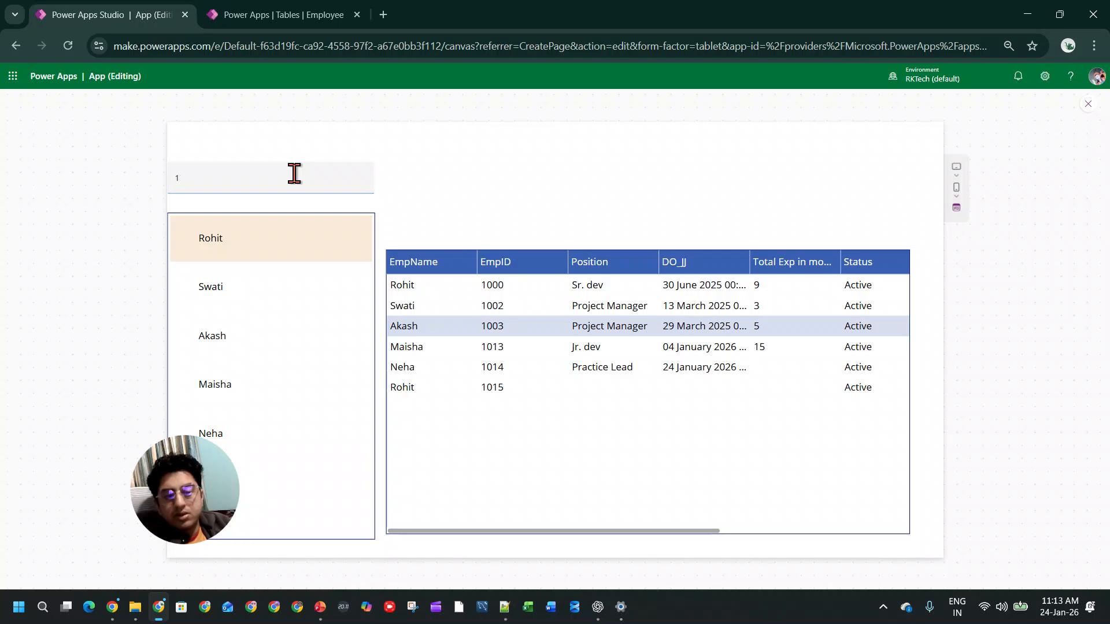
{"action": "type", "text": "r"}
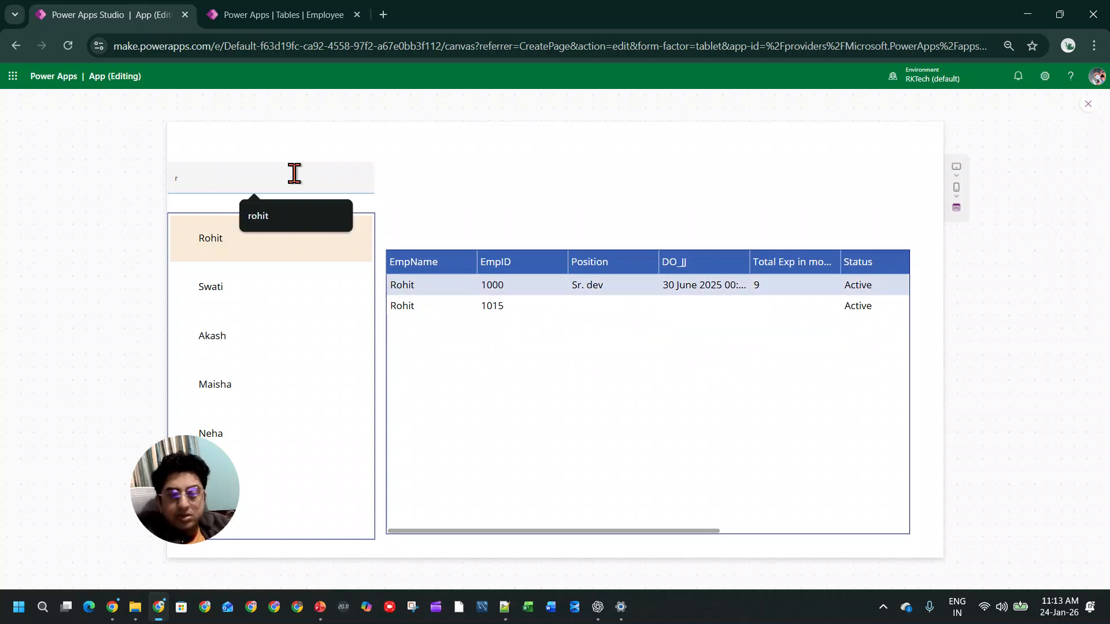
{"action": "key", "text": "BackSpace"}
{"action": "type", "text": "4"}
{"action": "key", "text": "BackSpace"}
{"action": "type", "text": "s"}
{"action": "key", "text": "BackSpace"}
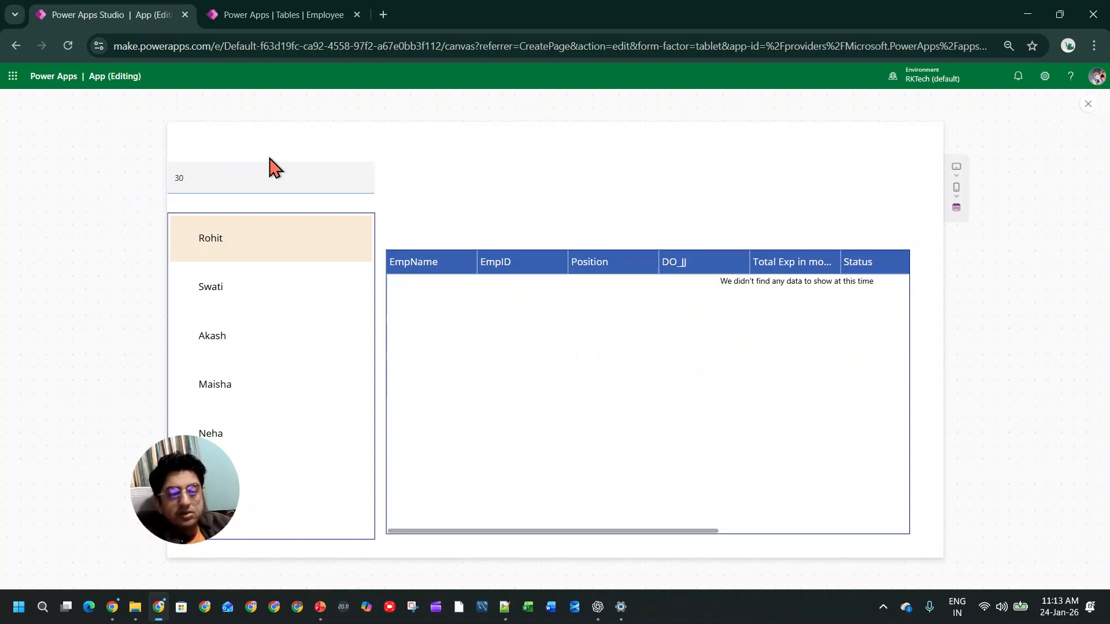
Step: Clear 30 from the search box, test the partial ID 13, and shorten it to 1
{"action": "key", "text": "BackSpace"}
{"action": "key", "text": "BackSpace"}
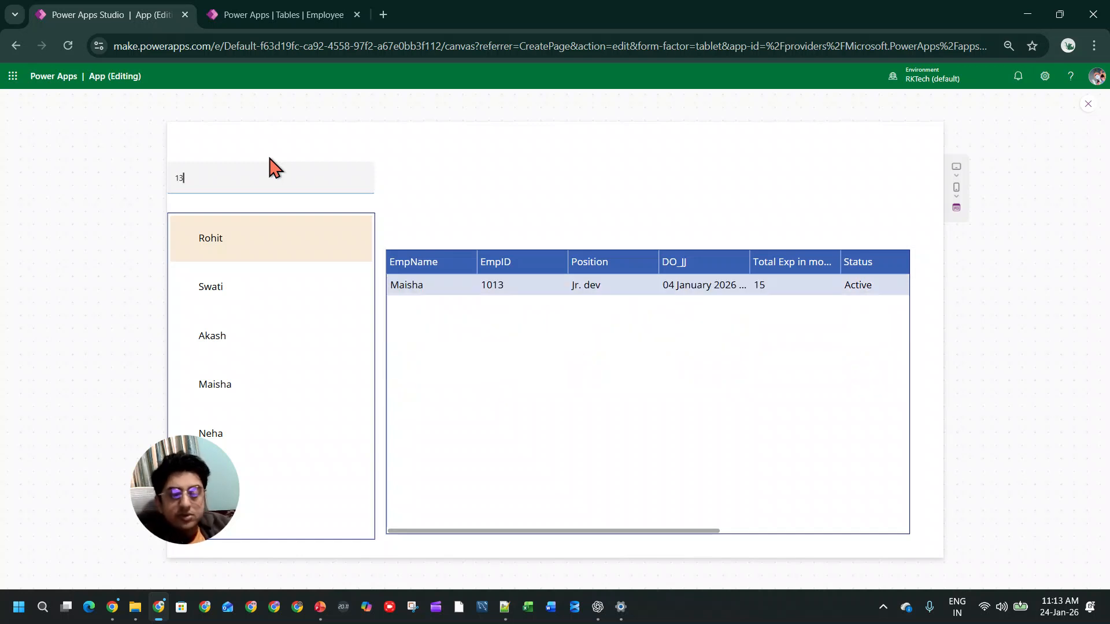
{"action": "key", "text": "BackSpace"}
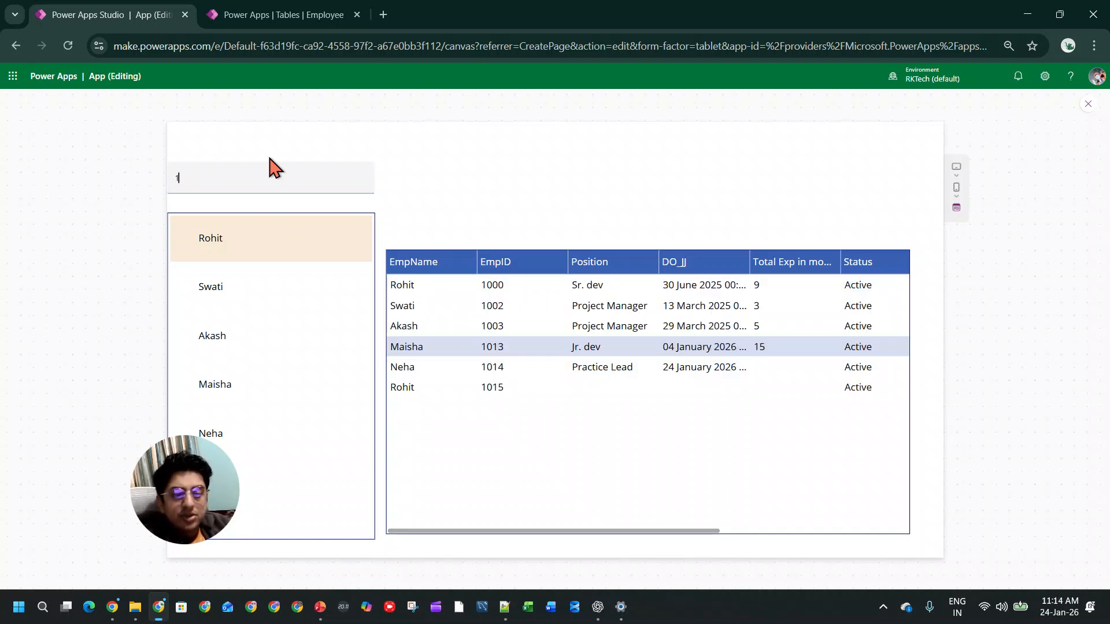